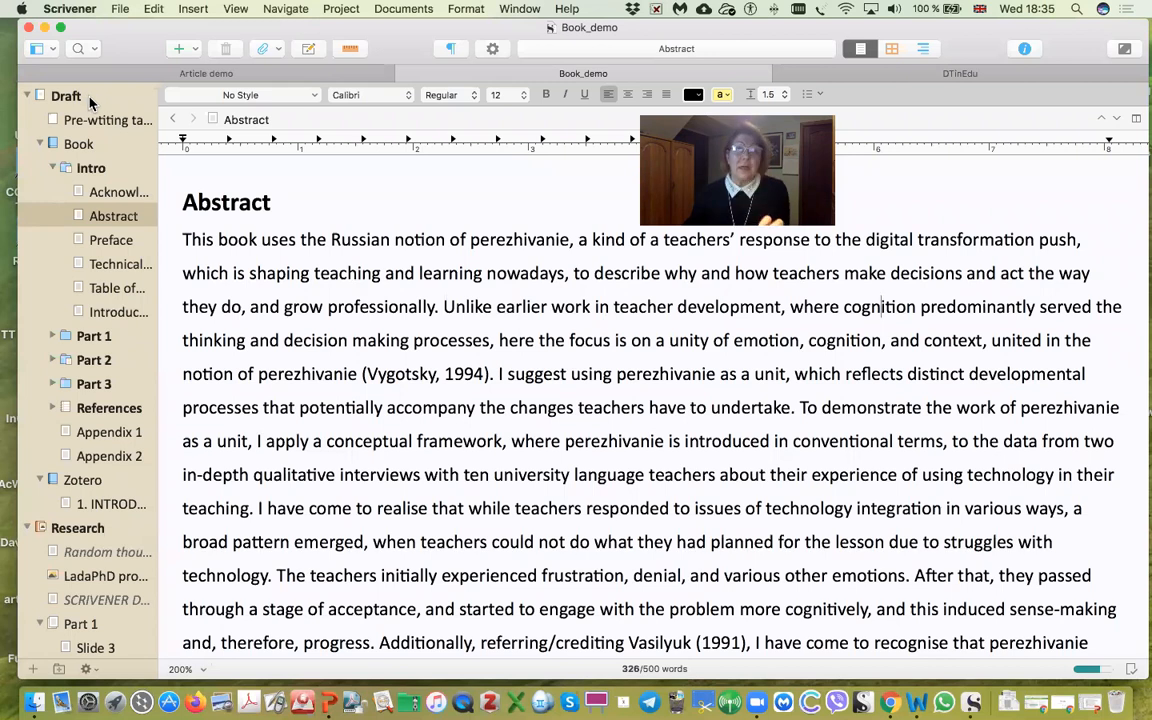
Step: Compare the open Article demo and Book_demo projects, finishing on the Article demo corkboard
left_click(114, 67)
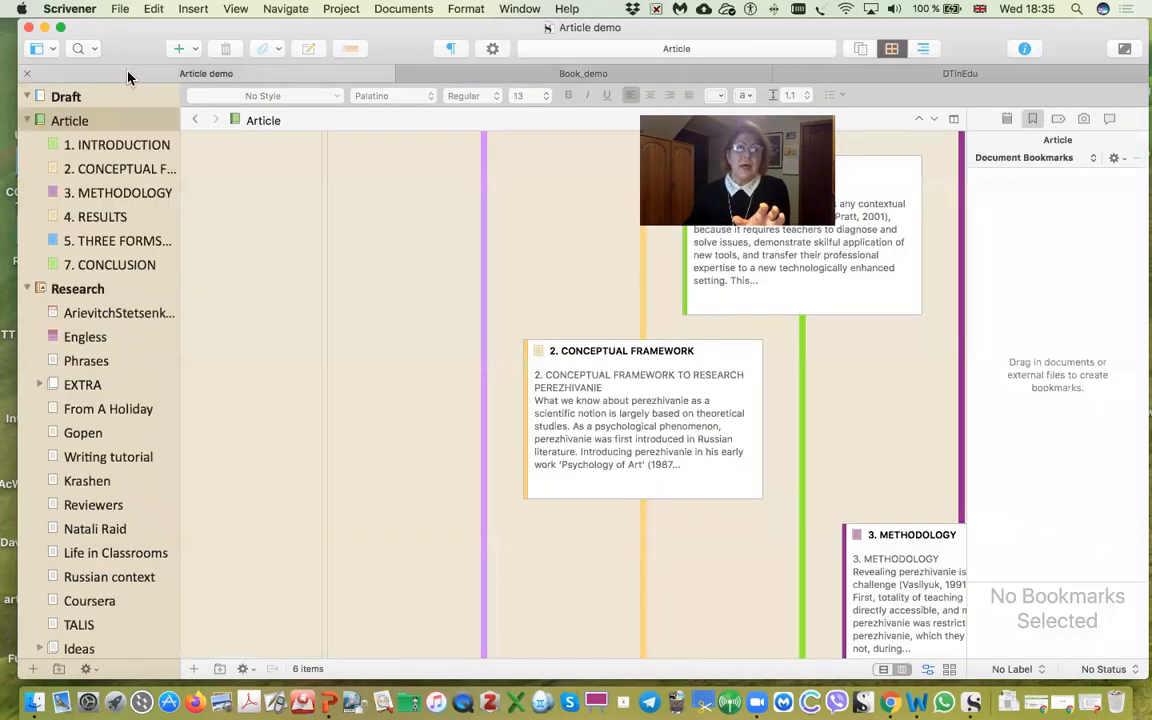
left_click(440, 77)
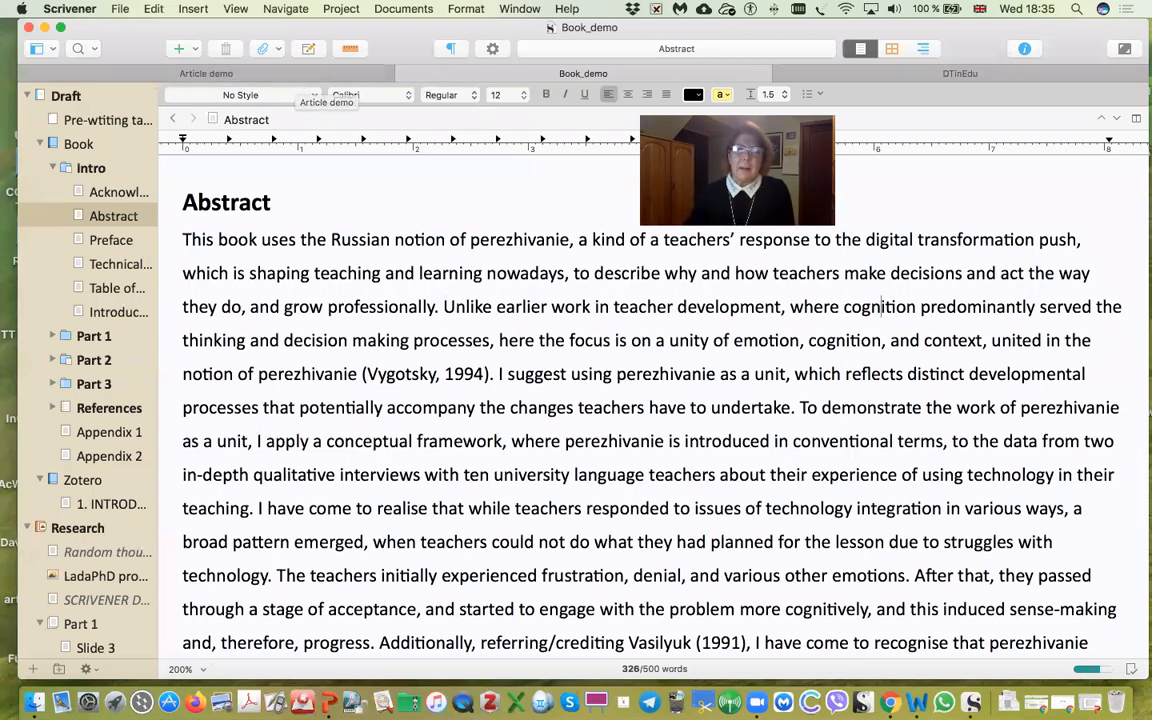
left_click(264, 78)
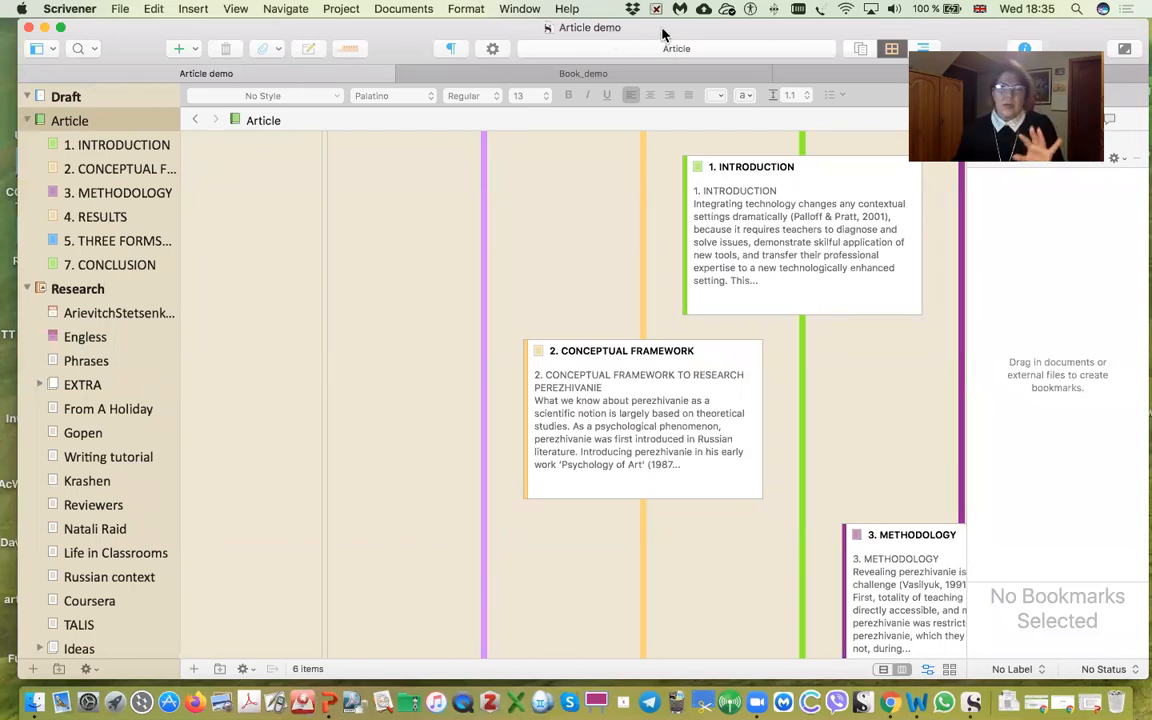
left_click_drag(634, 33, 618, 36)
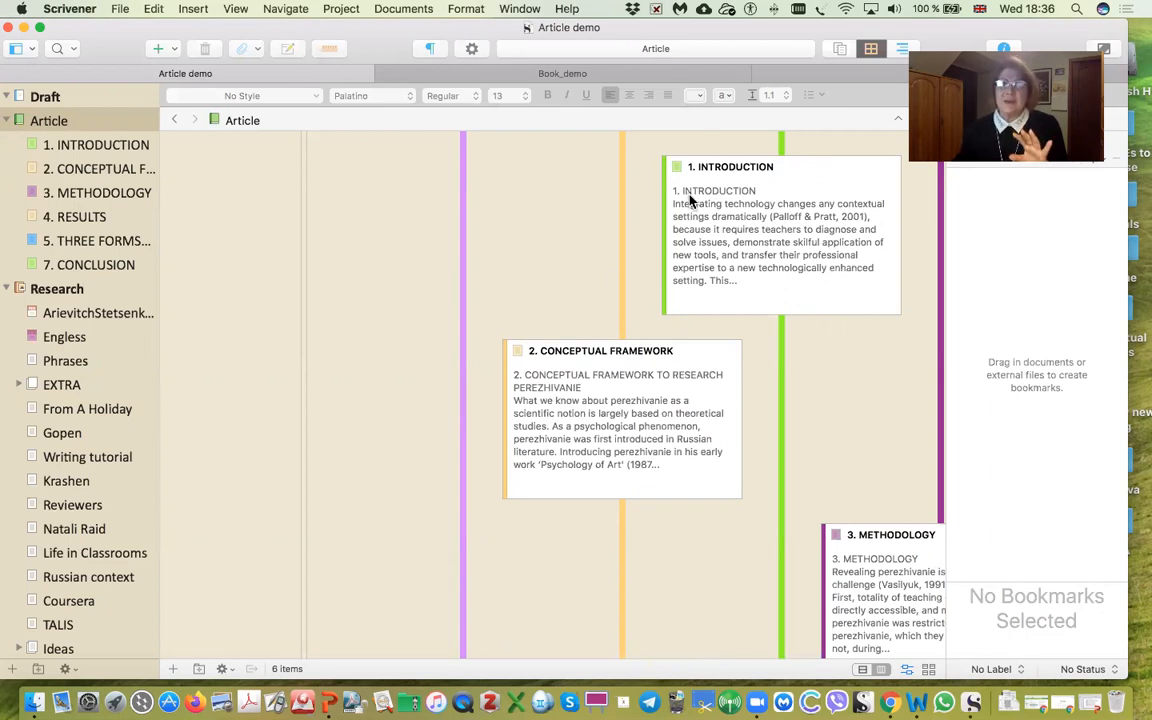
Step: Start a new project, enlarge the project templates window and list all available templates
left_click(118, 10)
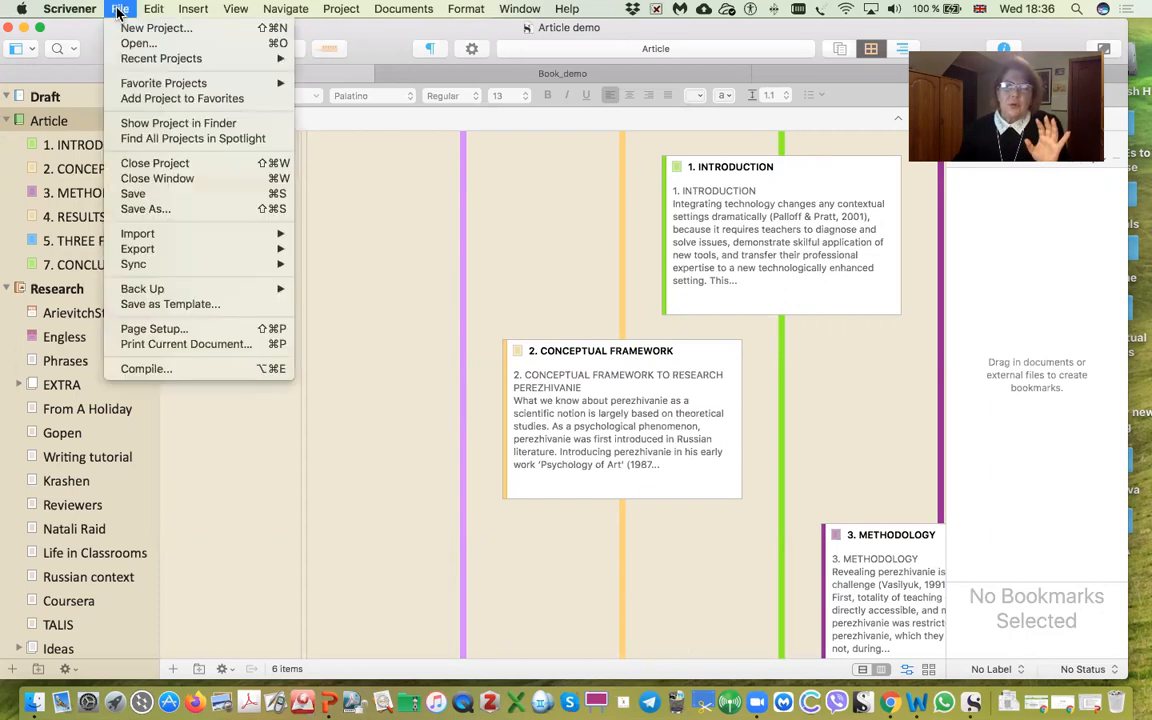
left_click(118, 34)
left_click_drag(731, 24, 394, 31)
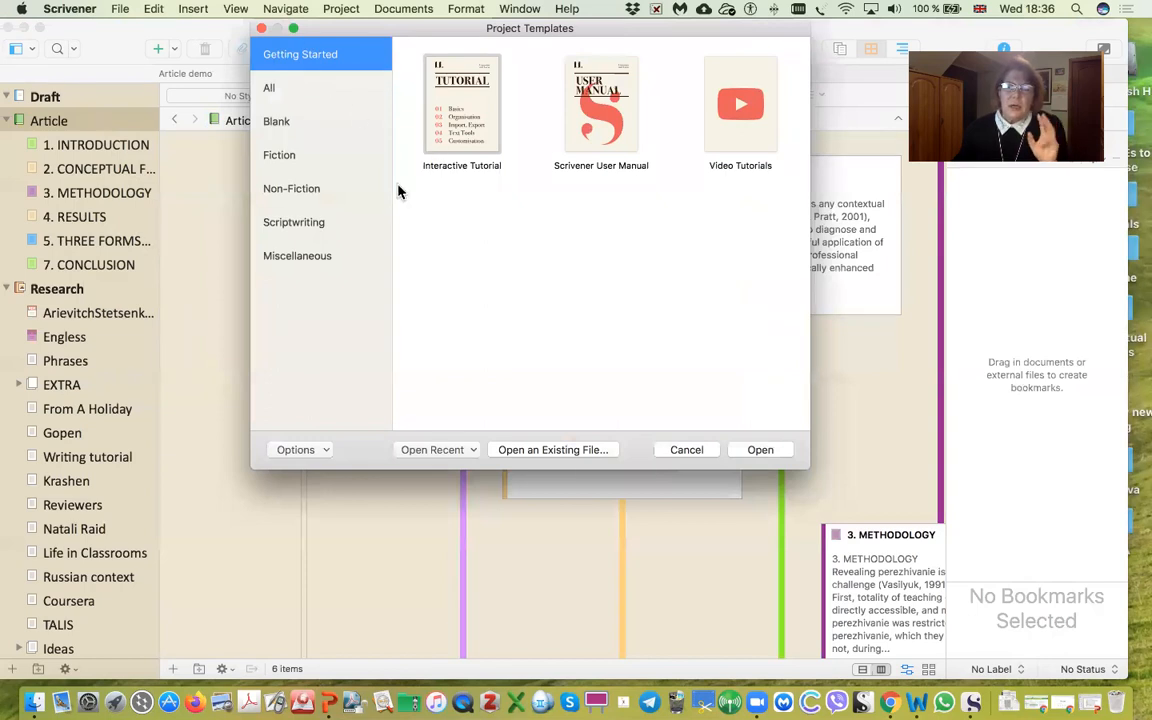
left_click_drag(812, 465, 955, 594)
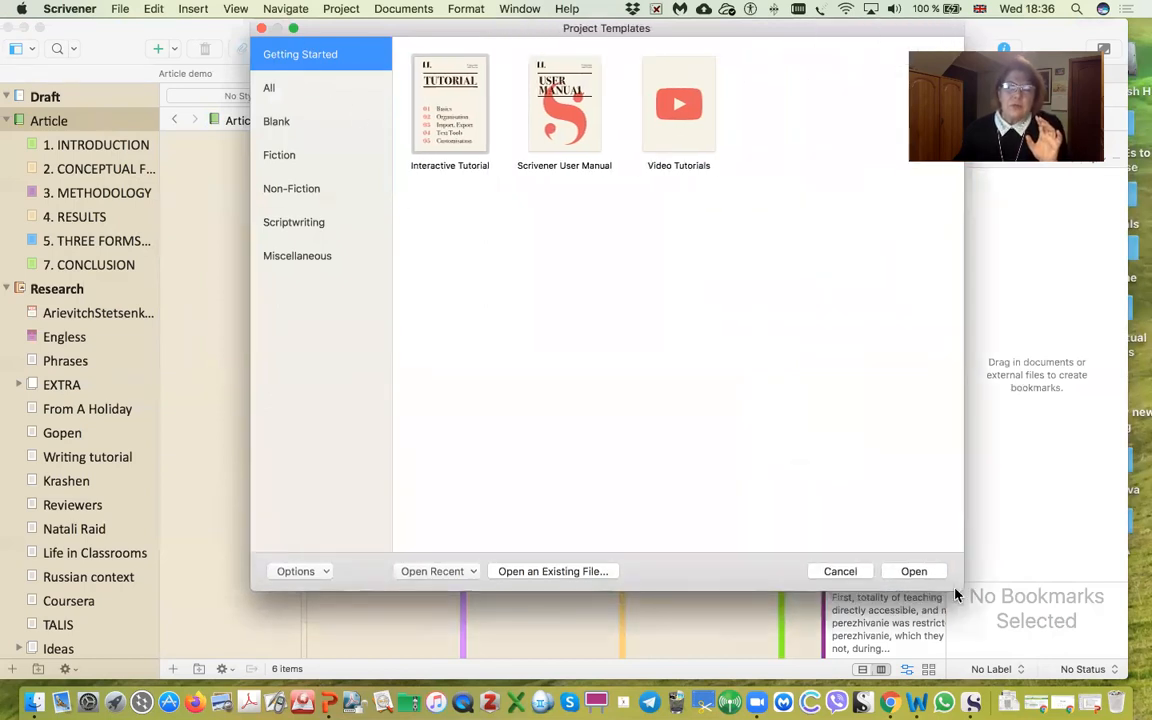
left_click(301, 97)
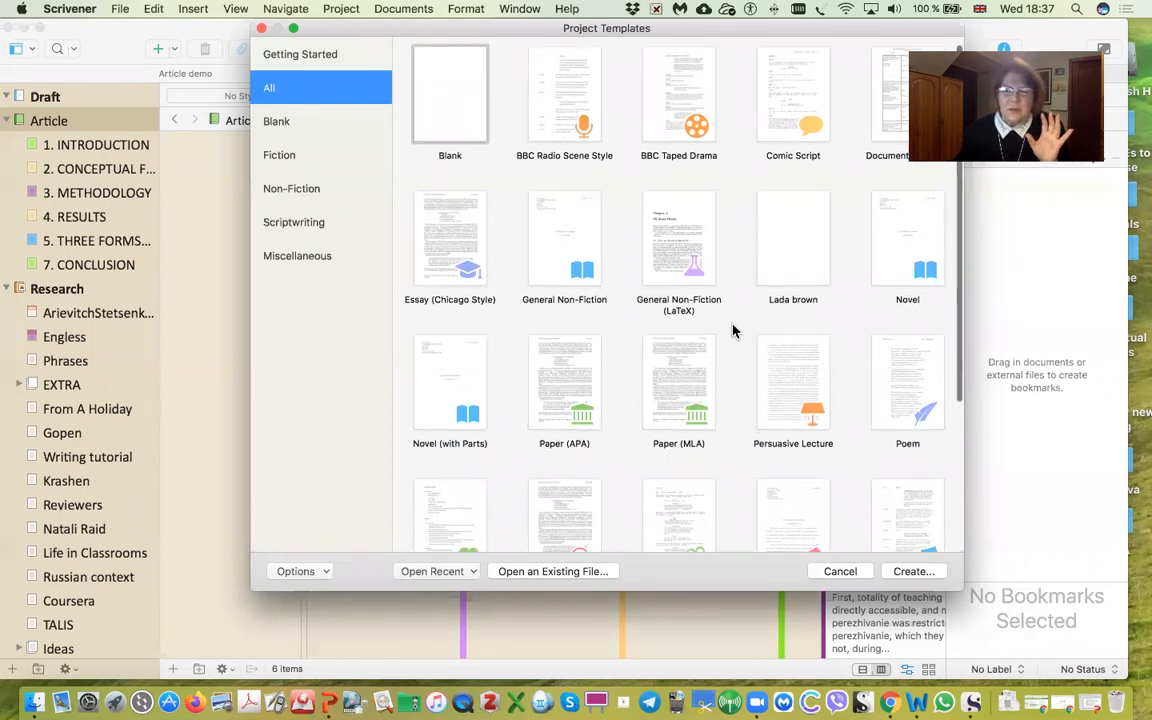
Step: Create a project from the Blank template, named "AWC demo", in the Documents folder
scroll(735, 329, "down", 2)
scroll(913, 385, "down", 5)
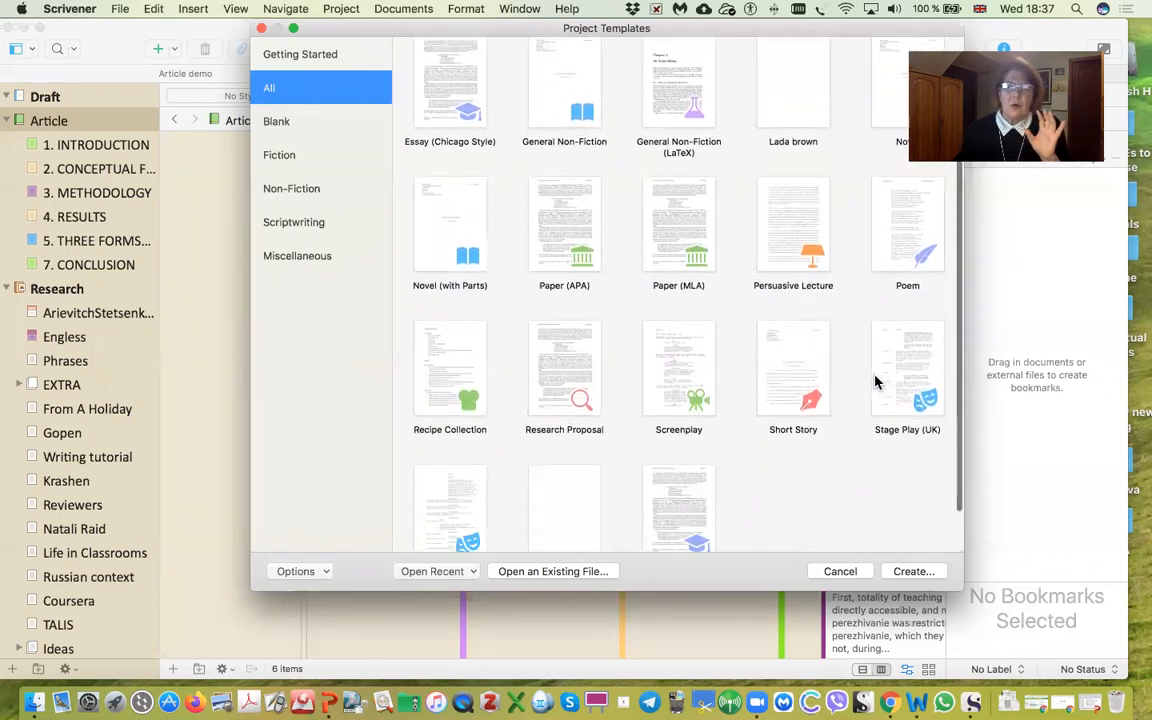
scroll(855, 395, "up", 6)
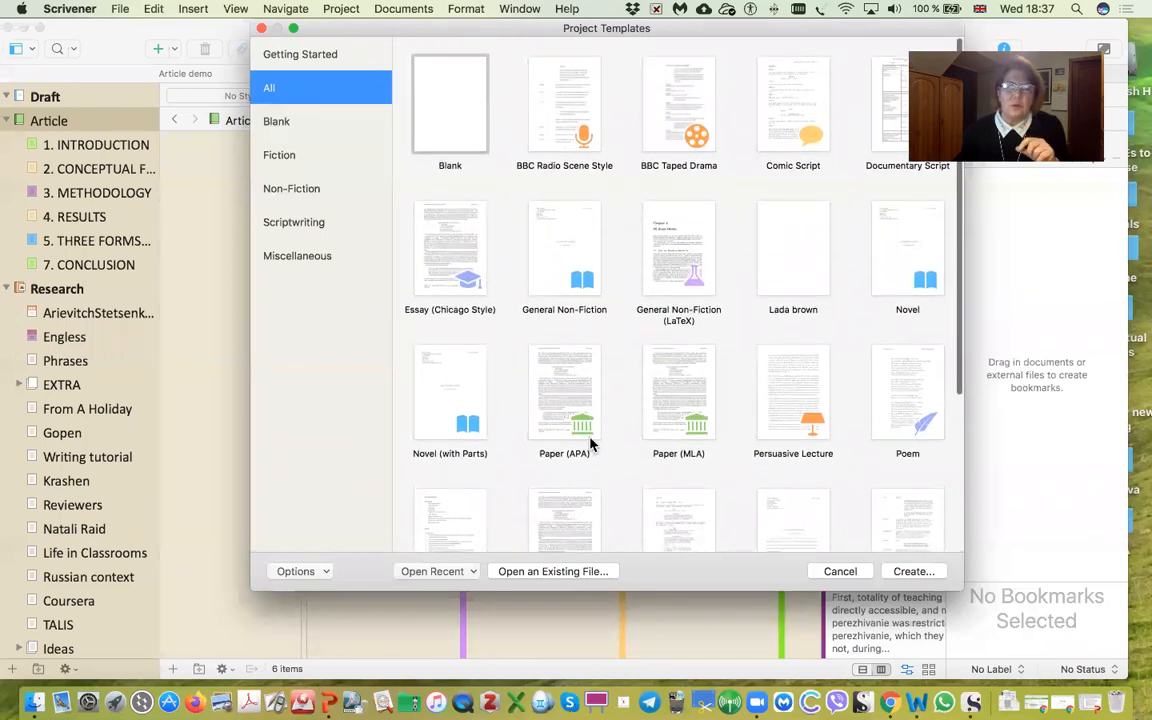
scroll(430, 175, "down", 2)
scroll(465, 180, "up", 2)
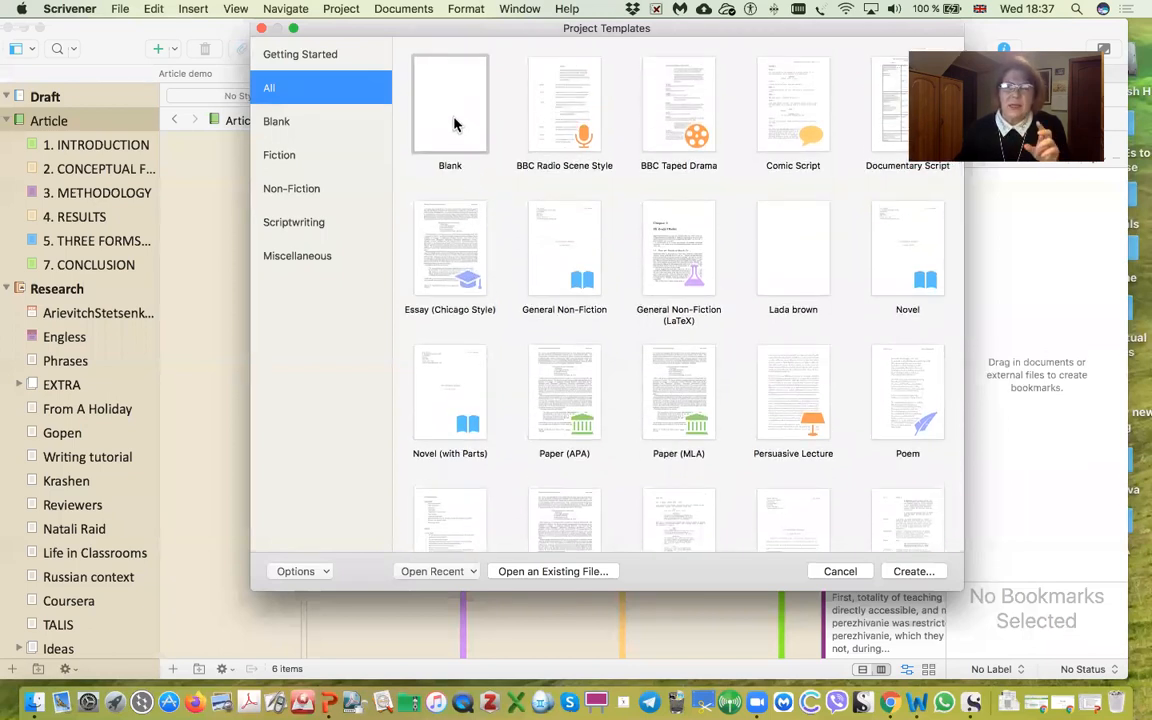
left_click(911, 572)
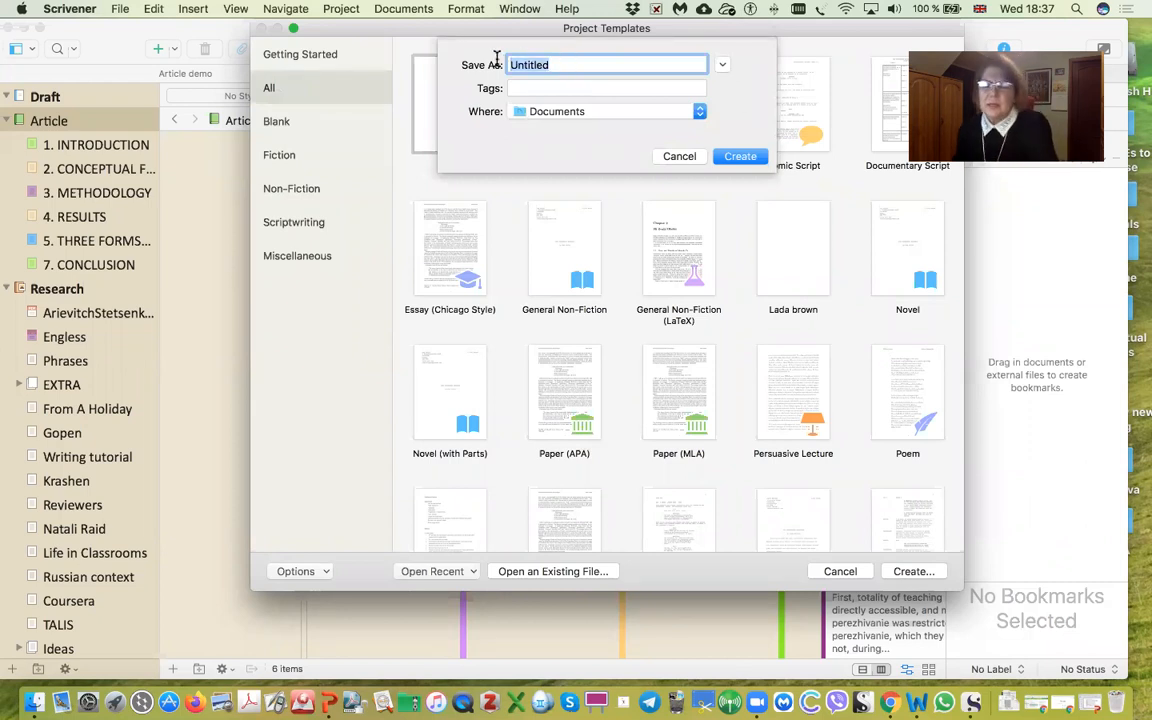
key("BackSpace")
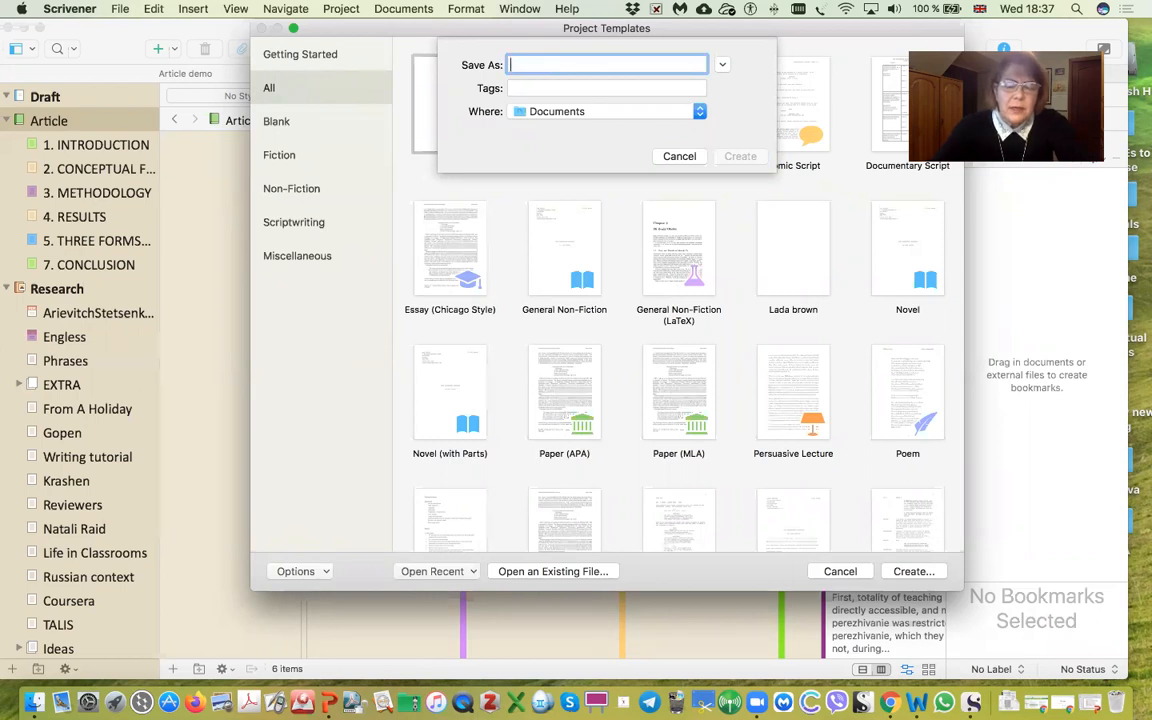
type("AWC")
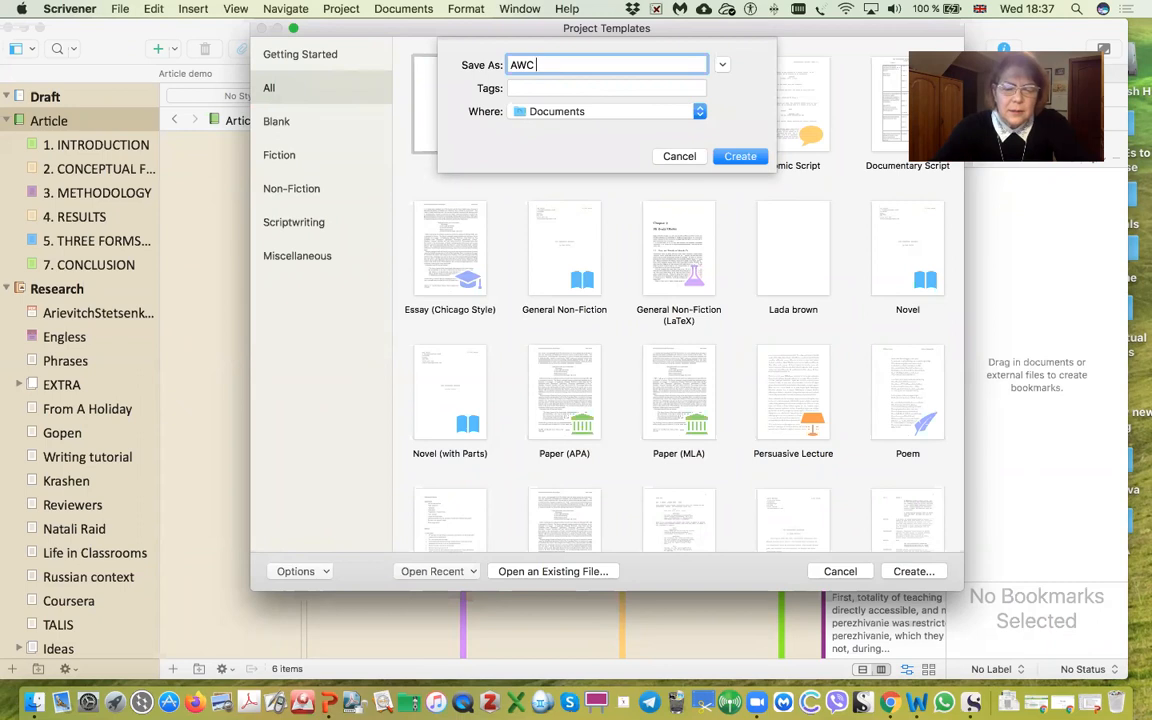
type(" demo")
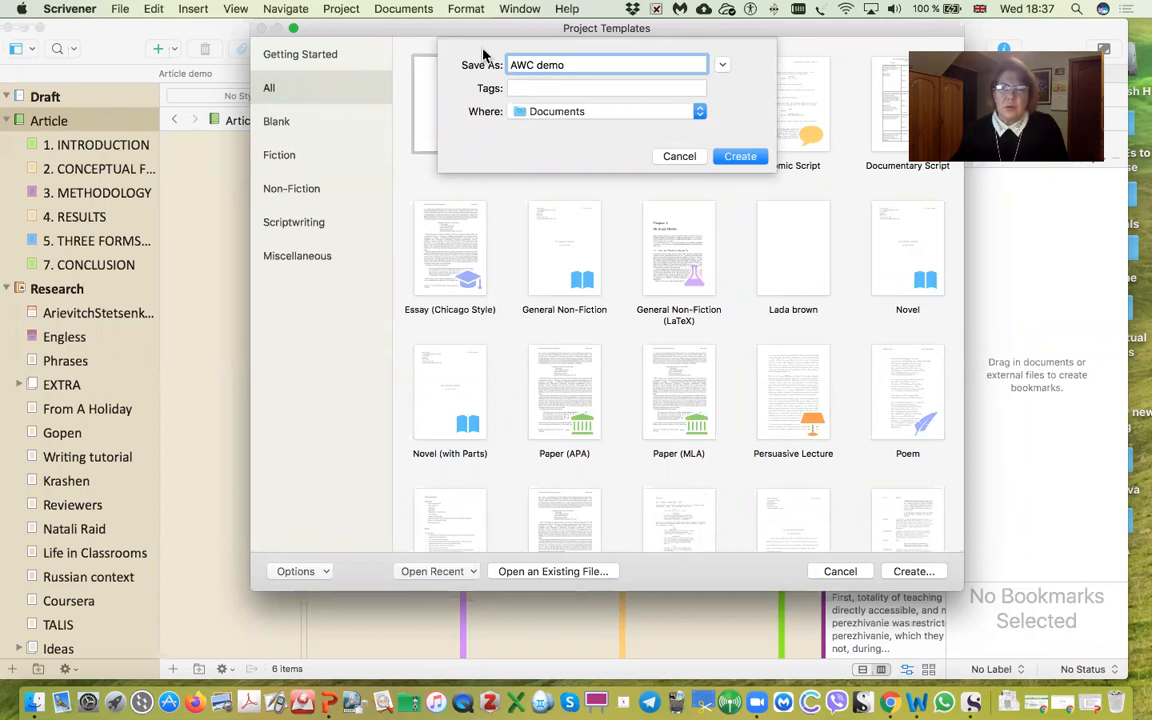
left_click(699, 115)
left_click(699, 115)
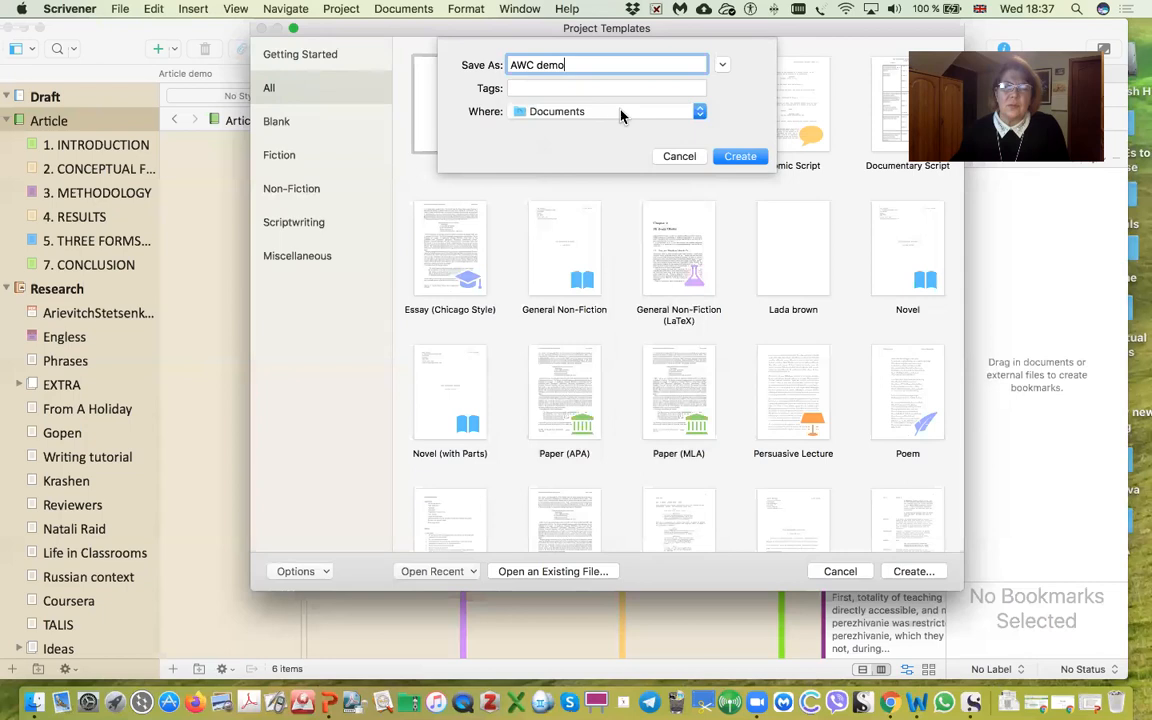
left_click(737, 157)
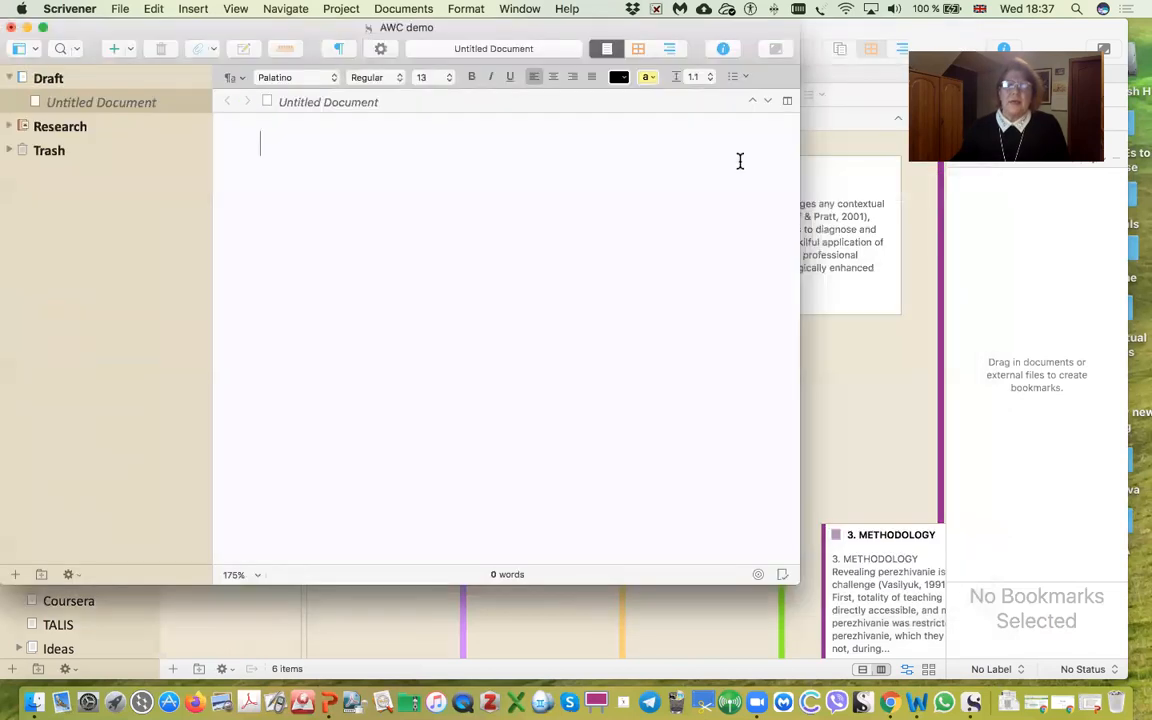
Step: Enlarge the AWC demo project window and reposition it over the Article demo window
left_click_drag(786, 578, 1034, 672)
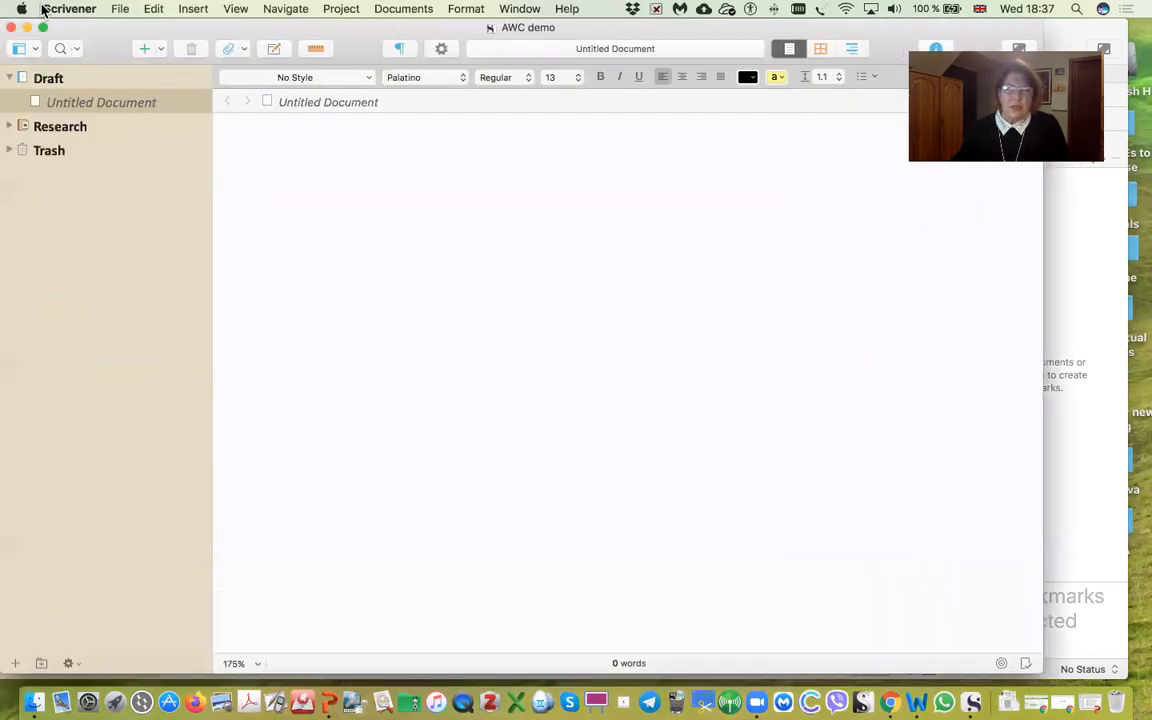
mouse_move(85, 30)
left_mouse_down()
mouse_move(165, 38)
mouse_move(69, 38)
mouse_move(69, 28)
left_mouse_up()
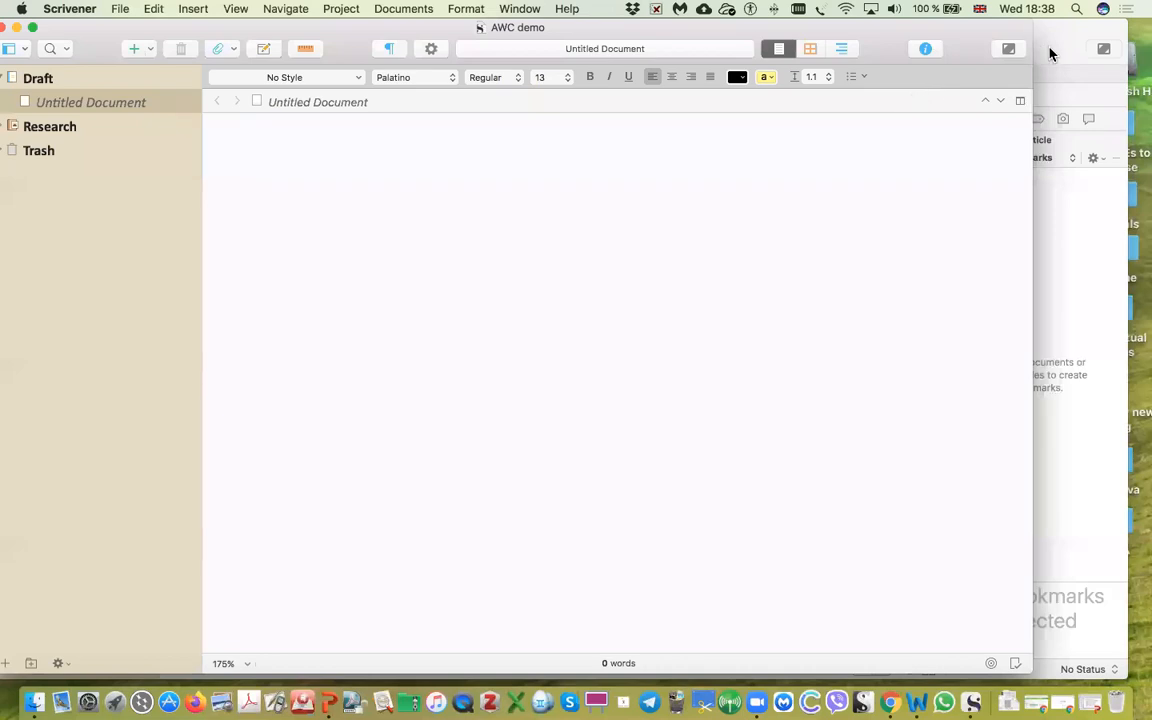
left_click_drag(931, 28, 1018, 28)
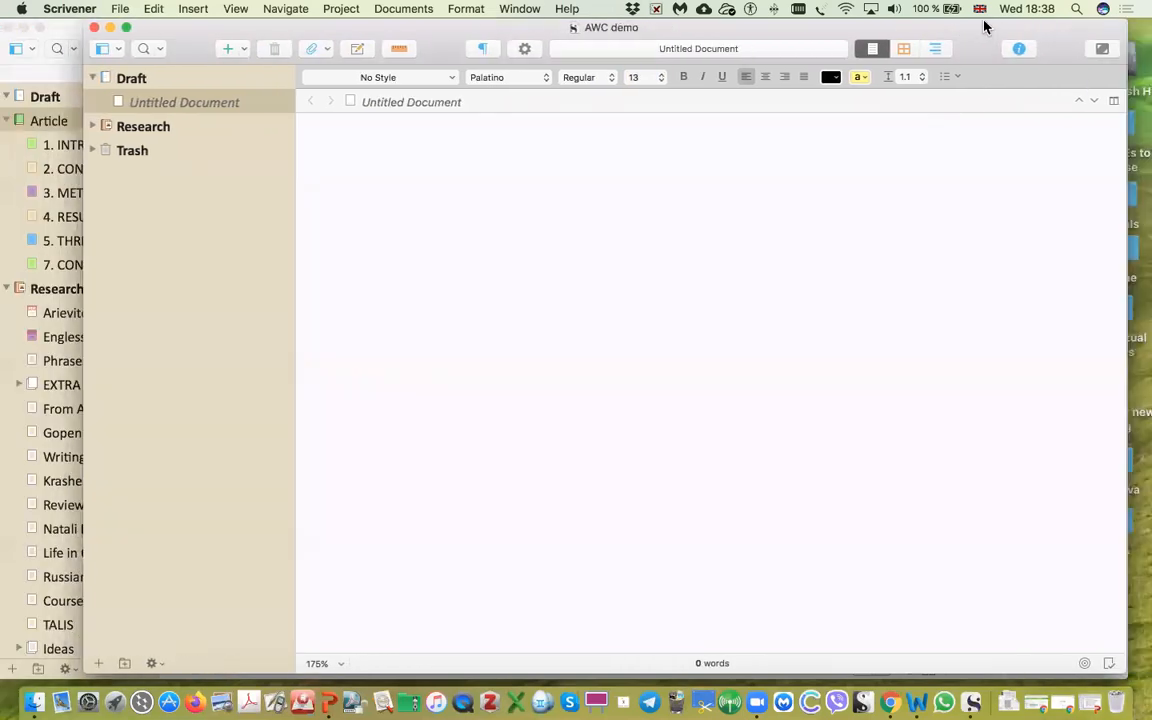
left_click_drag(885, 24, 805, 24)
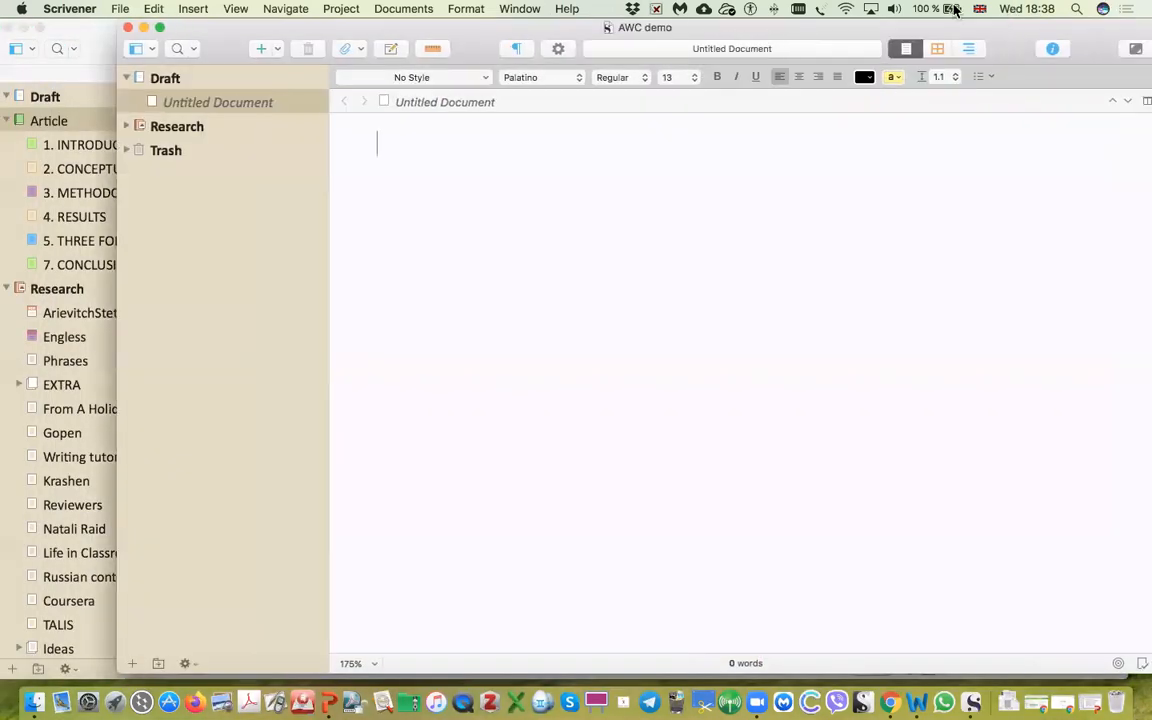
left_click_drag(1127, 10, 910, 10)
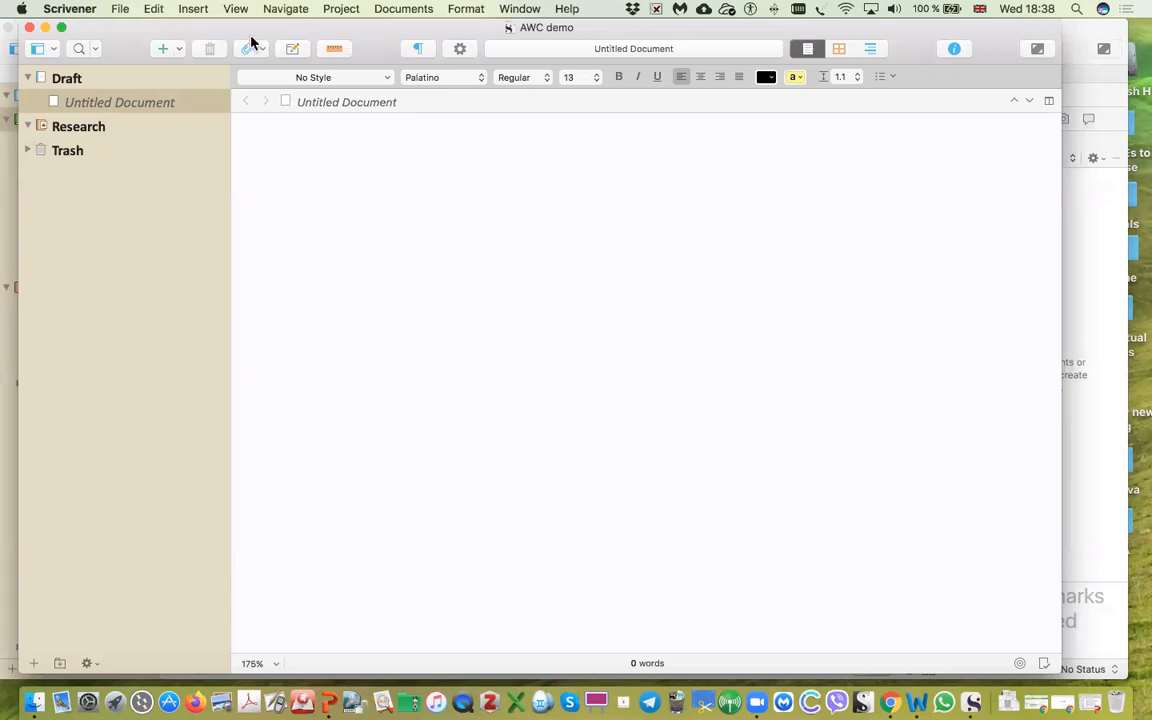
Step: Show the inspector with the untitled document's synopsis and notes
left_click(953, 51)
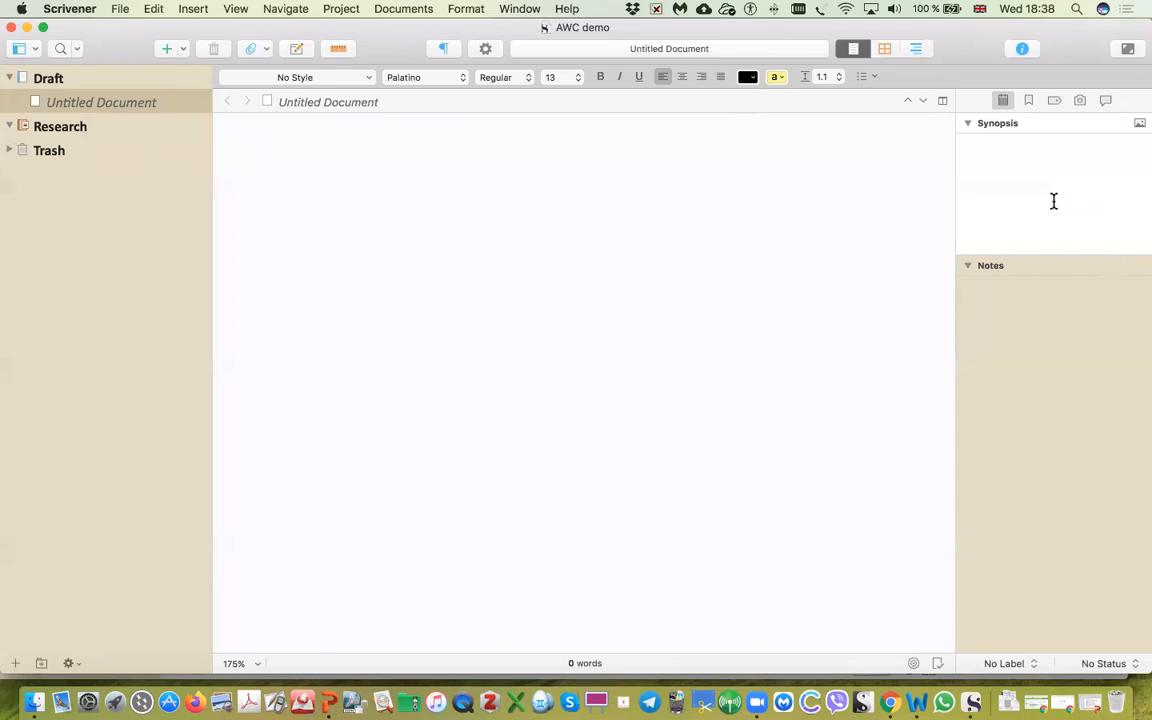
left_click(1021, 50)
left_click(1021, 50)
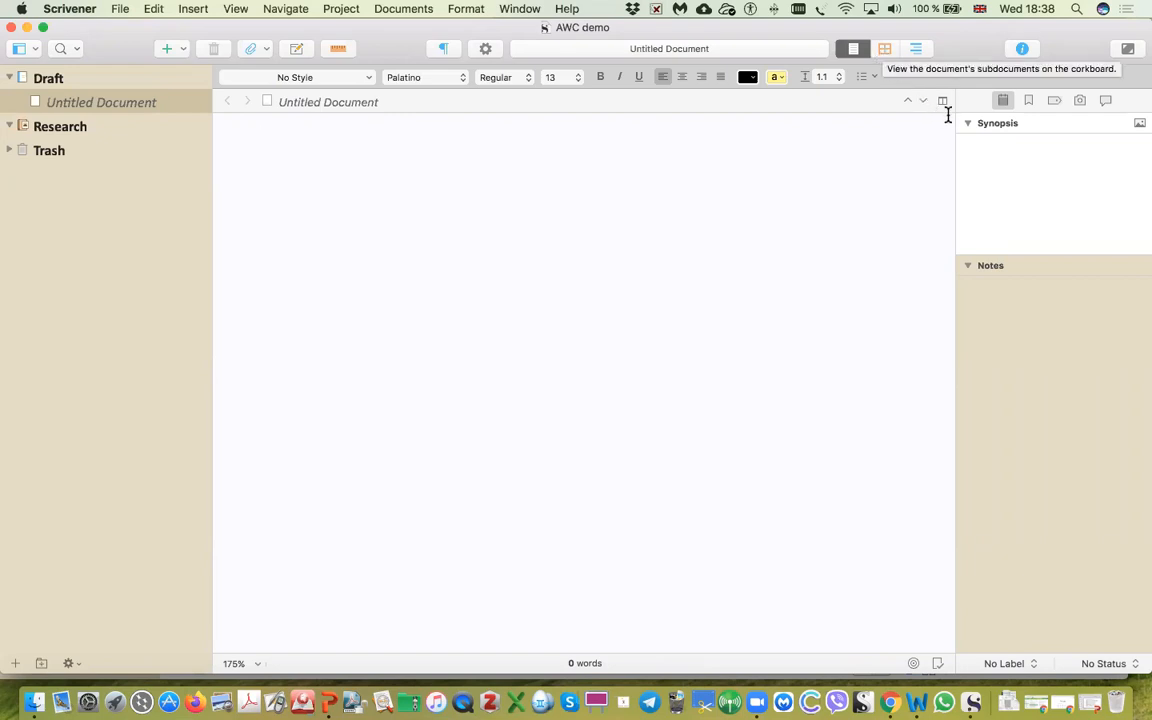
Step: Title the untitled document's synopsis card "this section is about how to use Scrivener"
left_click(988, 161)
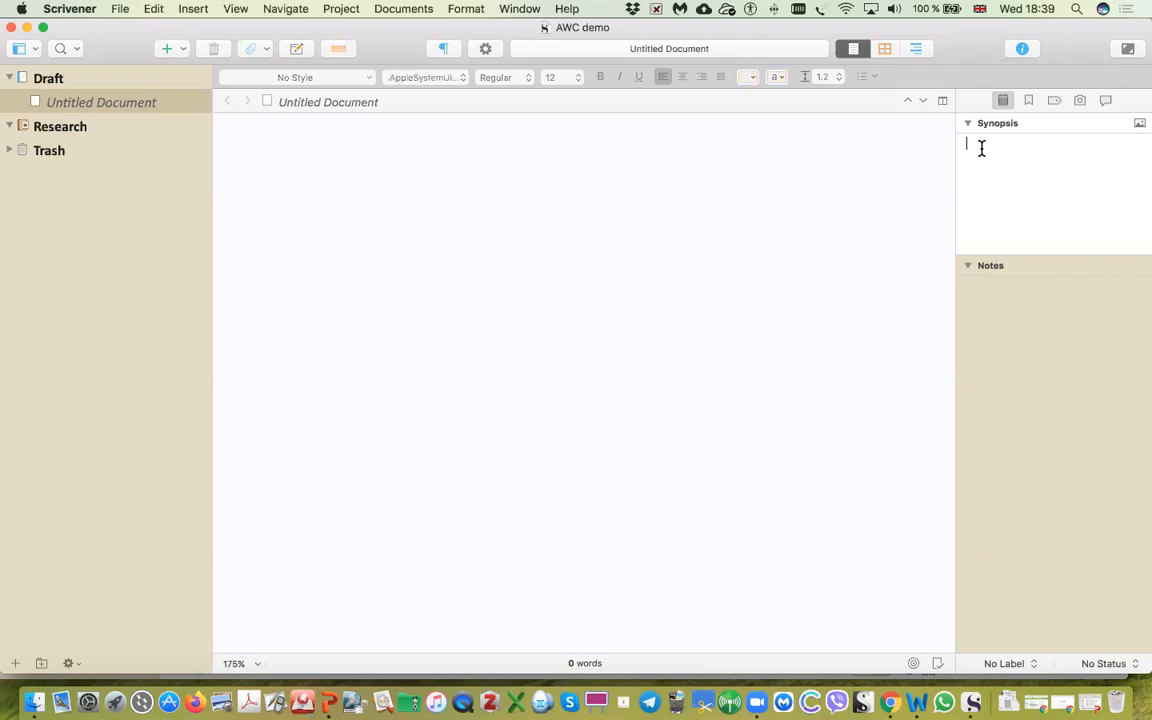
type("t")
type("his sectio")
type("o use ")
type("Scri")
type("ve")
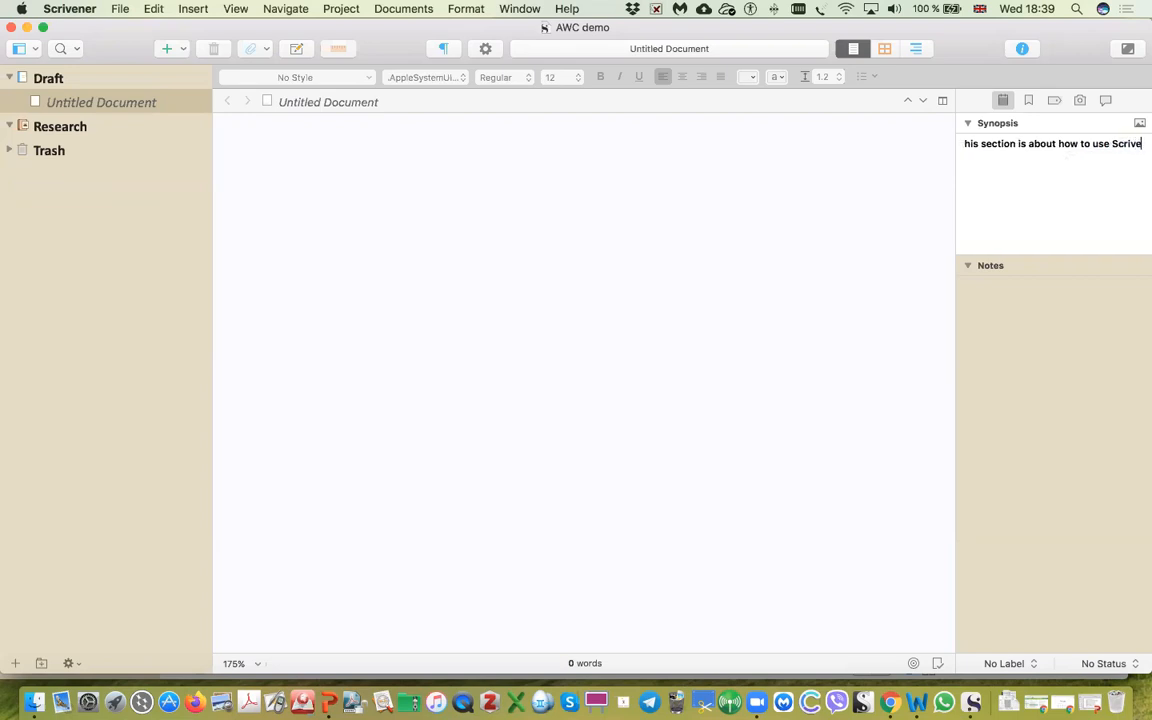
type("ner")
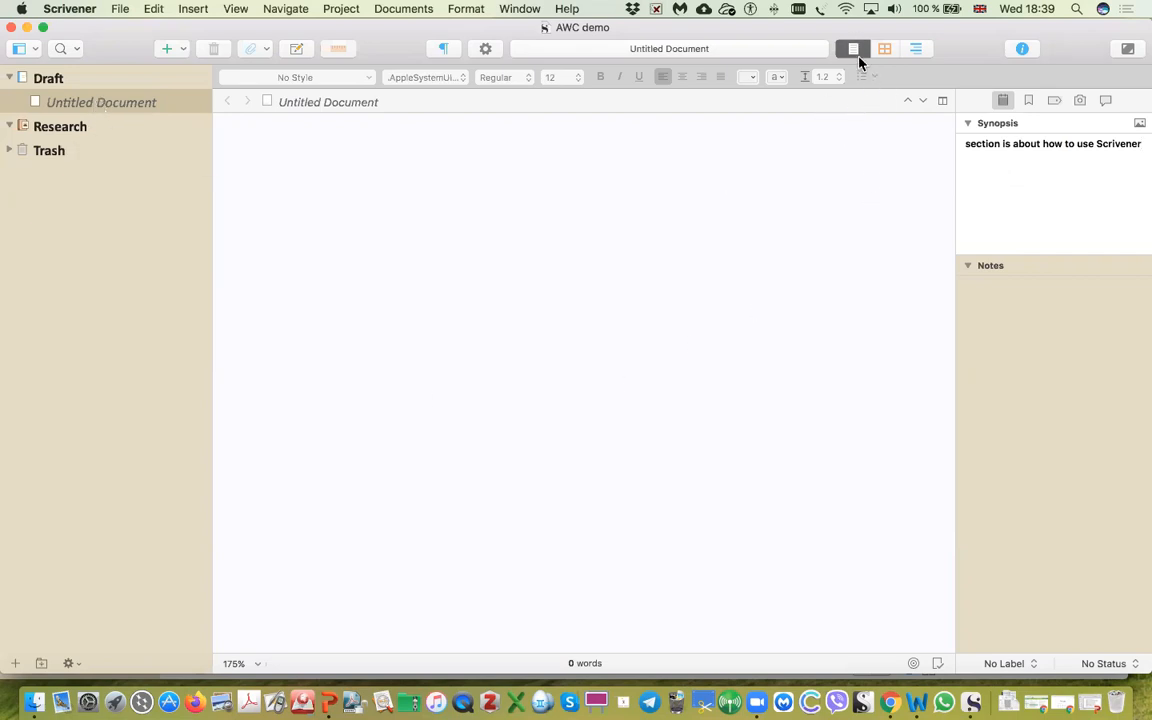
Step: View the Draft folder's index card on the corkboard and return to the Scrivener section's text
left_click(884, 49)
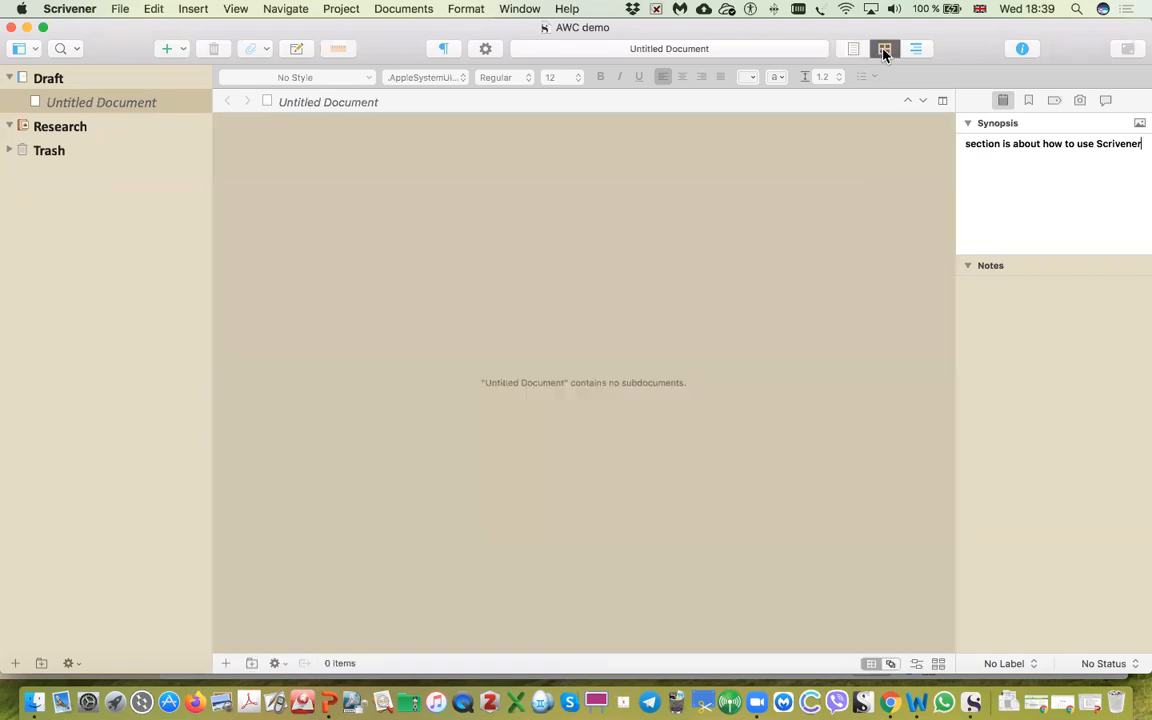
left_click(57, 78)
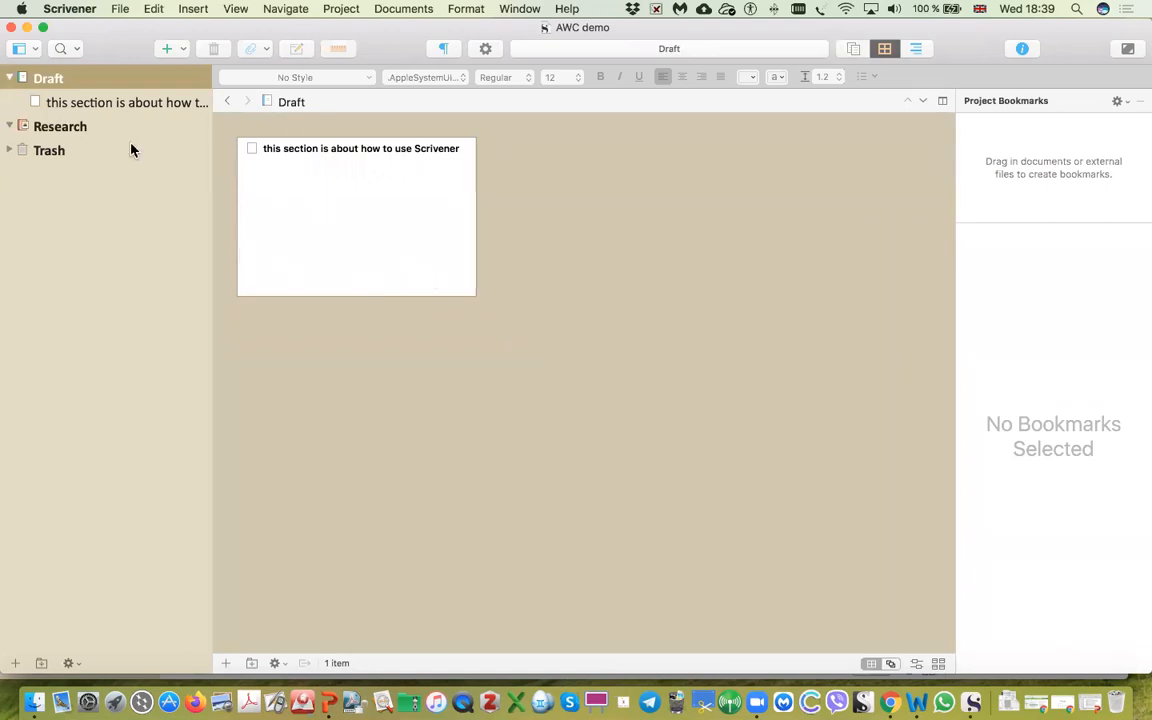
left_click(127, 104)
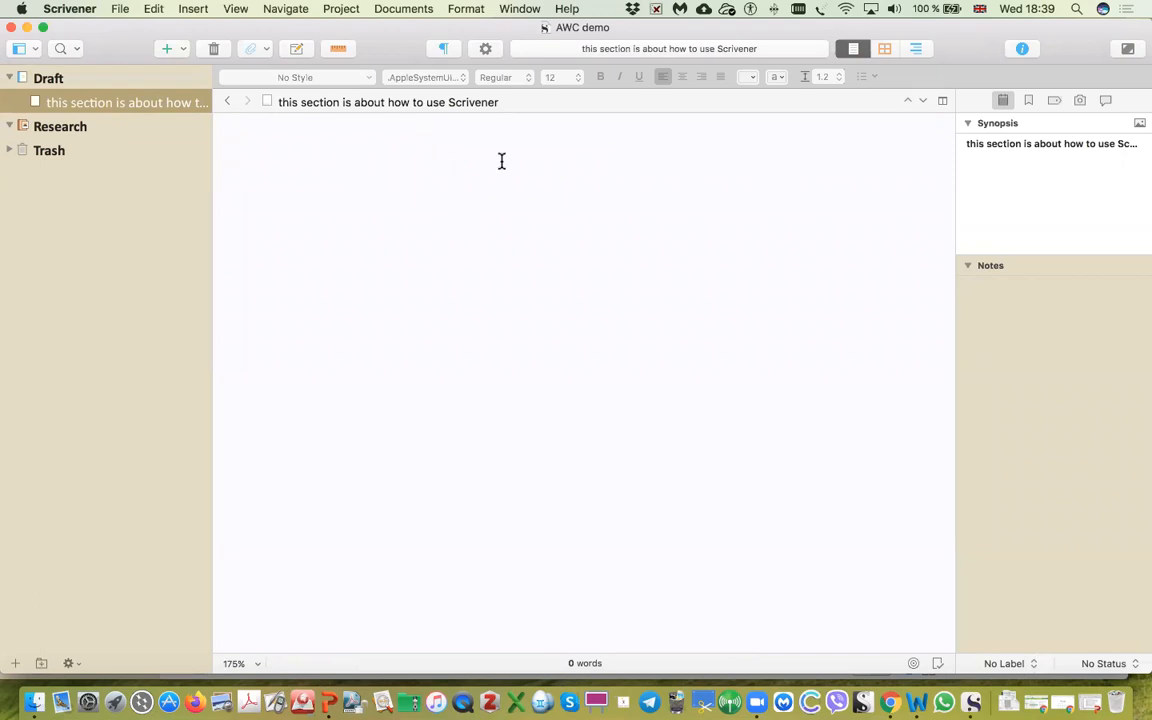
Step: Write in the document: "So, I’m feeling a bit thrilled now se you - the people whose lives are about to be revolutionized forever."
left_click(300, 149)
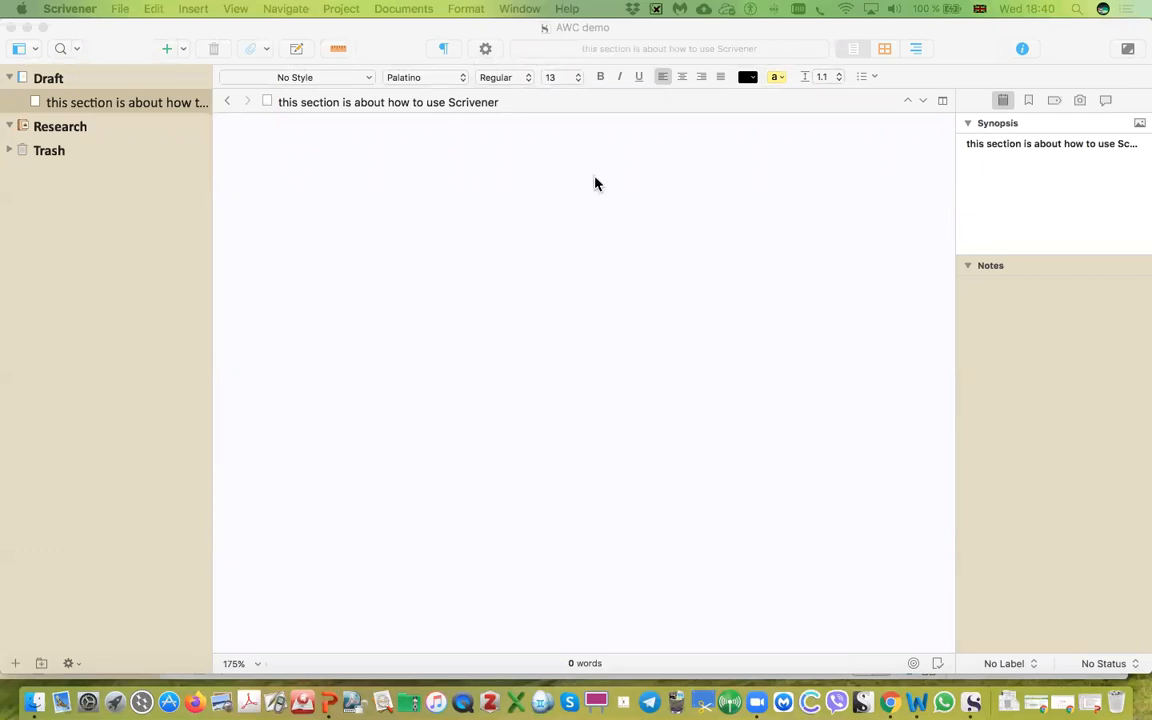
left_click(325, 169)
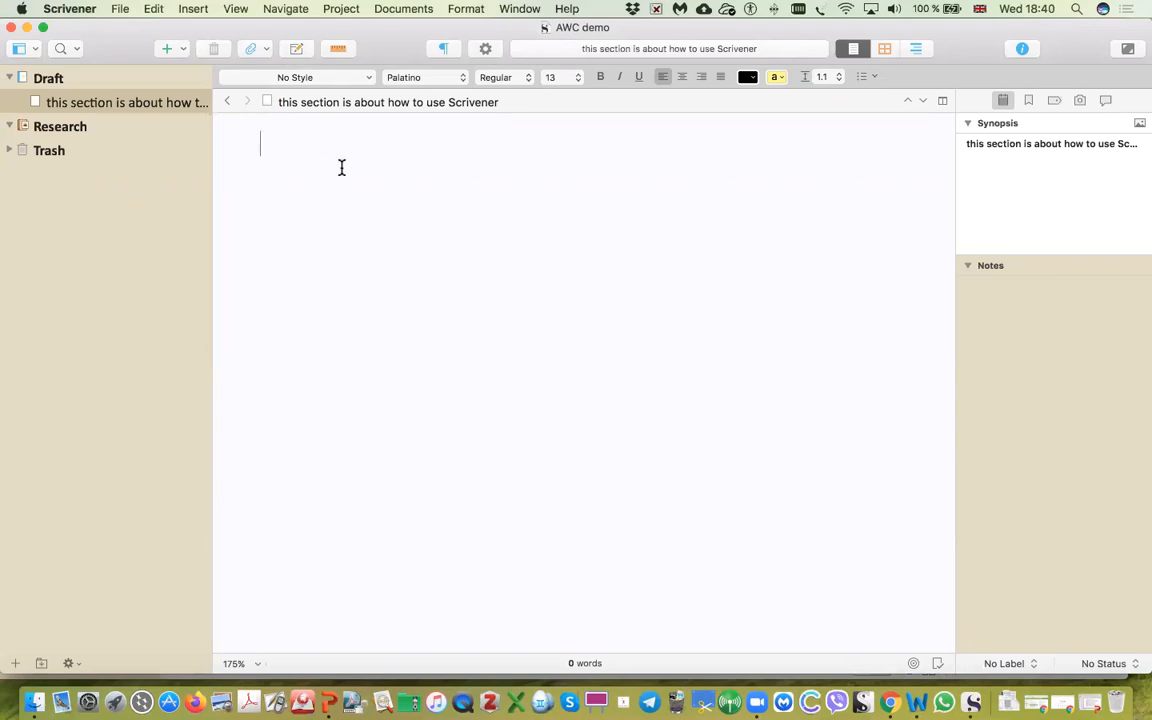
type("So, I’m feeling a bit thrilled now se you - the people whose lives are about to be revolutionized forever.")
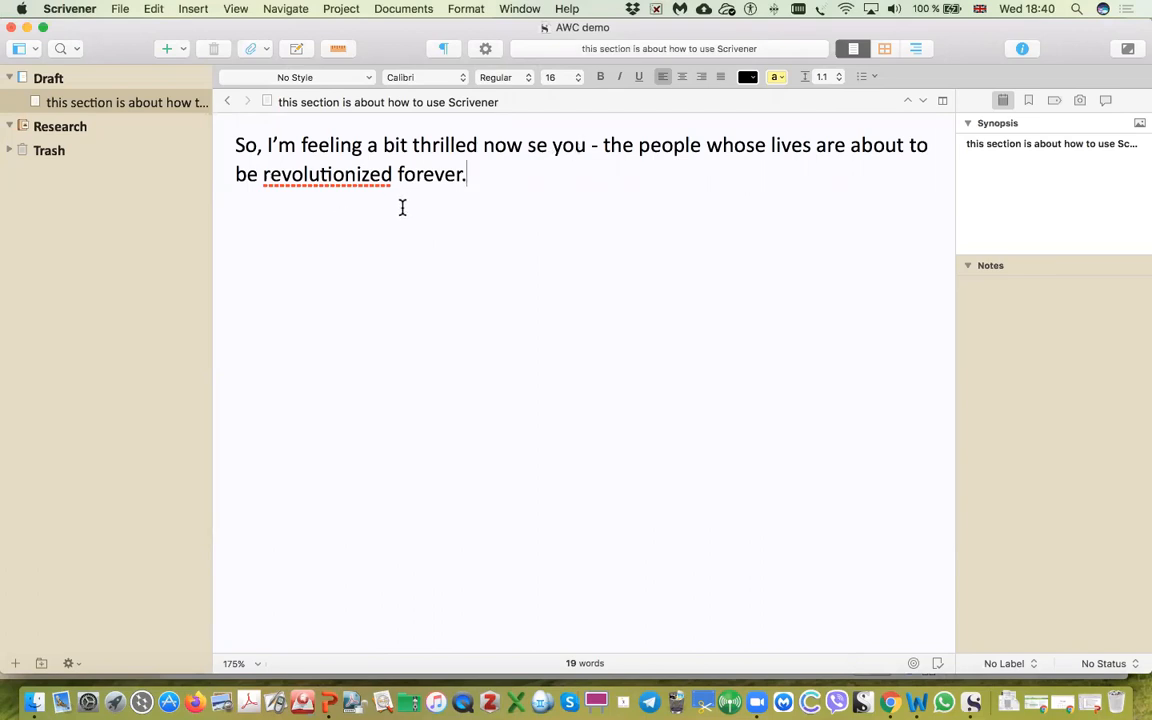
Step: Replace the flagged word "revolutionized" with the suggested spelling "revolutionised"
right_click(346, 178)
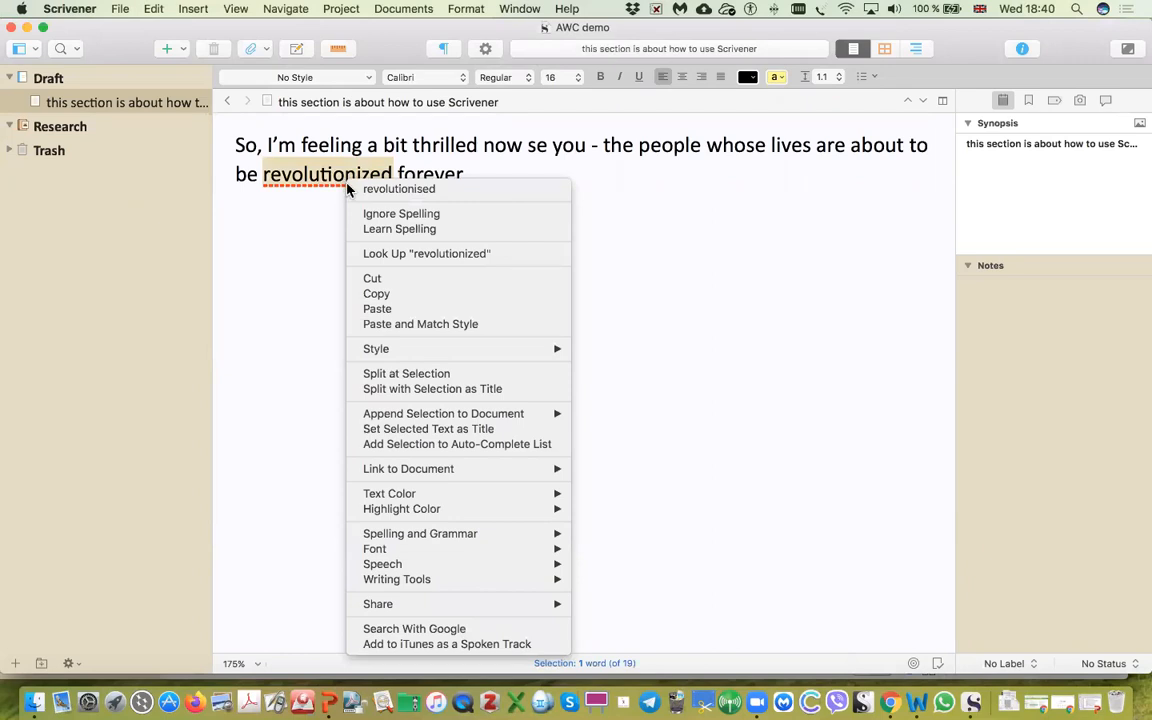
left_click(376, 192)
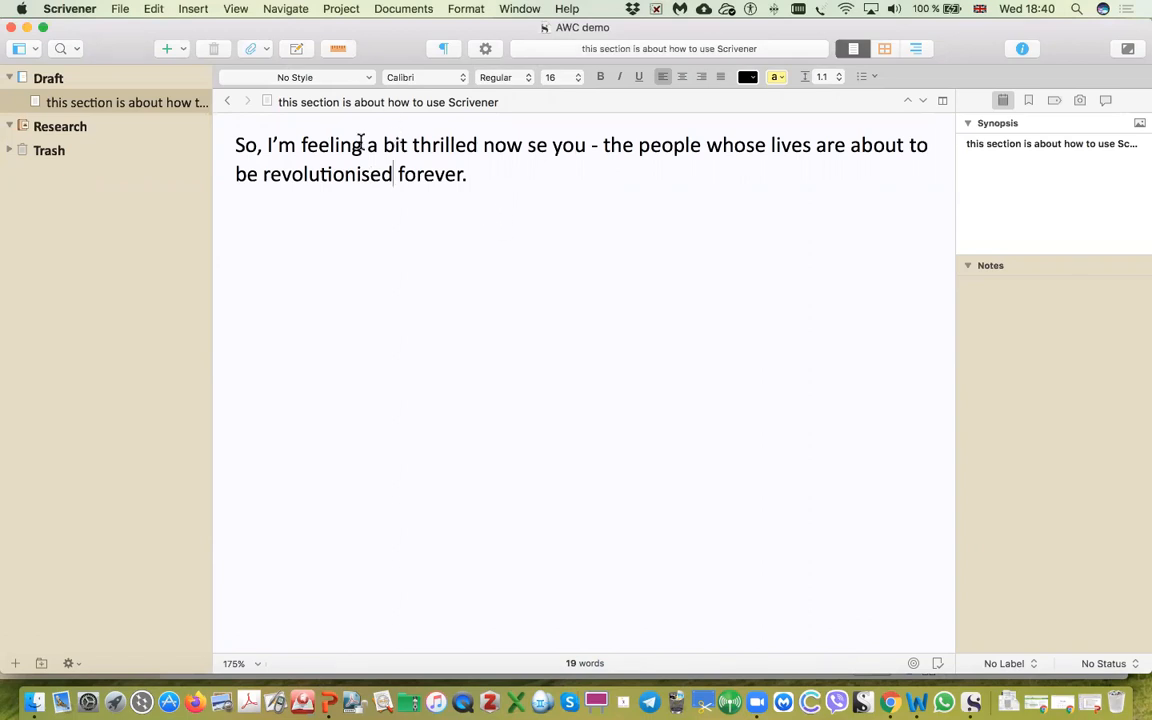
scroll(380, 204, "down", 1)
scroll(366, 190, "up", 1)
left_click(395, 172)
left_click(366, 80)
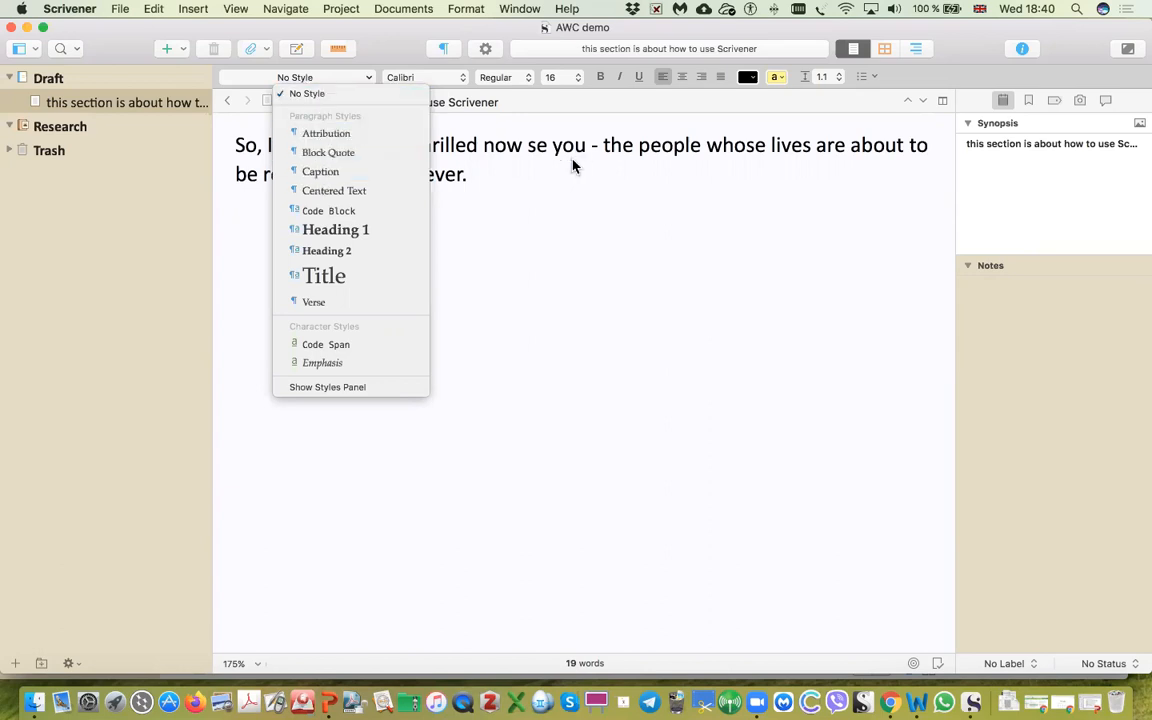
left_click(507, 167)
left_click(364, 80)
left_click(495, 250)
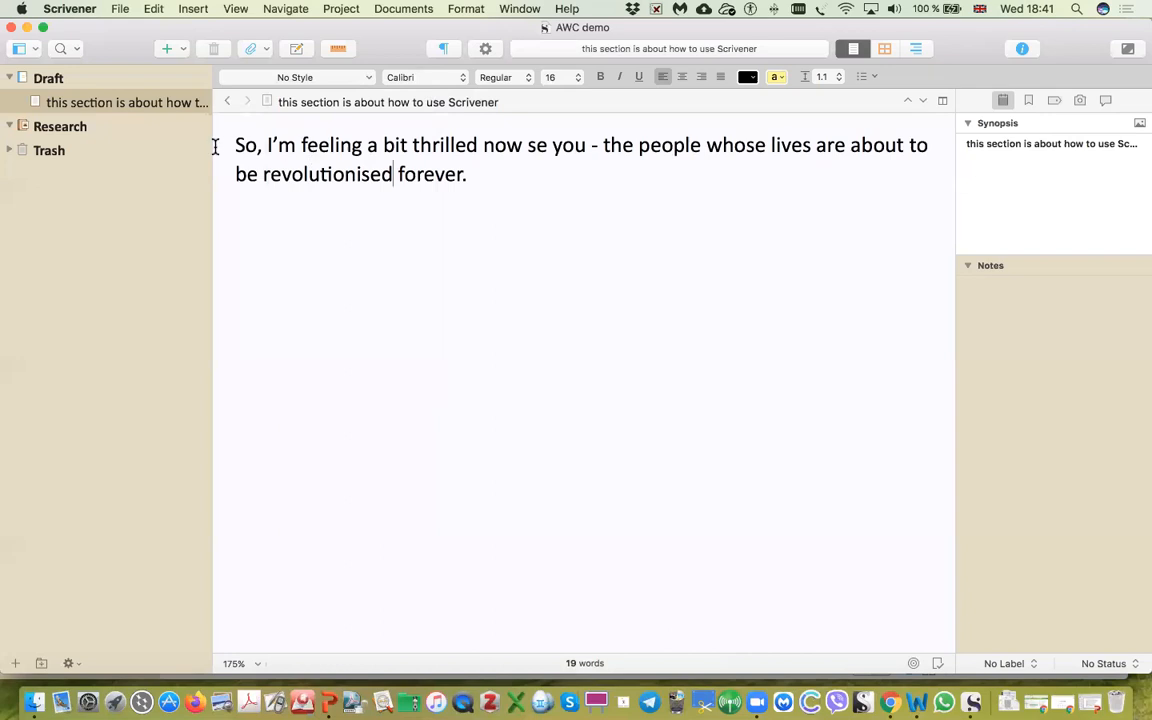
Step: Set the font size of the opening words "So, I’m feeling" to 12
left_click_drag(236, 146, 363, 146)
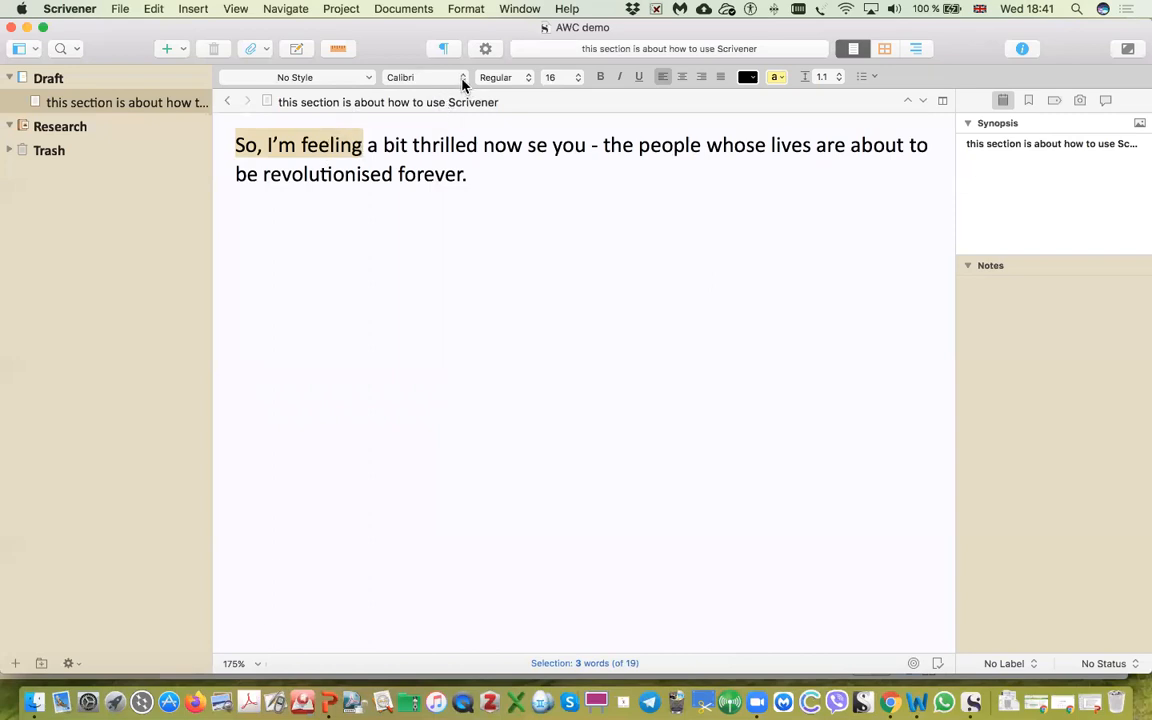
left_click(576, 85)
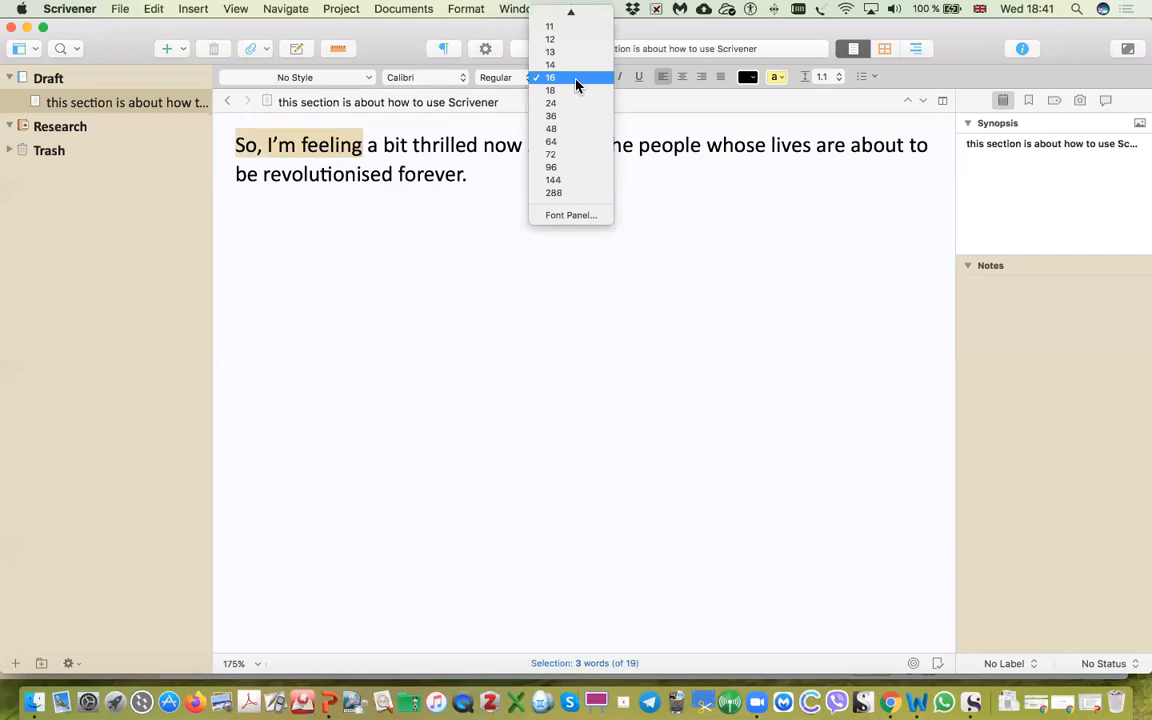
left_click(570, 47)
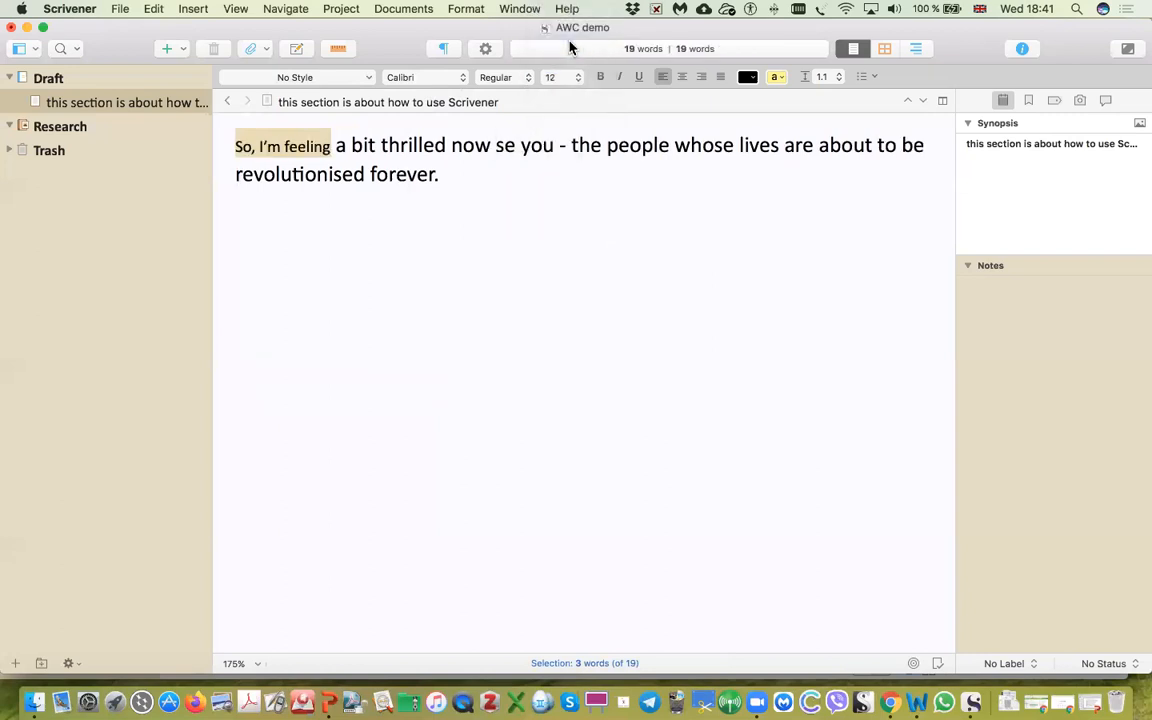
left_click(423, 152)
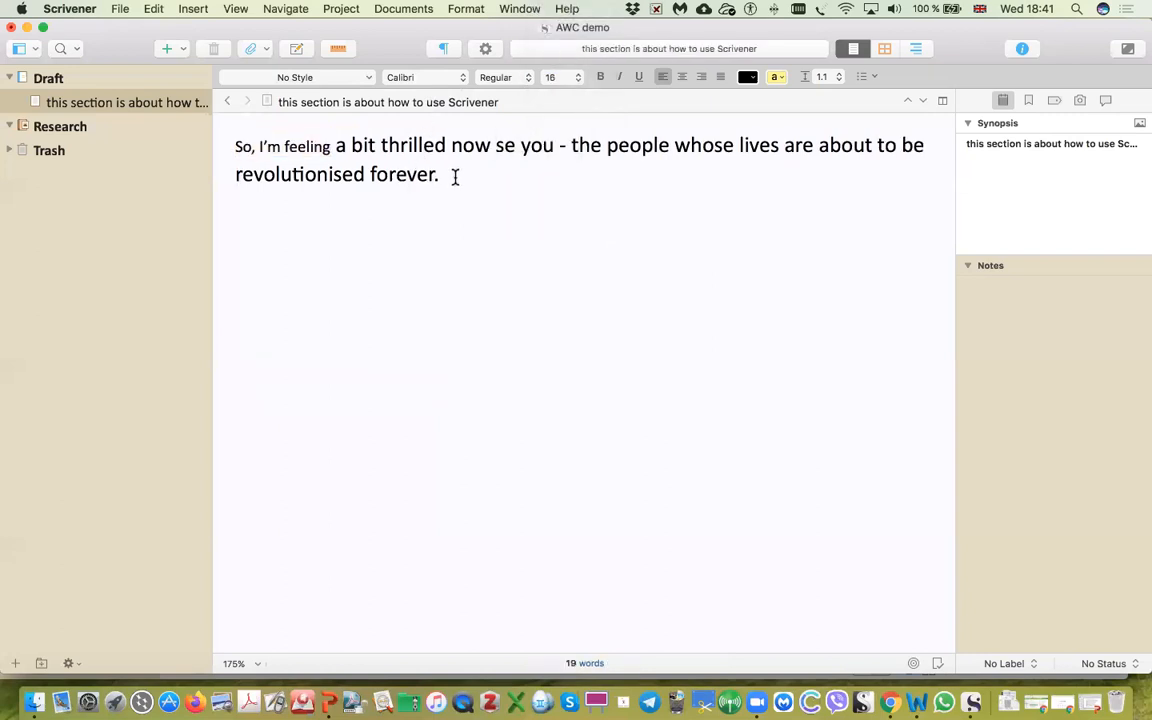
Step: Create a new style named "Base" from the formatting of "So, I’m feeling", saving all formatting including font family and size
left_click_drag(330, 147, 229, 147)
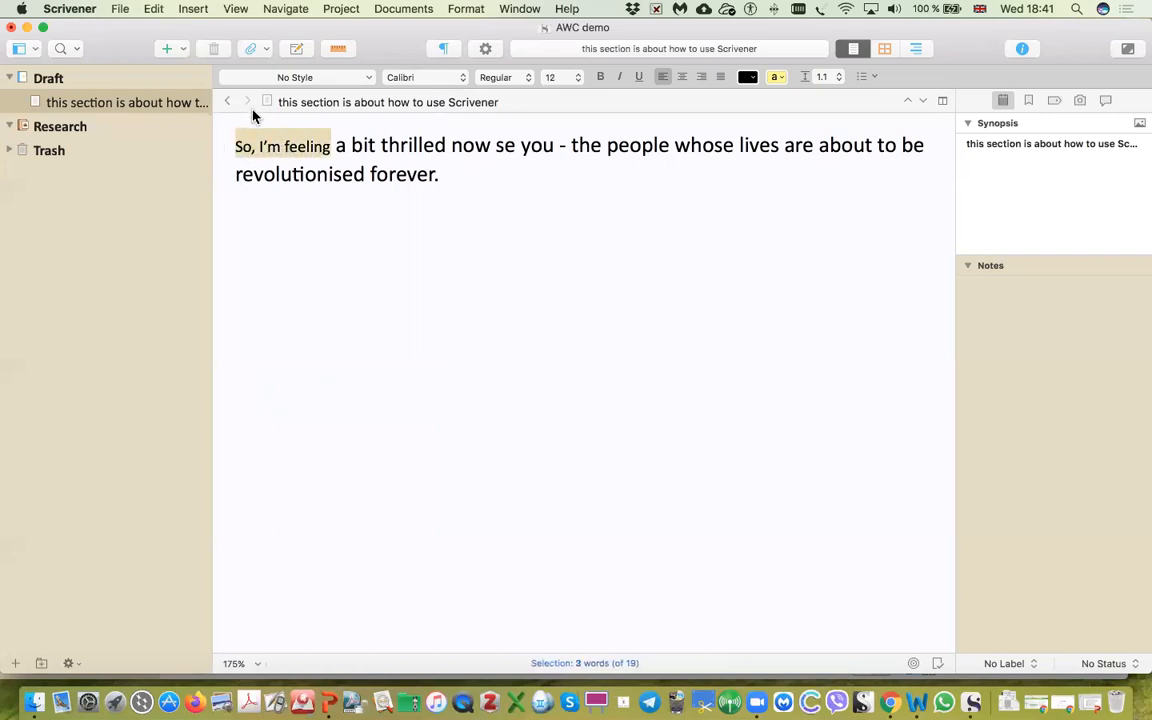
left_click(369, 80)
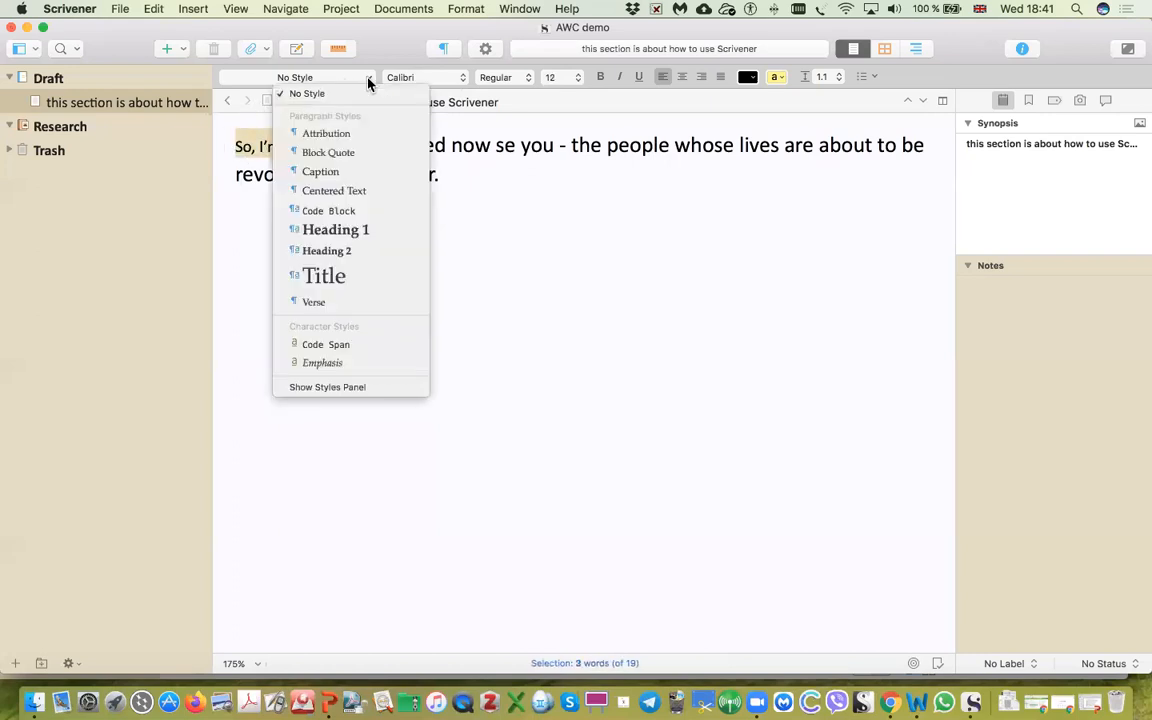
left_click(376, 392)
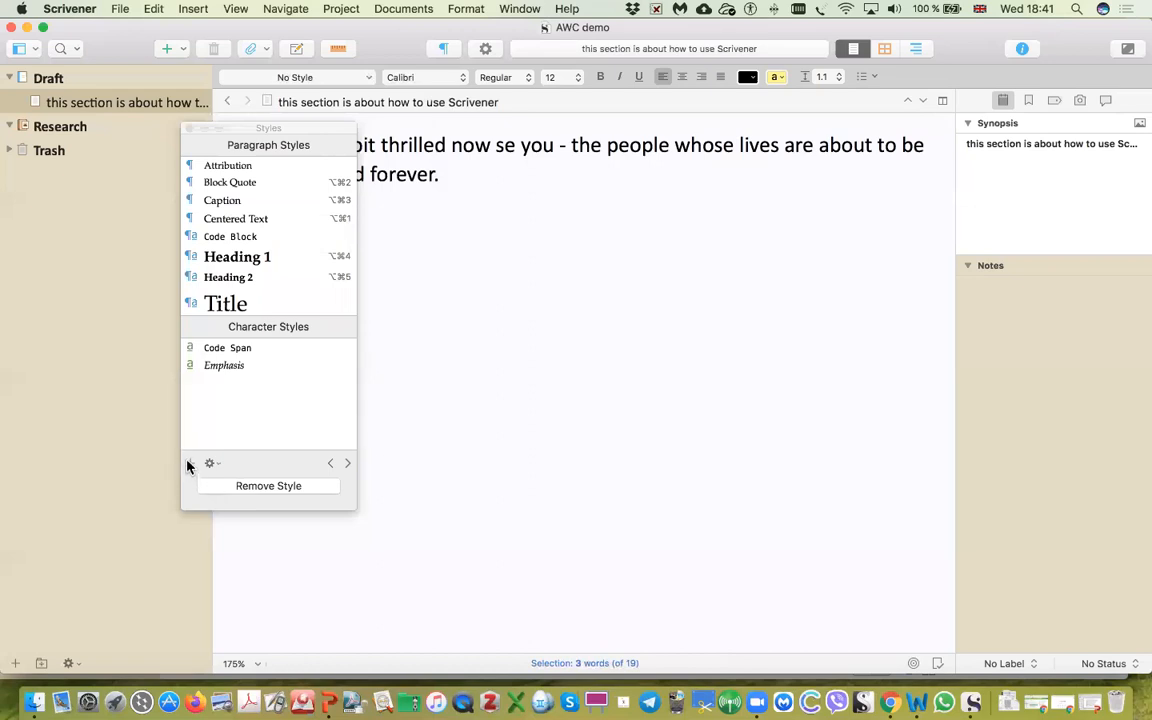
left_click(190, 465)
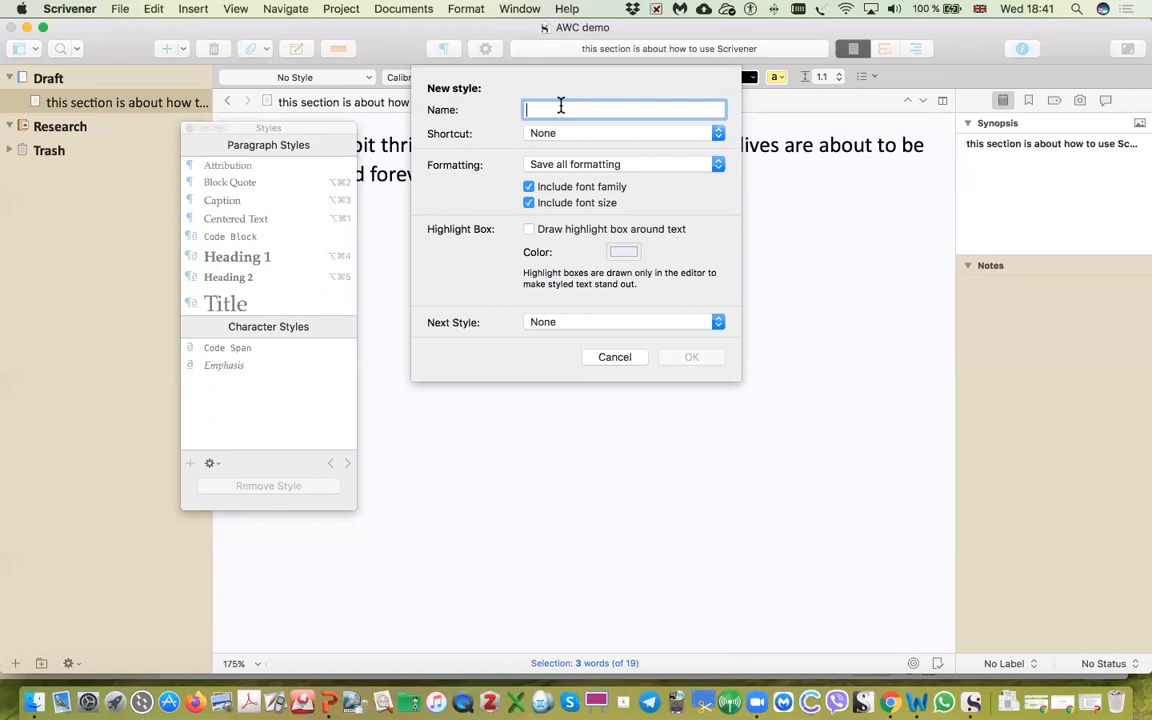
type("Base")
left_click(691, 357)
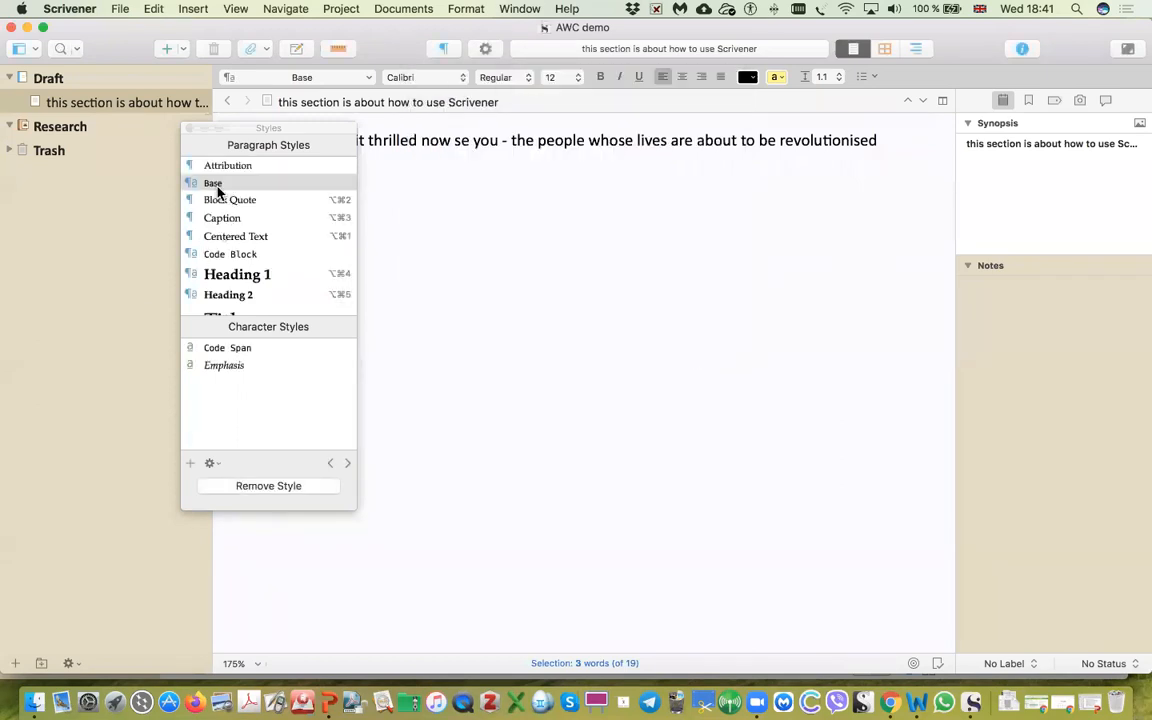
left_click(190, 129)
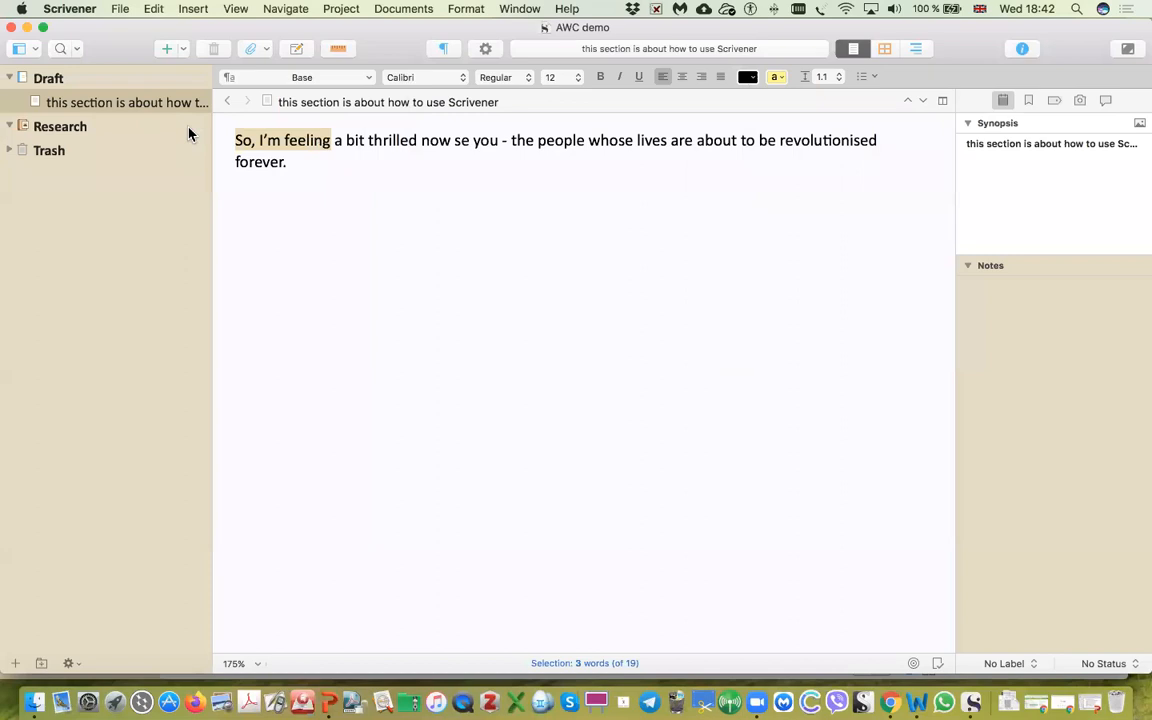
Step: Try the Centered Text and Heading 1 styles on the sentence and reapply the Base style
left_click(289, 170)
left_click_drag(288, 165, 239, 144)
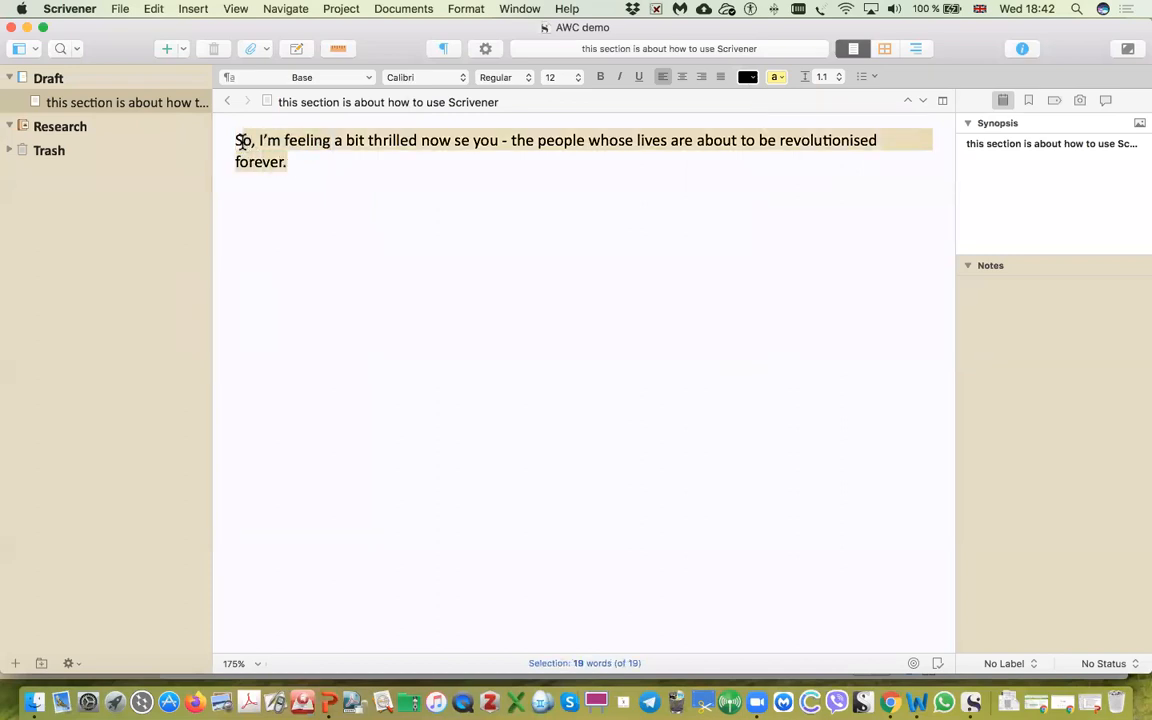
left_click(352, 204)
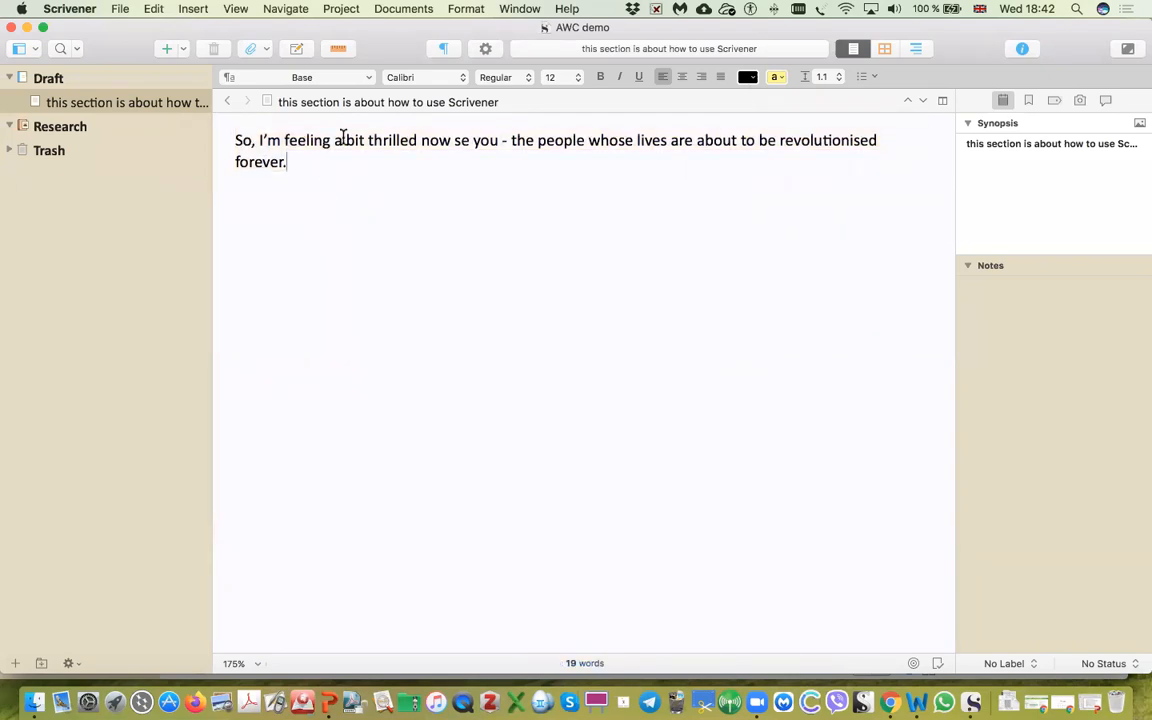
double_click(399, 143)
left_click(368, 78)
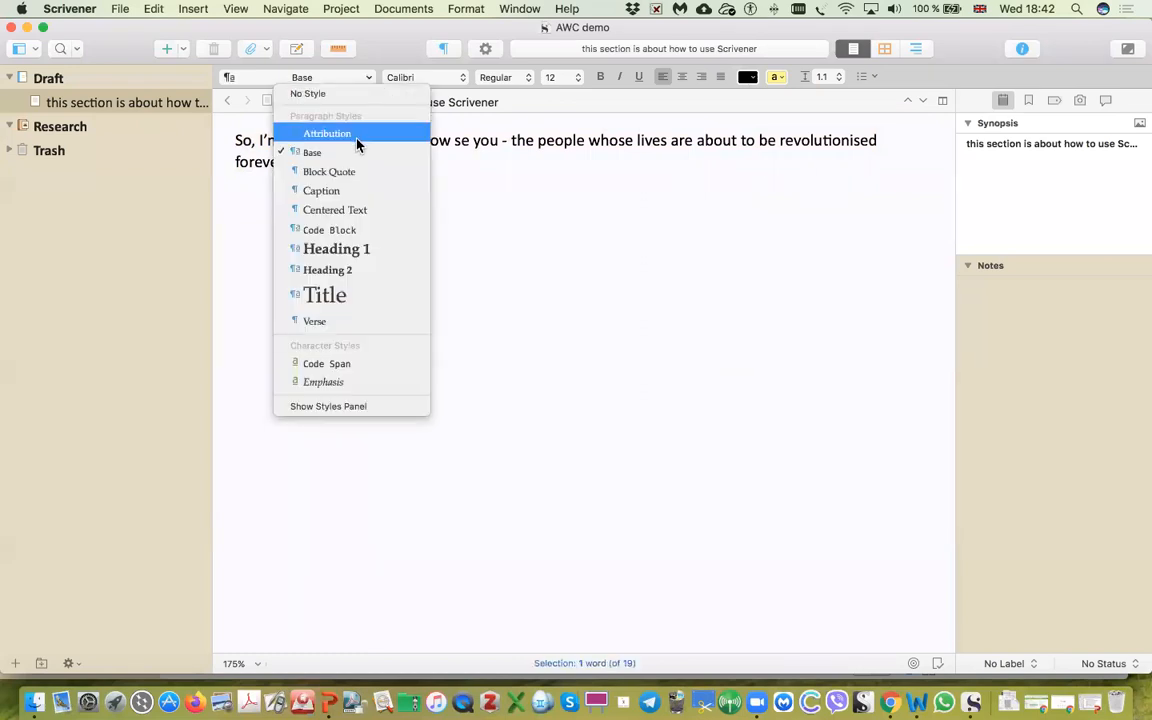
left_click(350, 210)
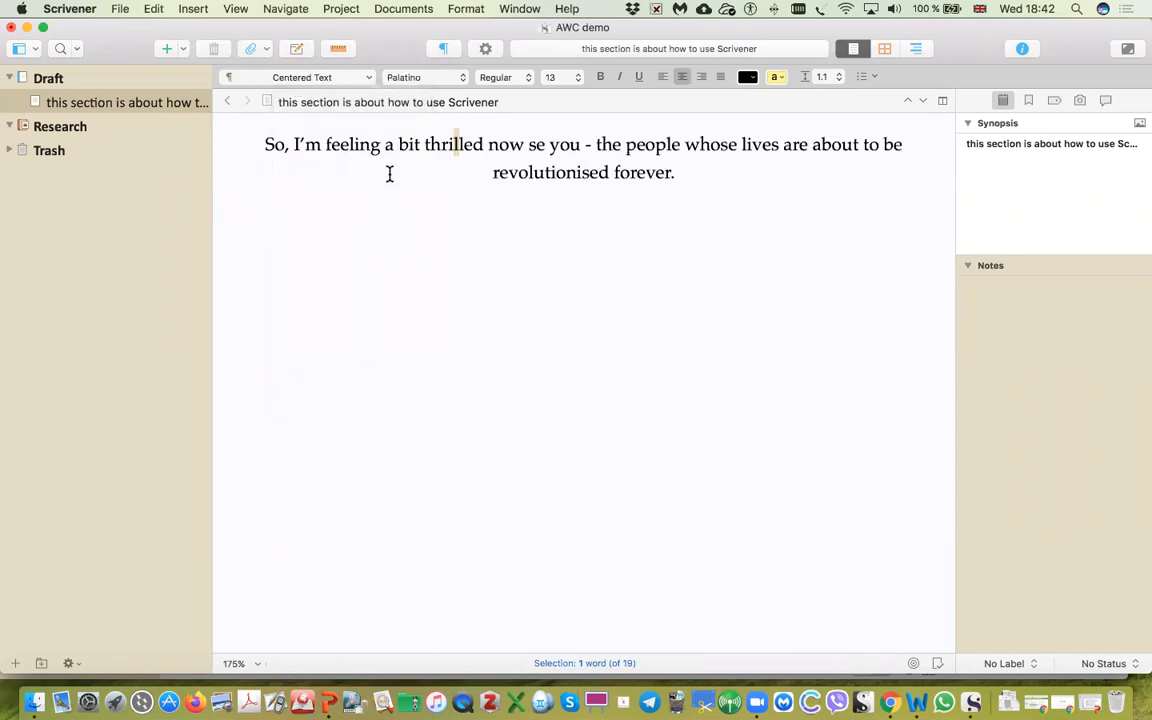
left_click(366, 80)
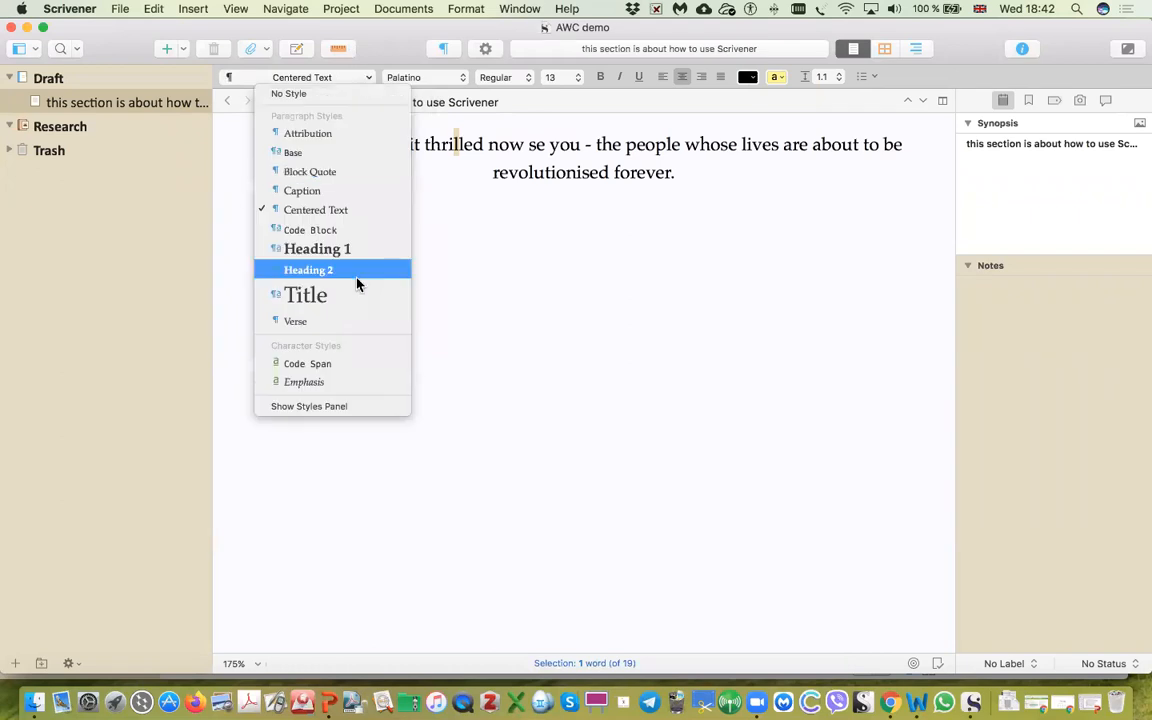
left_click(353, 250)
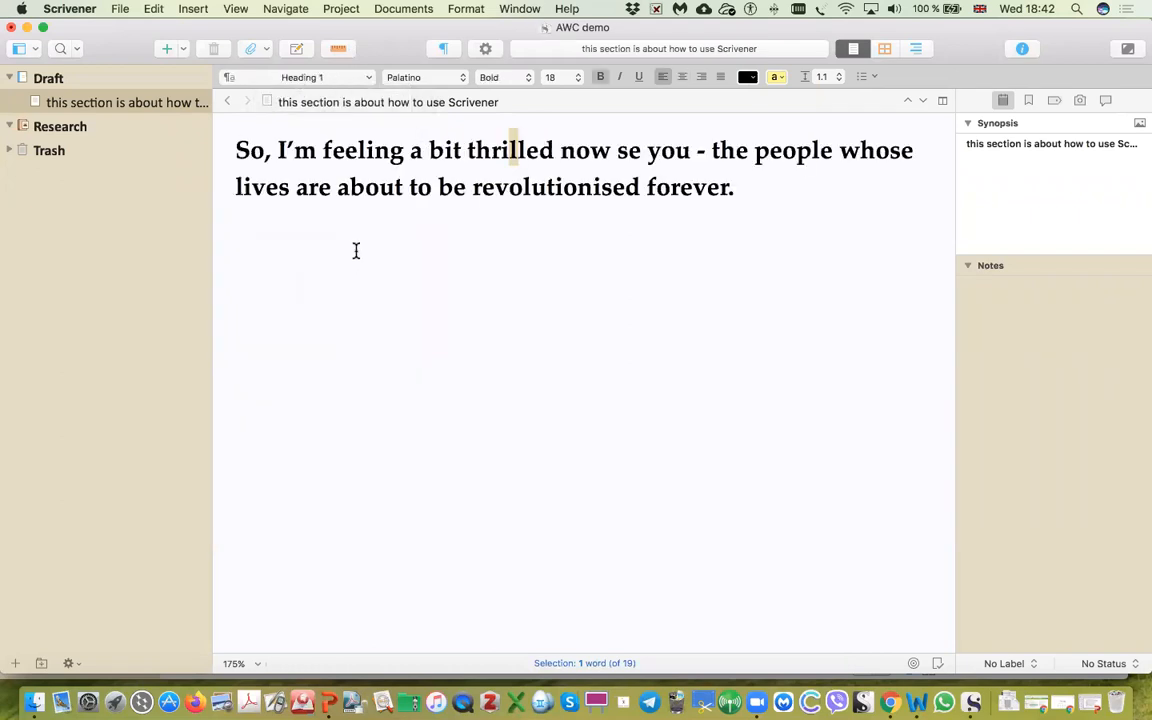
left_click(369, 78)
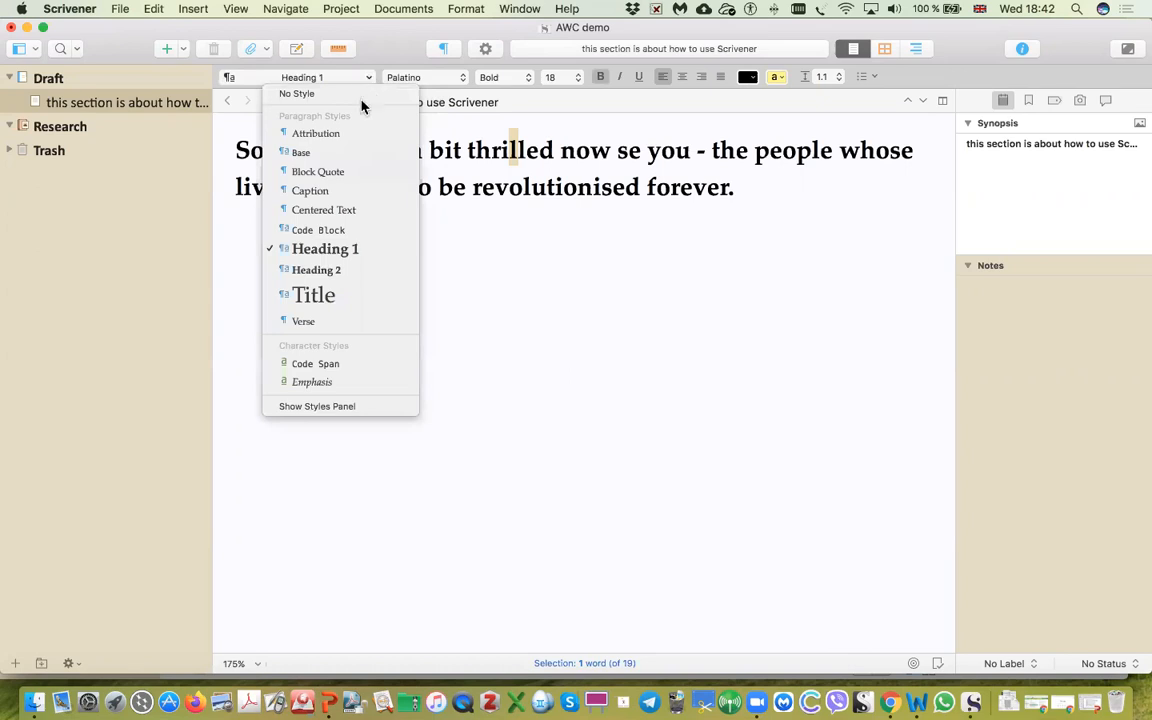
left_click(318, 152)
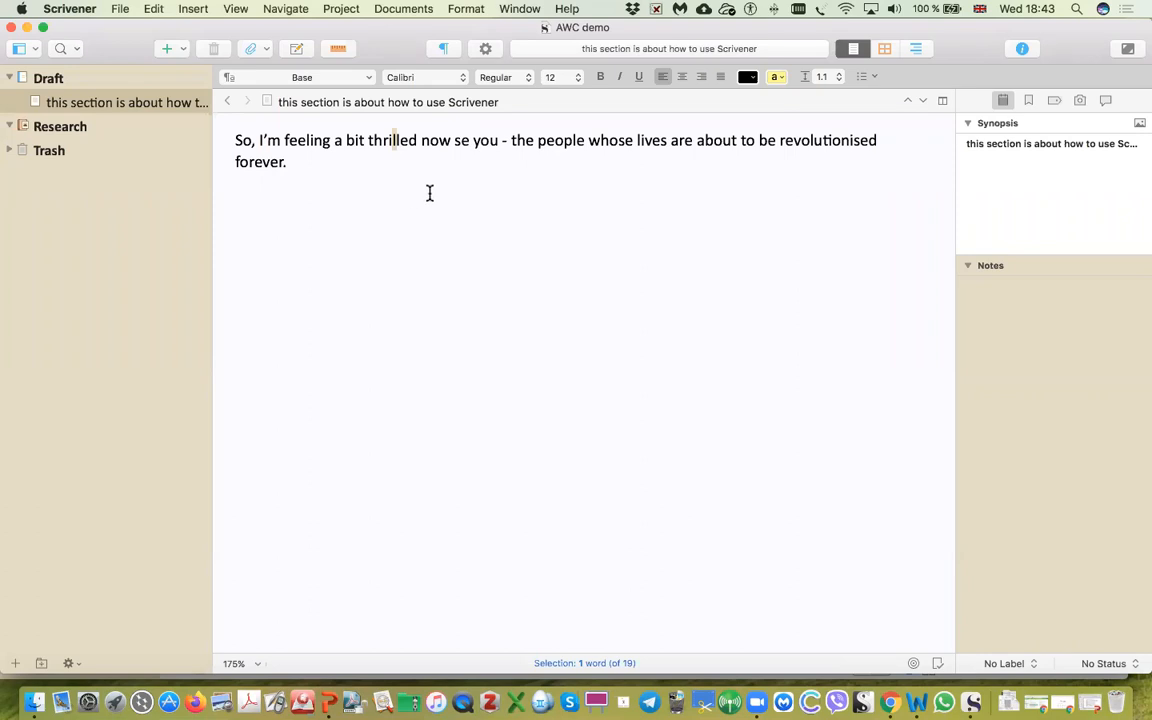
Step: Add a new text document to the Draft folder below the section about using Scrivener
left_click_drag(113, 31, 186, 37)
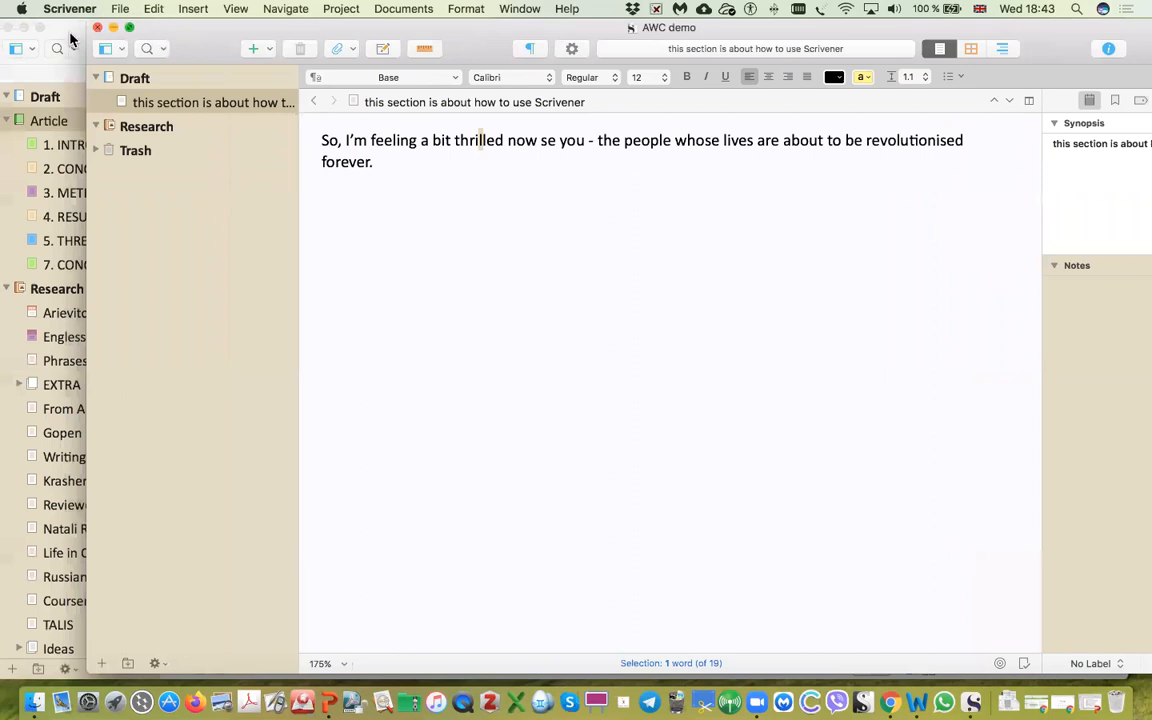
left_click(267, 51)
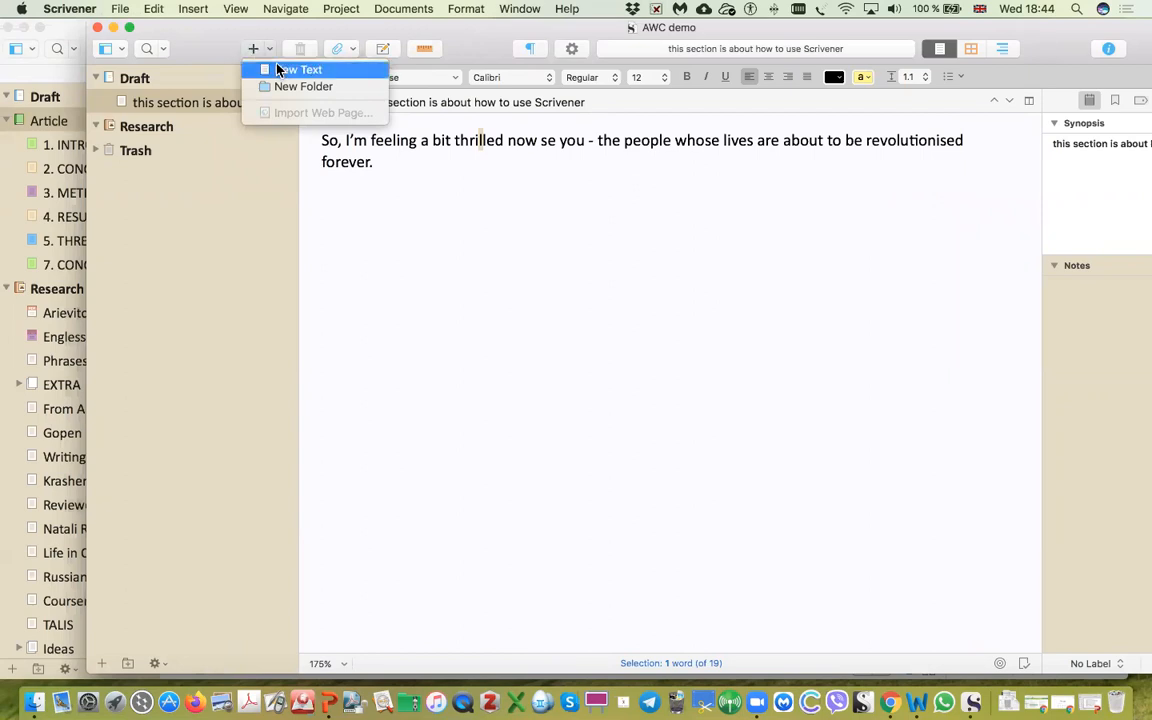
left_click(280, 71)
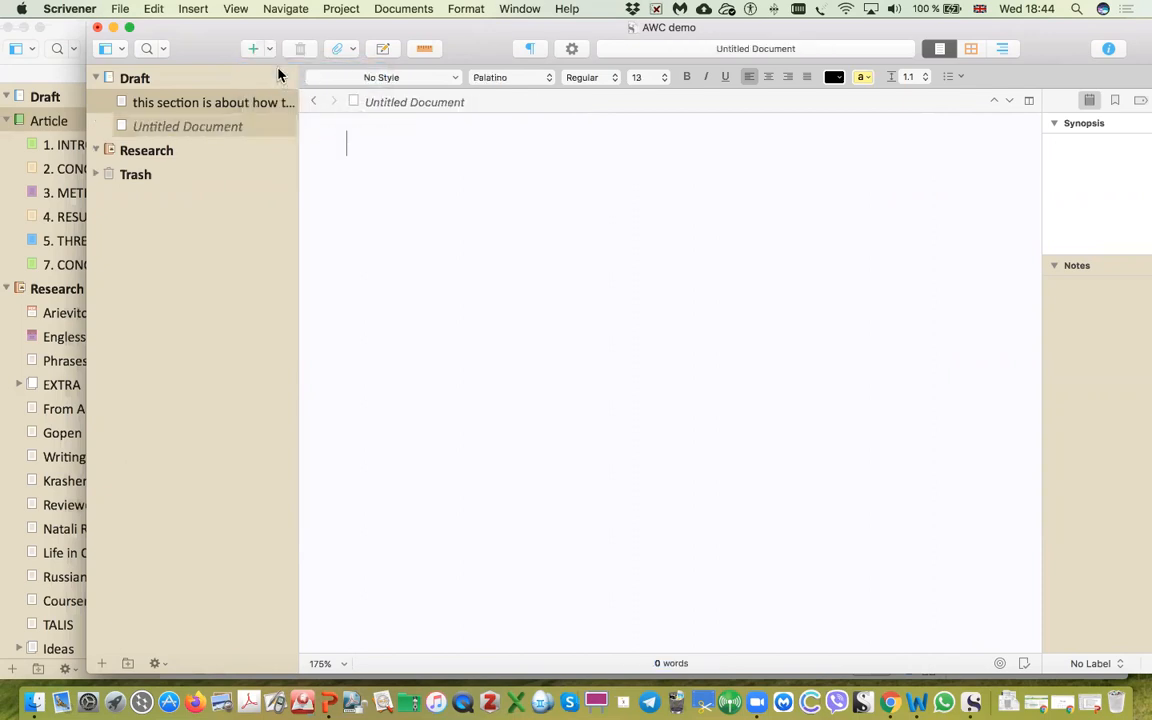
left_click(355, 146)
Step: Minimise the other project window, uncover the desktop folders, and open the OTC 2020 folder in Finder beside the AWC demo project
left_click(22, 30)
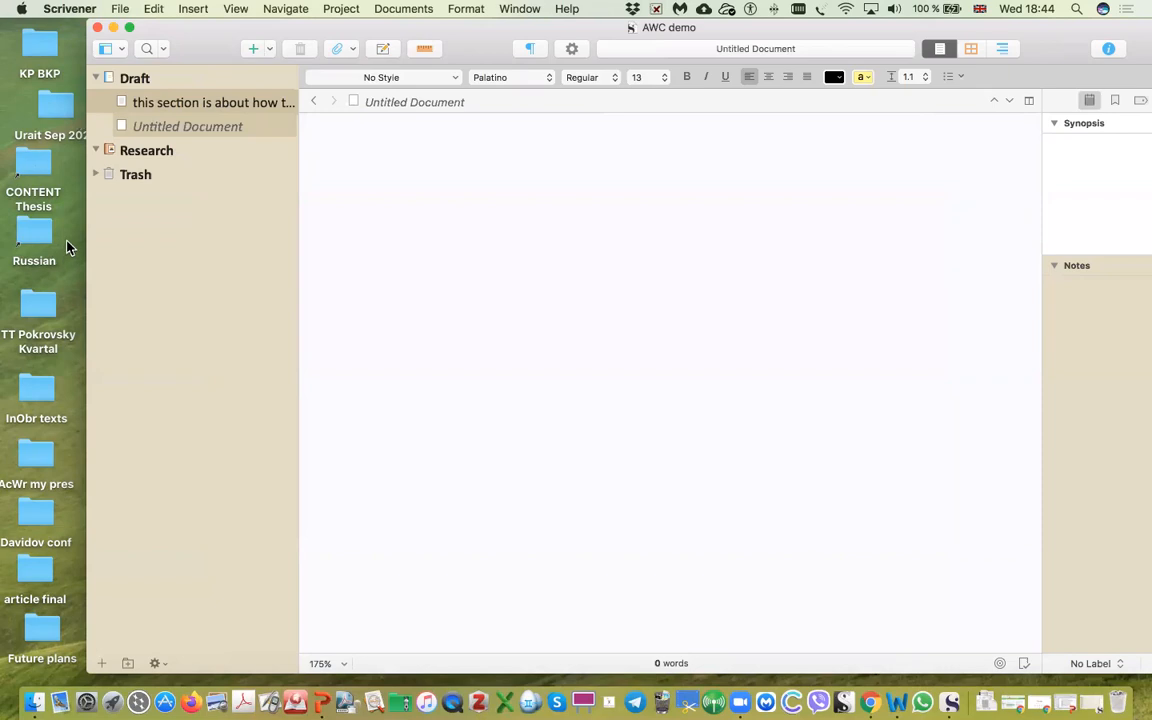
left_click_drag(184, 33, 168, 189)
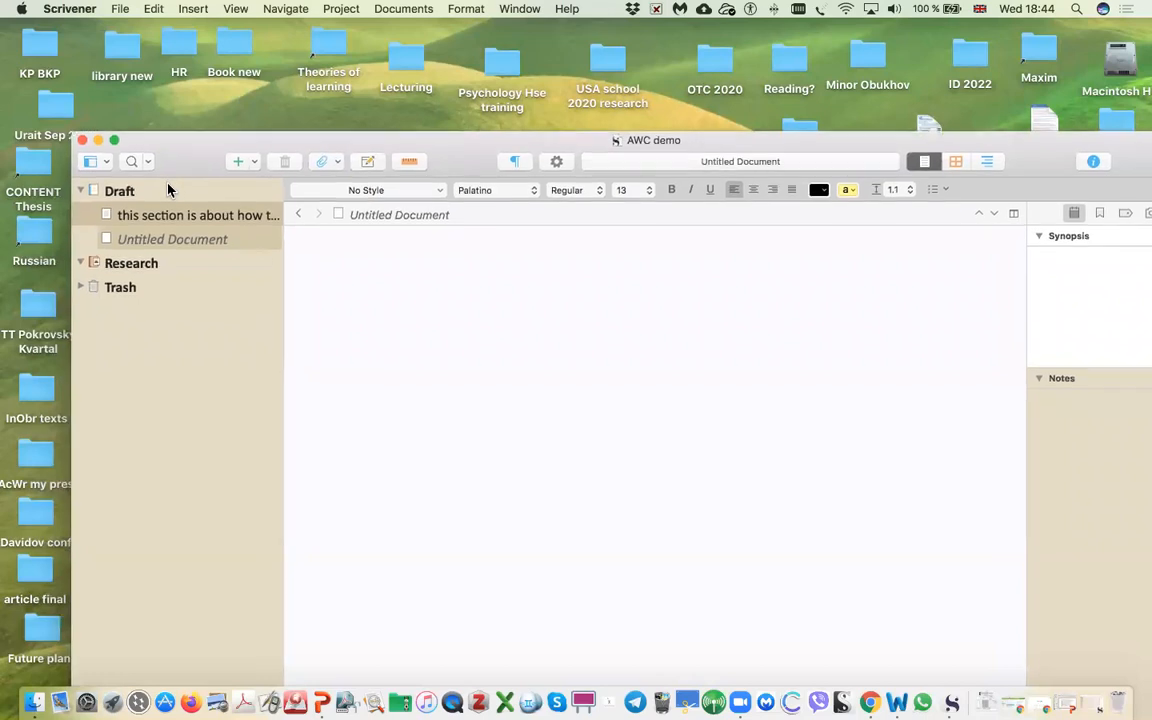
left_click(731, 75)
double_click(731, 75)
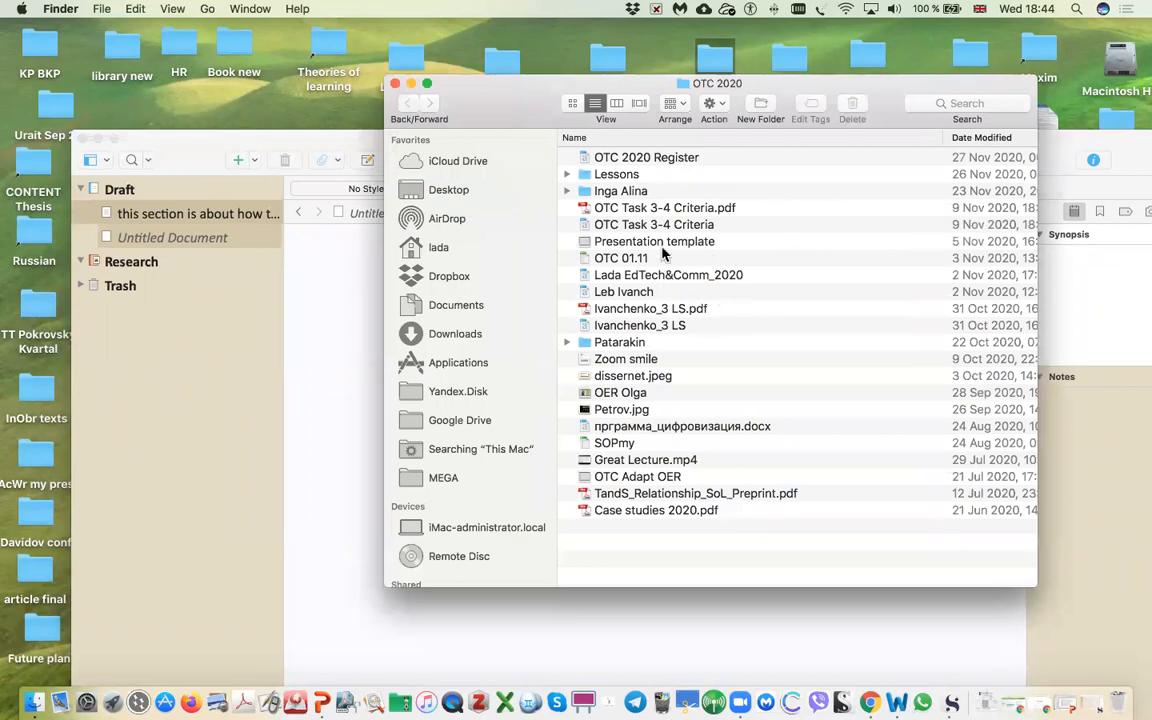
left_click_drag(527, 104, 576, 95)
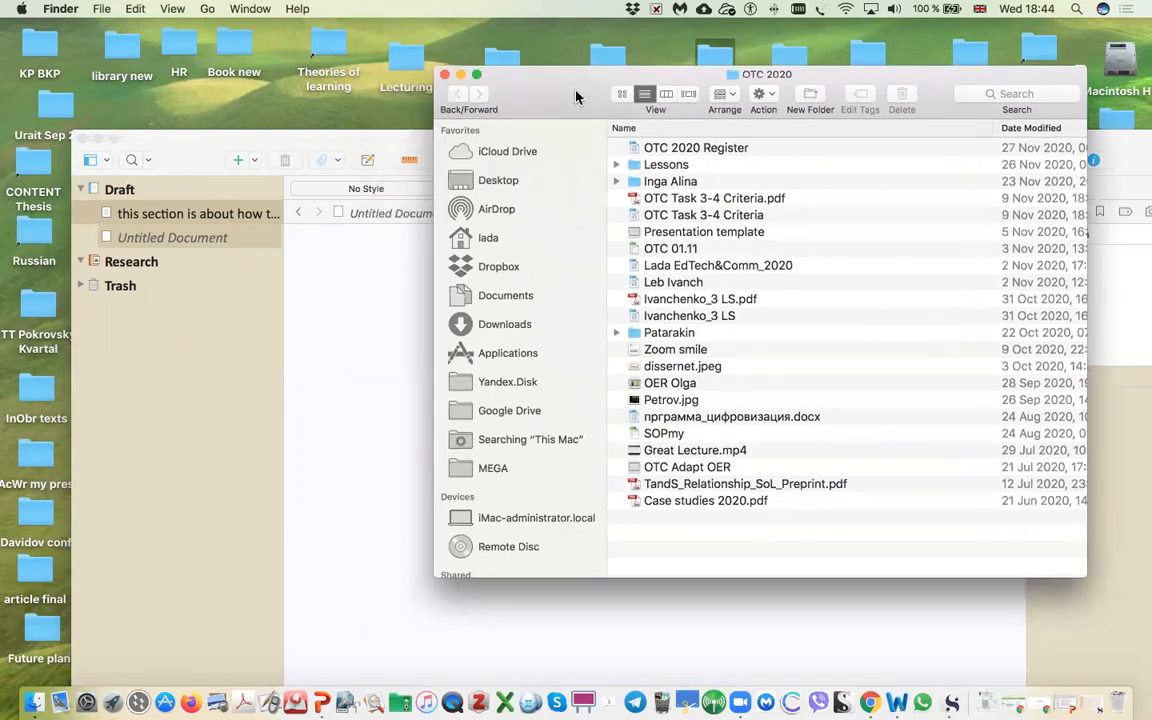
Step: Import the Word document OTC Task 3-4 Criteria into the Draft folder below the first section and look through its text
left_click_drag(632, 217, 196, 231)
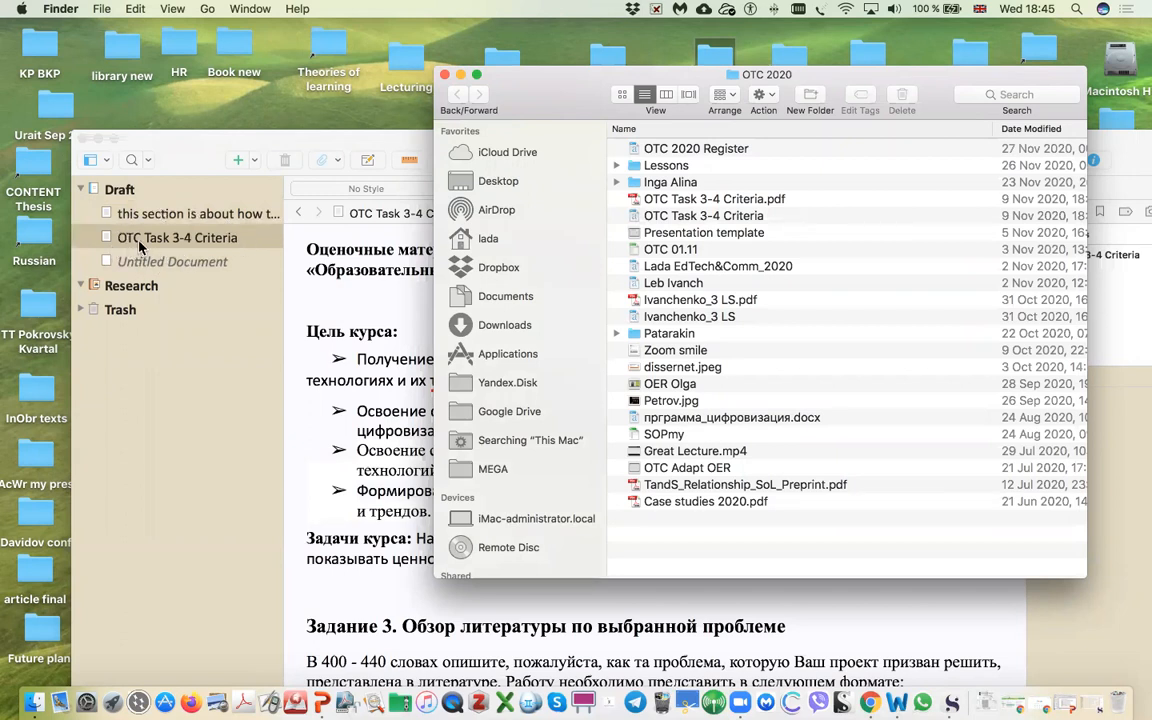
left_click_drag(530, 97, 725, 93)
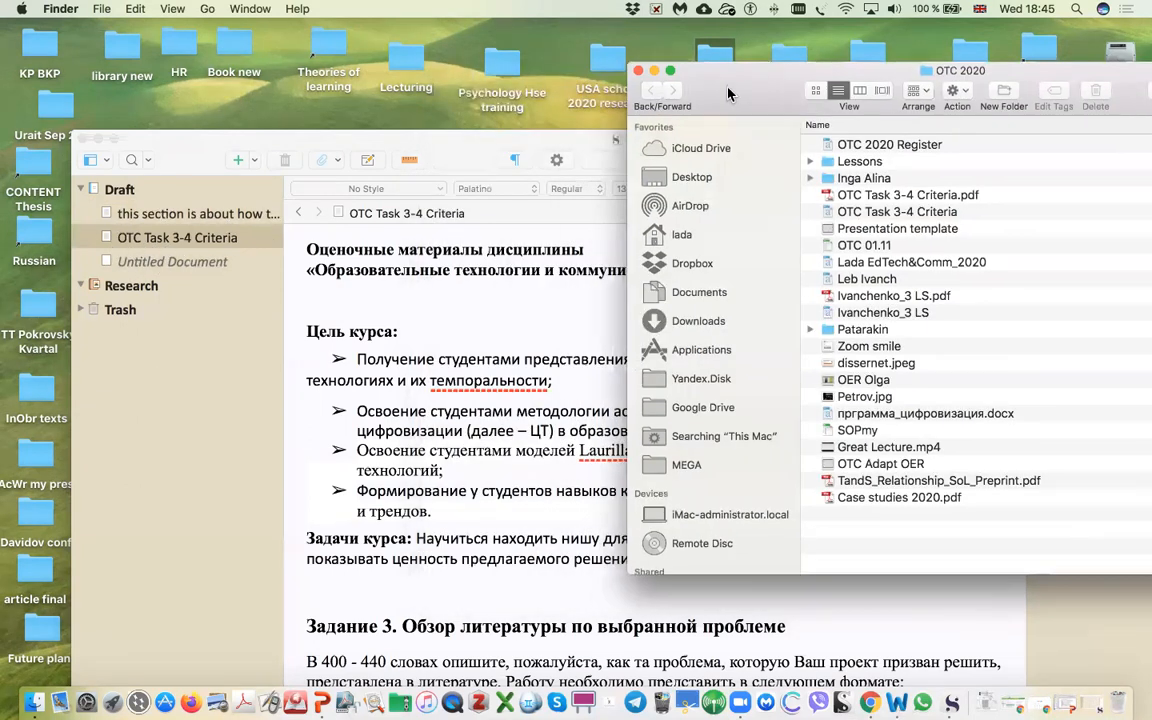
left_click(424, 297)
scroll(440, 298, "down", 5)
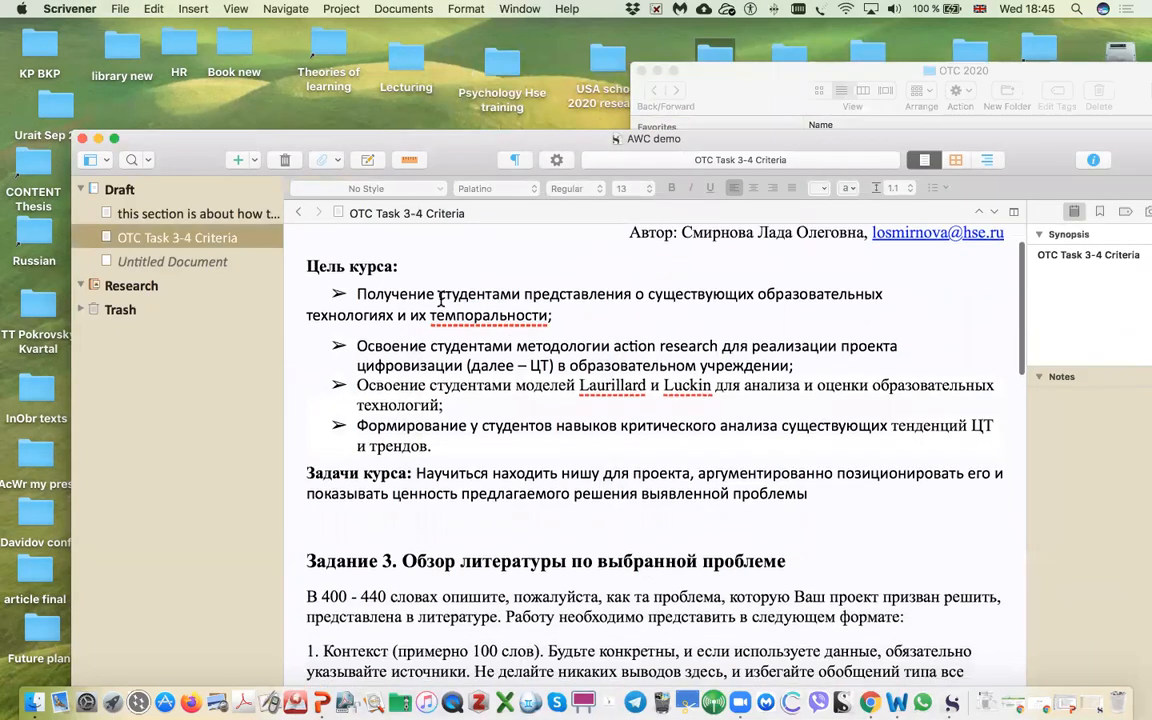
scroll(440, 298, "down", 9)
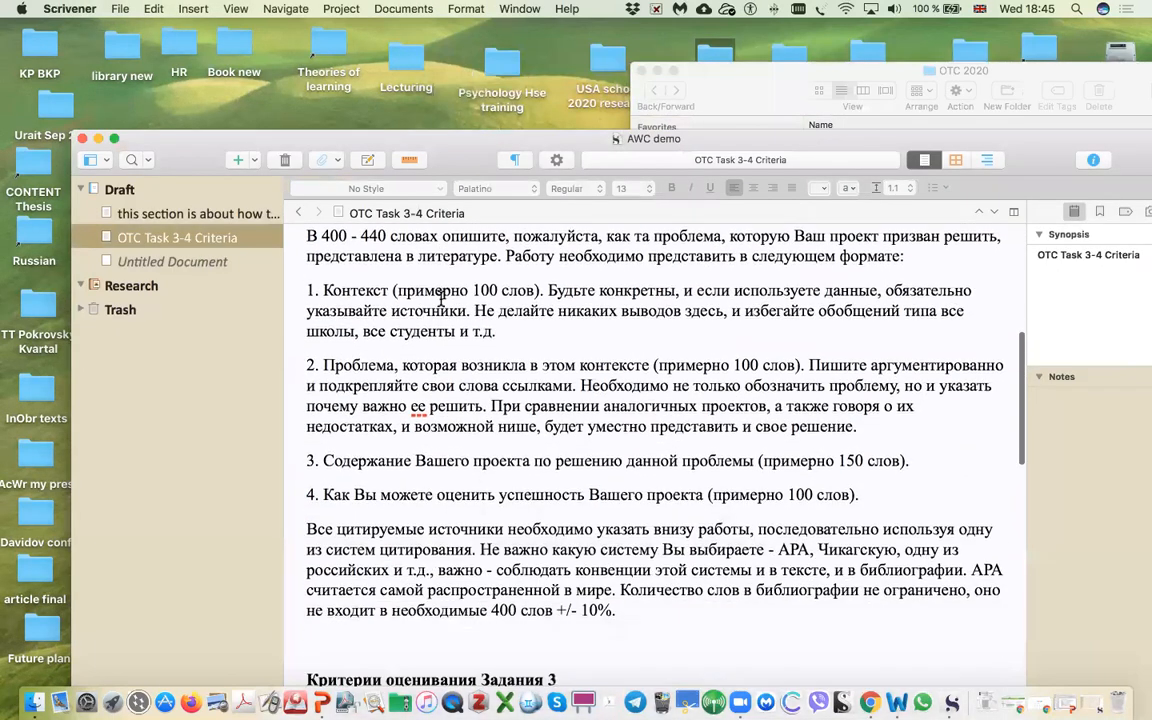
scroll(440, 298, "down", 10)
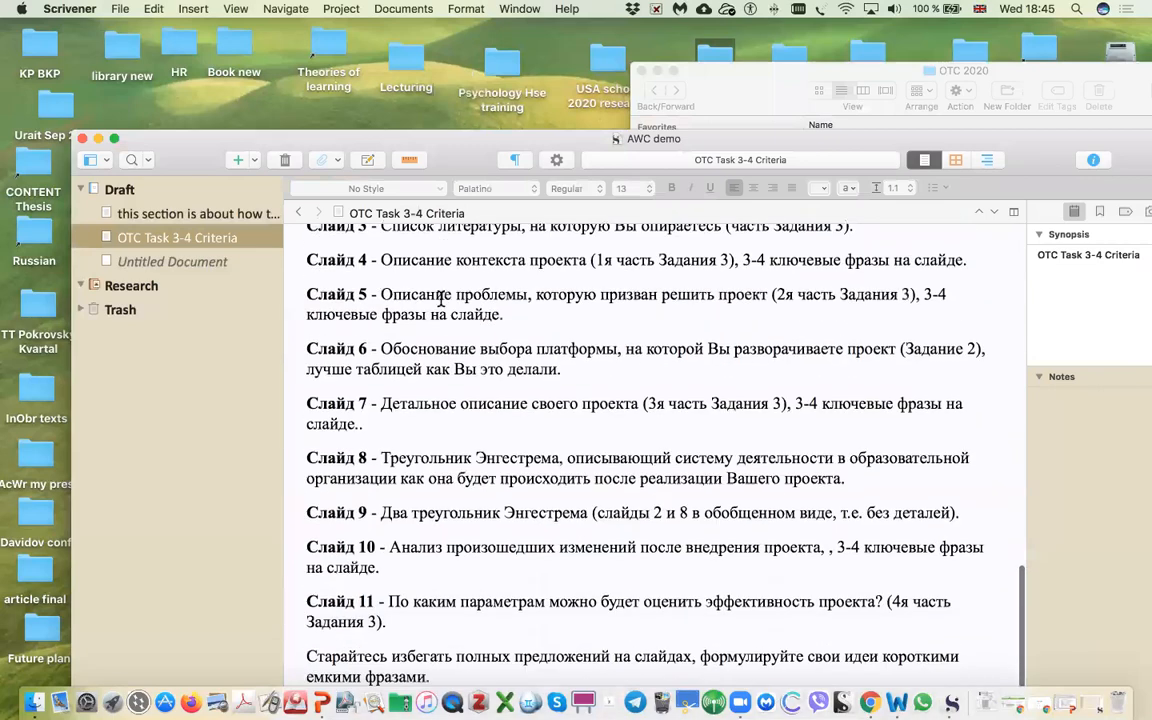
scroll(560, 260, "up", 18)
scroll(572, 240, "up", 5)
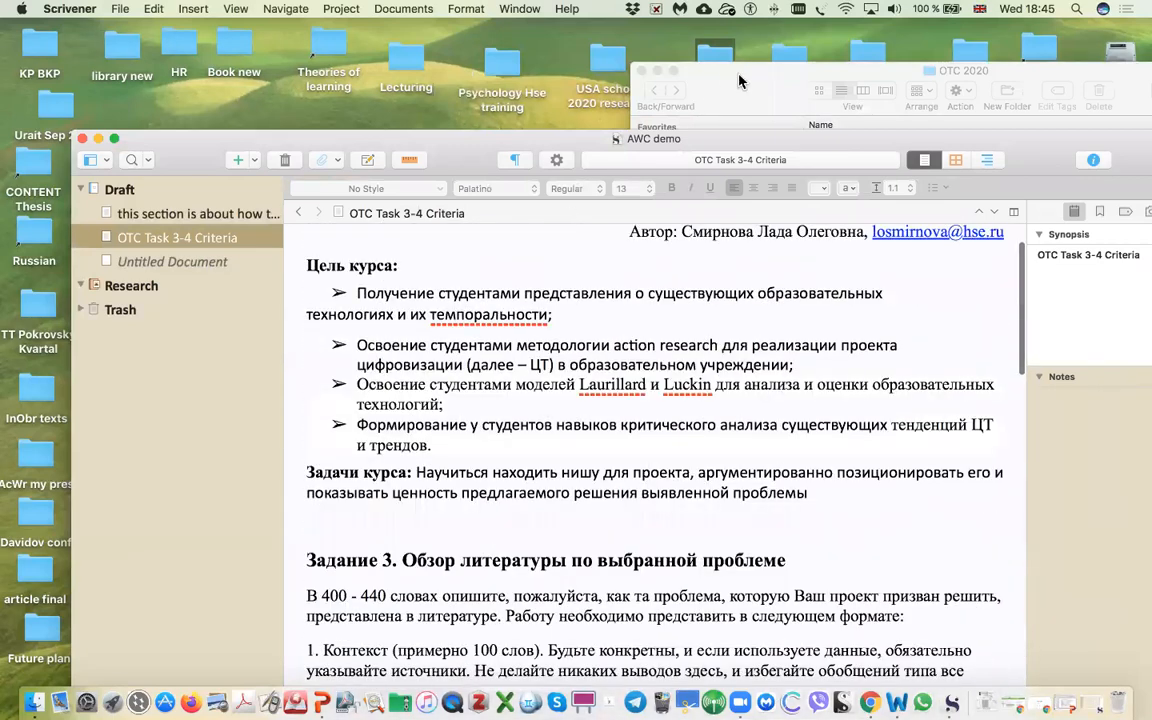
Step: Bring the AWC demo project window in front of the OTC 2020 folder window and move it higher on the desktop
left_click(740, 80)
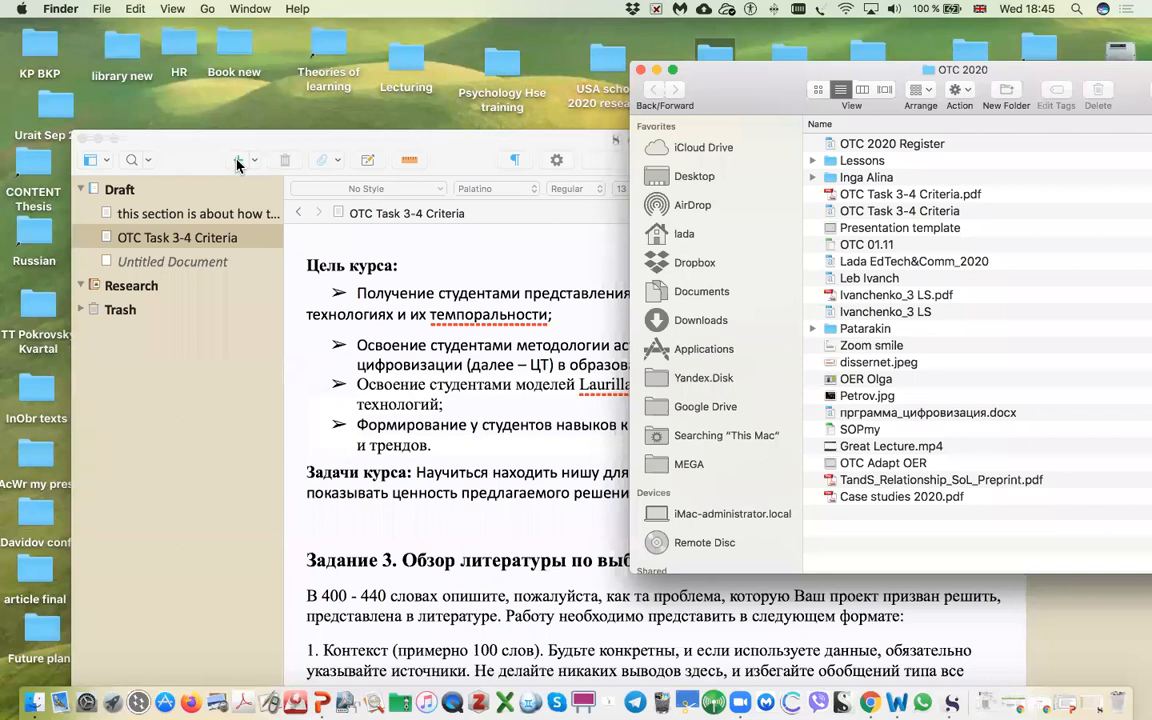
left_click_drag(205, 140, 200, 86)
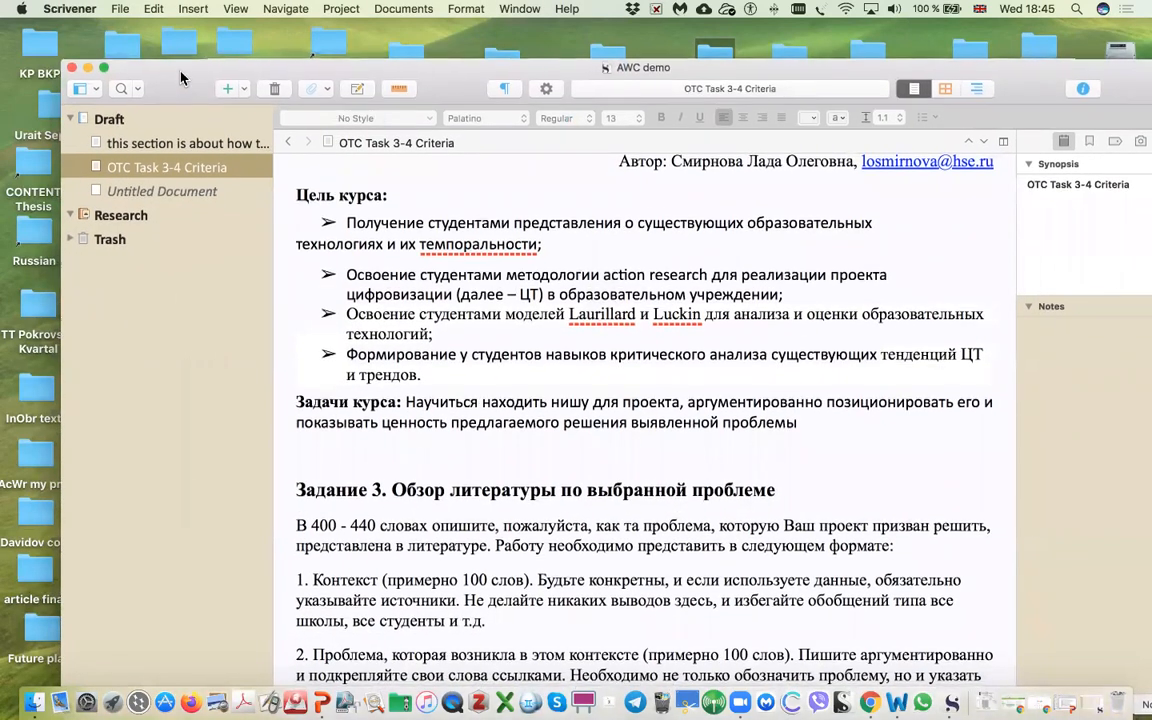
Step: Move the AWC demo window higher on the desktop and add a blank text document to the Draft folder below OTC Task 3-4 Criteria
left_click_drag(162, 64, 180, 10)
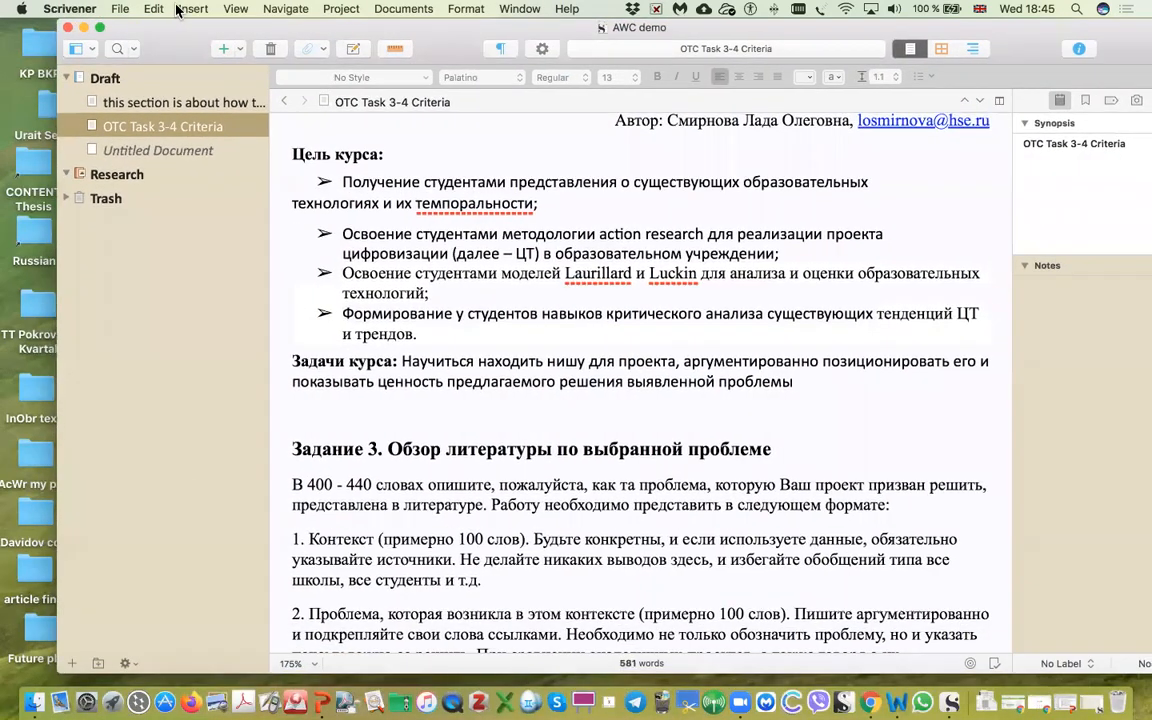
left_click(71, 665)
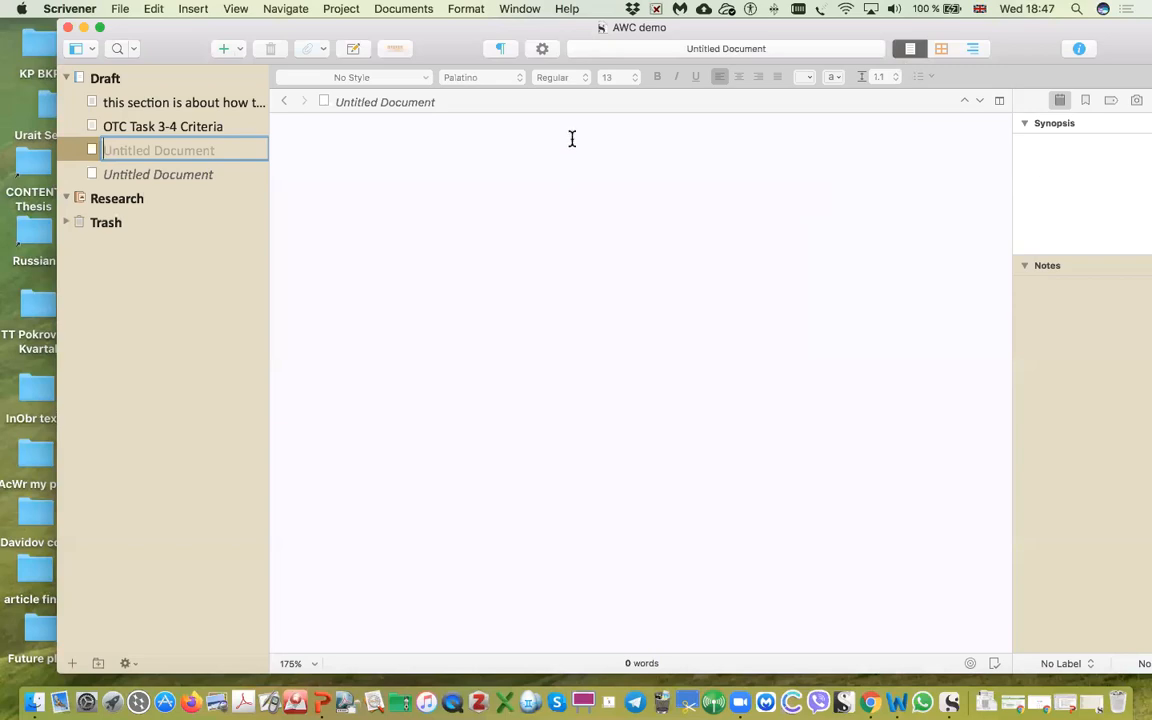
left_click(585, 188)
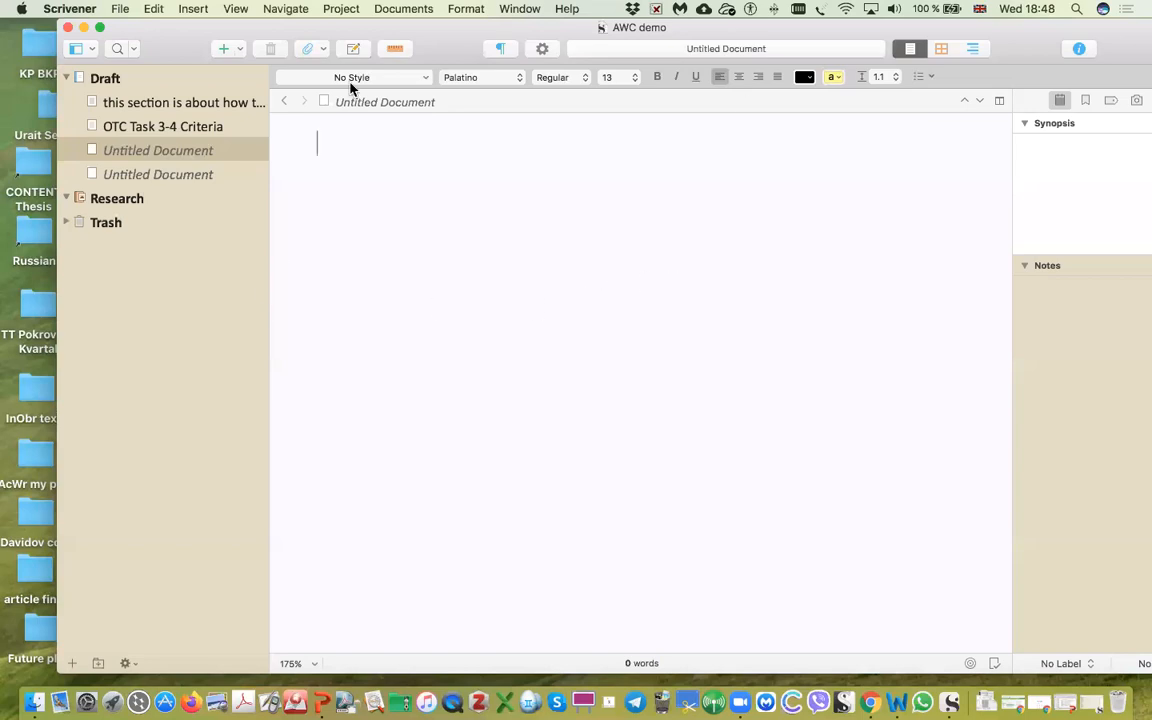
Step: Look through the templates for new projects, both the full collection and the Non-Fiction category, and close the chooser without creating a project
left_click(121, 10)
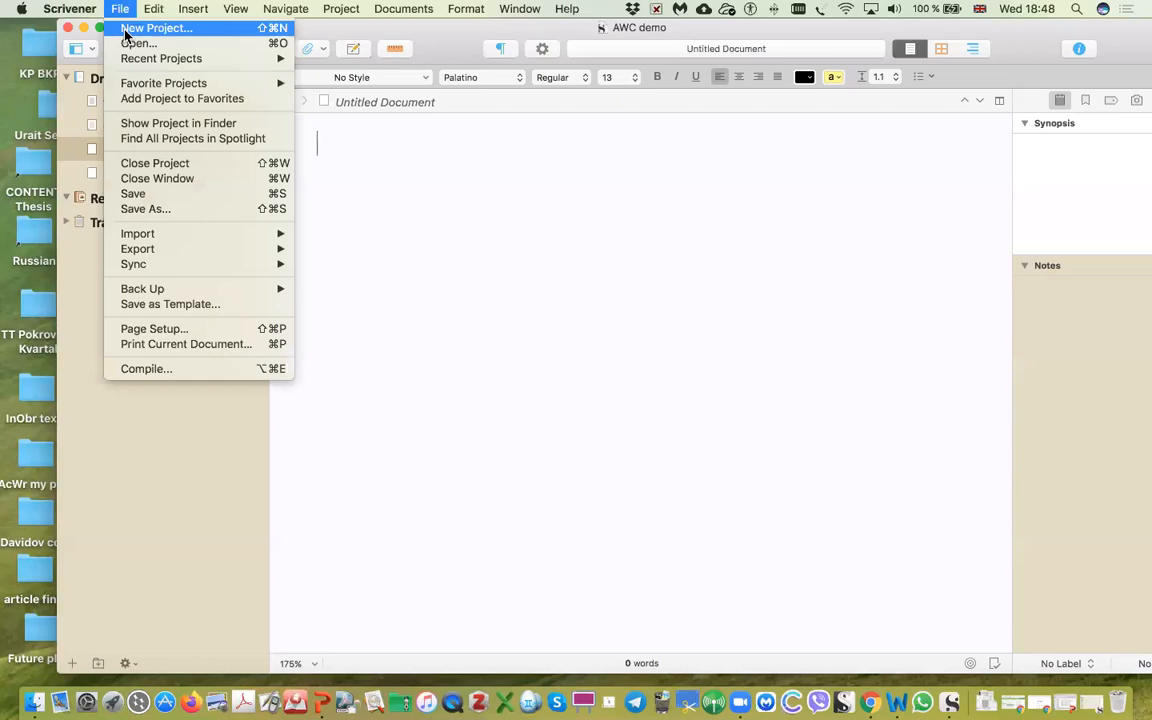
left_click(125, 30)
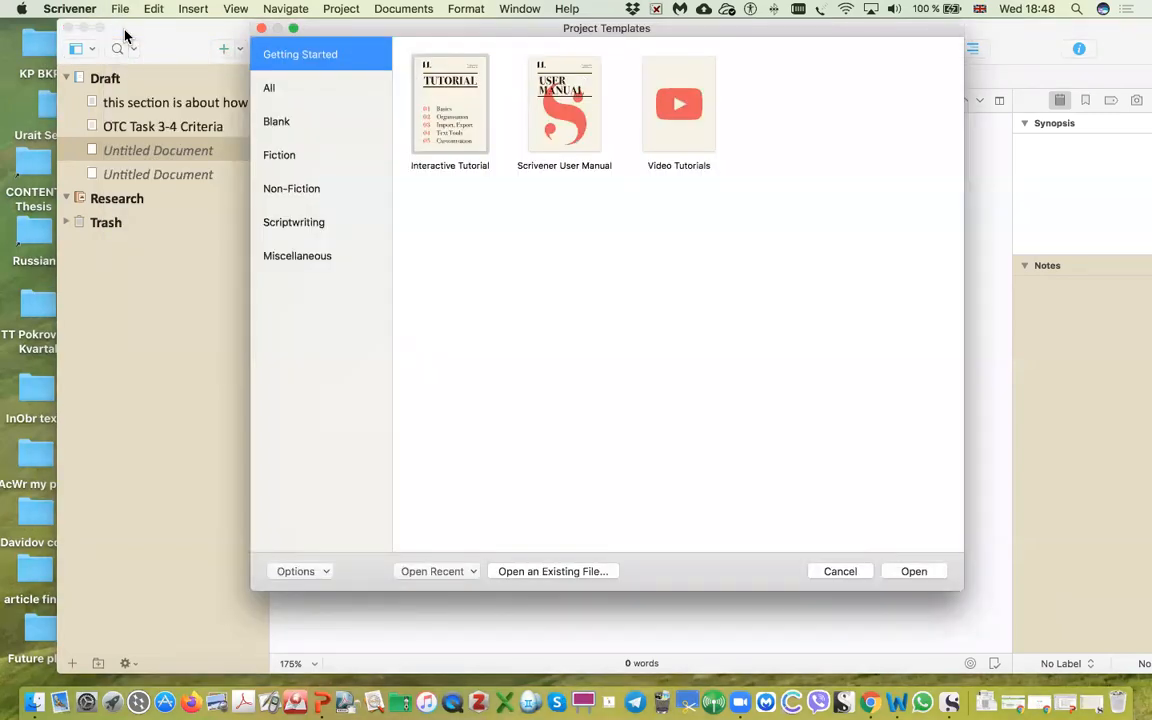
left_click(307, 100)
scroll(481, 164, "down", 4)
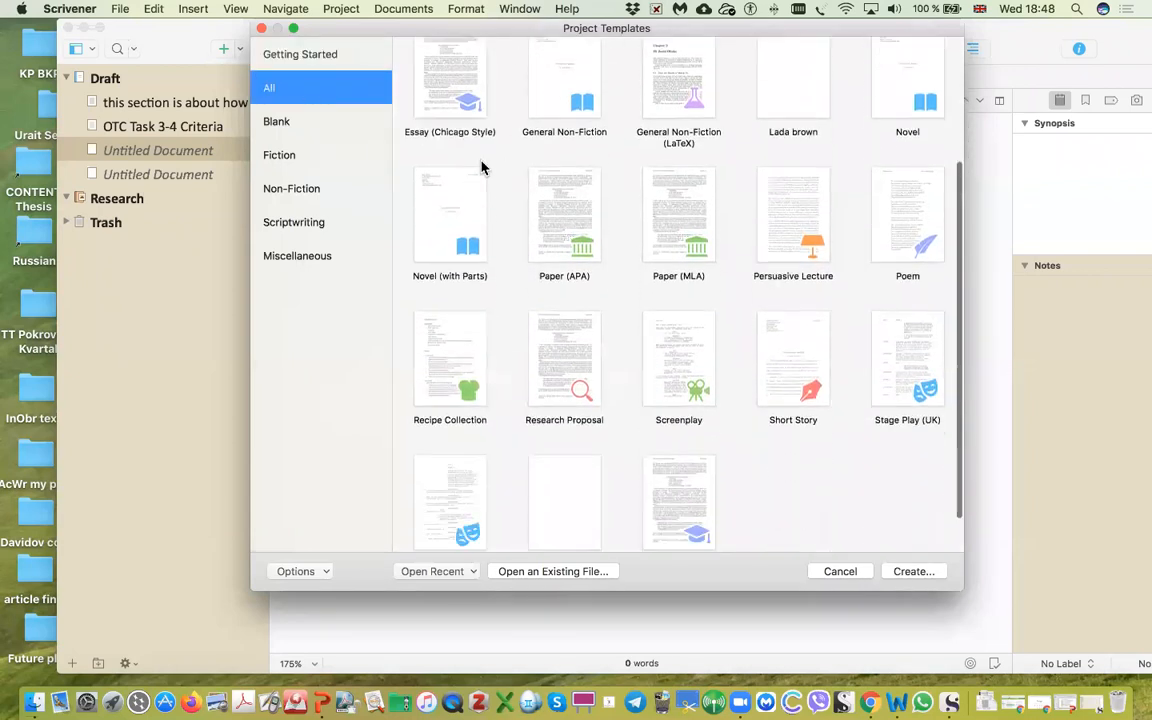
scroll(488, 165, "down", 3)
scroll(501, 175, "up", 3)
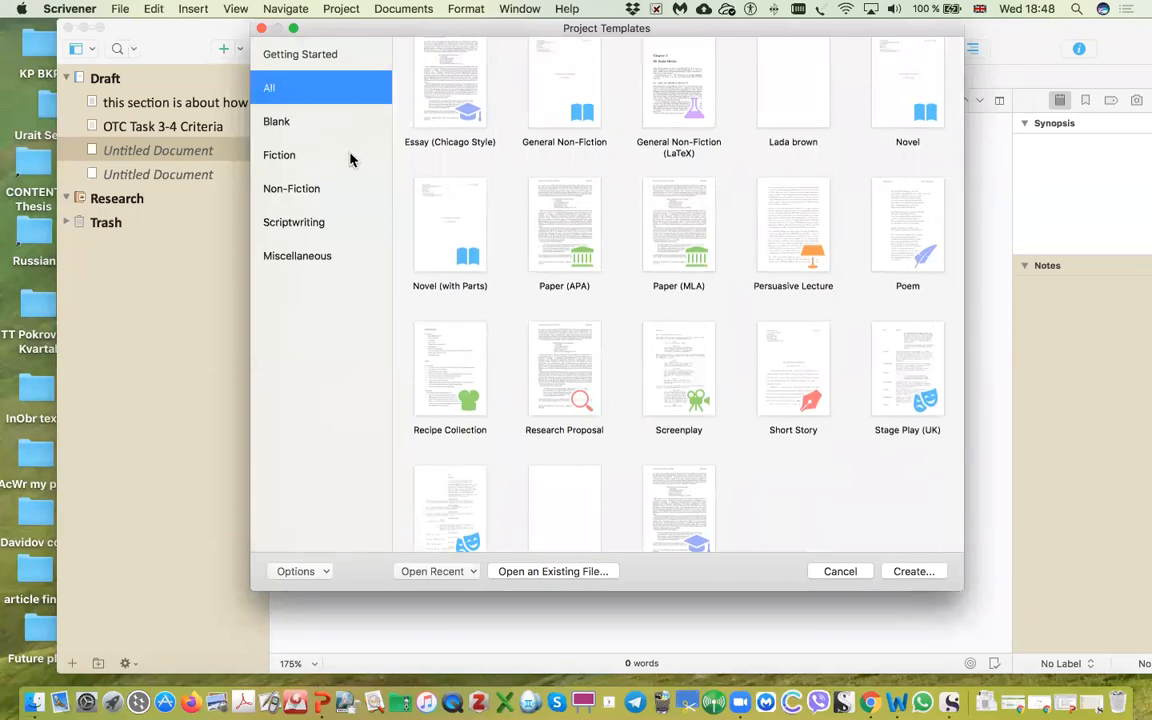
left_click(311, 189)
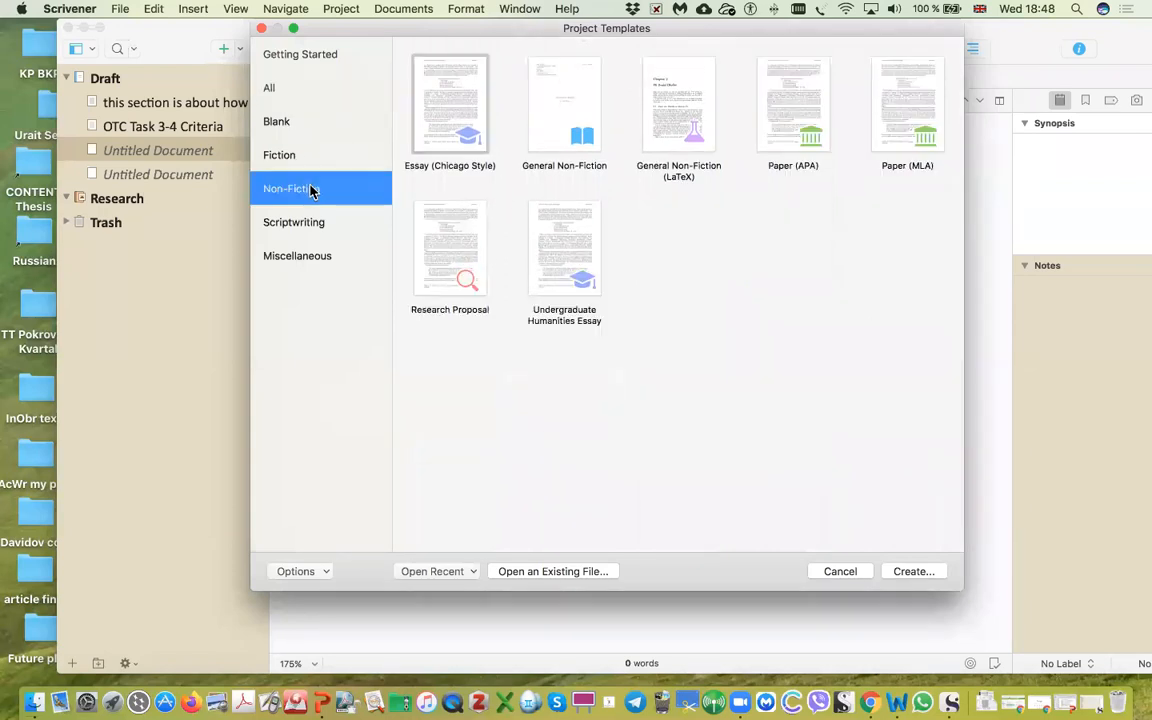
scroll(651, 252, "up", 1)
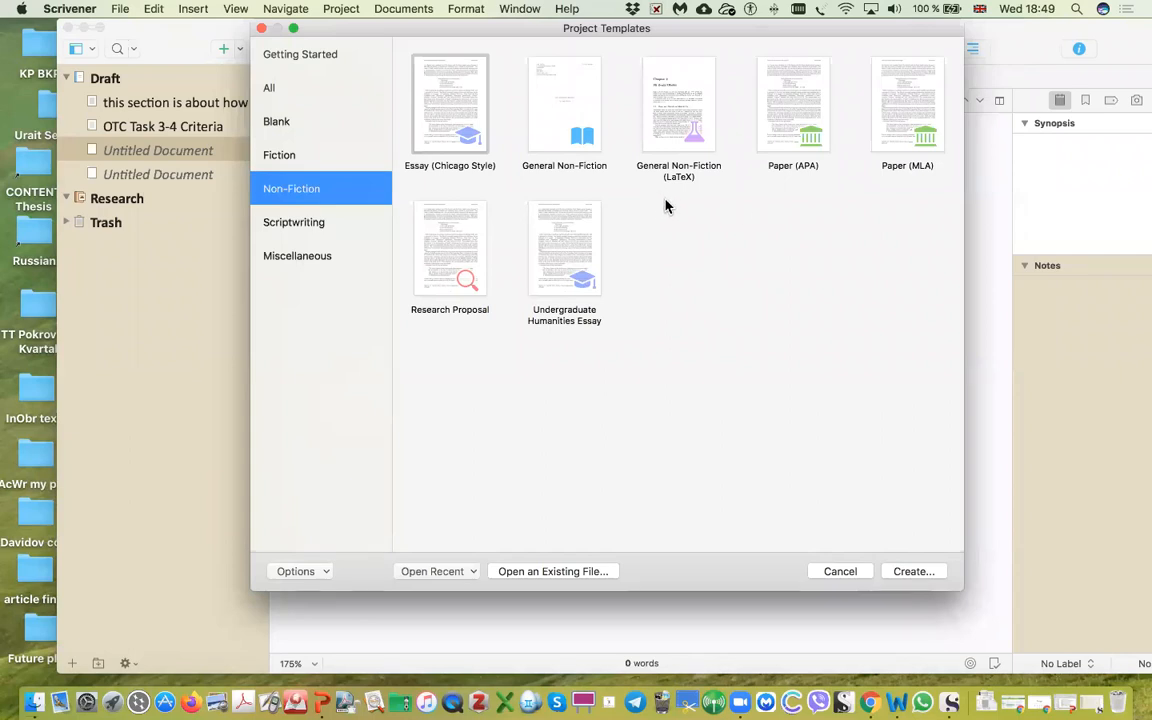
left_click(310, 97)
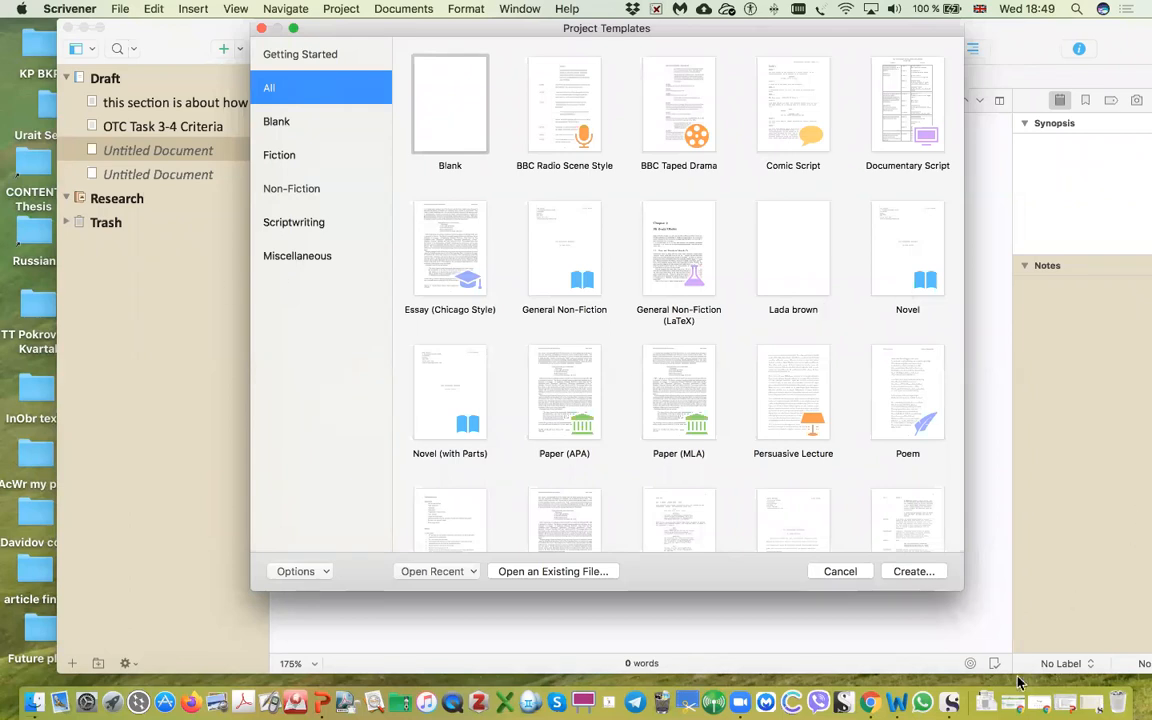
left_click(840, 572)
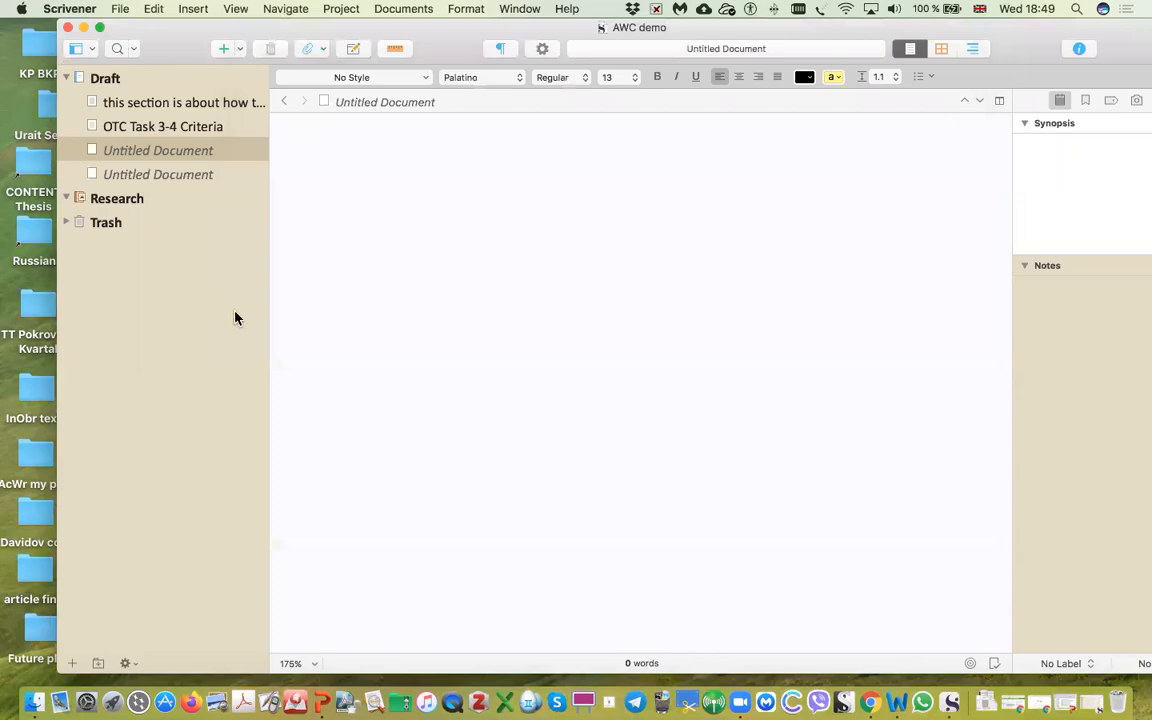
Step: Rearrange the AWC demo window so its Draft folder is visible beside the OTC 2020 Finder window, with the folder window in front
left_click_drag(174, 39, 176, 149)
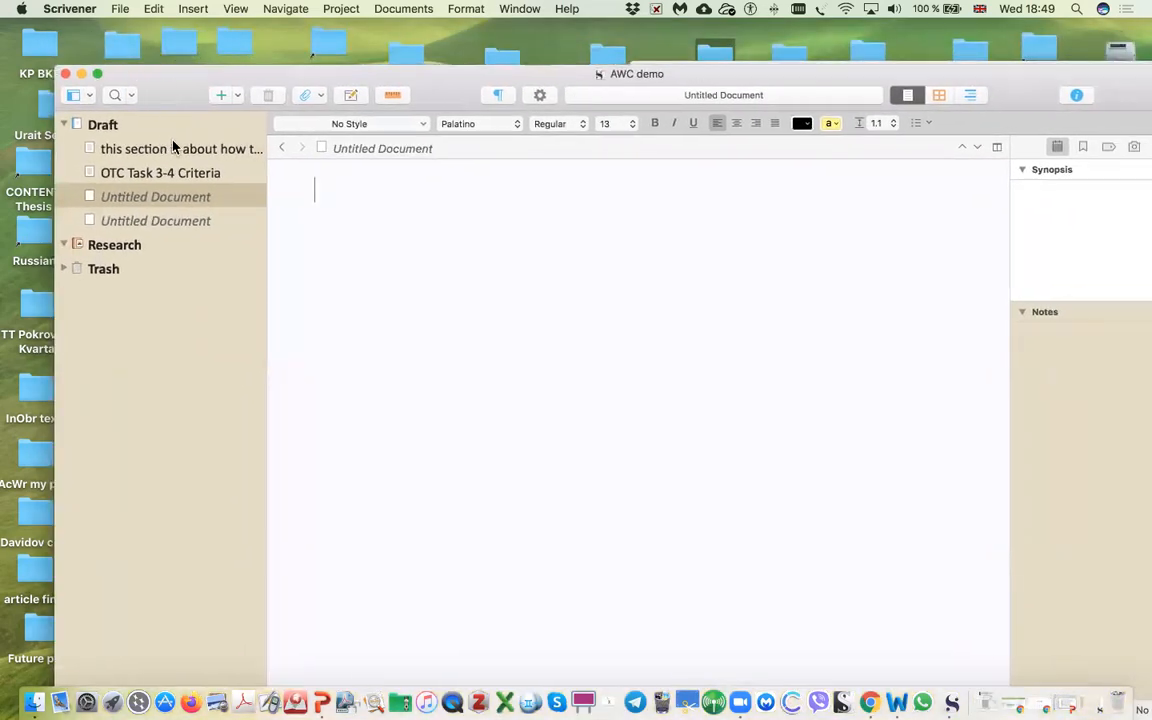
left_click_drag(1110, 82, 864, 82)
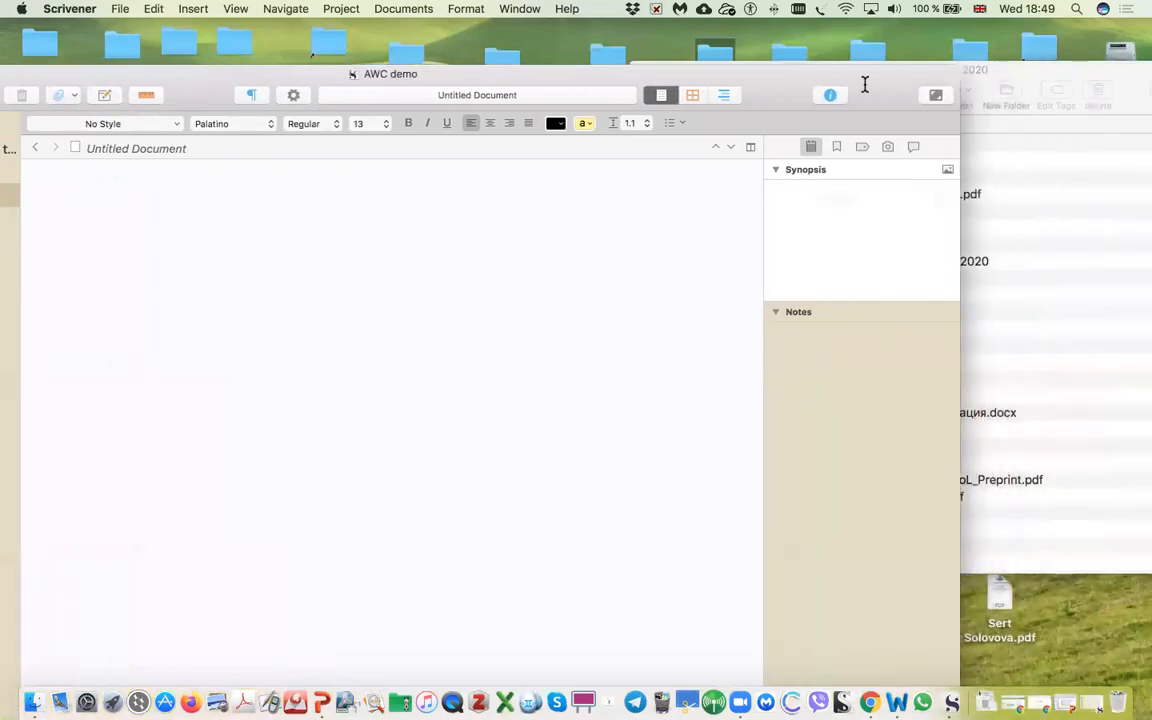
left_click(1118, 73)
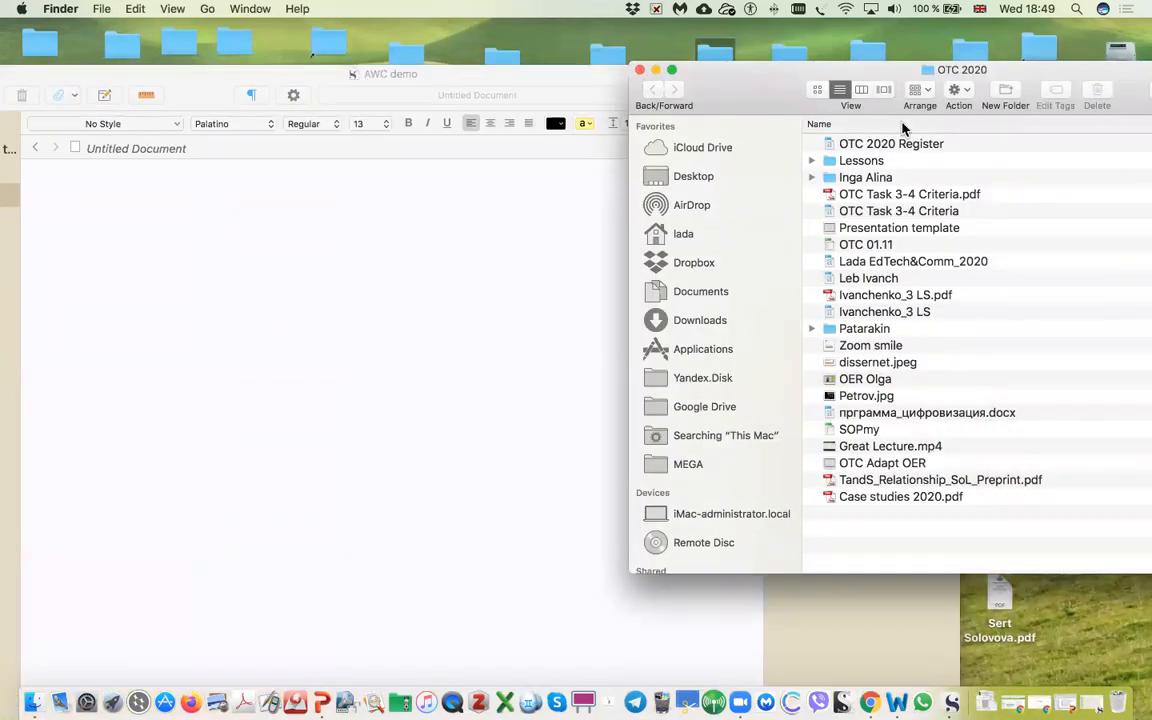
left_click_drag(163, 79, 372, 150)
left_click(1133, 76)
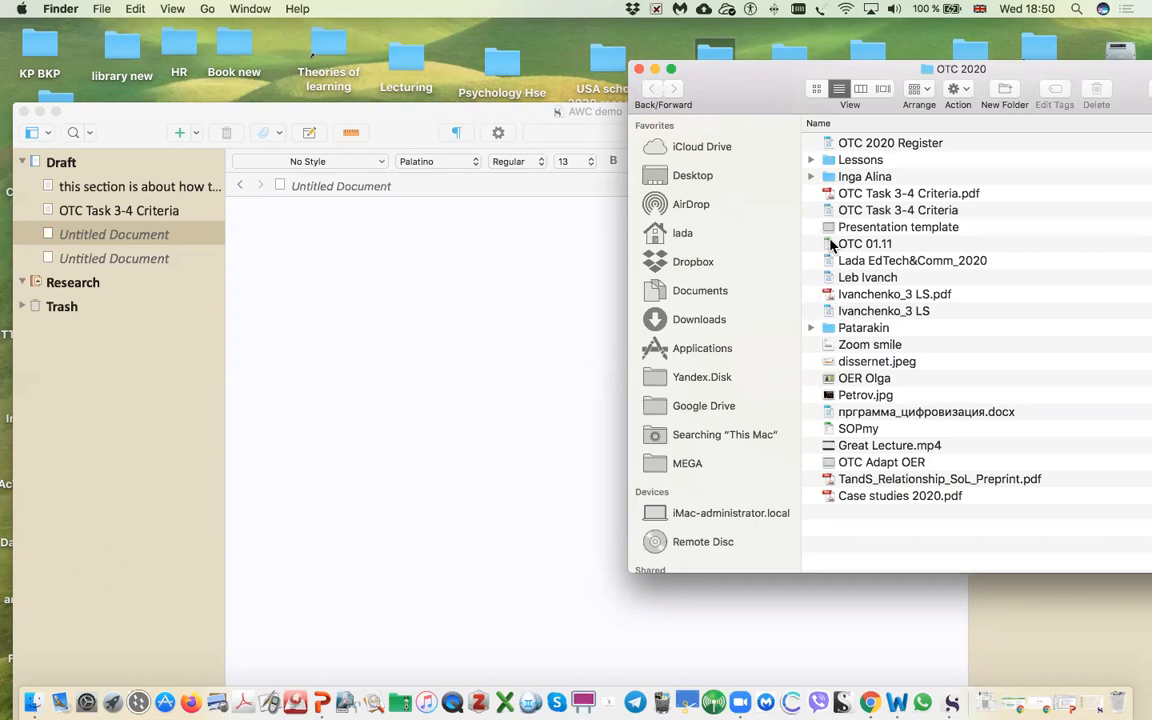
Step: Try to import the OTC 01.11 file from the OTC 2020 folder into the Draft folder
left_click_drag(831, 243, 123, 200)
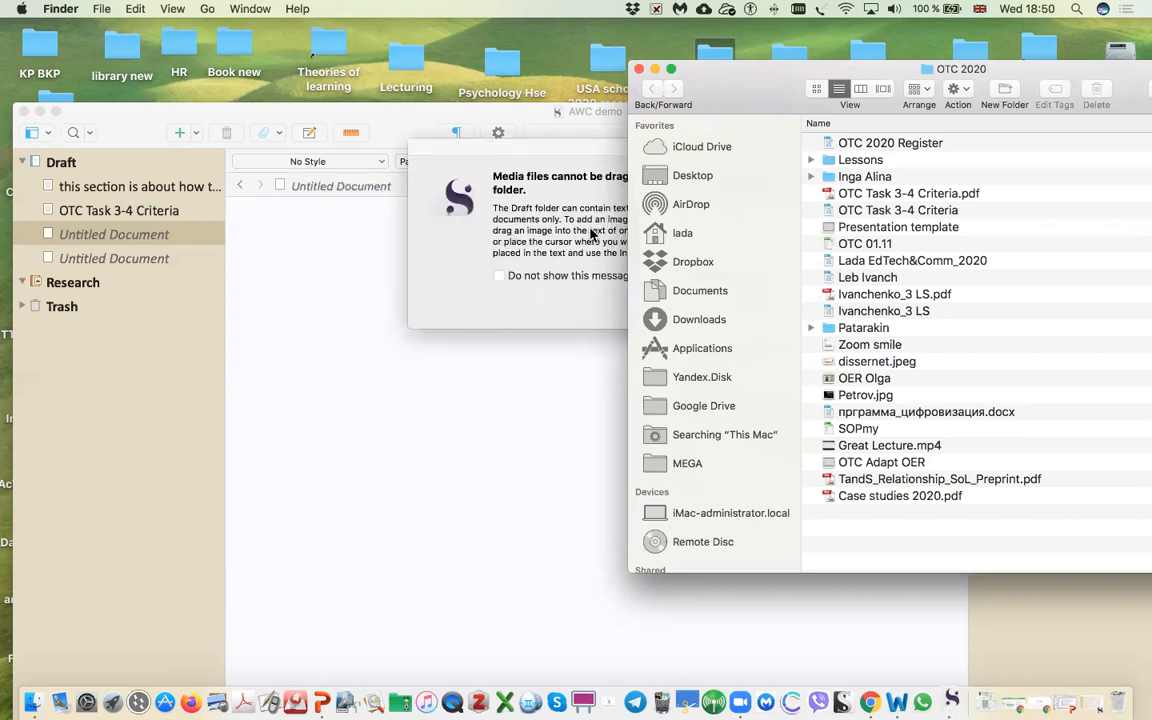
left_click(552, 148)
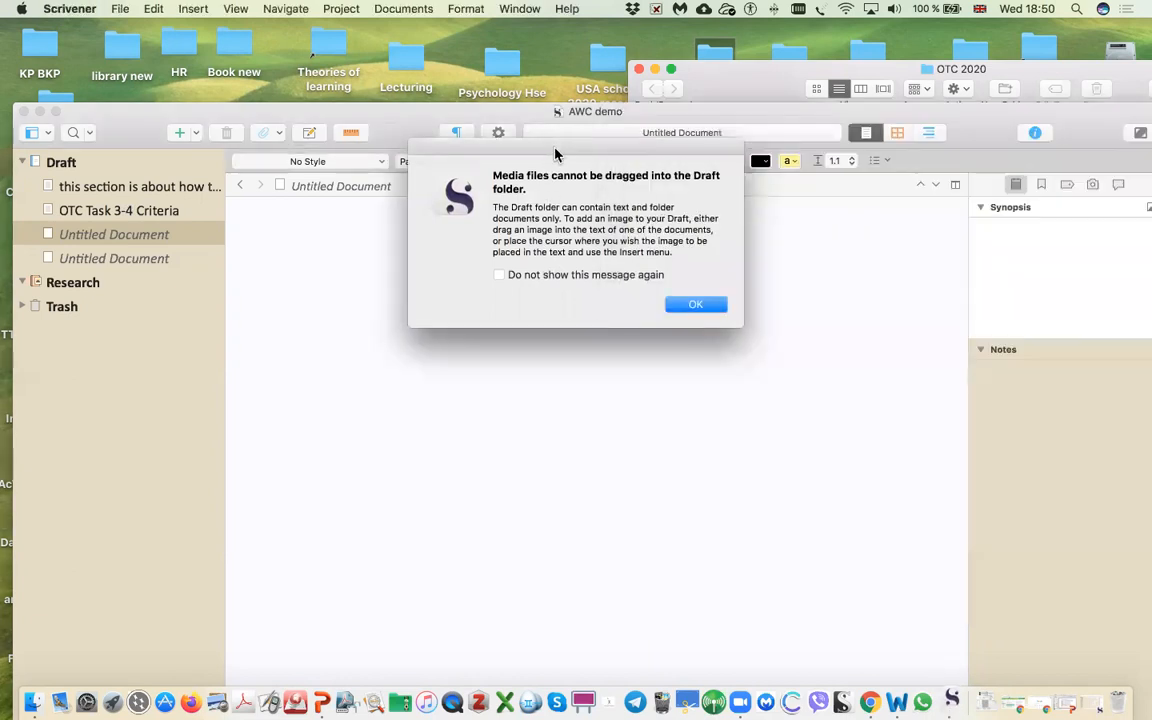
left_click(694, 305)
Step: Import OTC Task 3-4 Criteria from the OTC 2020 folder into the Draft folder again and move one of the two copies to the trash
left_click_drag(1125, 78, 1015, 132)
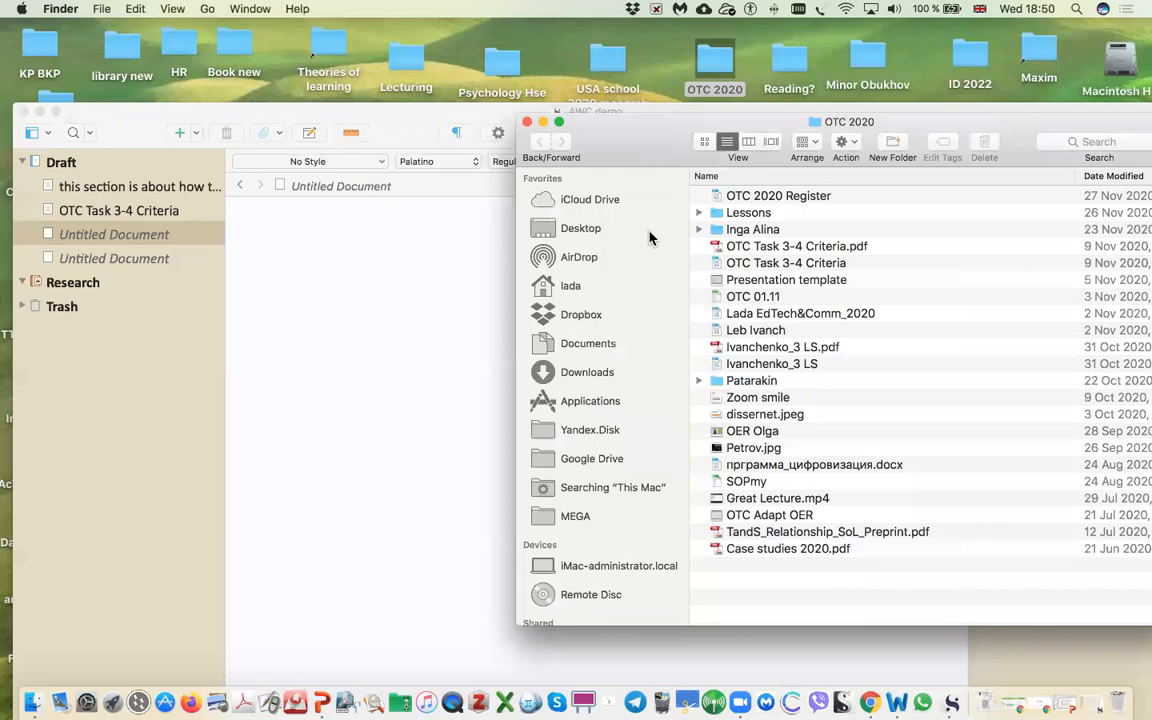
left_click_drag(719, 263, 118, 207)
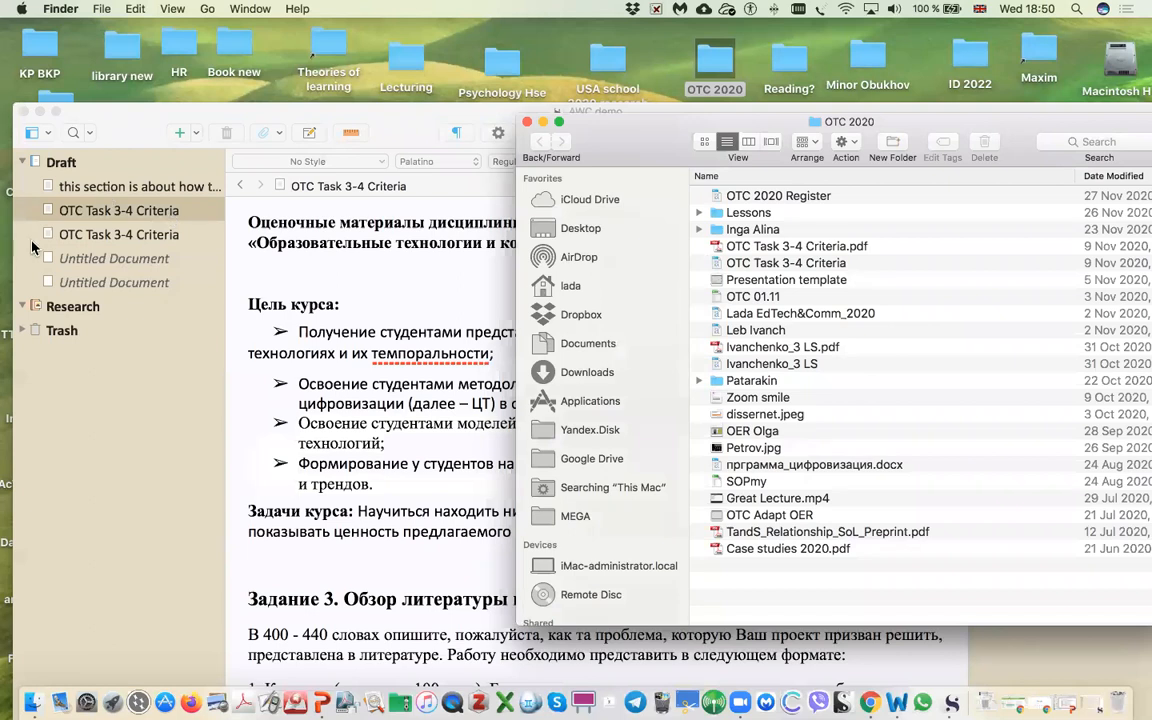
left_click(115, 213)
left_click(115, 213)
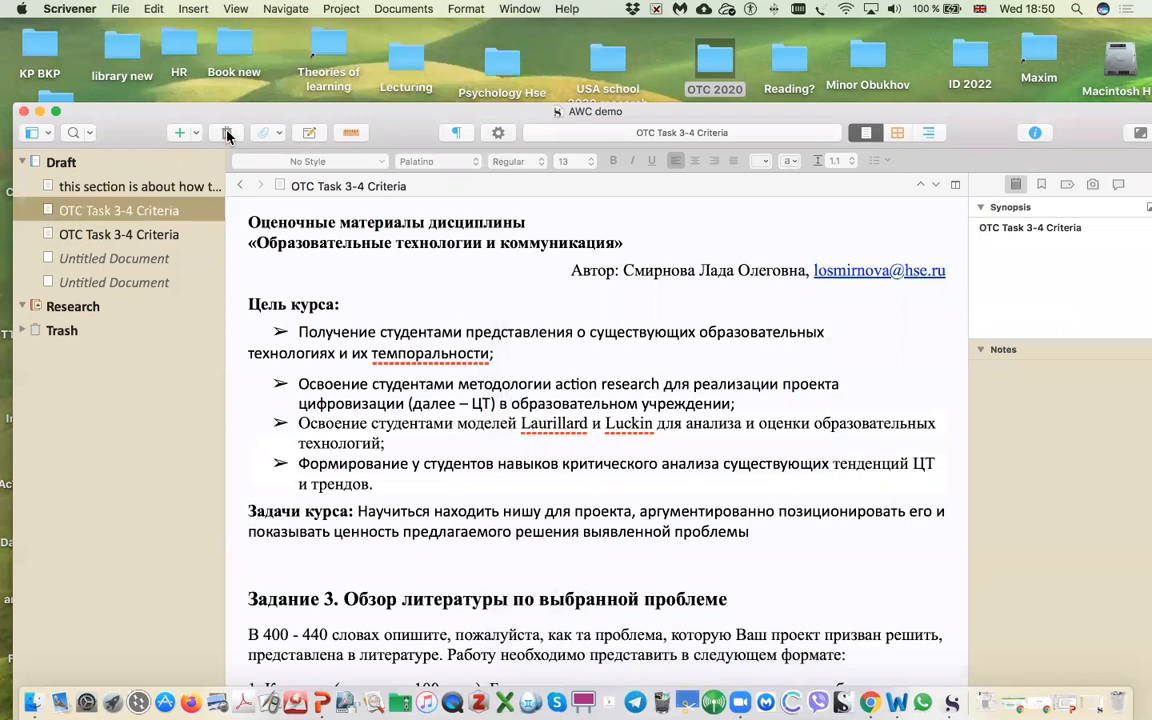
left_click(227, 133)
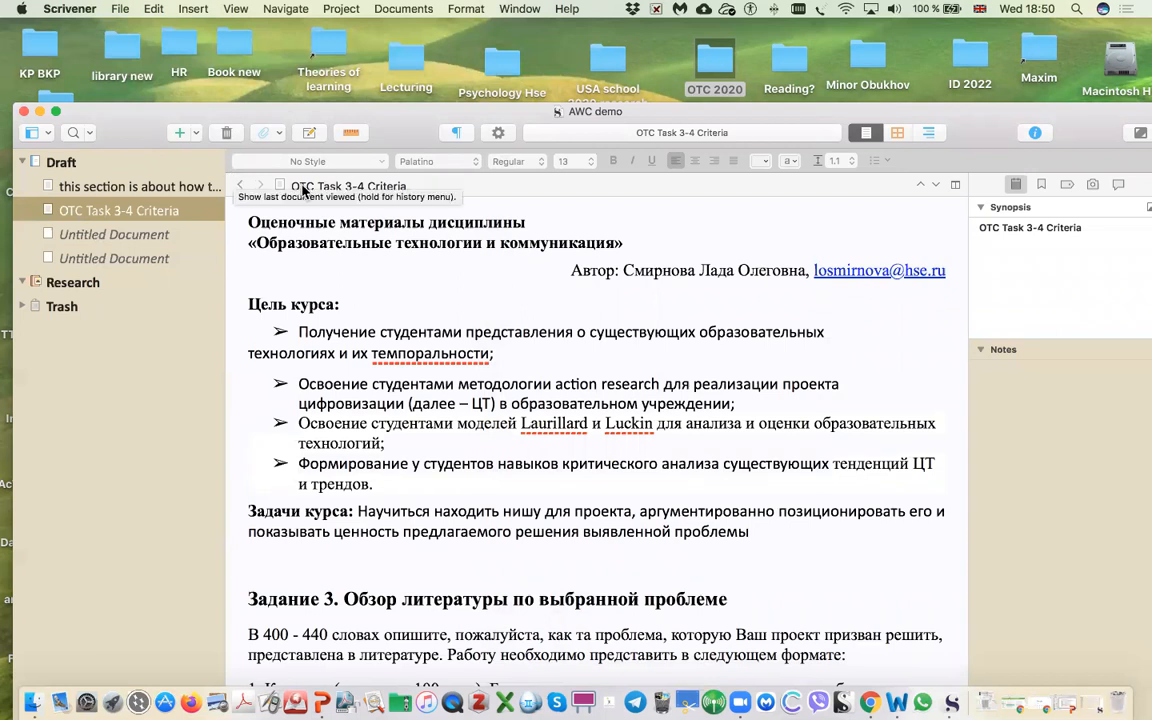
Step: Move the AWC demo window up so the whole project window fits on the desktop
left_click_drag(877, 119, 870, 63)
left_click_drag(955, 60, 955, 44)
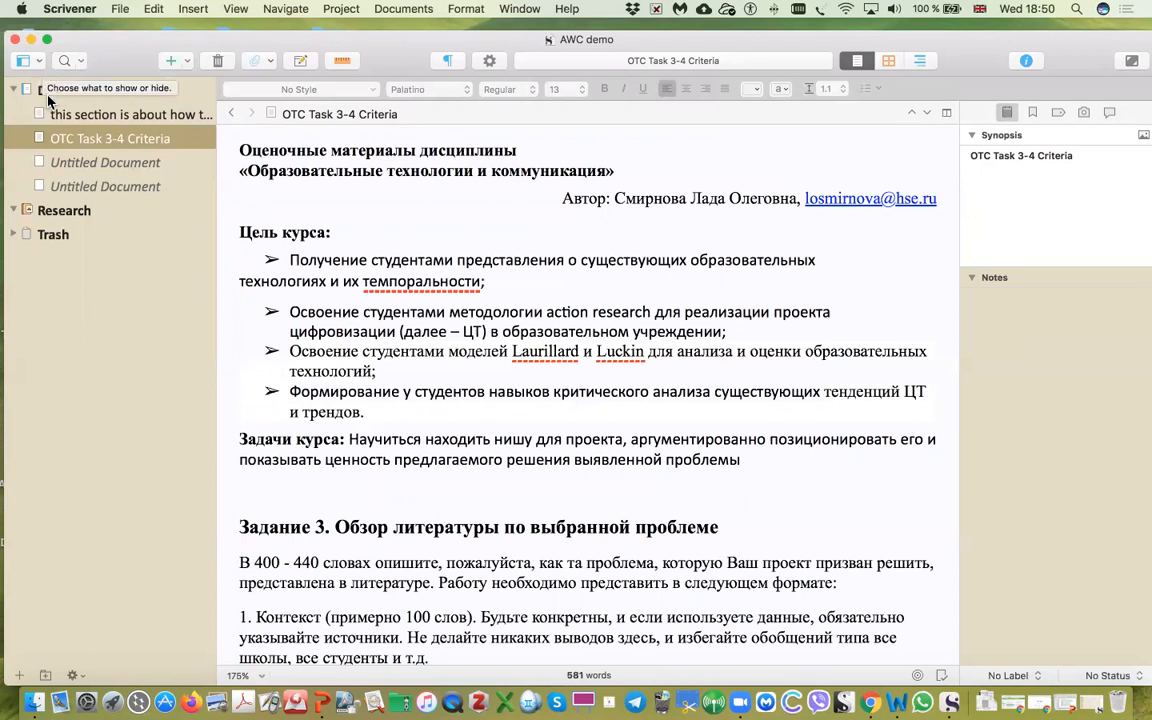
scroll(53, 98, "up", 1)
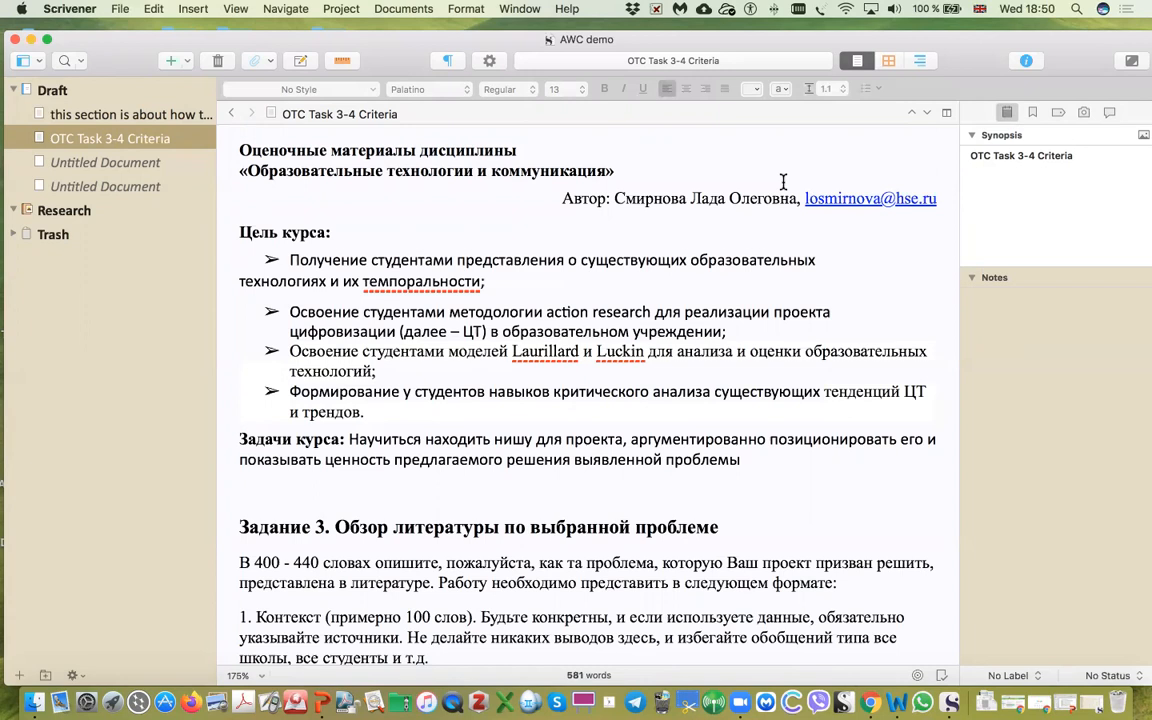
left_click_drag(128, 40, 123, 24)
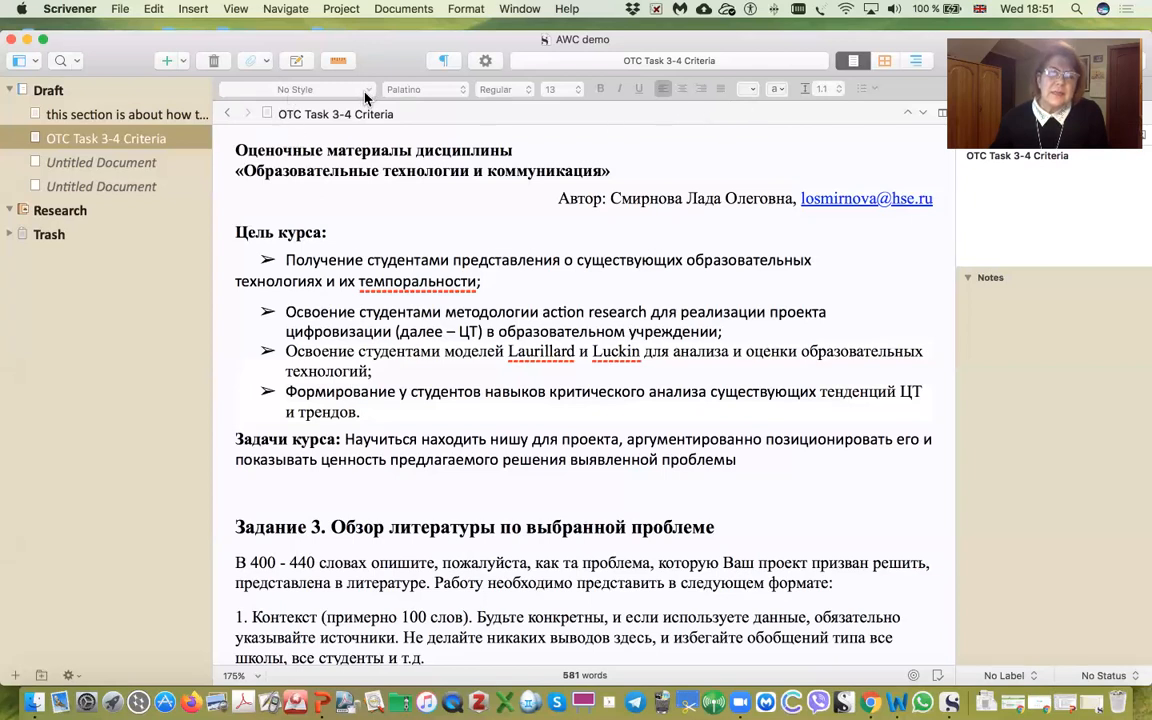
Step: Select a character in the first bullet point of OTC Task 3-4 Criteria and look through the available text styles without applying one
left_click_drag(383, 262, 388, 260)
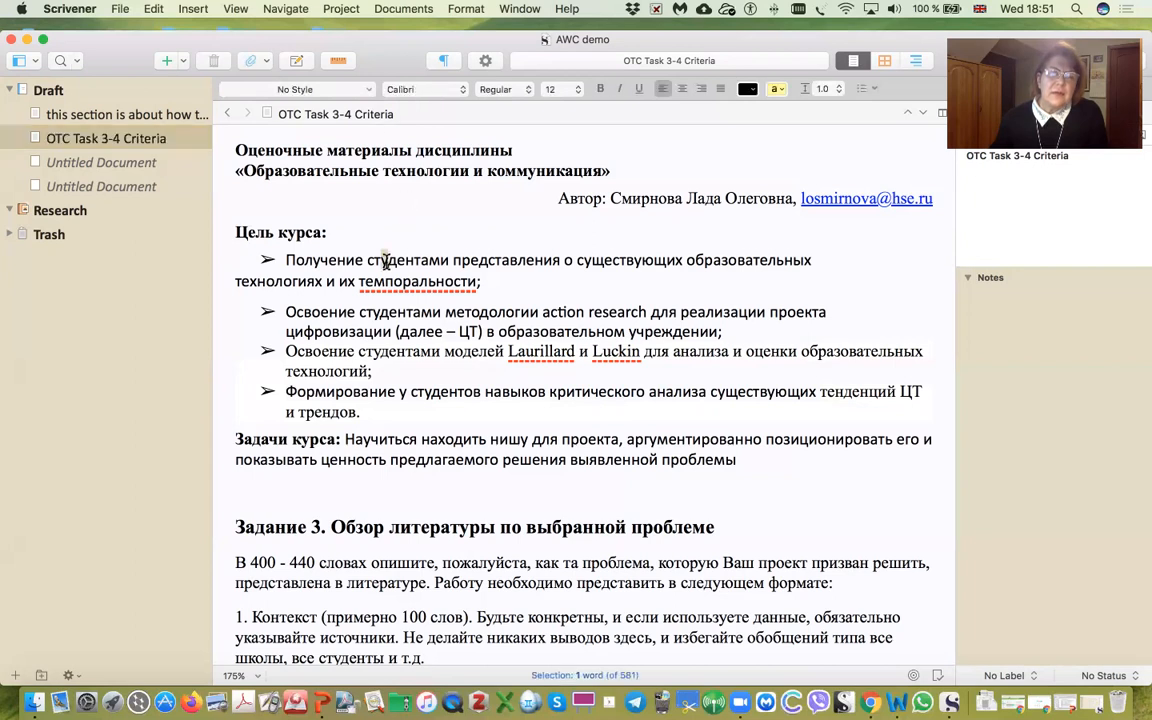
left_click(372, 91)
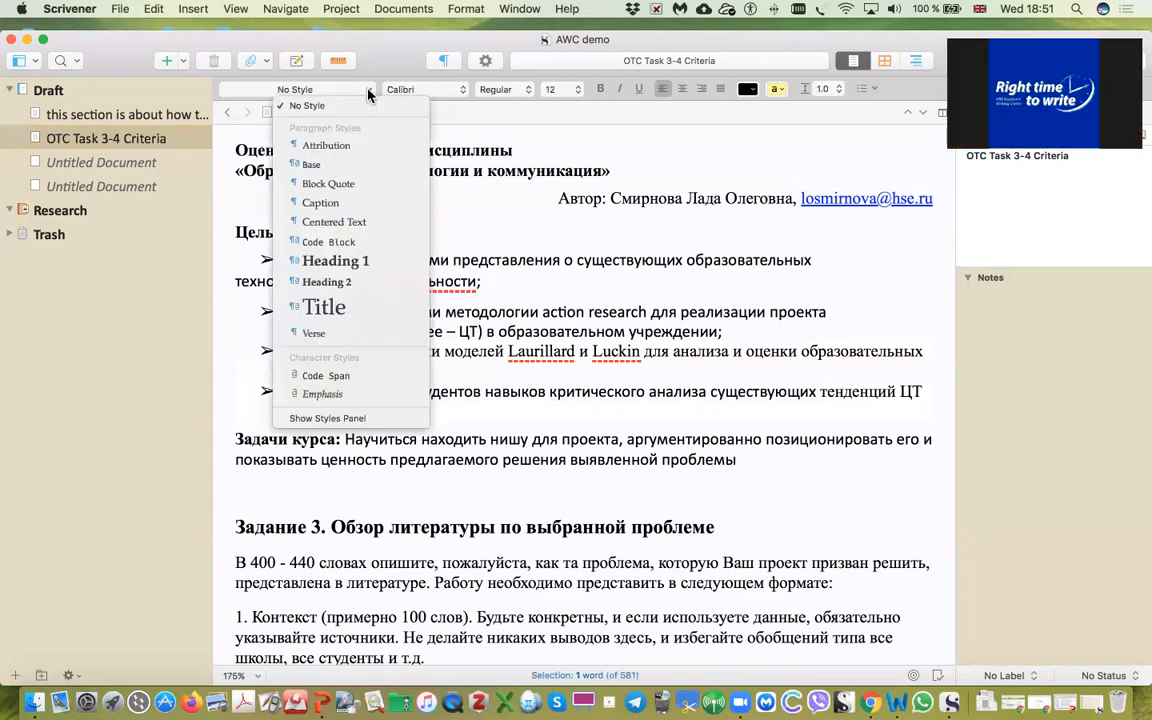
left_click(505, 120)
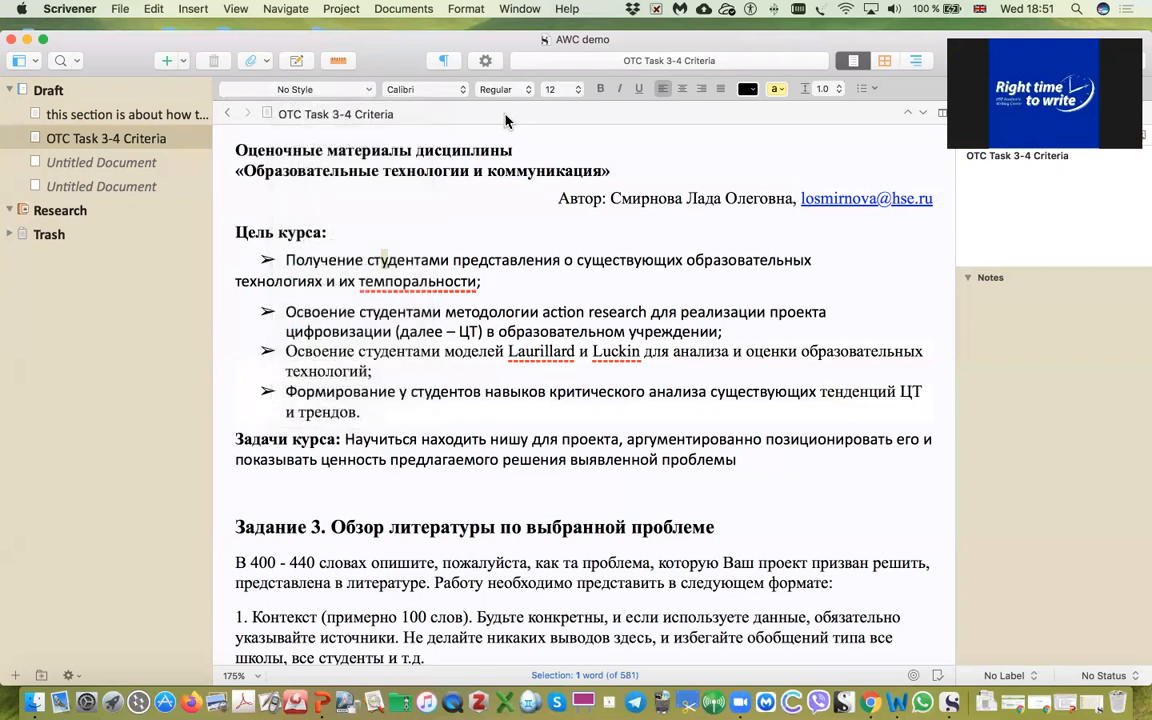
left_click(368, 92)
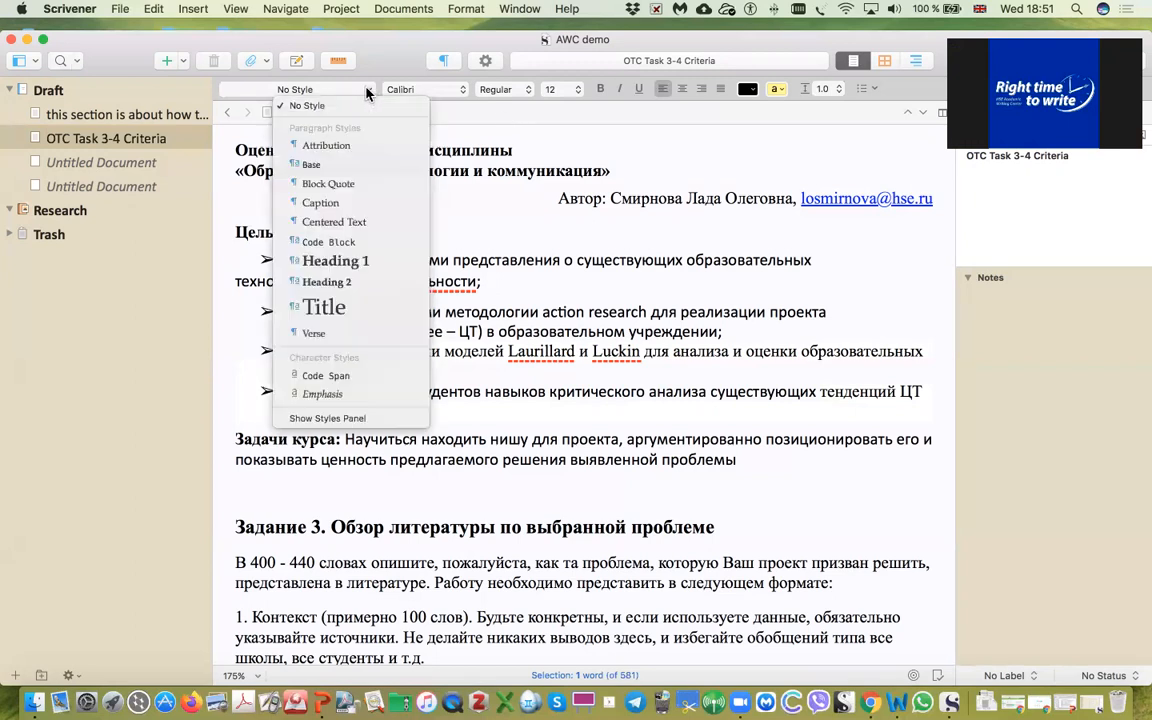
left_click(447, 112)
Step: Move the AWC demo window aside to uncover the OTC 2020 folder, reposition the folder window and bring it to the front
mouse_move(379, 41)
left_mouse_down()
mouse_move(385, 27)
mouse_move(374, 27)
left_mouse_up()
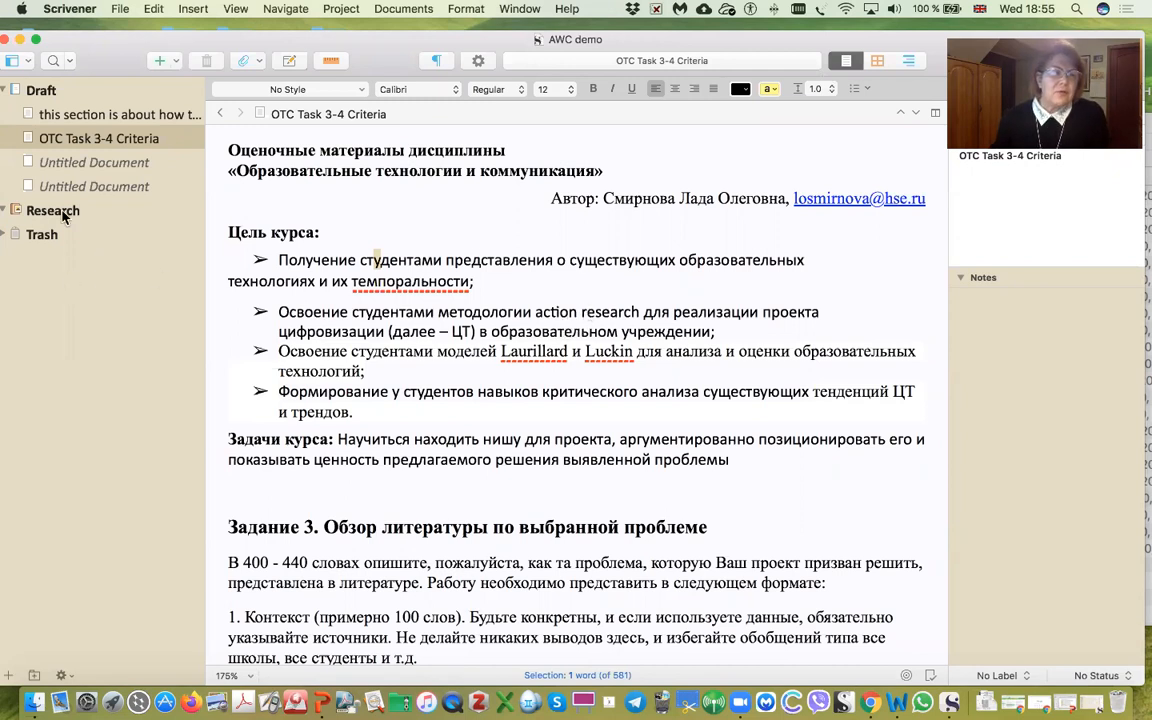
mouse_move(83, 38)
left_mouse_down()
mouse_move(126, 35)
mouse_move(77, 20)
left_mouse_up()
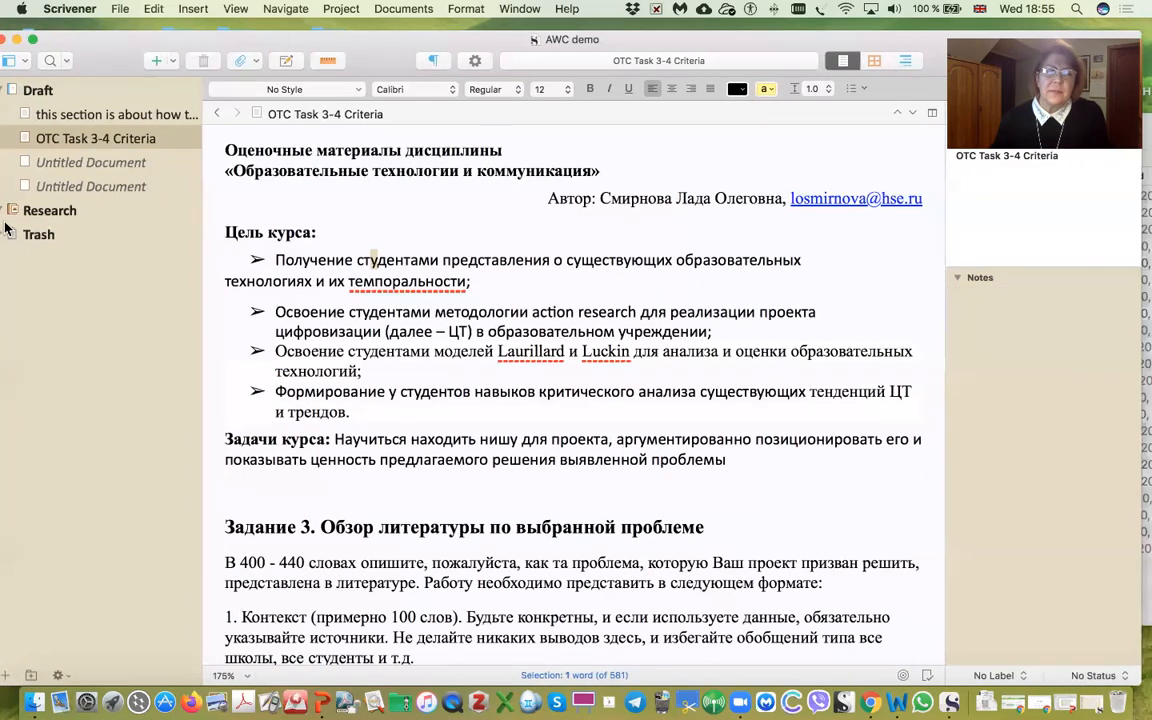
left_click_drag(90, 42, 100, 40)
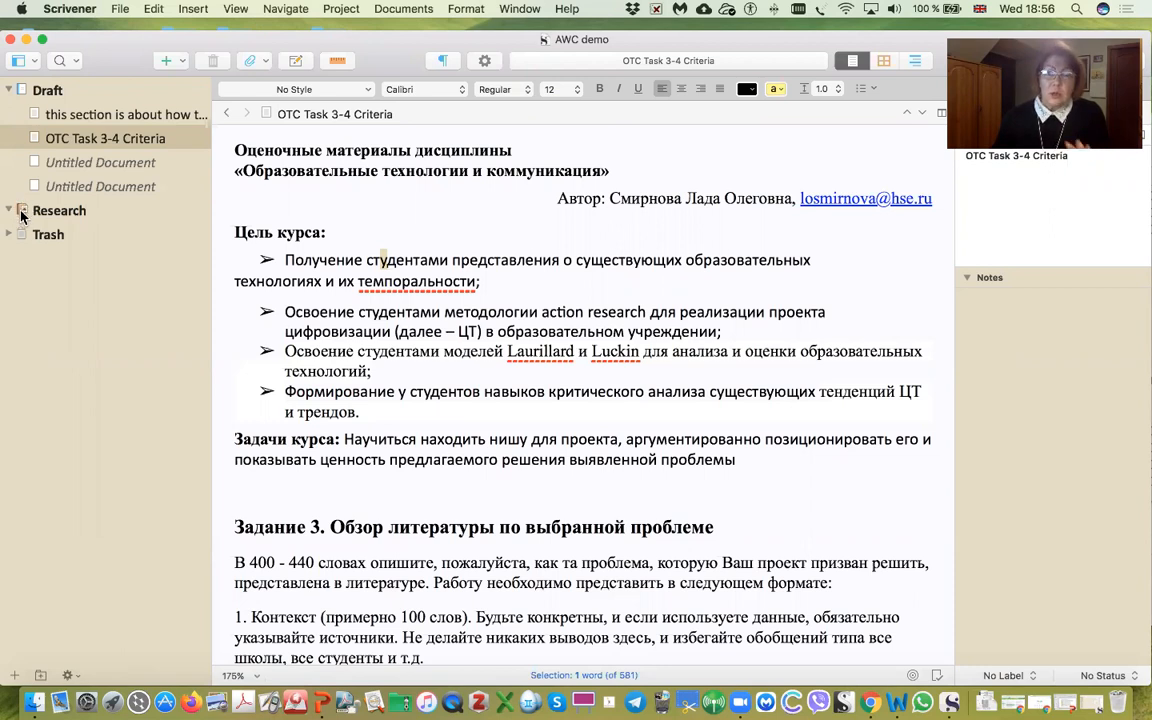
left_click_drag(962, 39, 852, 38)
left_click(1061, 193)
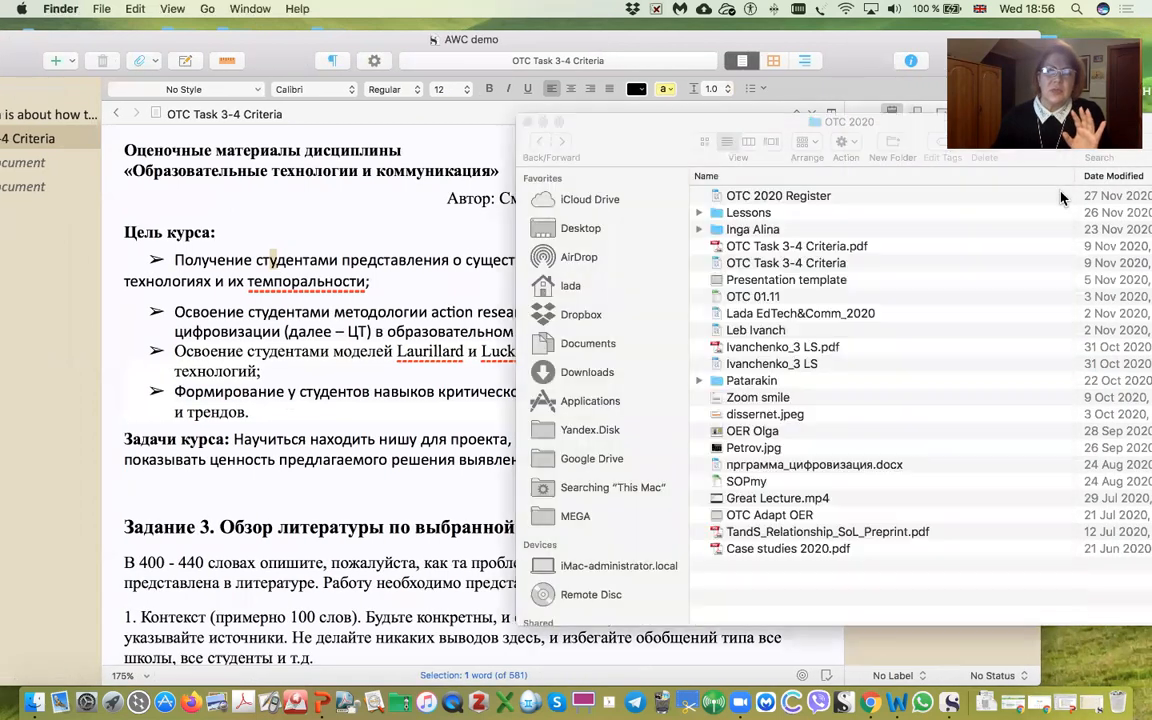
left_click_drag(758, 111, 836, 82)
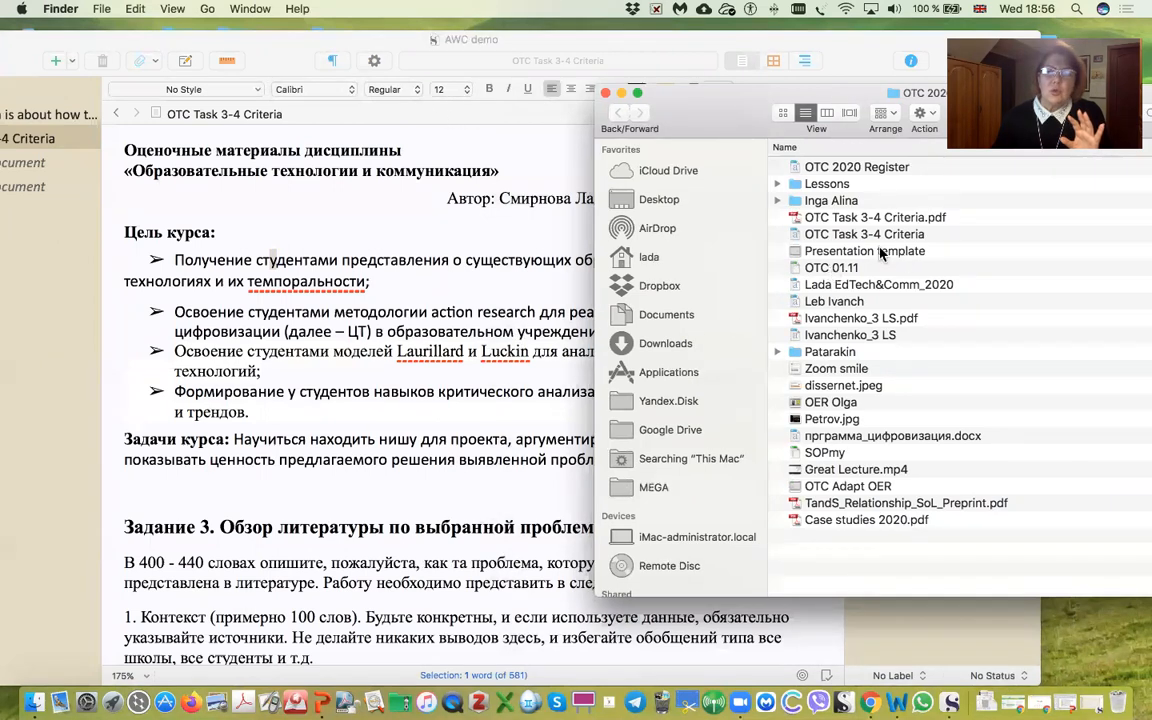
mouse_move(264, 38)
left_mouse_down()
mouse_move(288, 33)
mouse_move(272, 44)
left_mouse_up()
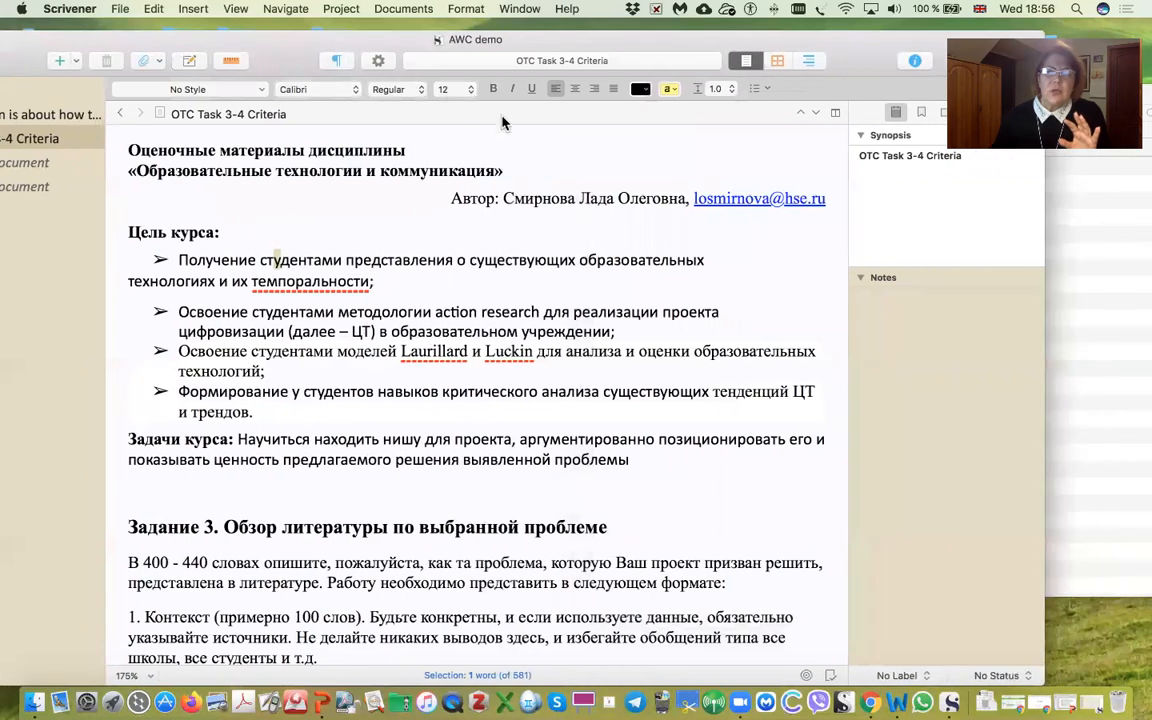
left_click(1062, 241)
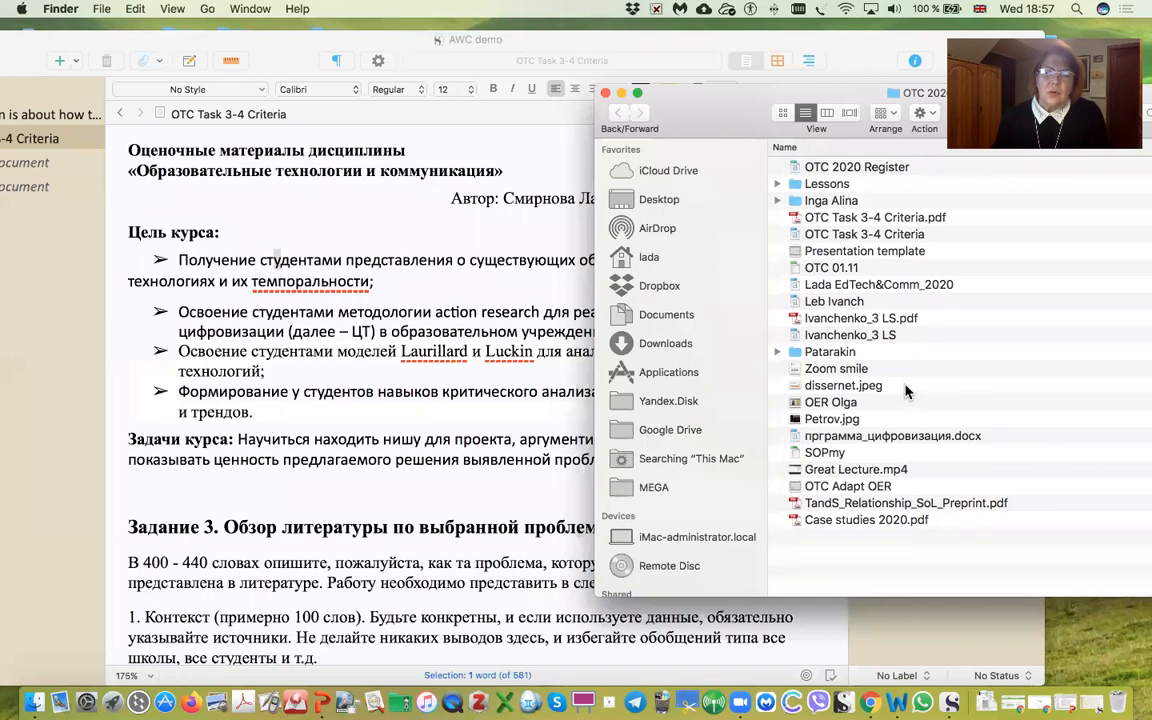
Step: Import the Zoom smile image from the OTC 2020 folder into the Research folder of the AWC demo project
left_click(797, 372)
double_click(555, 42)
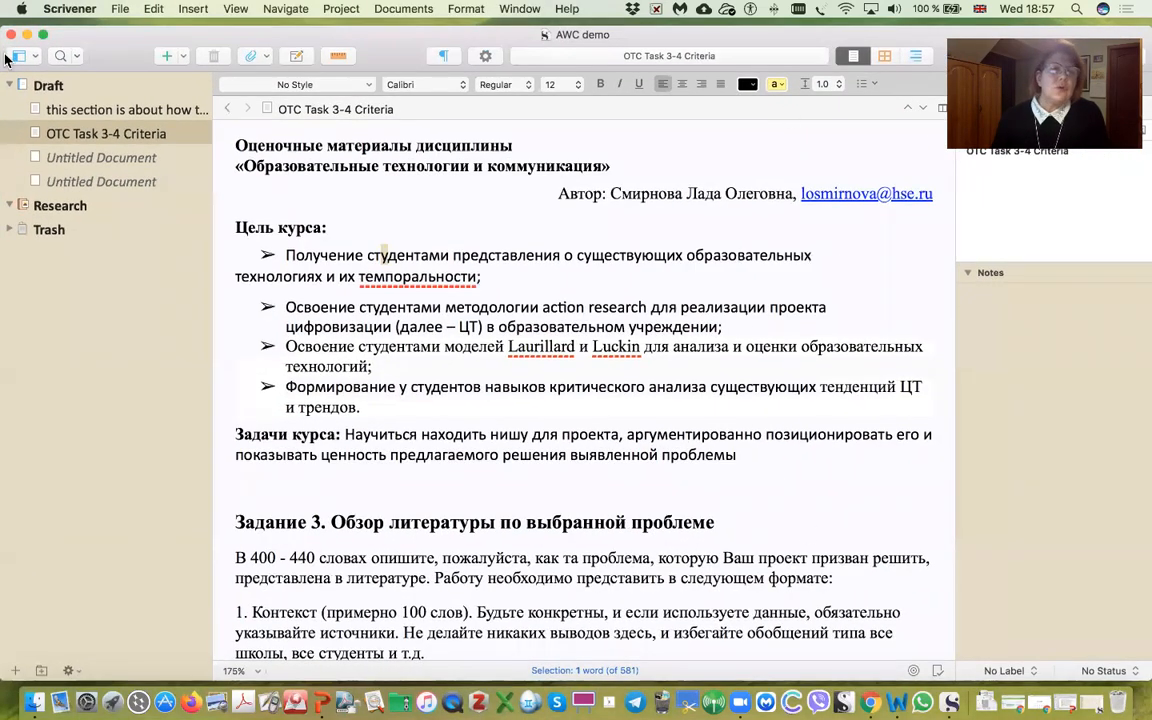
left_click_drag(5, 26, 153, 80)
left_click_drag(494, 105, 309, 5)
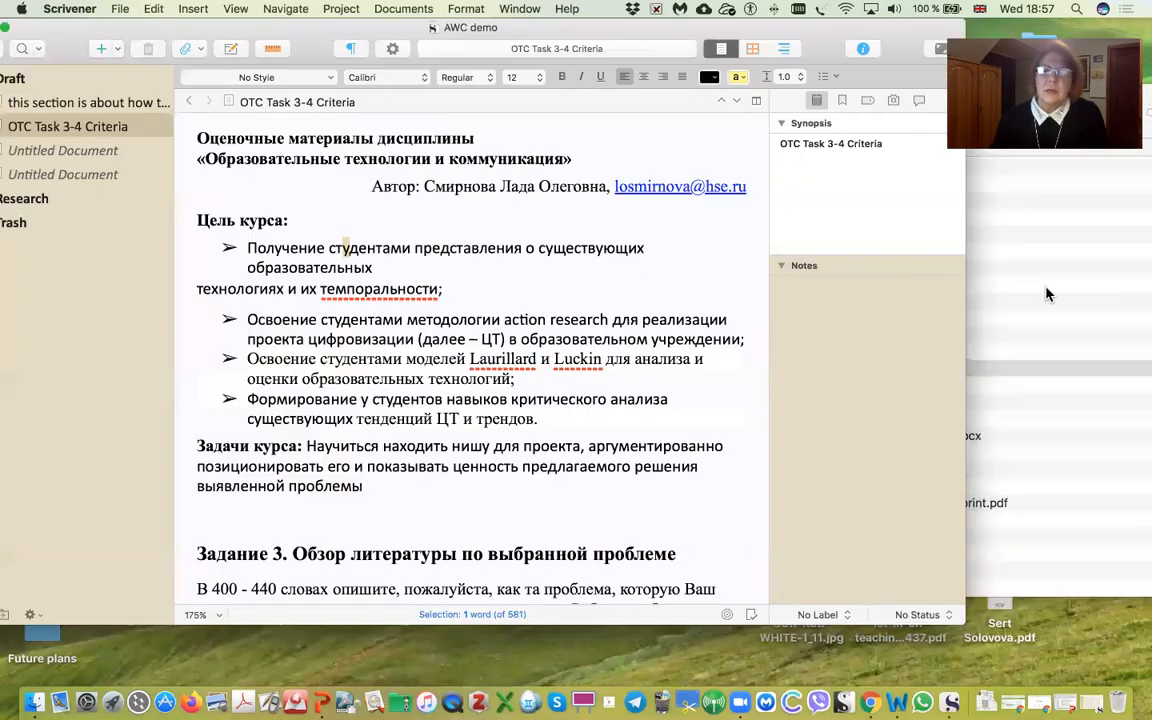
left_click(1047, 294)
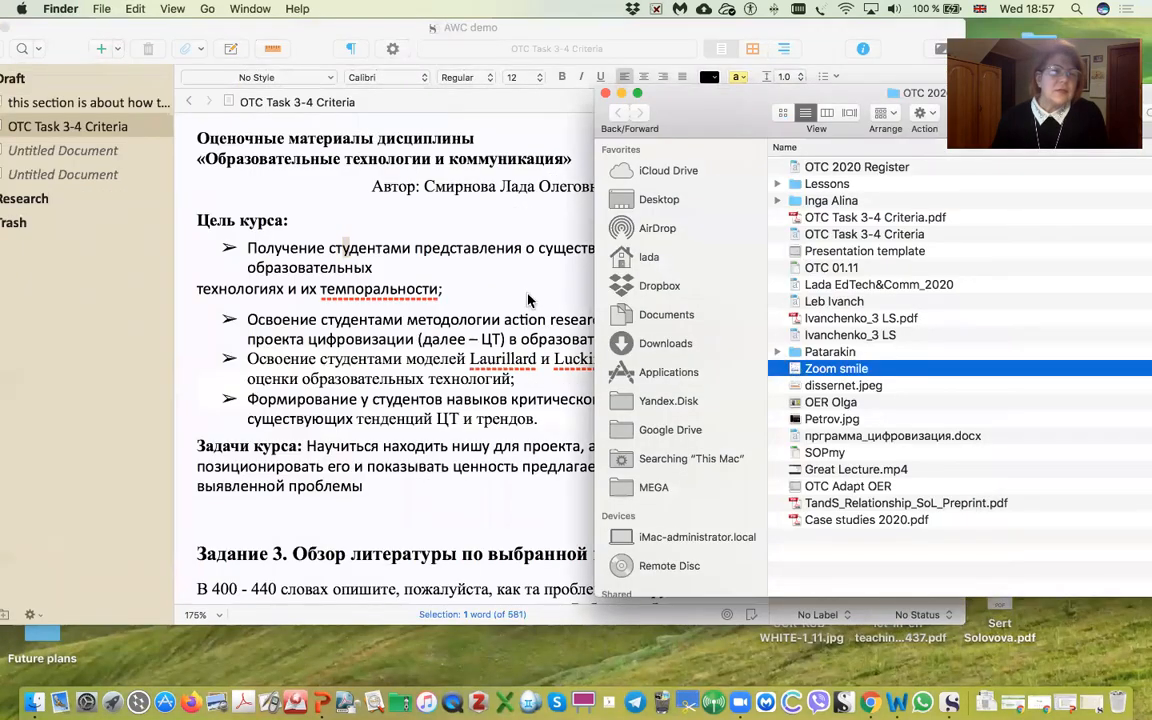
left_click_drag(96, 225, 55, 198)
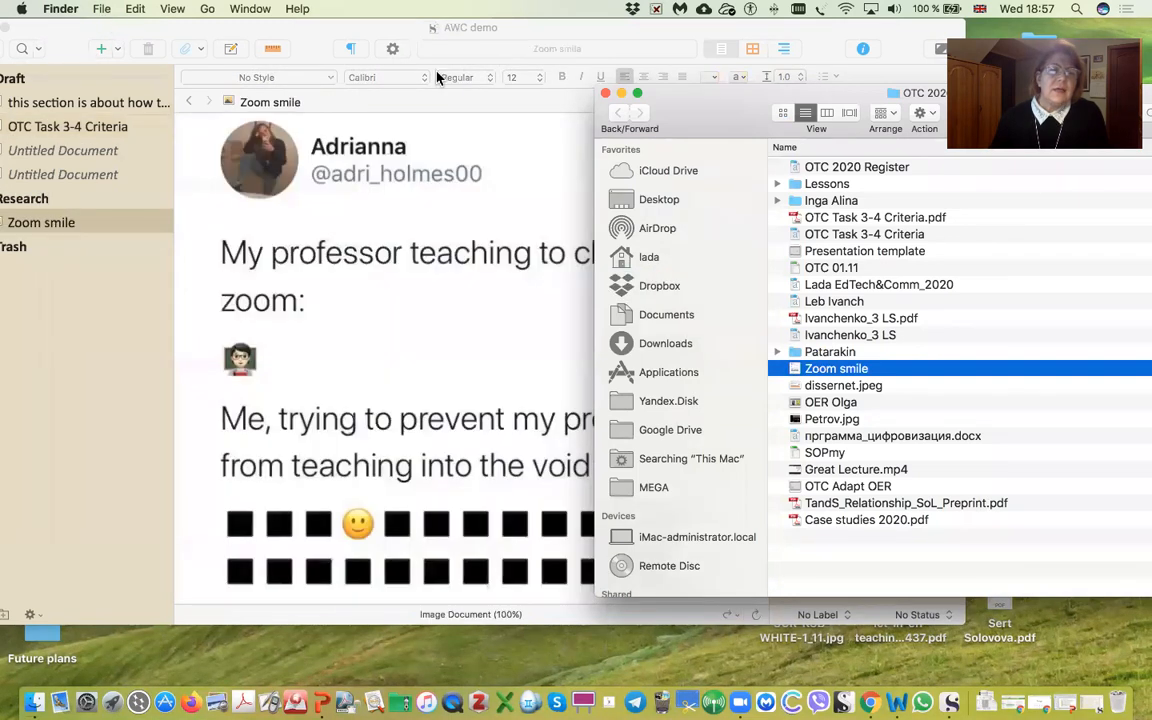
Step: View the imported Zoom smile image in full and shift the AWC demo window until its whole binder is uncovered
mouse_move(96, 23)
left_mouse_down()
mouse_move(203, 19)
mouse_move(110, 14)
left_mouse_up()
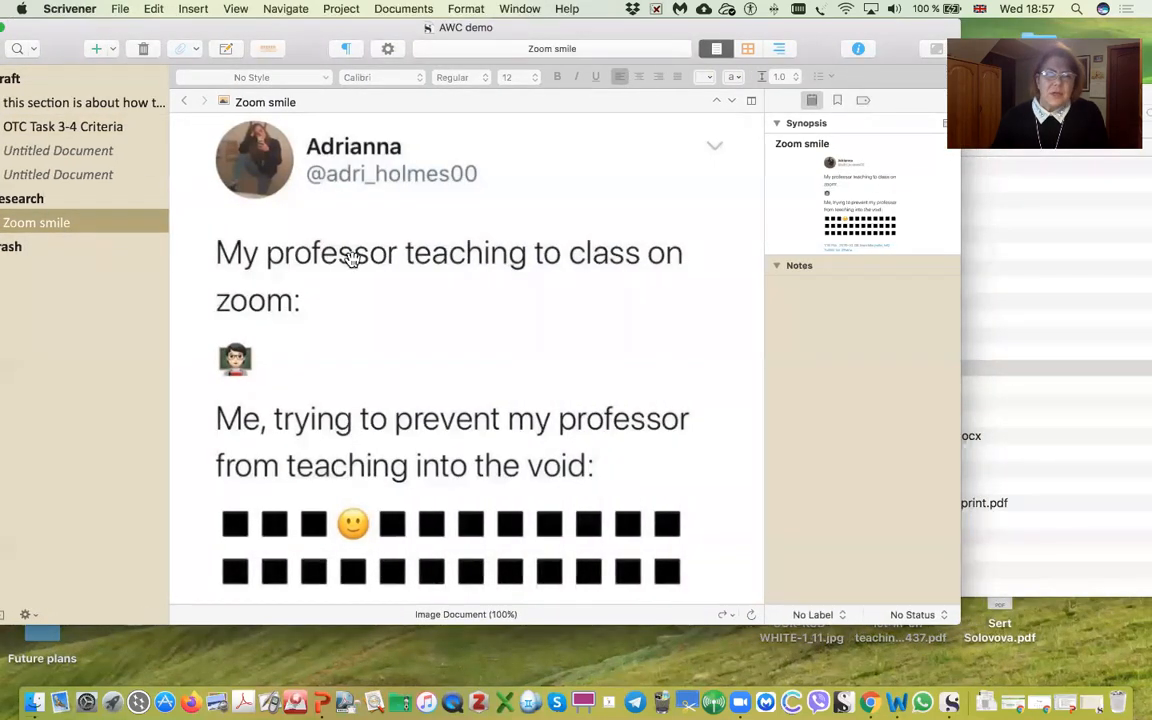
scroll(460, 275, "down", 5)
scroll(460, 275, "up", 5)
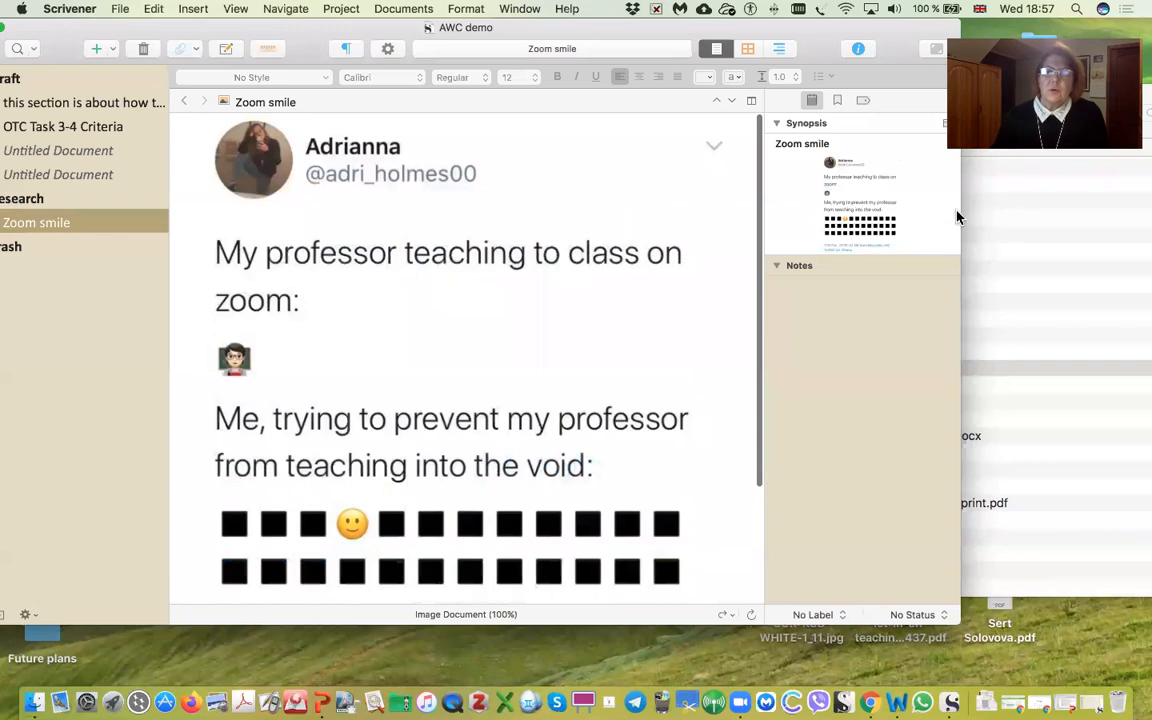
left_click(1041, 247)
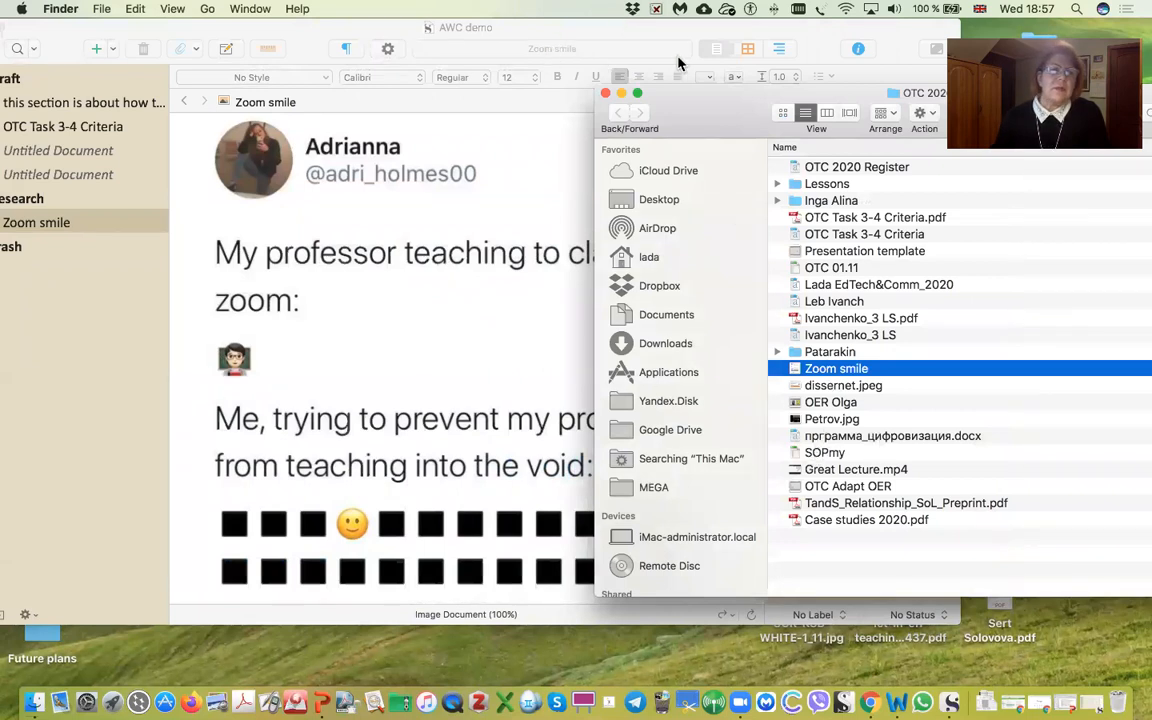
left_click(308, 27)
left_click_drag(340, 27, 368, 27)
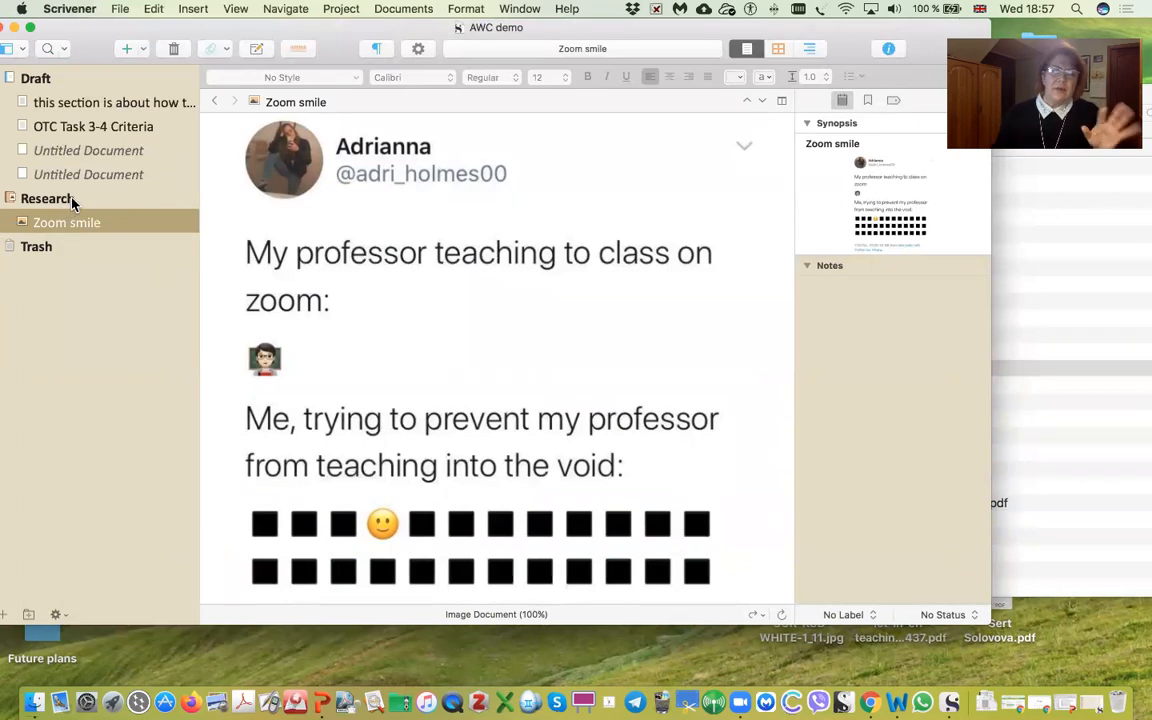
mouse_move(98, 28)
left_mouse_down()
mouse_move(129, 28)
mouse_move(114, 22)
left_mouse_up()
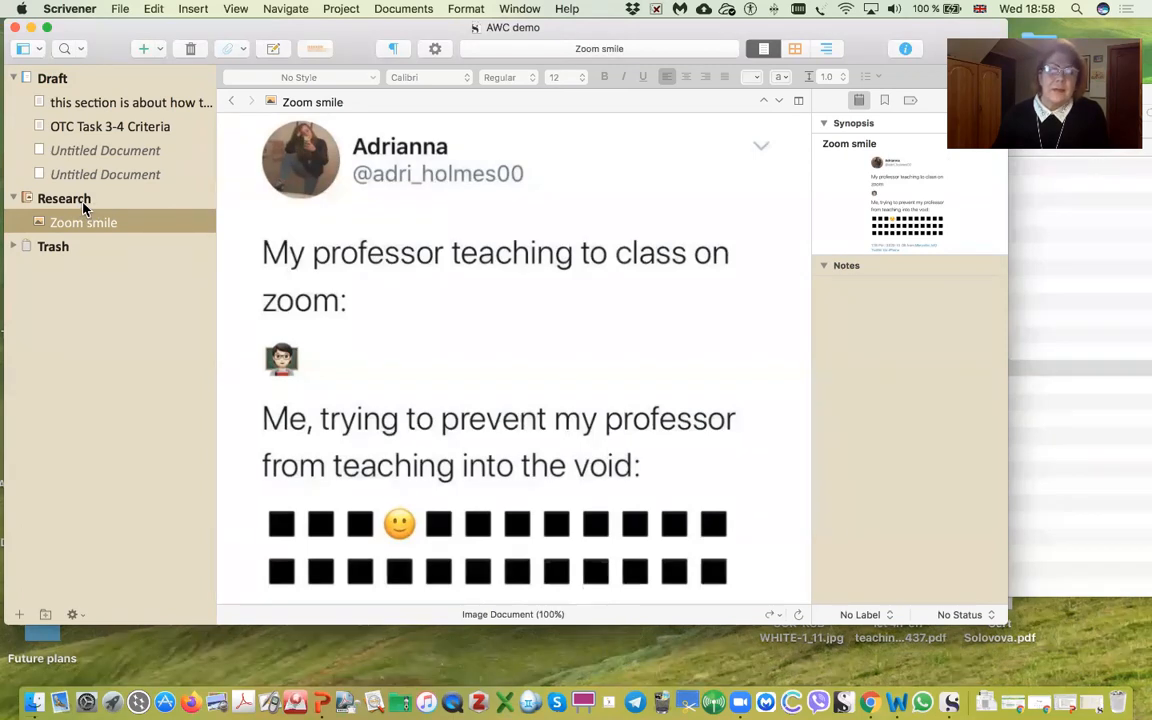
Step: Move the OTC 2020 folder window aside and bring the AWC demo project window back to the front
left_click(1084, 244)
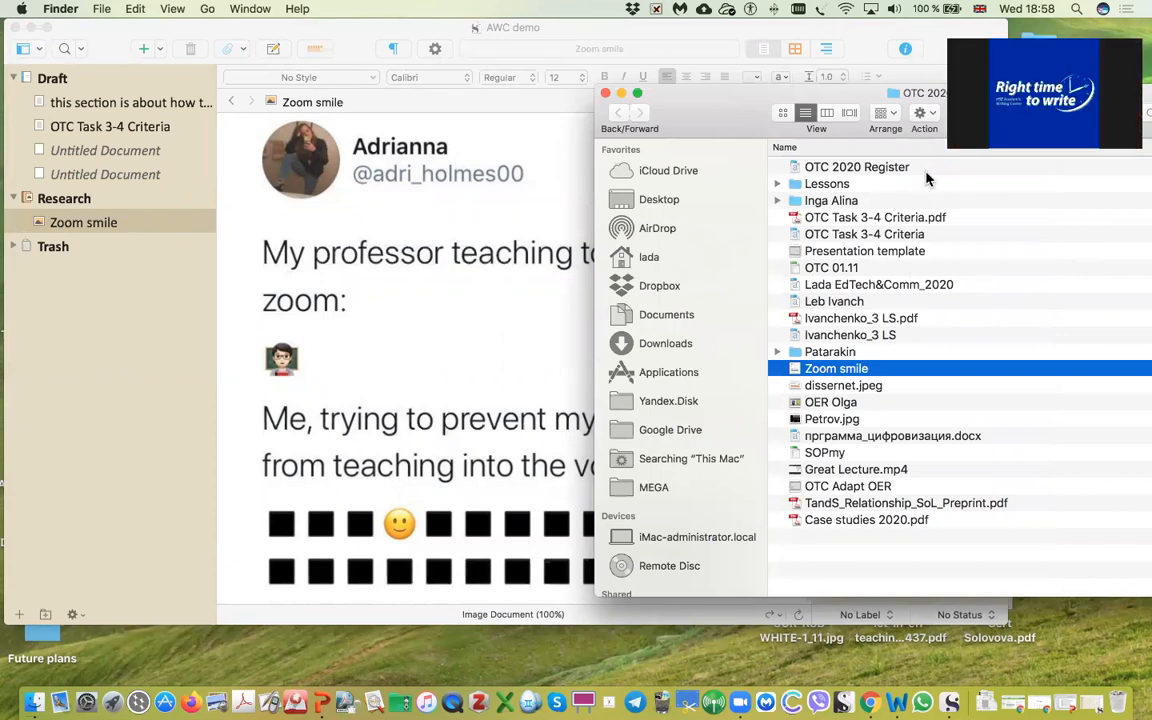
left_click_drag(690, 110, 851, 102)
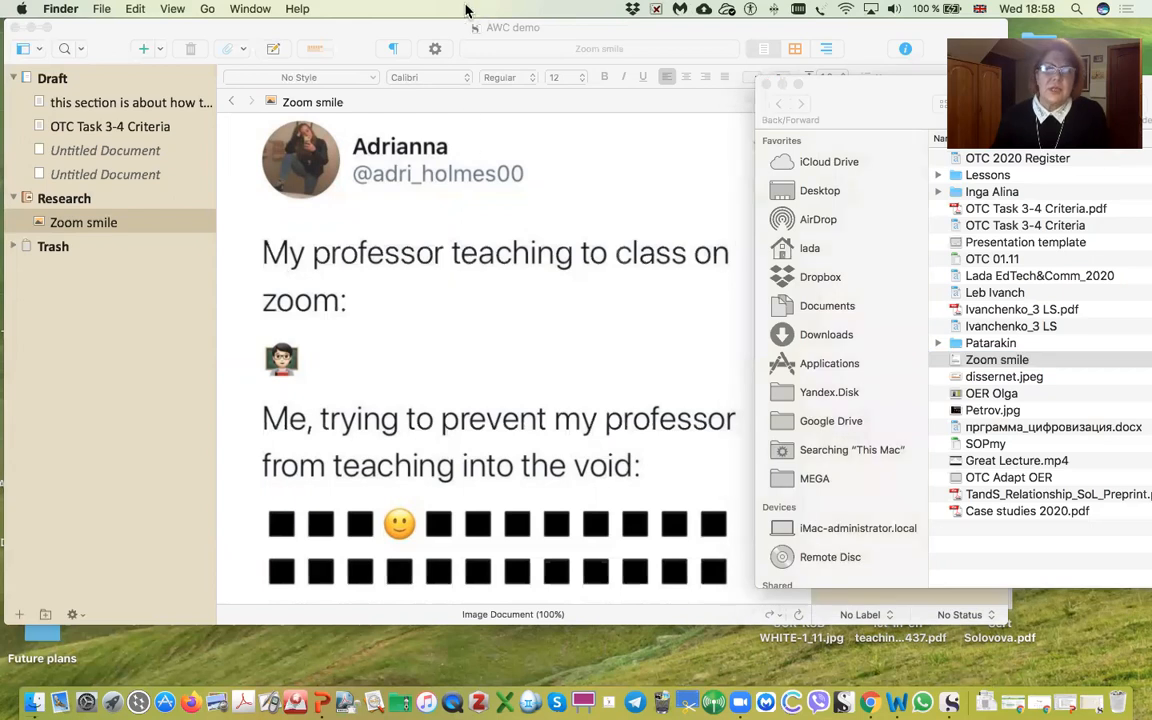
left_click_drag(317, 28, 373, 28)
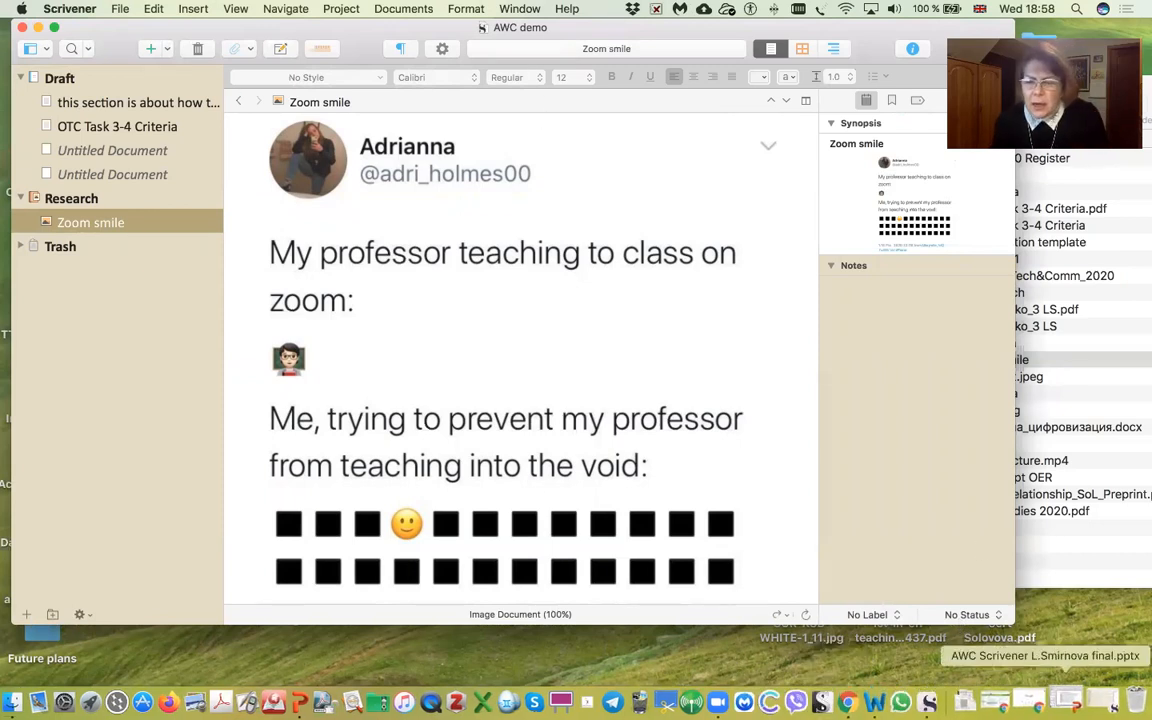
Step: Switch to the Article demo project, shift its window to uncover the binder and collapse the Research folder
left_click(1092, 700)
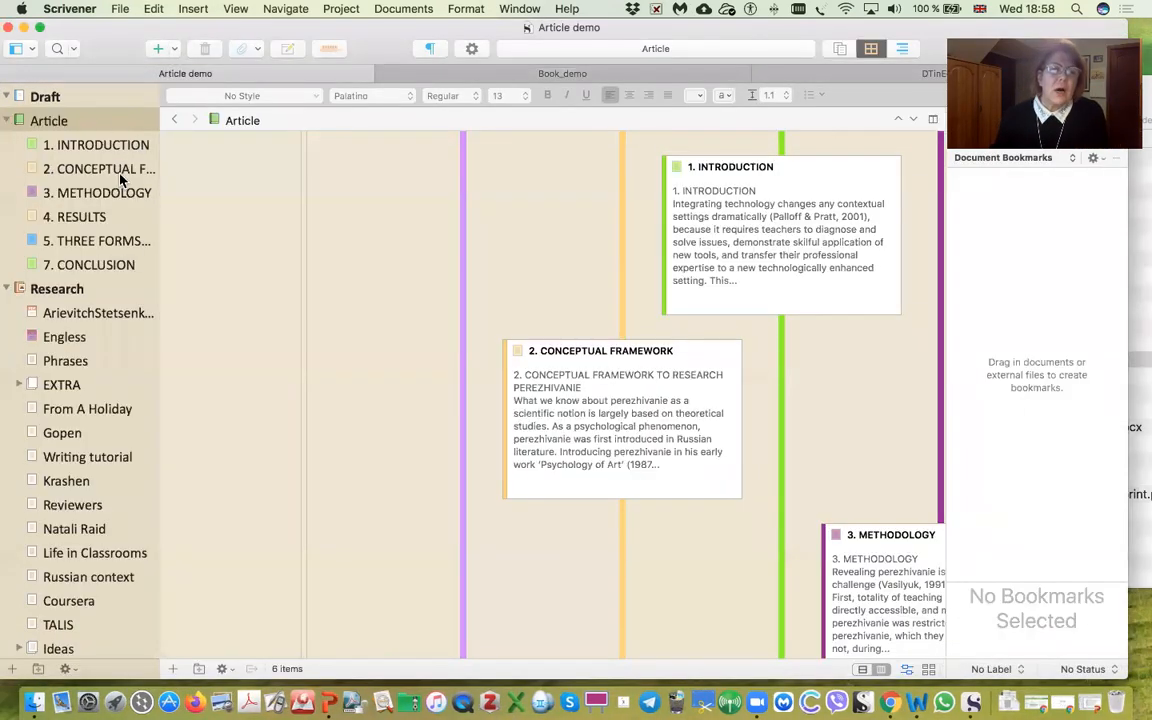
left_click_drag(106, 28, 124, 28)
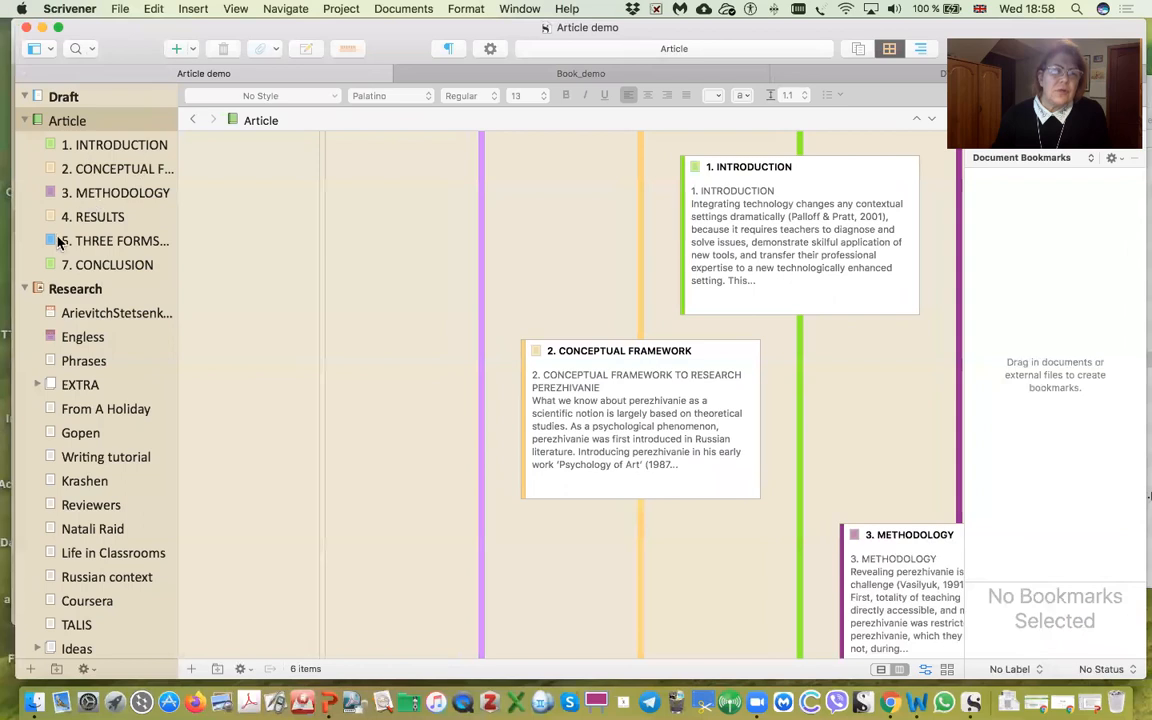
left_click(22, 290)
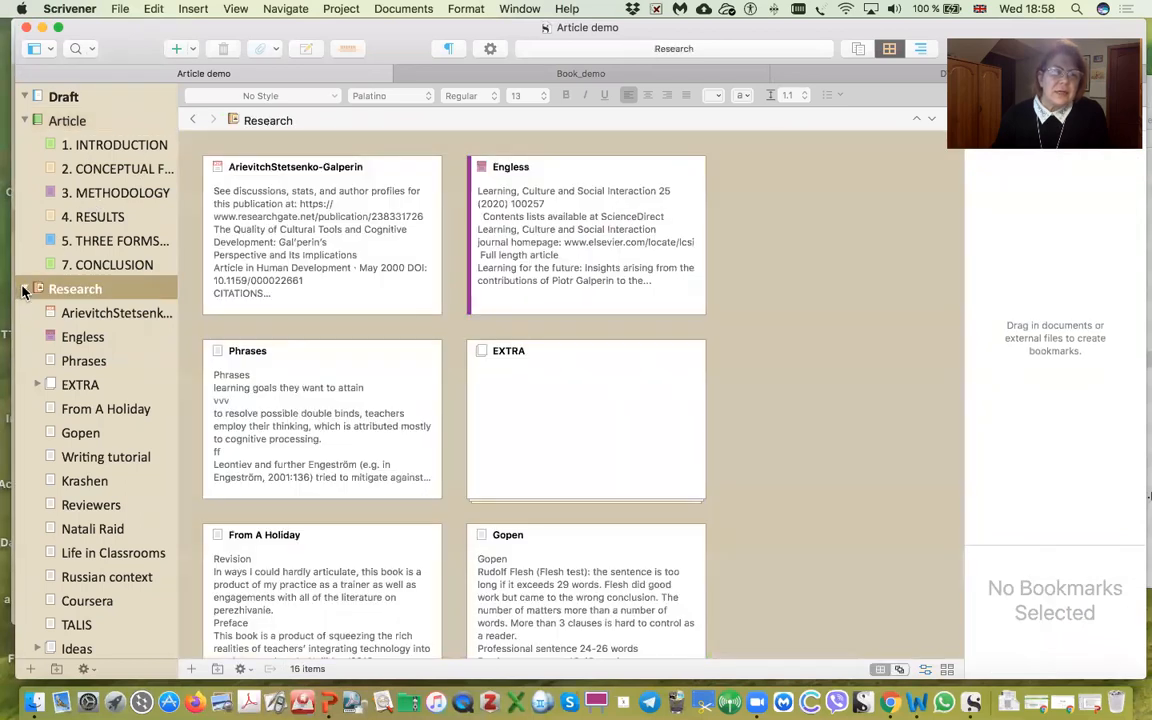
left_click(24, 290)
Step: Lower the Article demo window, switch to document view and look through the Article sections from 1. INTRODUCTION to 7. CONCLUSION
left_click_drag(950, 44, 948, 101)
left_click(856, 110)
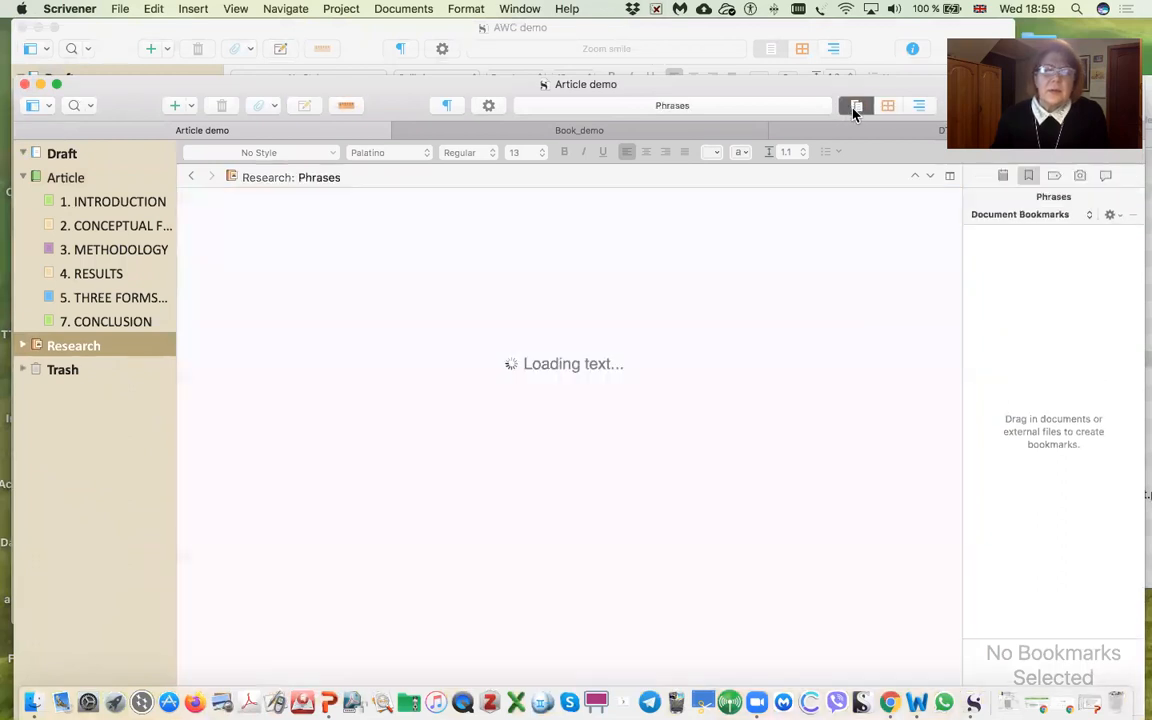
left_click(80, 178)
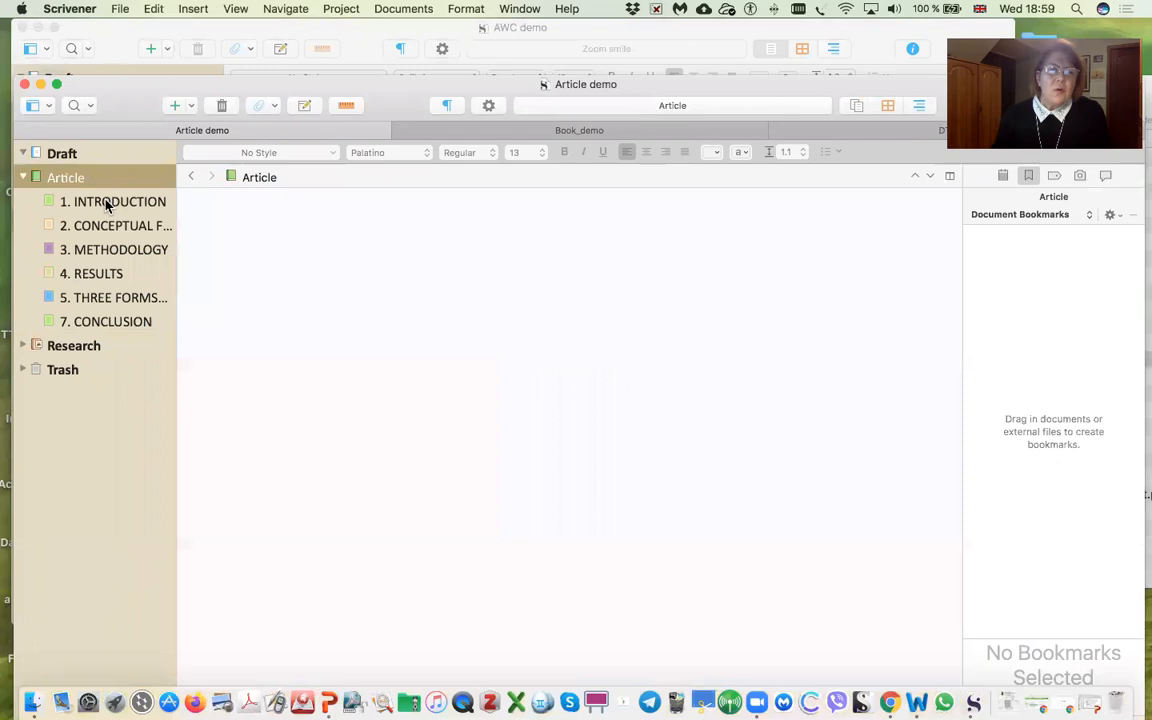
left_click(107, 203)
left_click(113, 226)
left_click(117, 247)
left_click(113, 273)
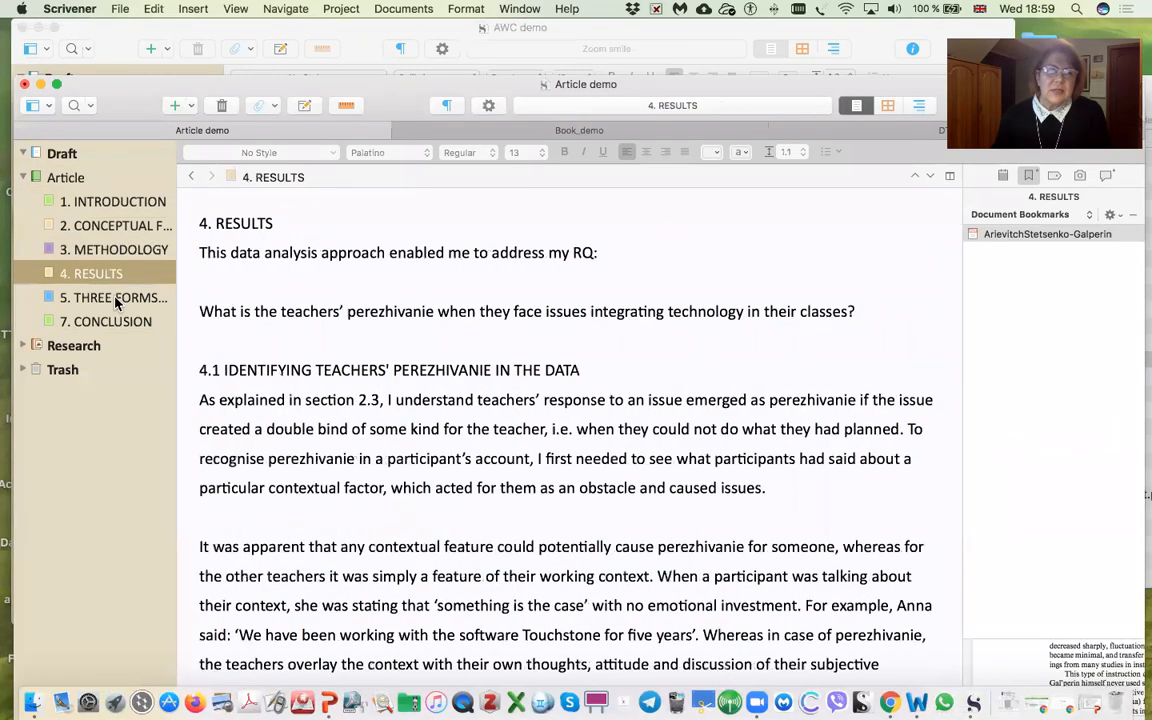
left_click(115, 299)
left_click(121, 321)
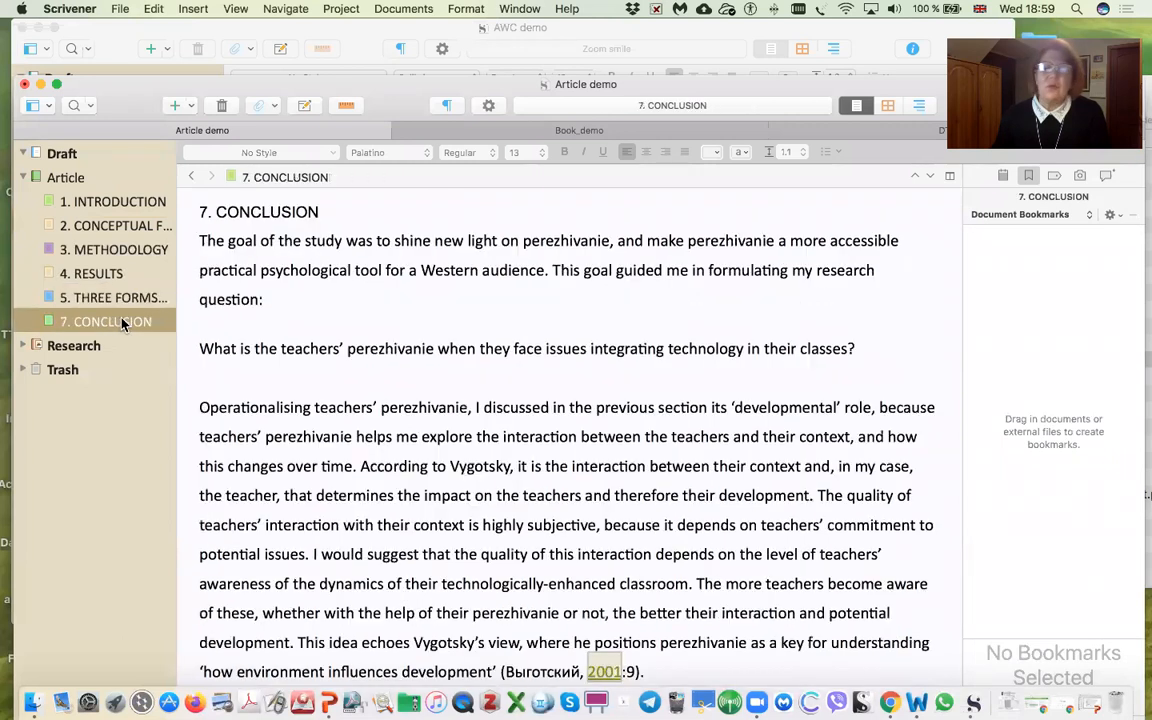
Step: Expand the Research folder, open the ArievitchStetsenko-Galperin PDF and look through its cover page, abstract and following pages
left_click(25, 346)
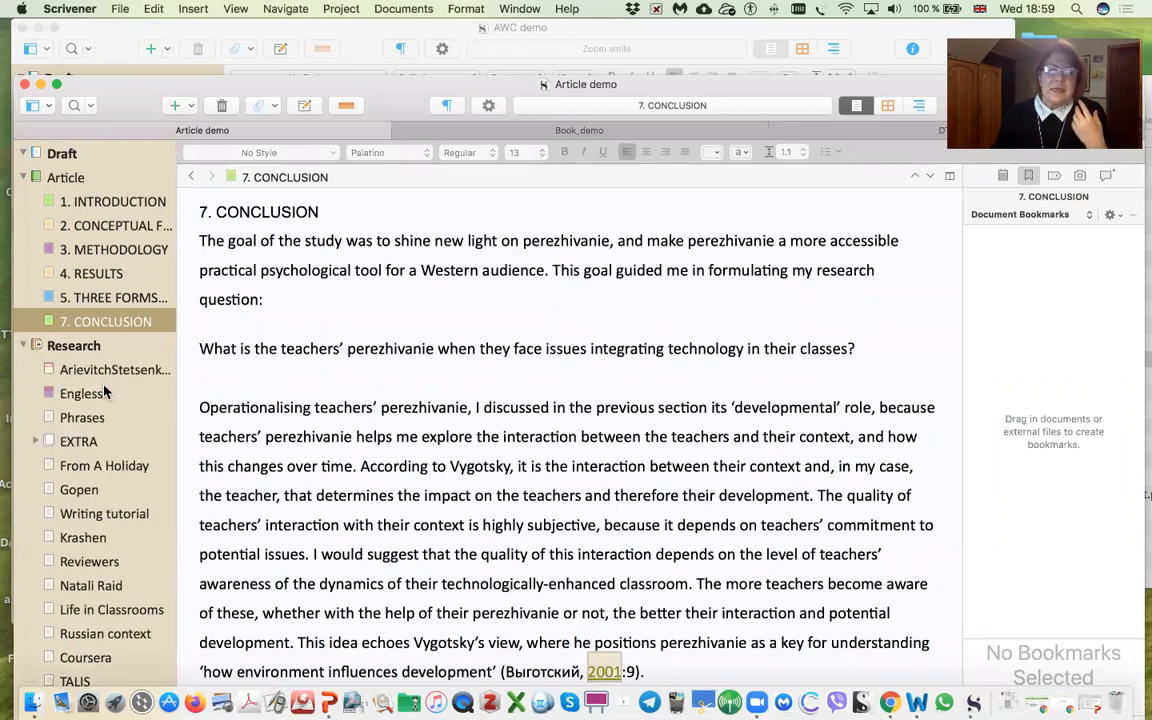
left_click(67, 372)
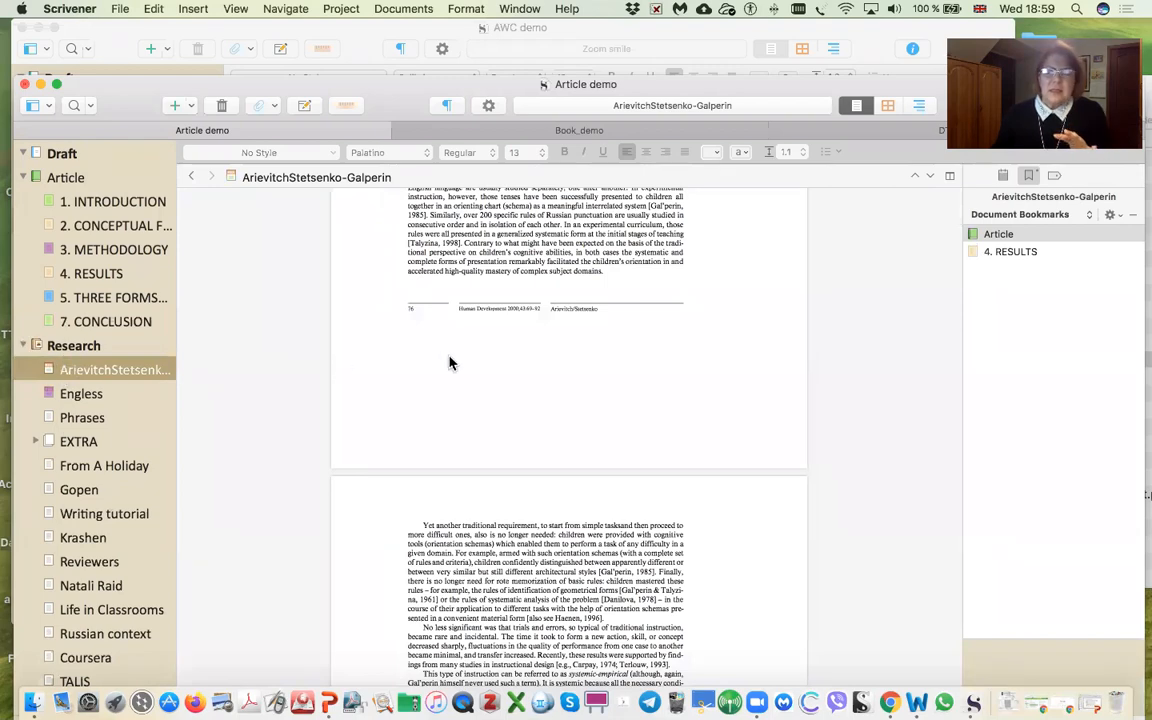
scroll(493, 365, "down", 10)
scroll(493, 365, "up", 15)
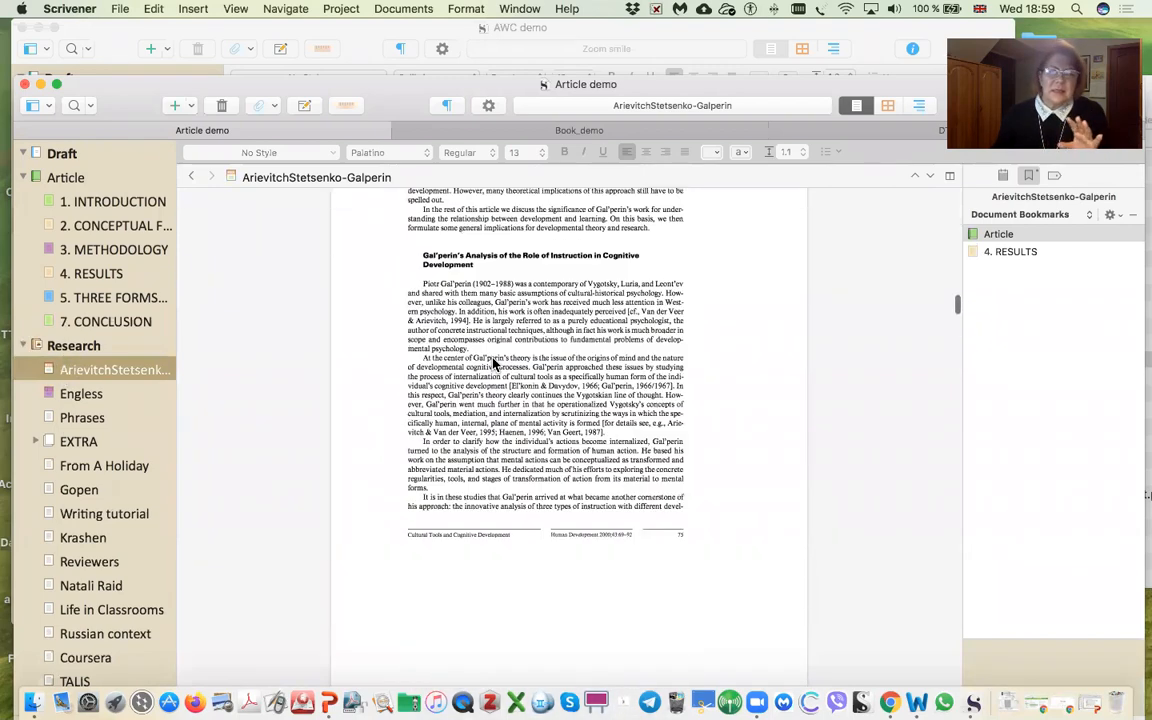
scroll(490, 365, "up", 8)
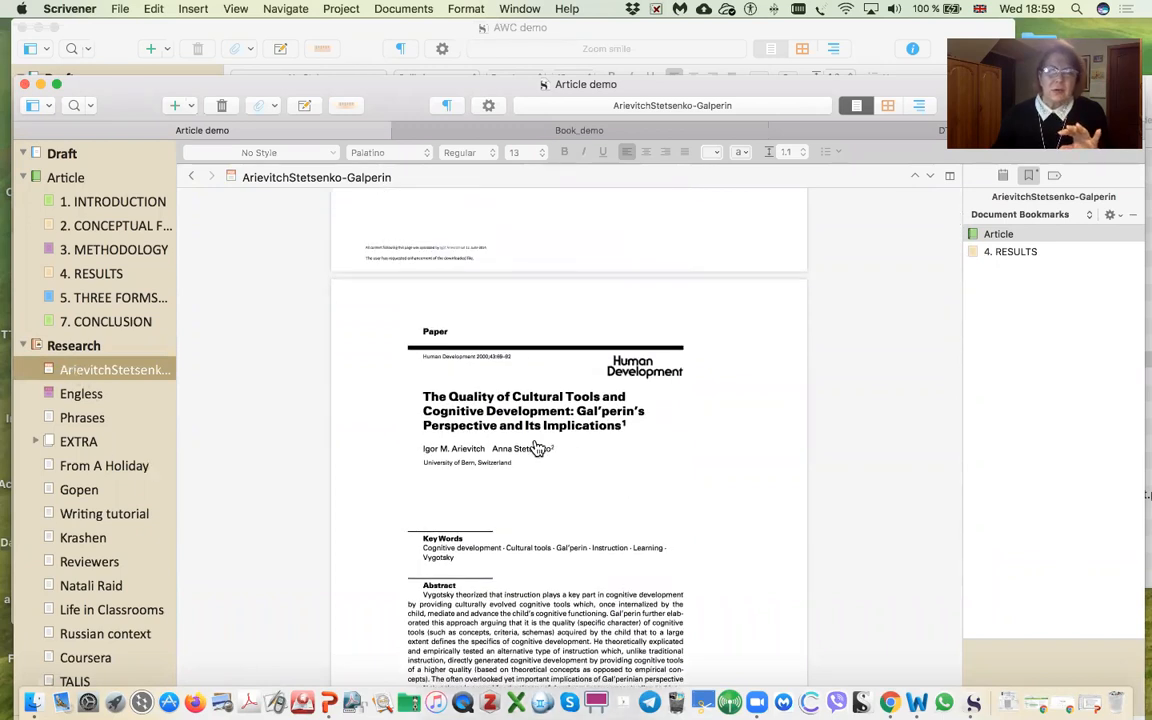
scroll(535, 444, "up", 5)
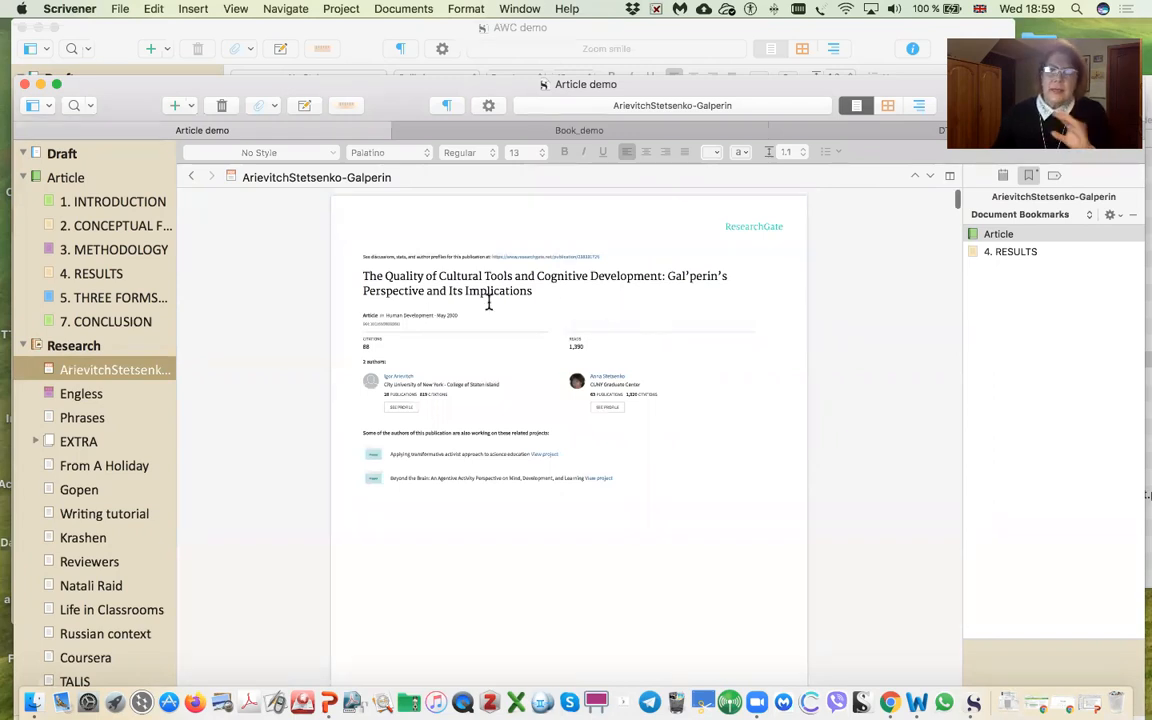
scroll(507, 369, "down", 2)
scroll(507, 369, "down", 5)
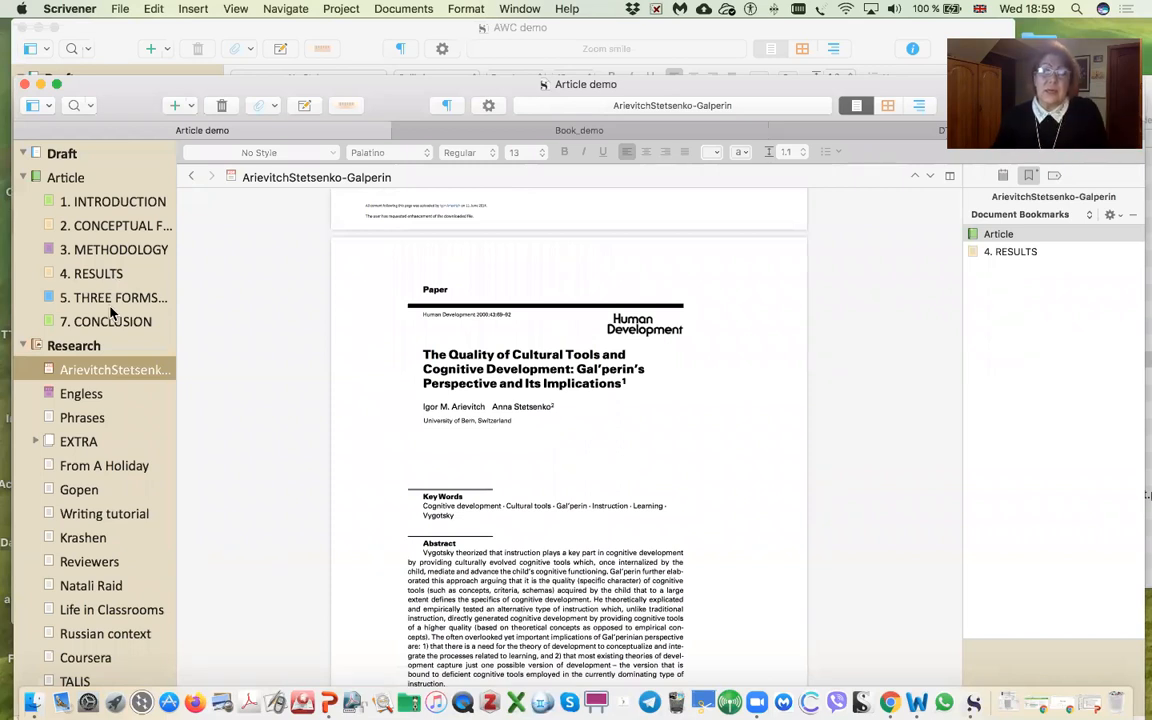
scroll(505, 330, "down", 2)
scroll(503, 332, "down", 15)
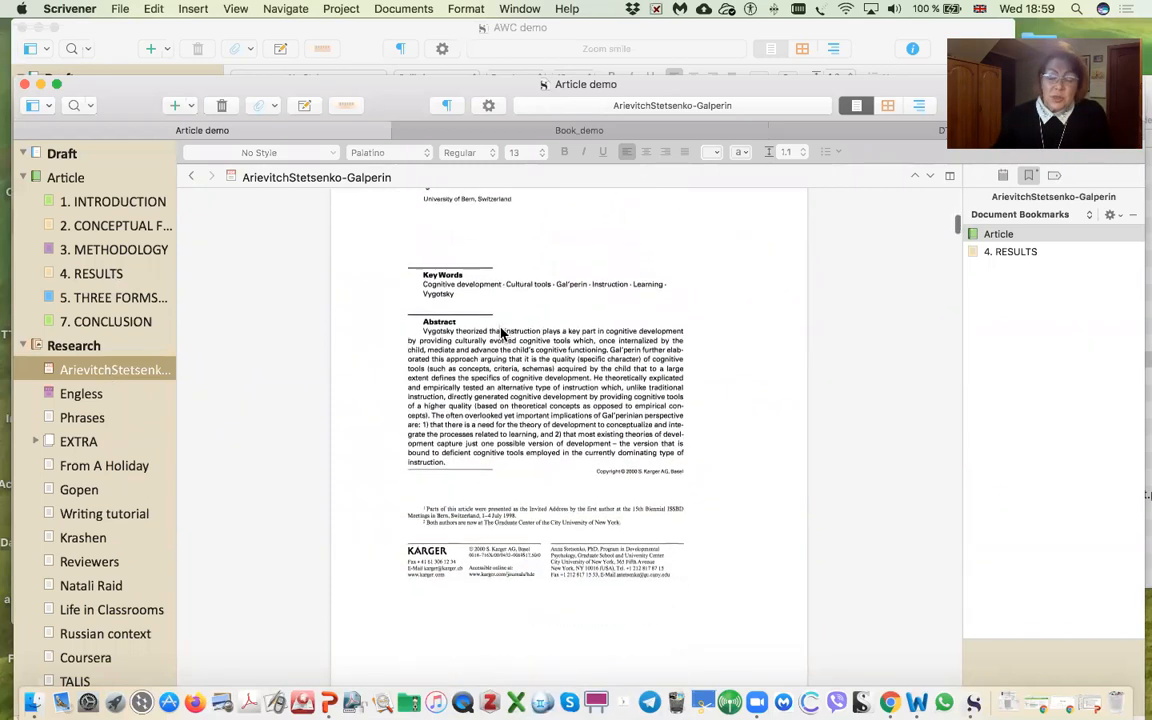
scroll(503, 334, "up", 4)
scroll(503, 335, "up", 10)
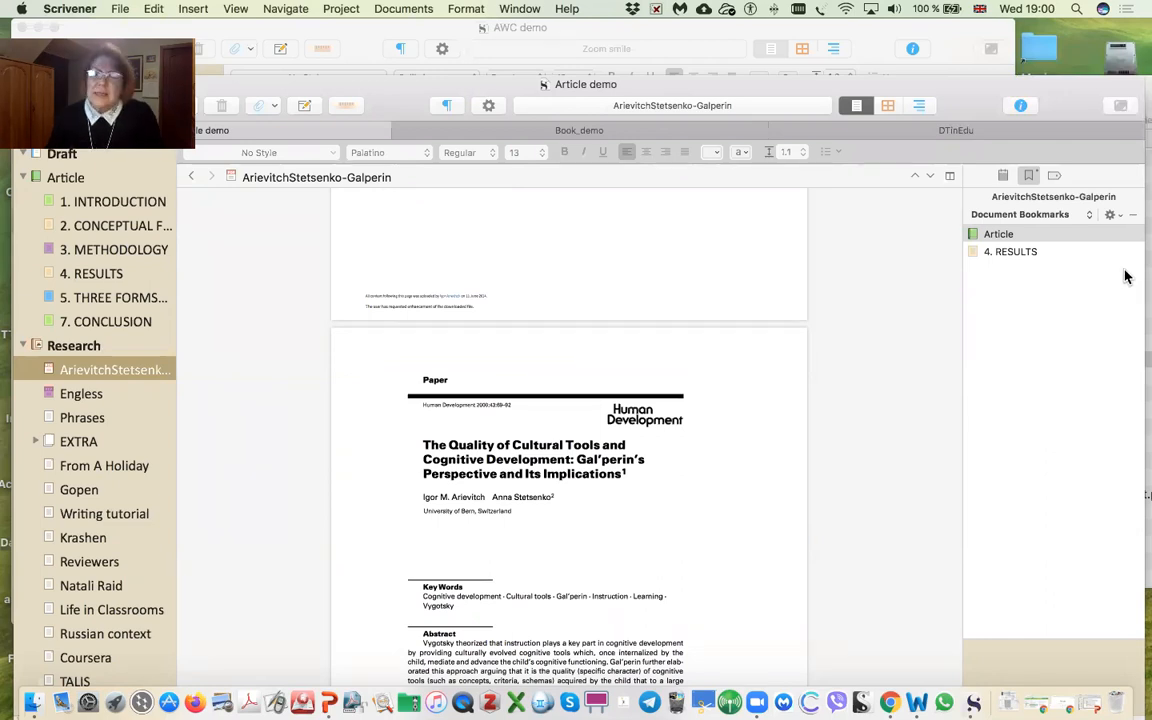
Step: Check the metadata of the ArievitchStetsenko-Galperin PDF and add the PDF to its own document bookmarks
left_click(1055, 177)
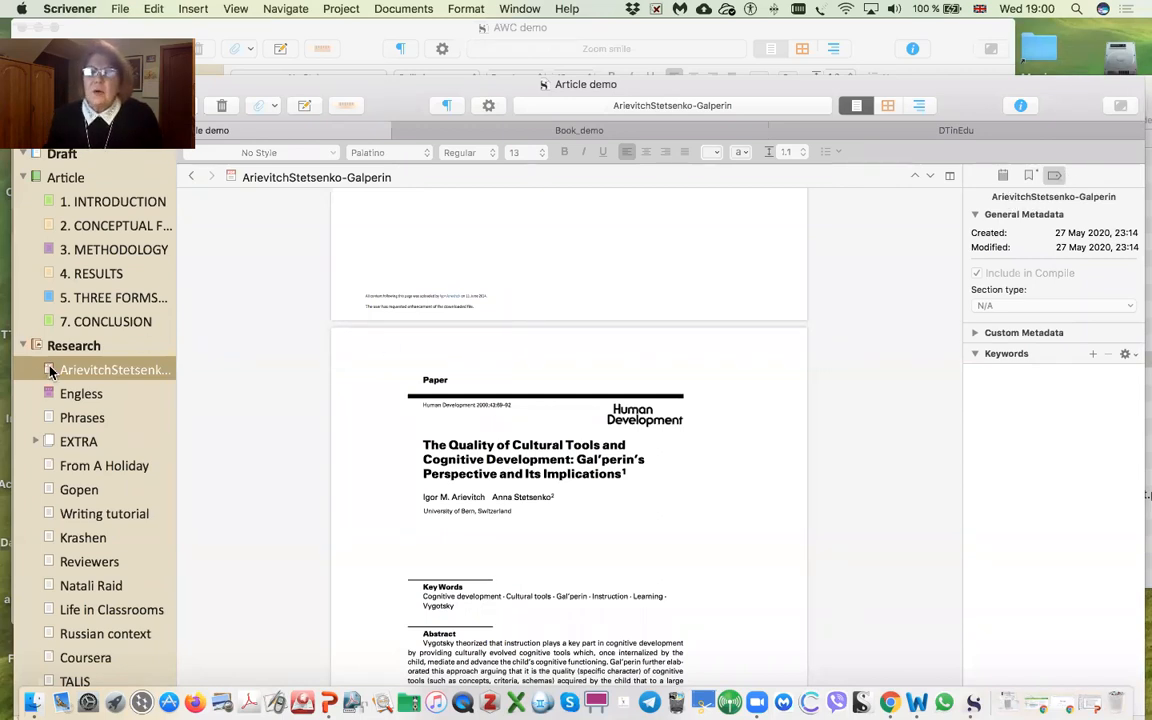
left_click_drag(50, 371, 52, 370)
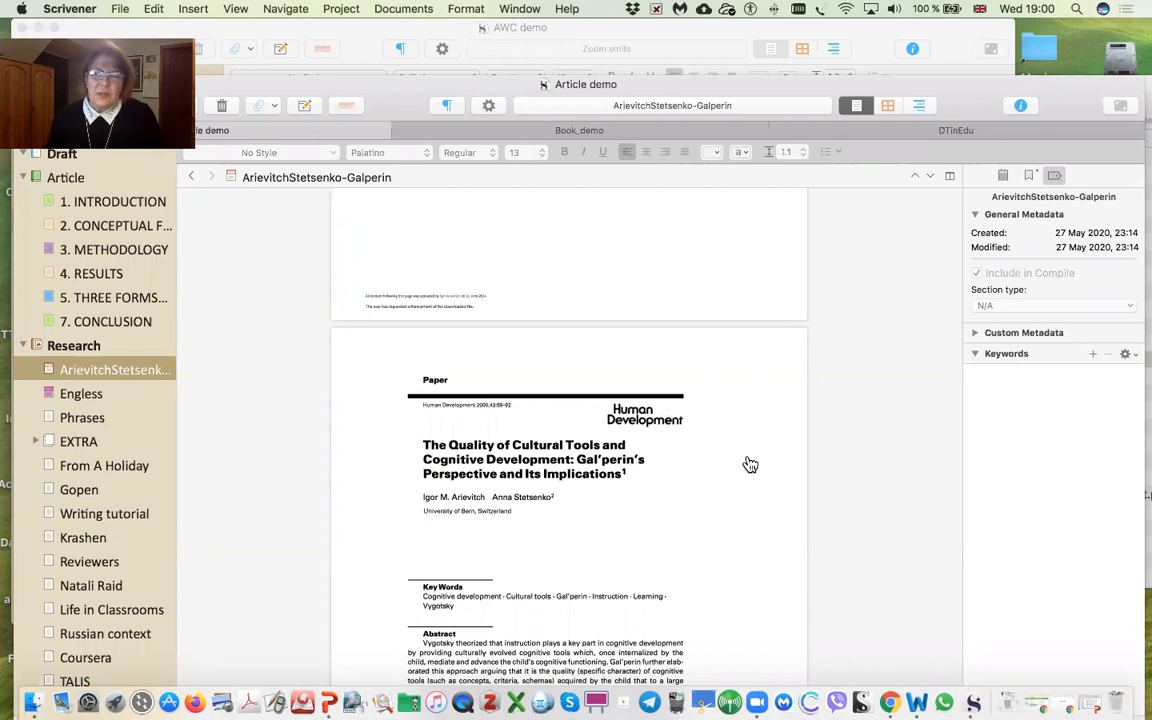
left_click(1031, 177)
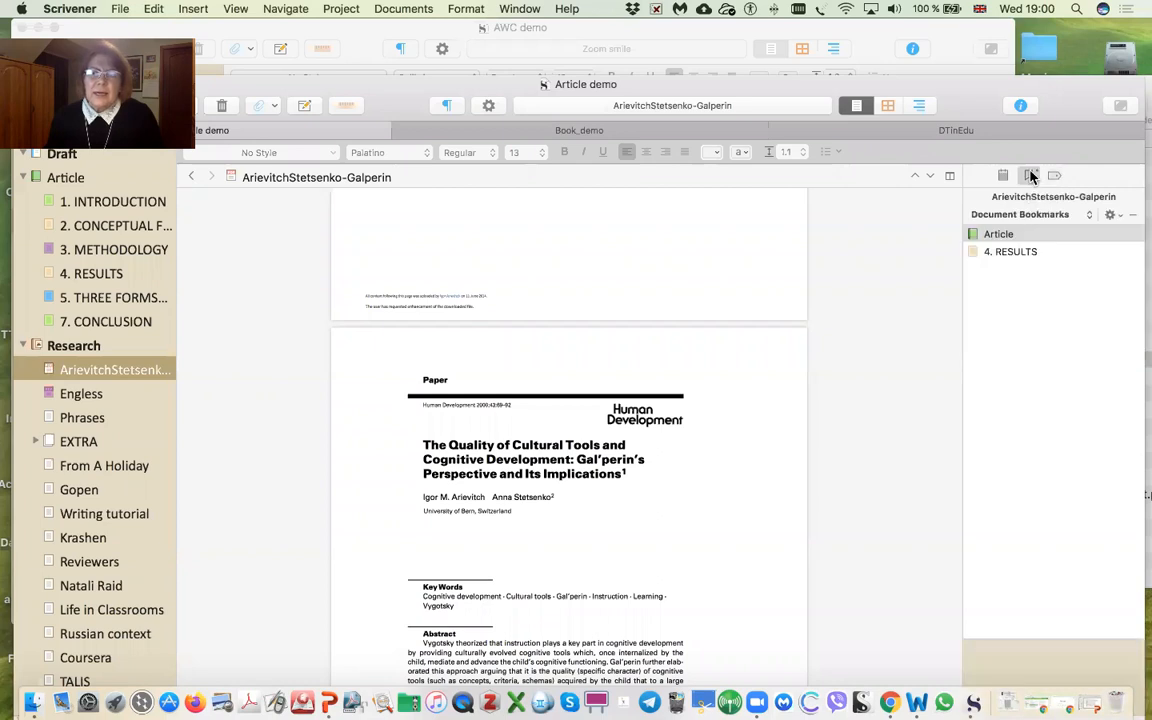
left_click_drag(45, 369, 1029, 304)
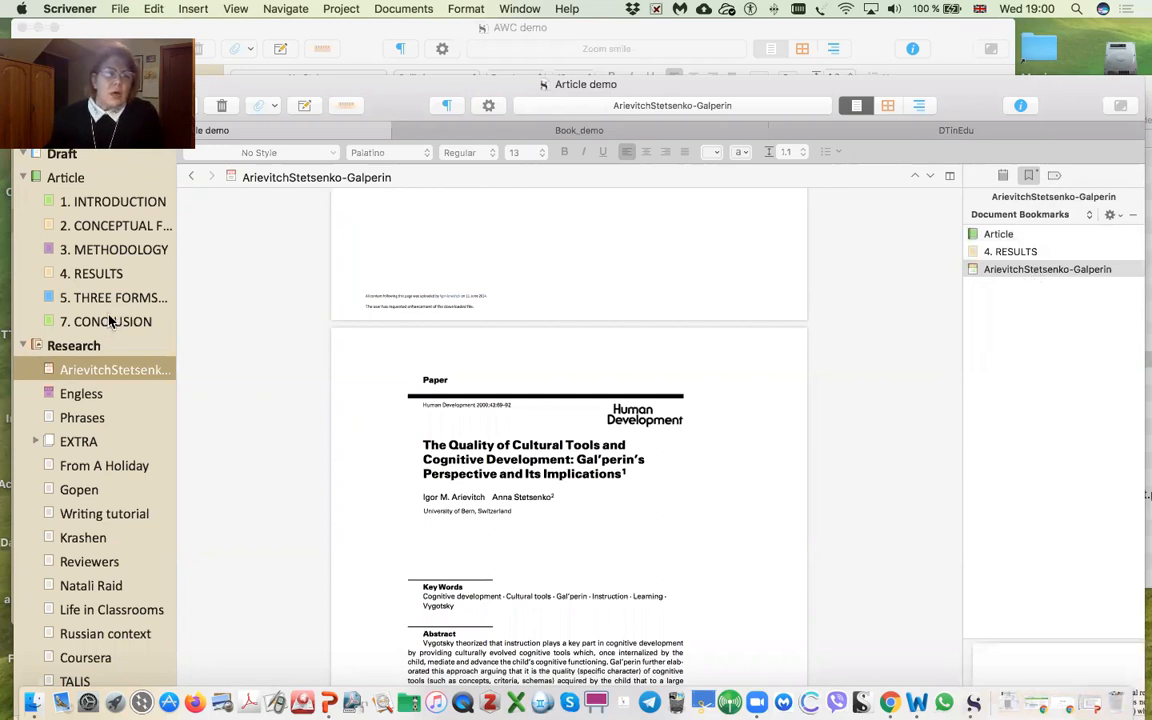
Step: Open the PDF bookmarked in 4. RESULTS in a separate window, enlarge that window and look through the article's first pages
left_click(108, 275)
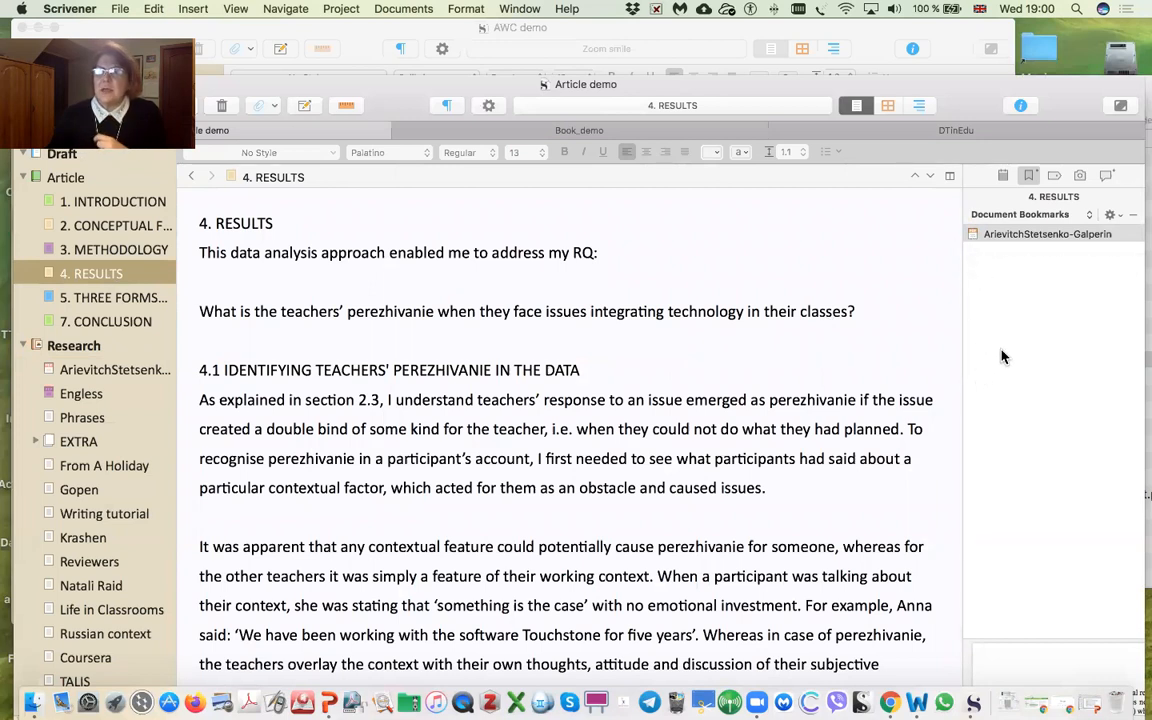
double_click(975, 236)
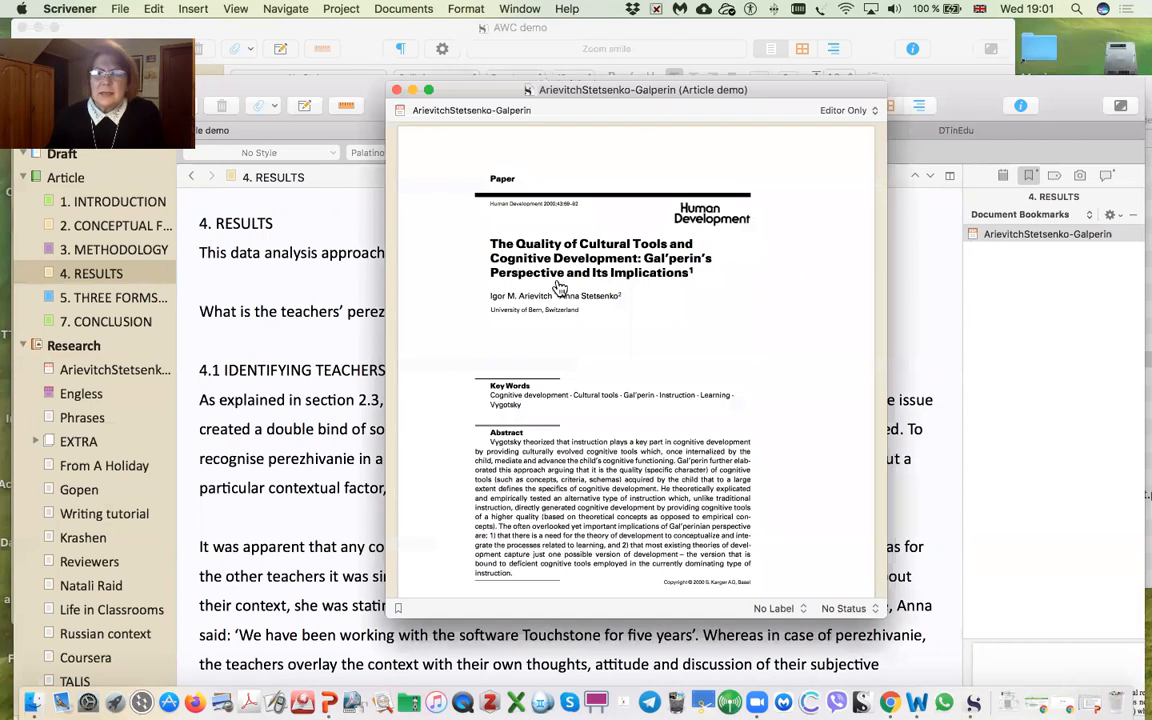
left_click_drag(878, 617, 1024, 647)
scroll(680, 507, "down", 5)
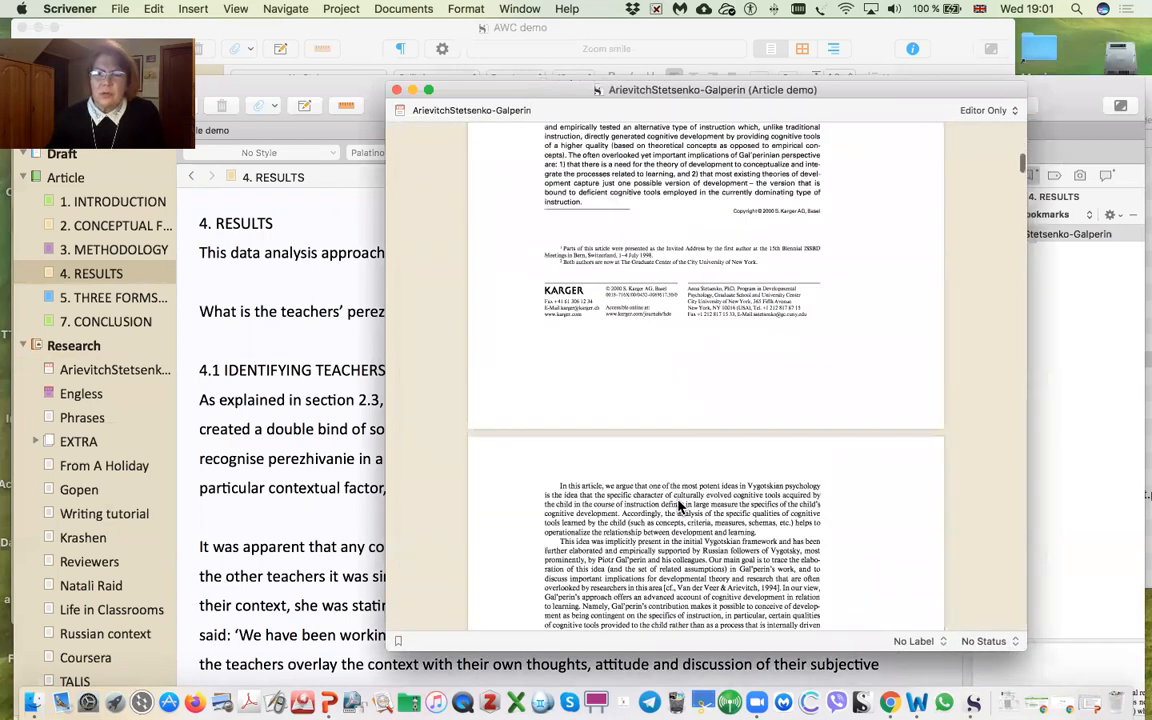
scroll(680, 507, "down", 5)
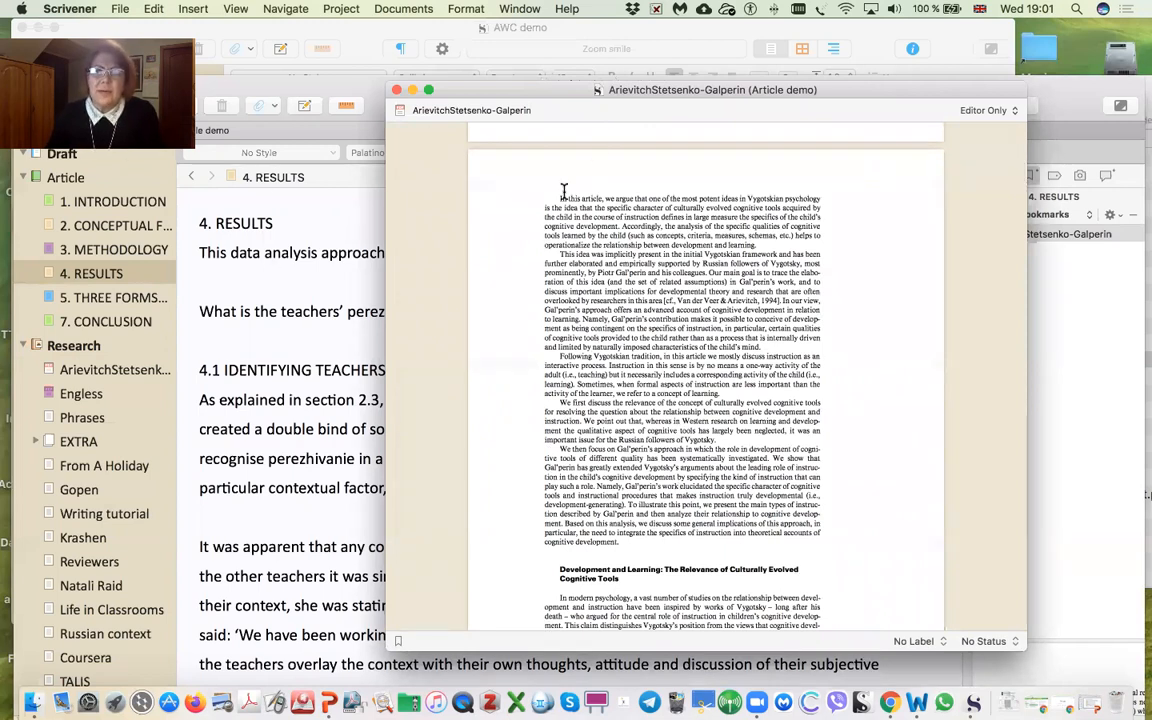
Step: Close the separate ArievitchStetsenko-Galperin window and collapse the Research folder of the Article demo project
left_click(396, 92)
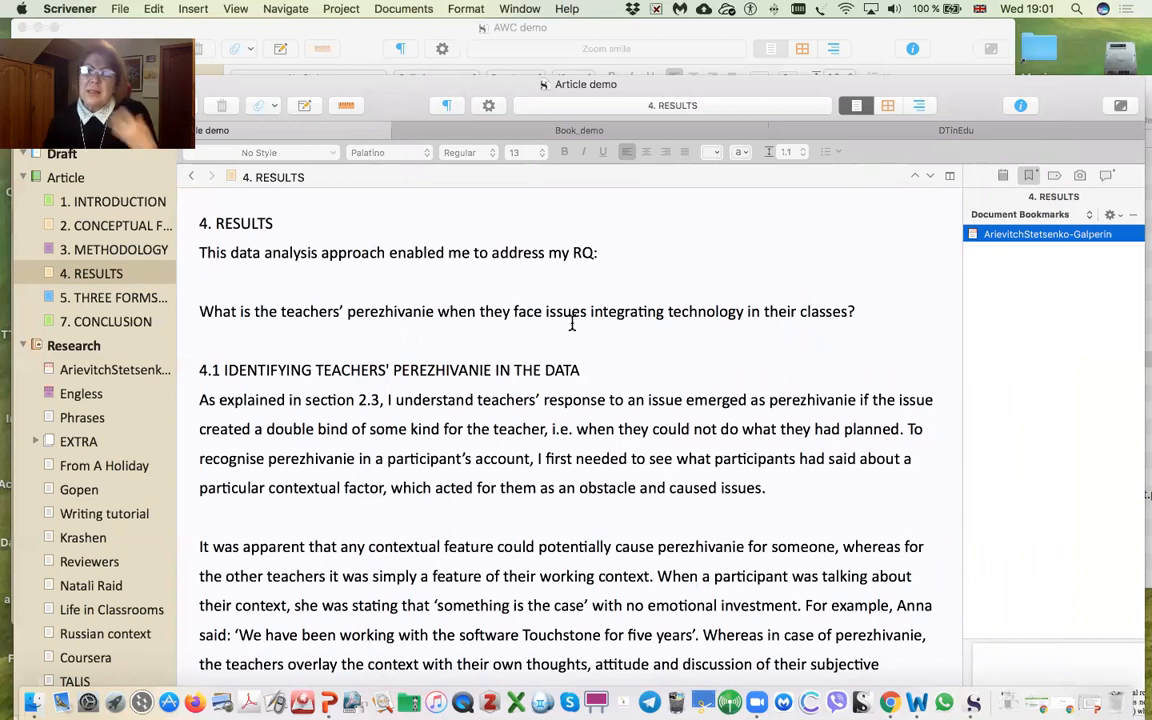
scroll(926, 275, "down", 1)
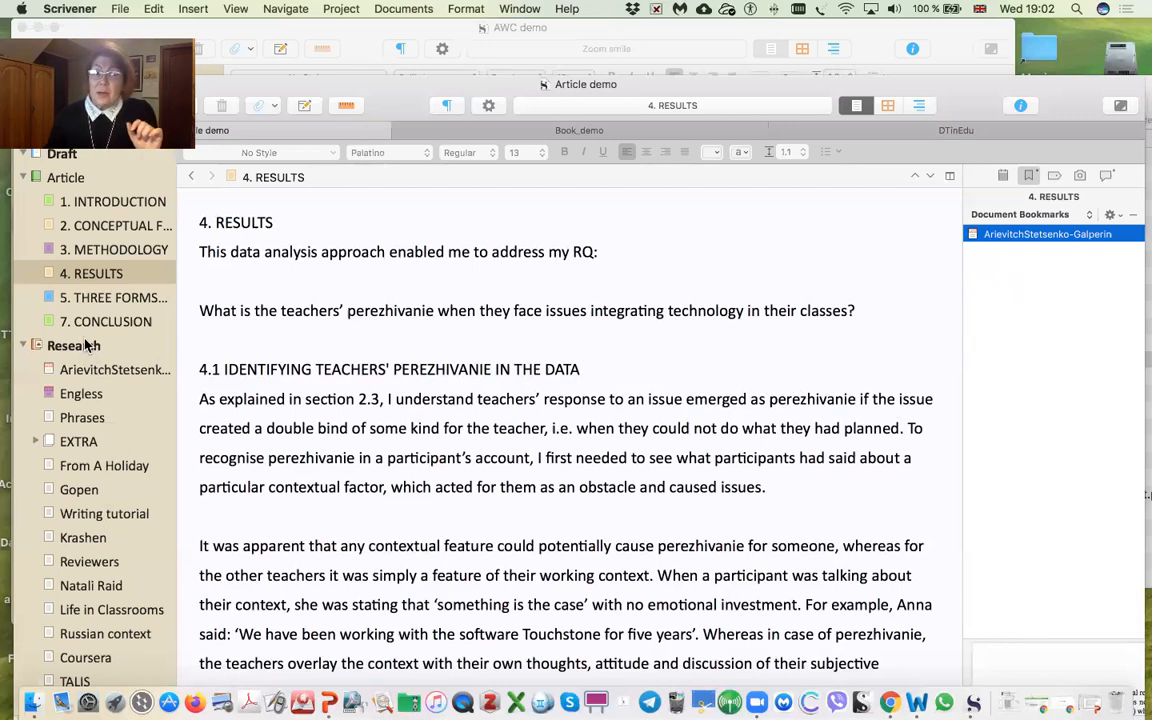
left_click(21, 346)
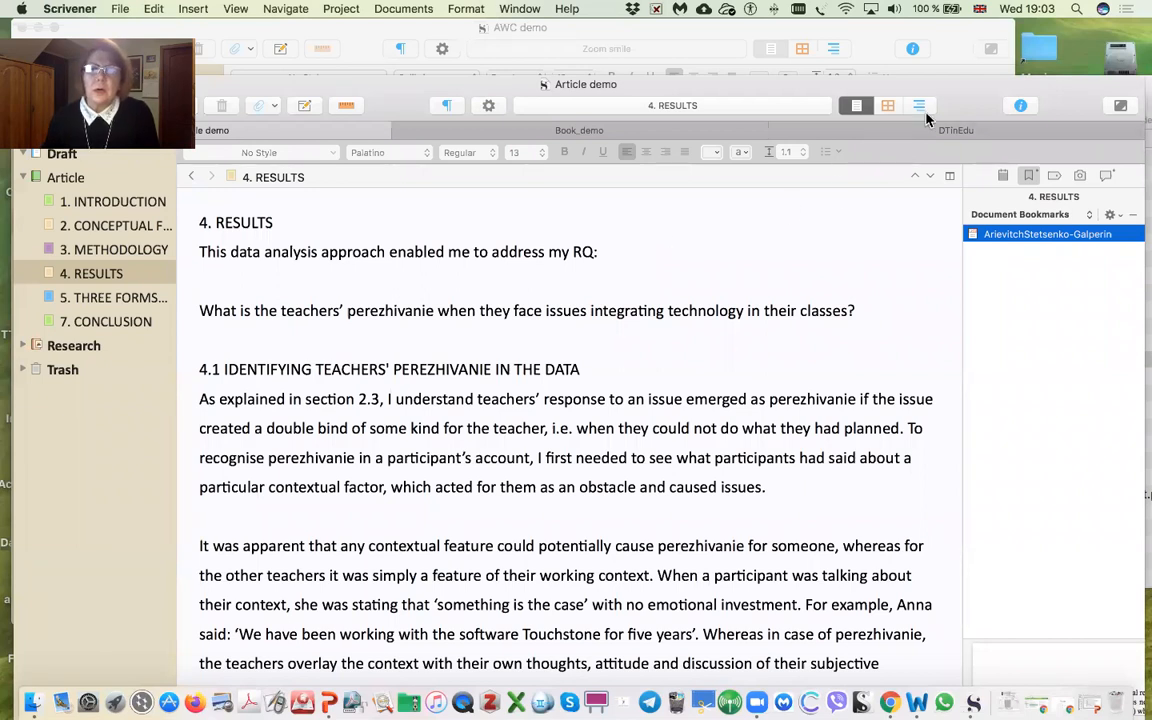
Step: Show the sections of the Article folder as index cards on the corkboard
left_click(888, 107)
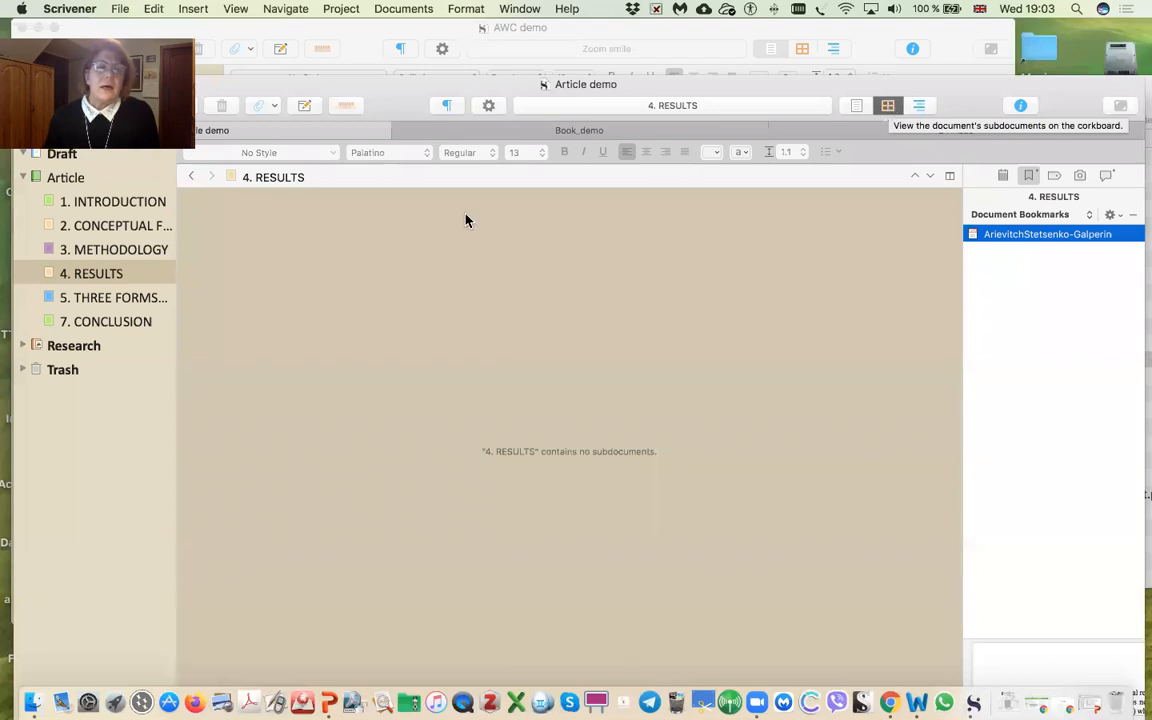
left_click(91, 159)
left_click(888, 106)
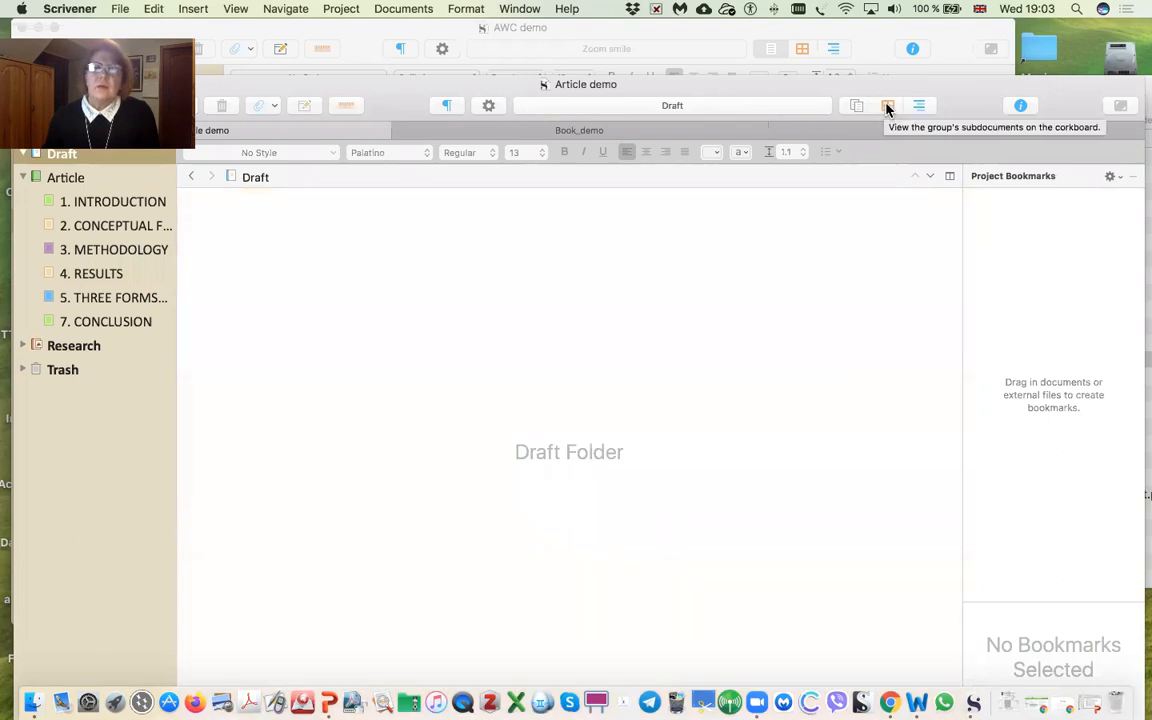
left_click(118, 178)
left_click(888, 106)
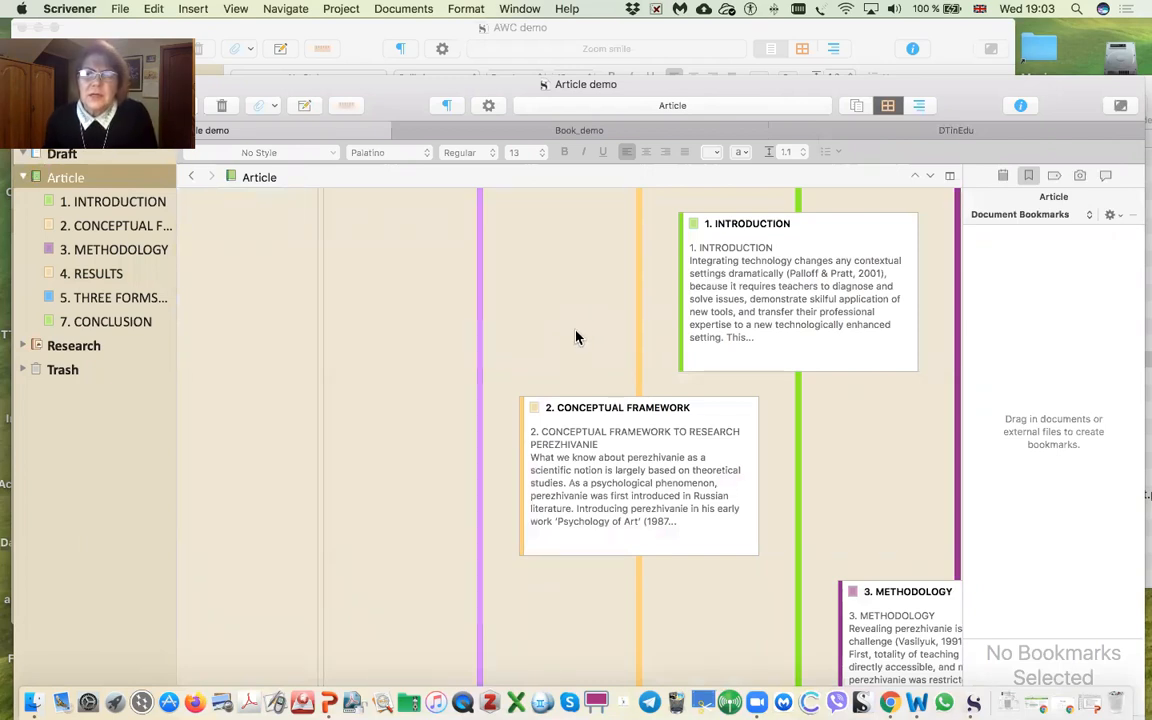
Step: Raise the project window, then relabel the 1. INTRODUCTION and 3. METHODOLOGY cards as WiP and 2. CONCEPTUAL FRAMEWORK as To do on the corkboard
left_click_drag(817, 81, 819, 15)
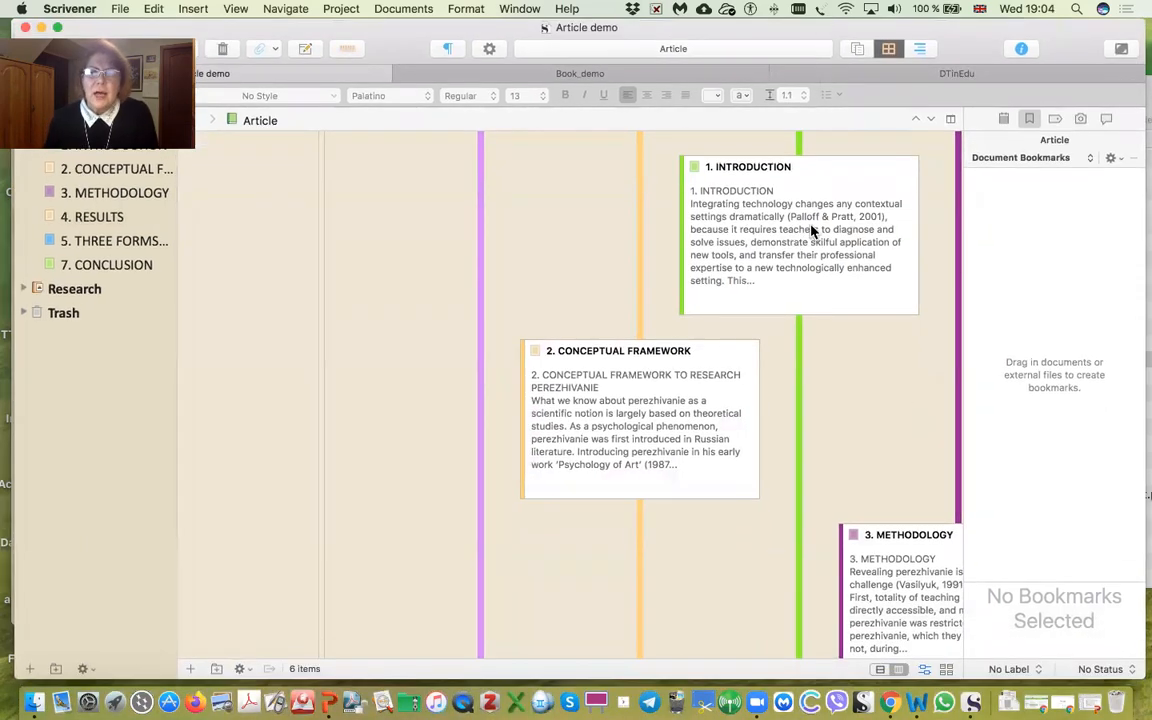
left_click_drag(810, 231, 522, 234)
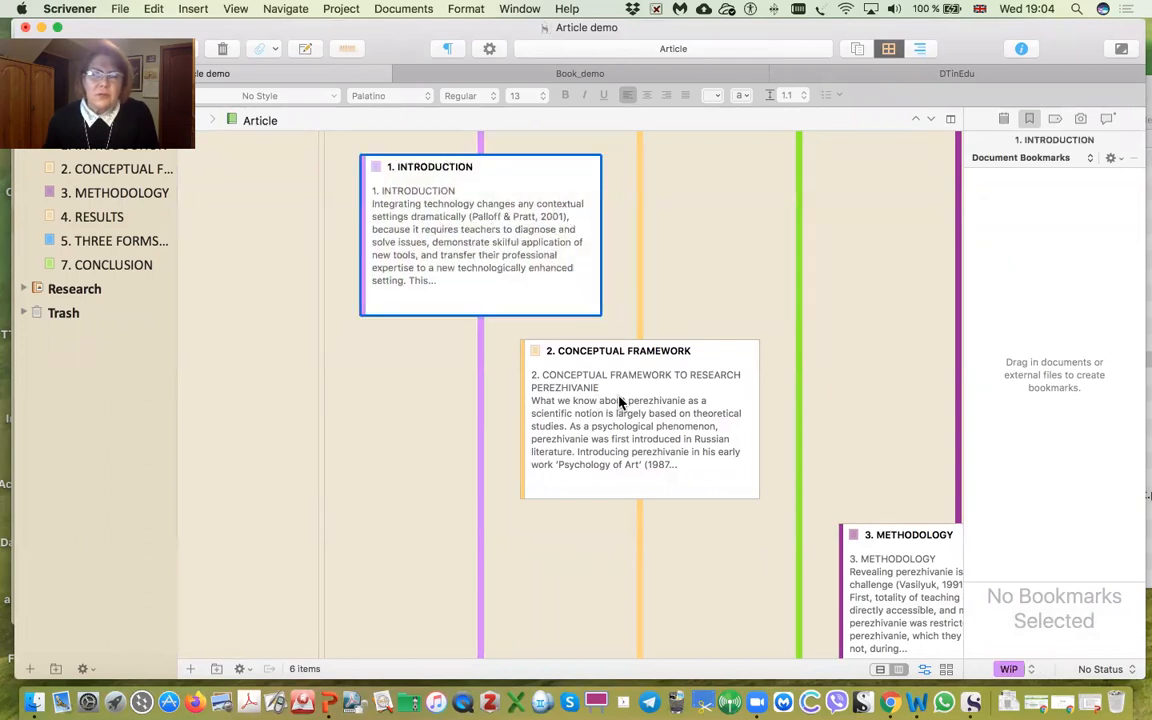
left_click_drag(619, 400, 768, 386)
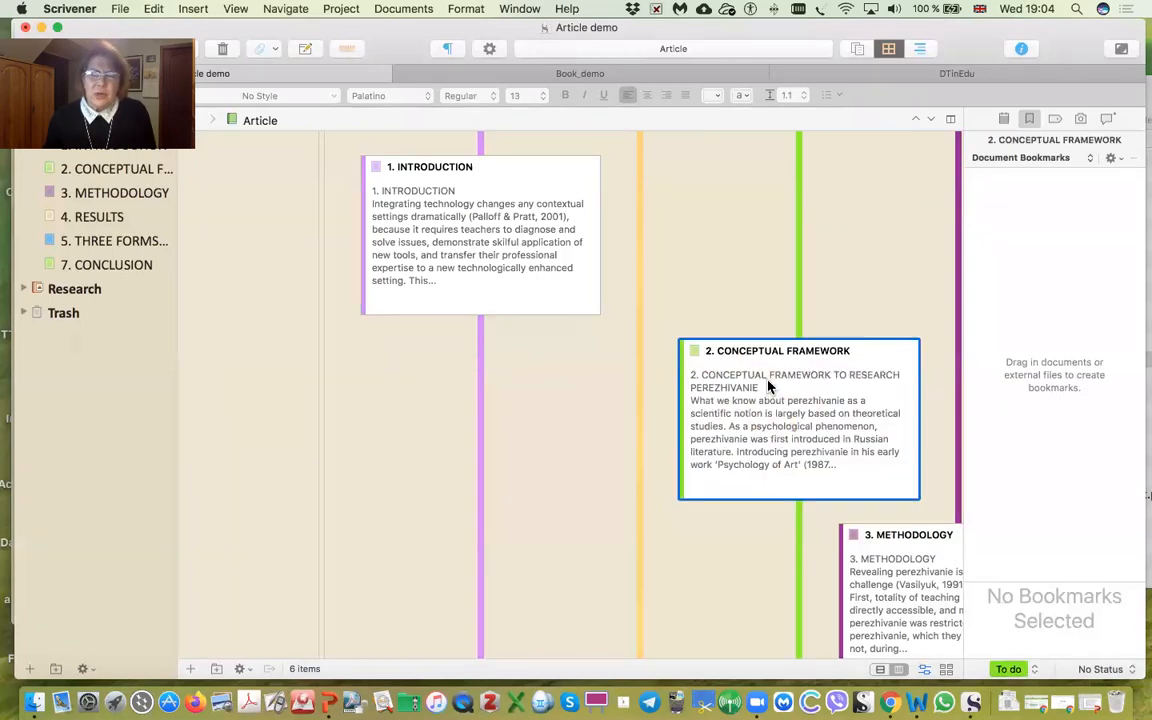
left_click_drag(895, 563, 473, 478)
scroll(661, 505, "down", 2)
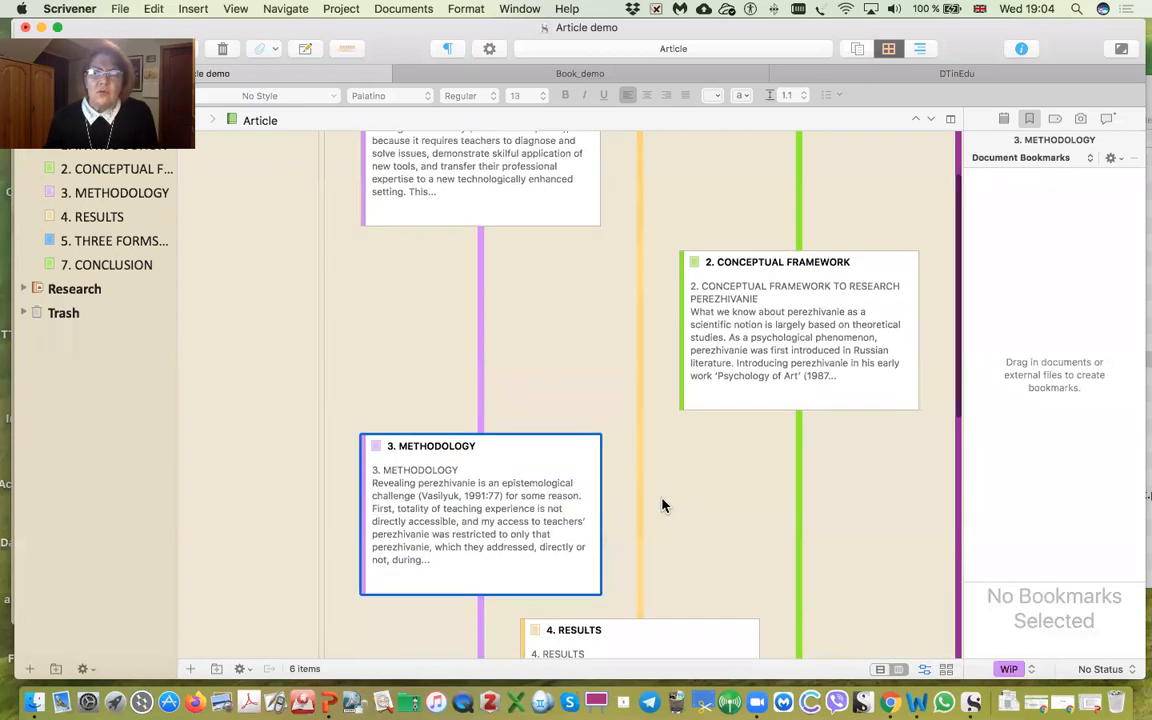
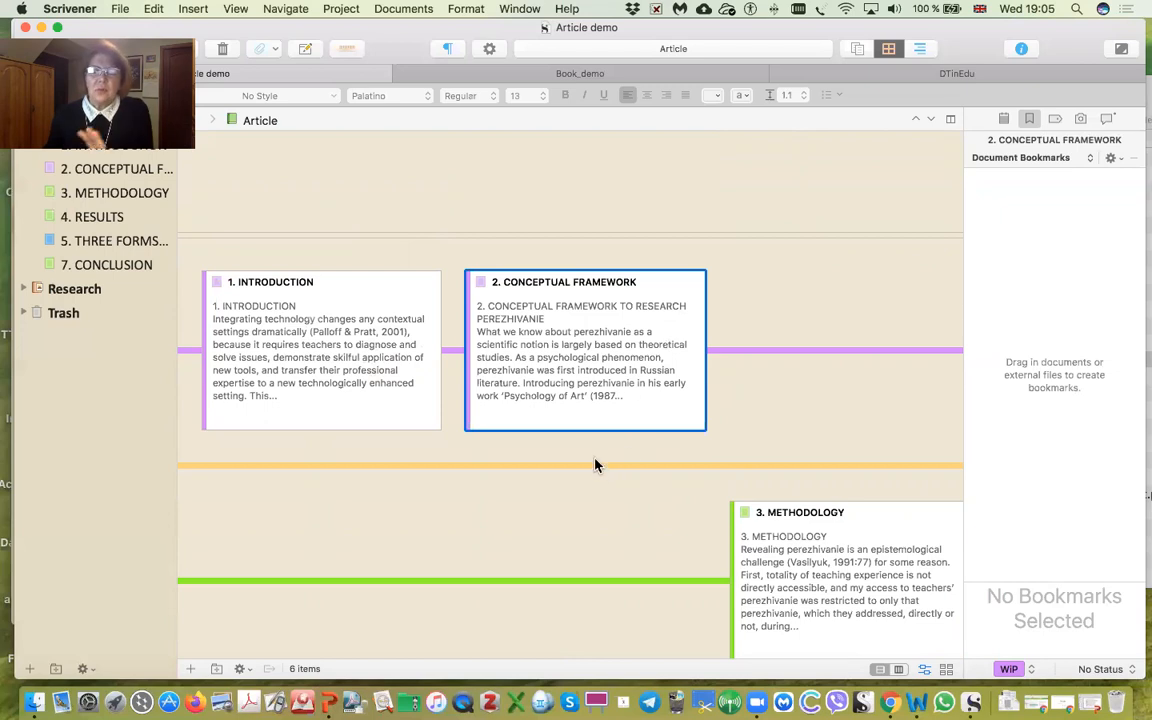
Step: Look over the label rows on the Article corkboard, lower the window slightly and switch the folder back to its text view
scroll(594, 464, "down", 5)
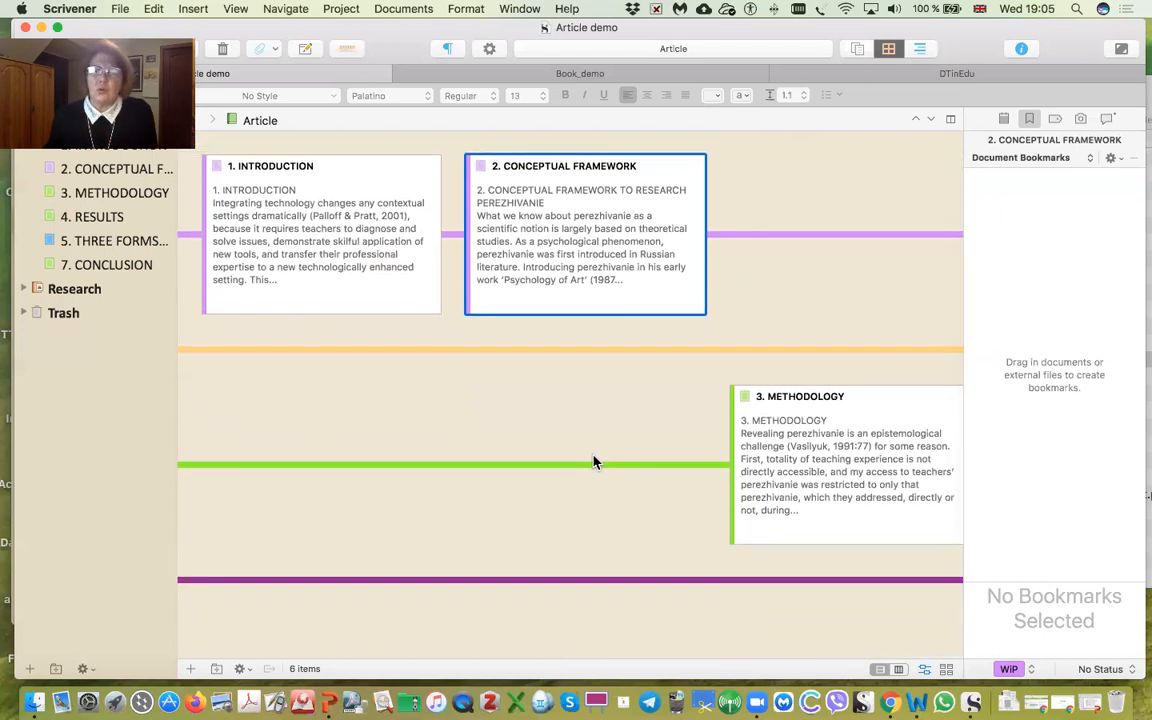
scroll(592, 462, "down", 3)
scroll(593, 462, "up", 6)
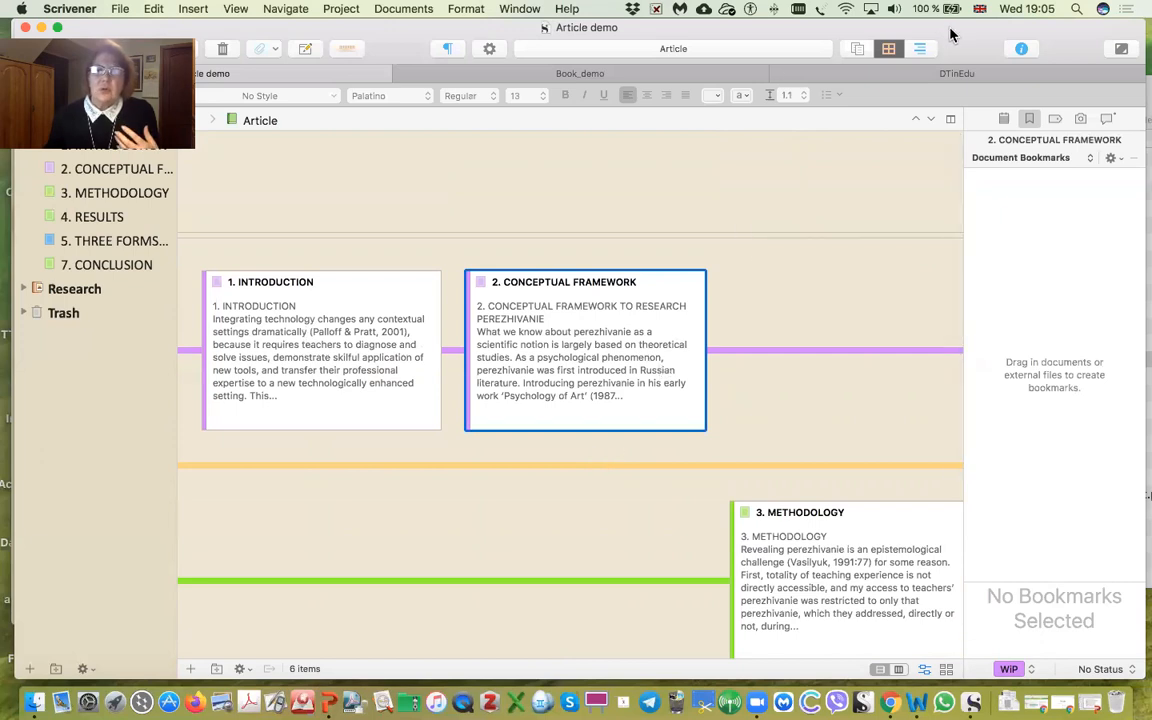
left_click_drag(951, 36, 954, 71)
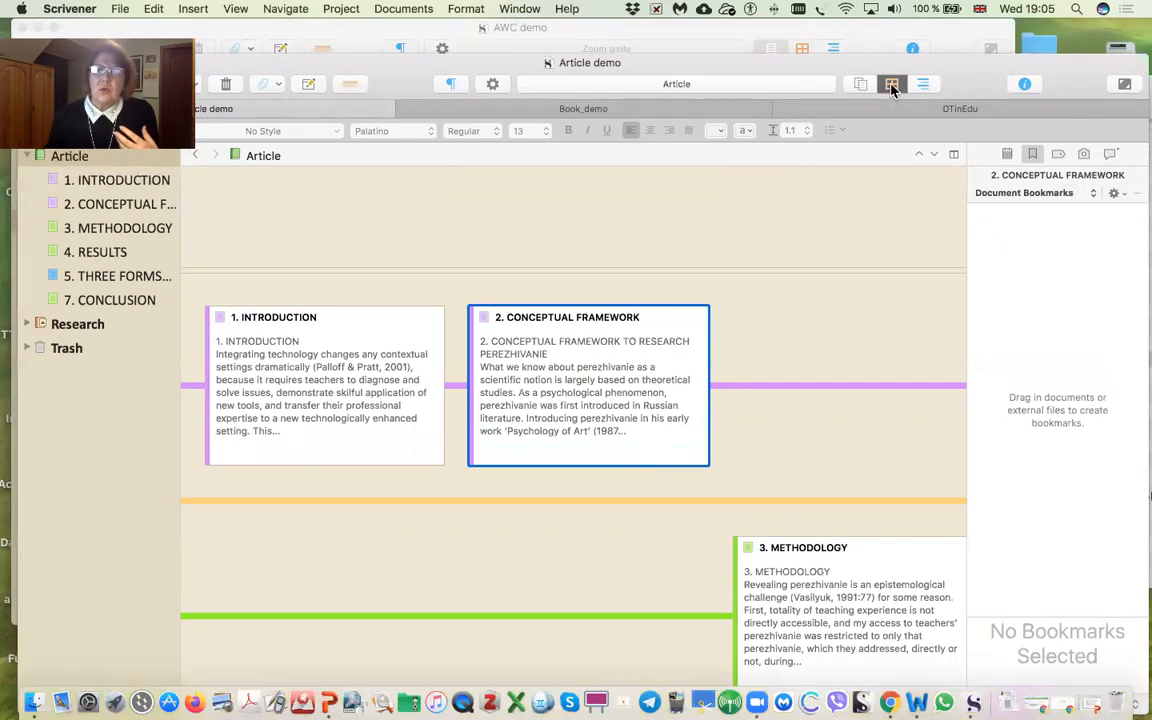
left_click(892, 85)
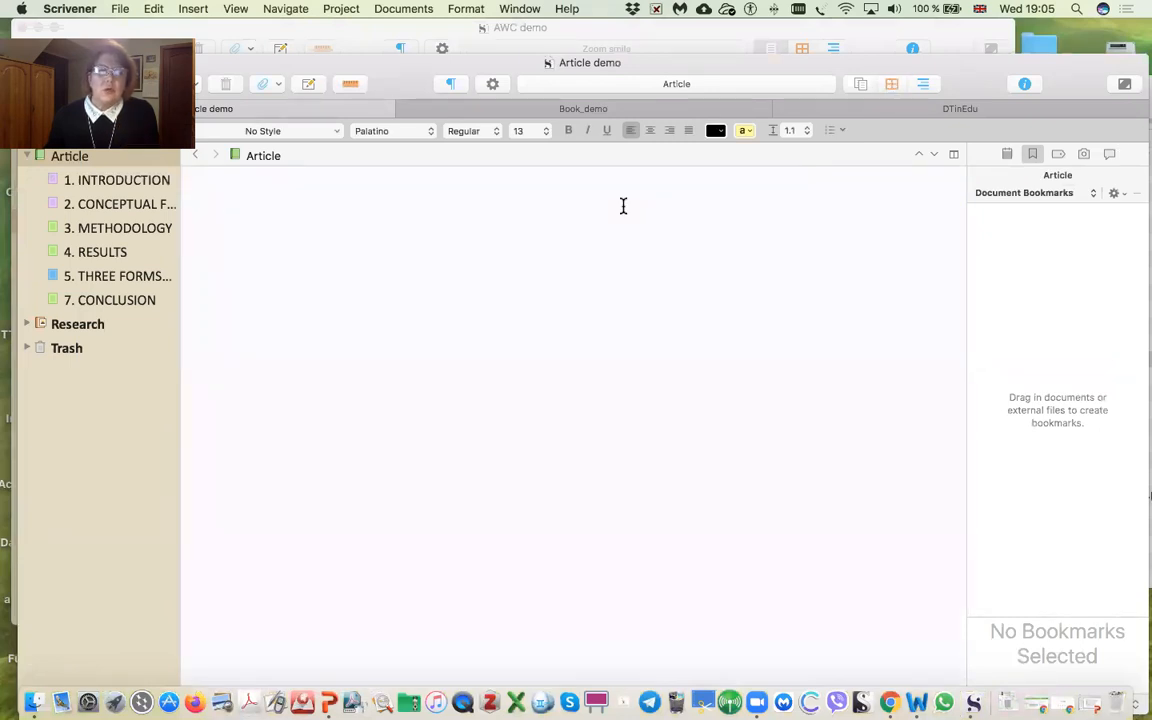
Step: Reposition the Article demo window at the upper-left edge of the screen
left_click_drag(977, 80, 946, 51)
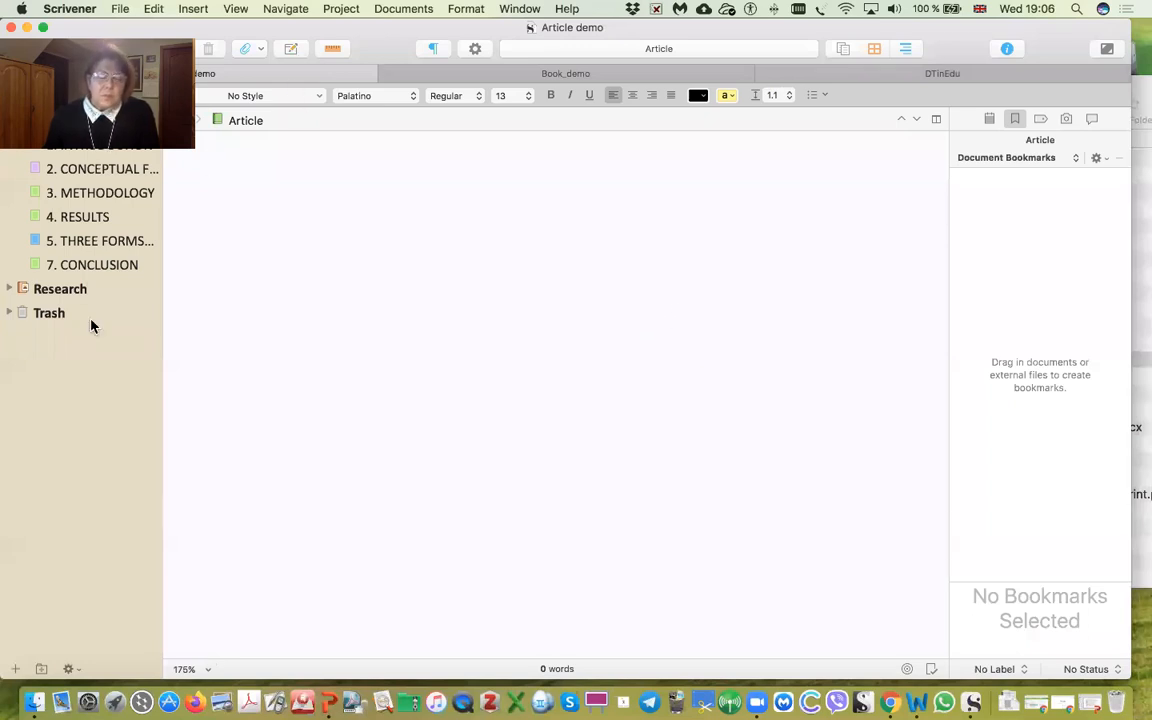
left_click(111, 375)
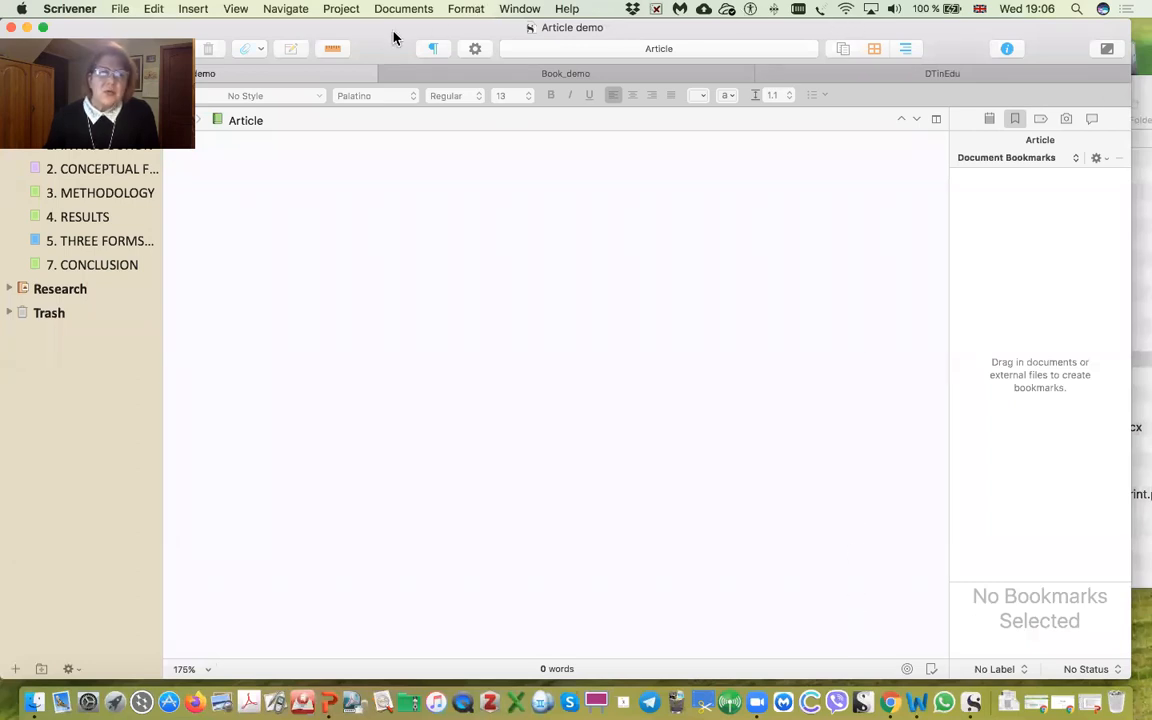
left_click_drag(357, 32, 447, 32)
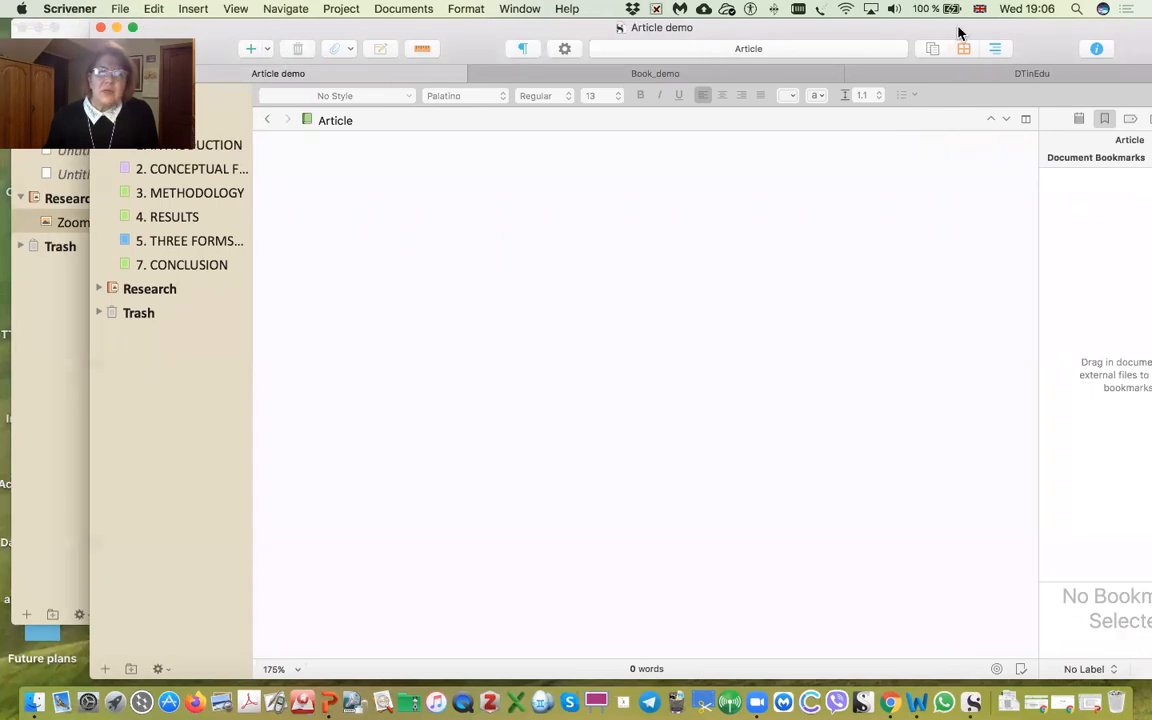
left_click_drag(348, 21, 258, 18)
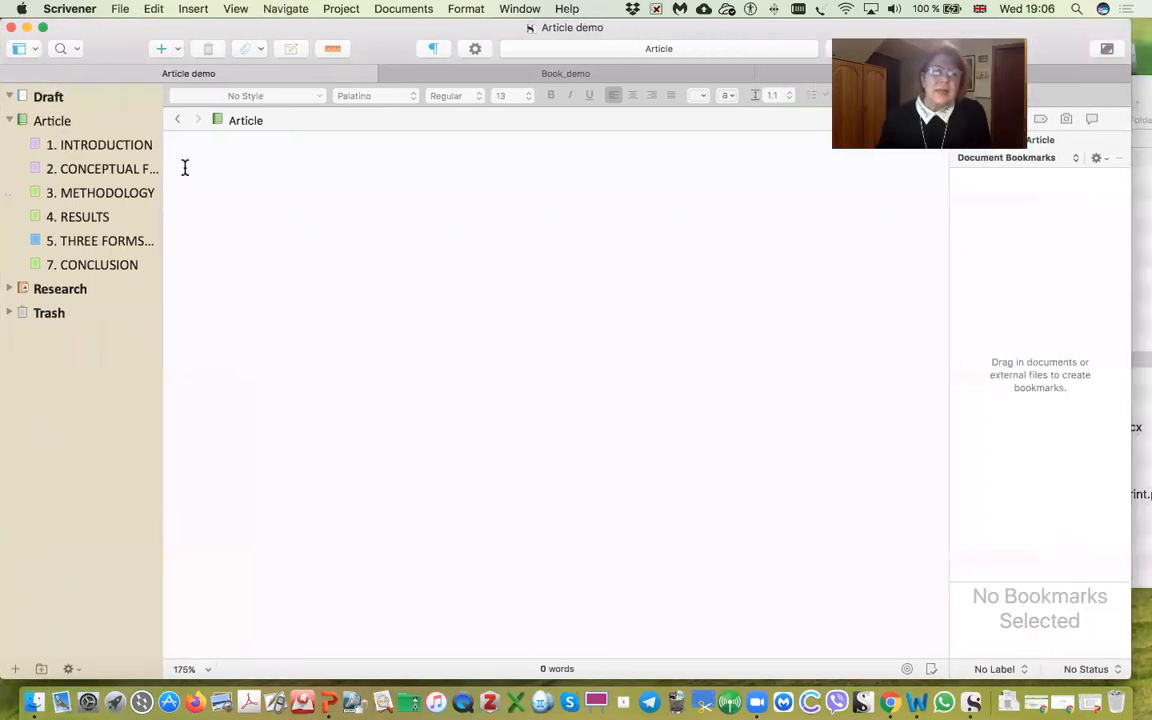
Step: Open 1. INTRODUCTION, hide the inspector and widen the window so the text fills the freed space
left_click(84, 148)
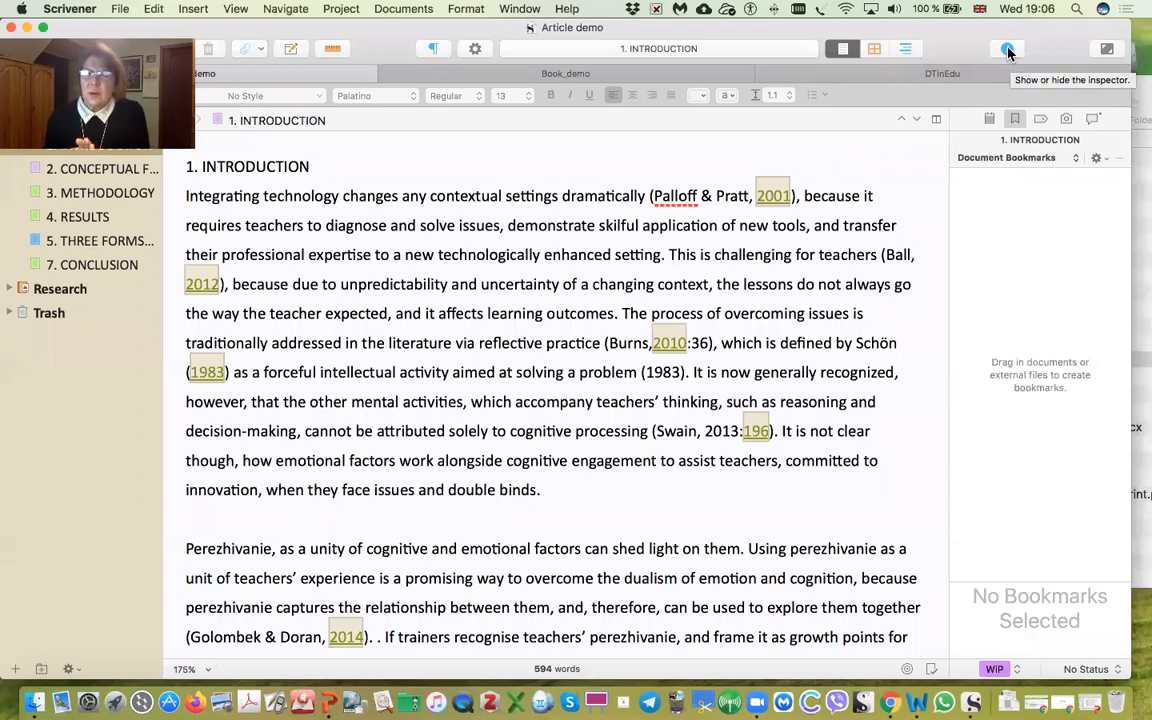
left_click(1007, 51)
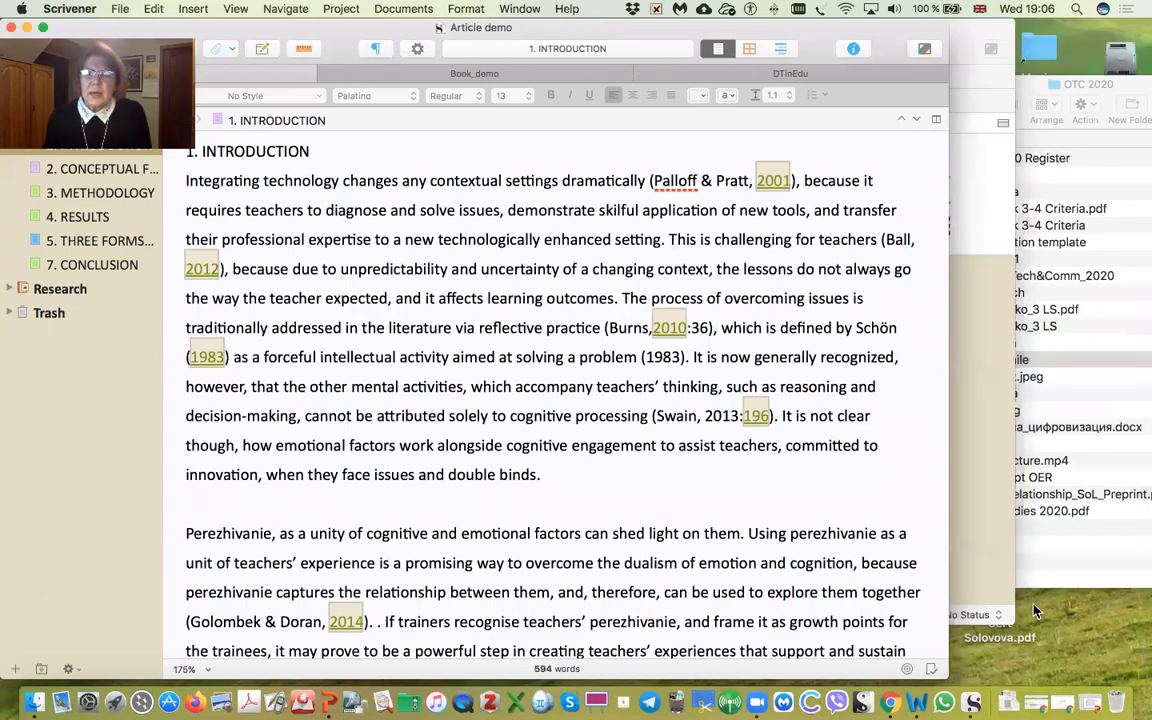
left_click_drag(938, 672, 1119, 678)
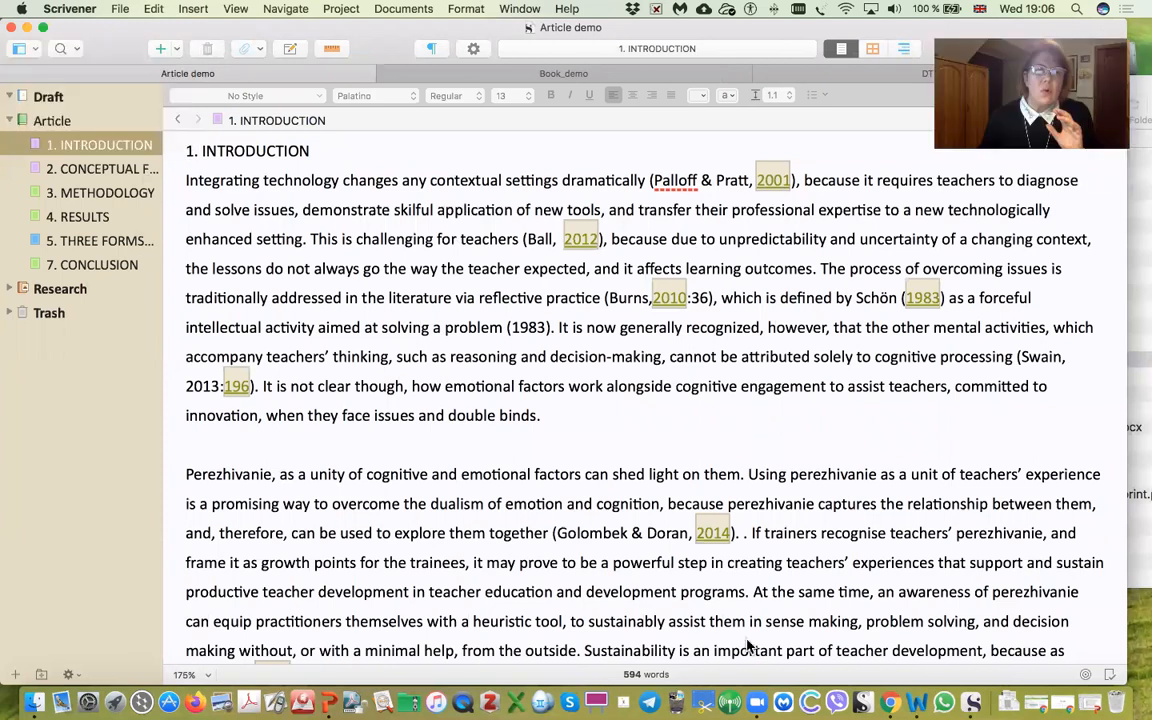
scroll(548, 521, "down", 1)
scroll(548, 521, "up", 1)
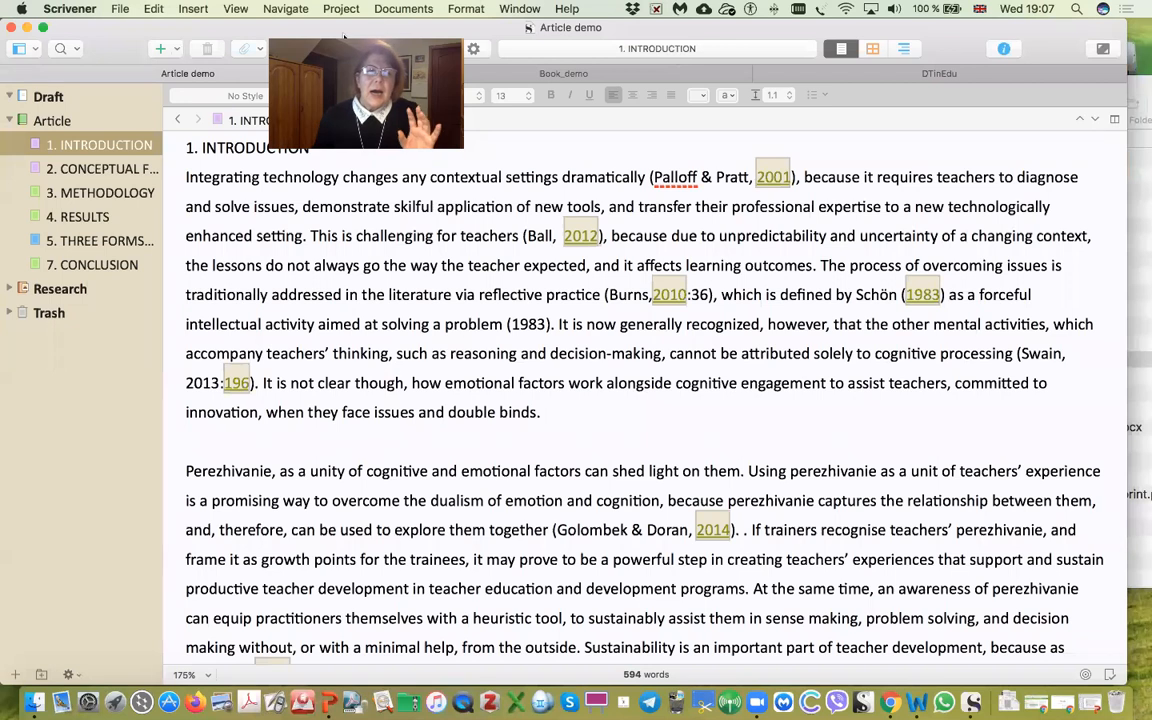
Step: Split the editor side by side and open 2. CONCEPTUAL FRAMEWORK next to 1. INTRODUCTION
left_click(1115, 122)
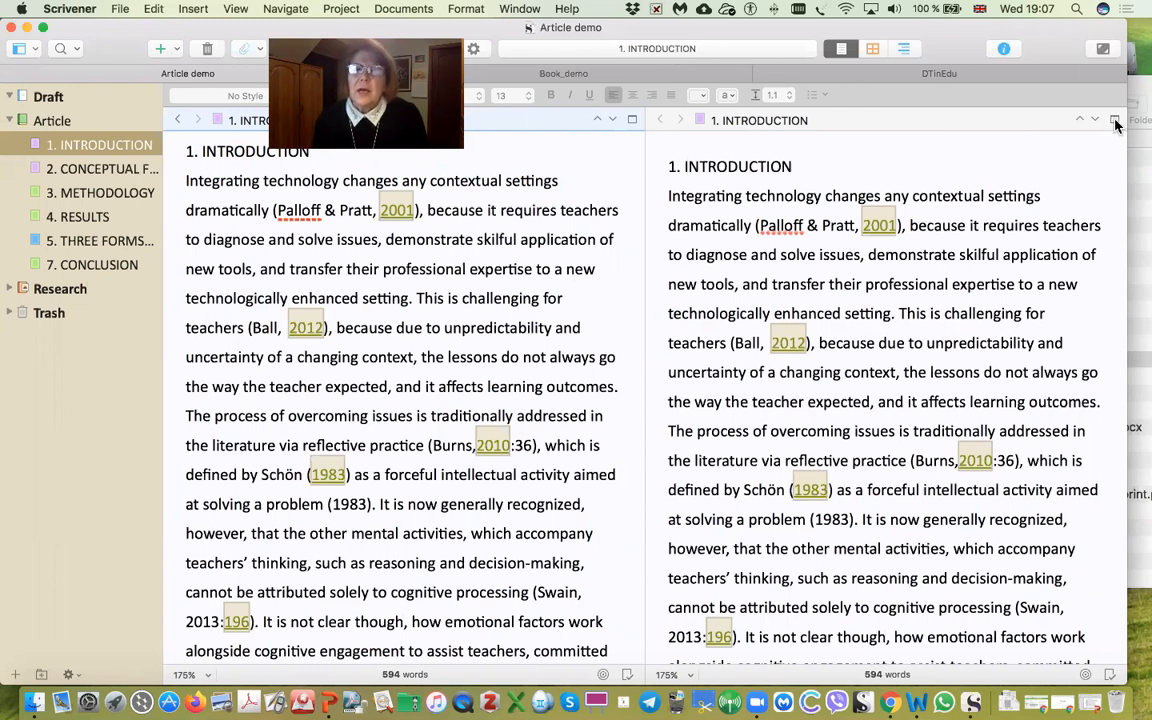
scroll(997, 182, "down", 2)
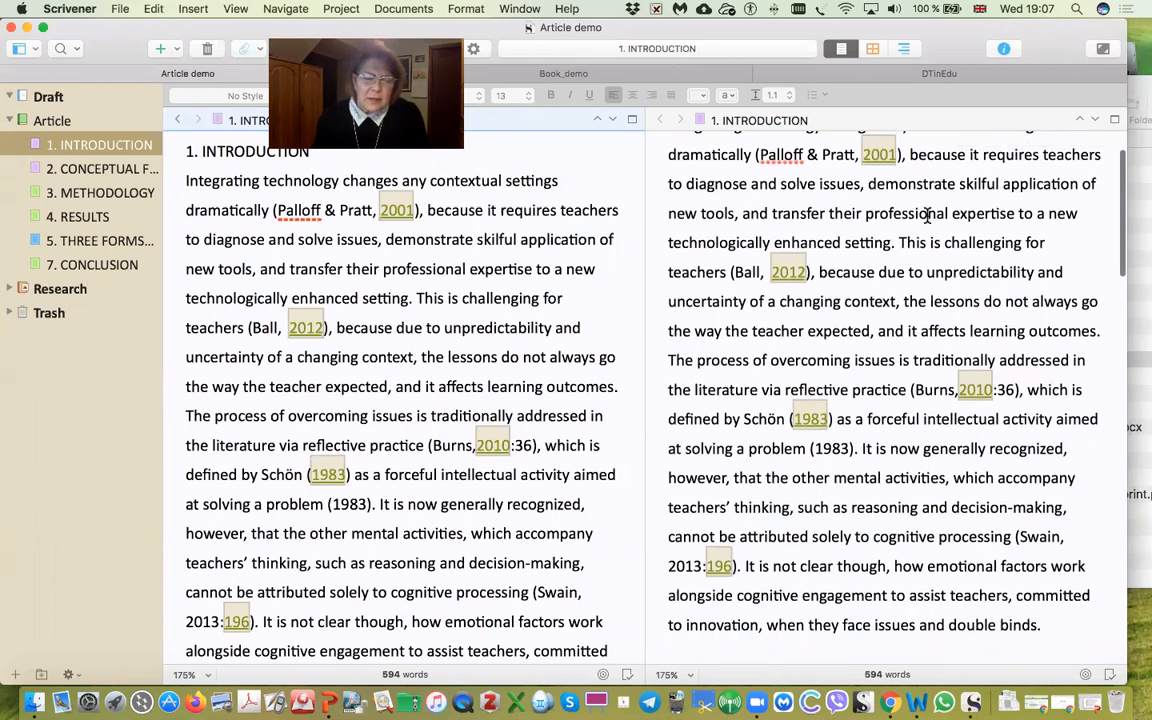
scroll(928, 217, "up", 2)
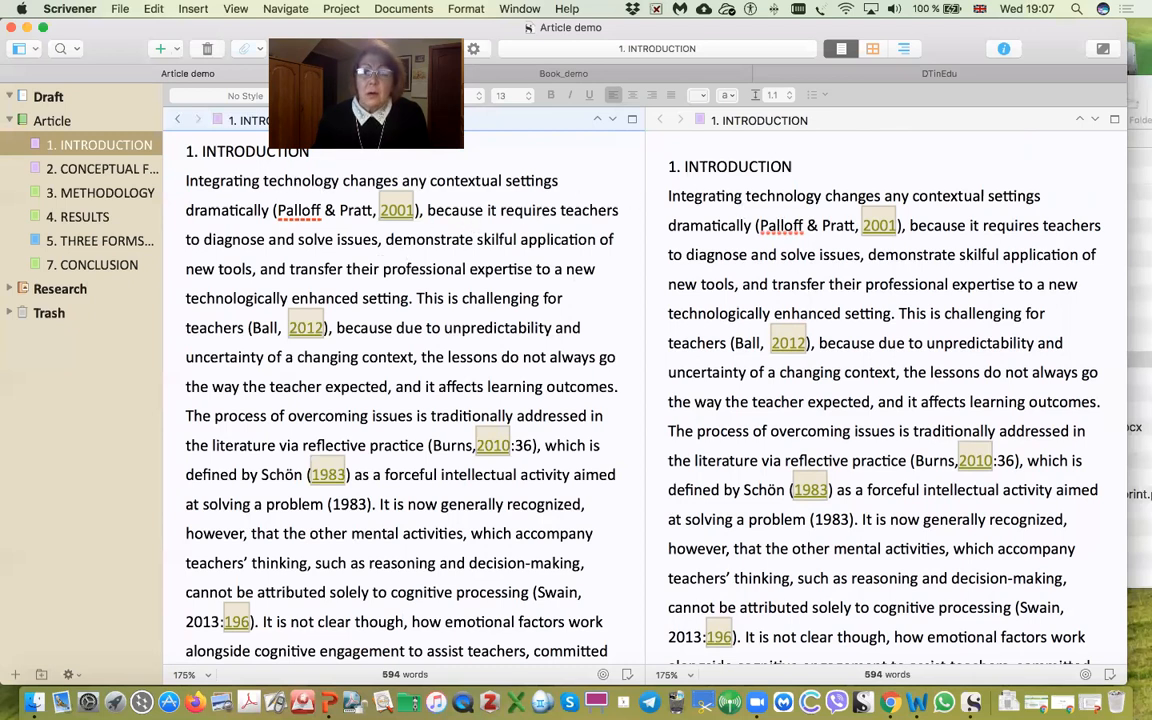
left_click(78, 172)
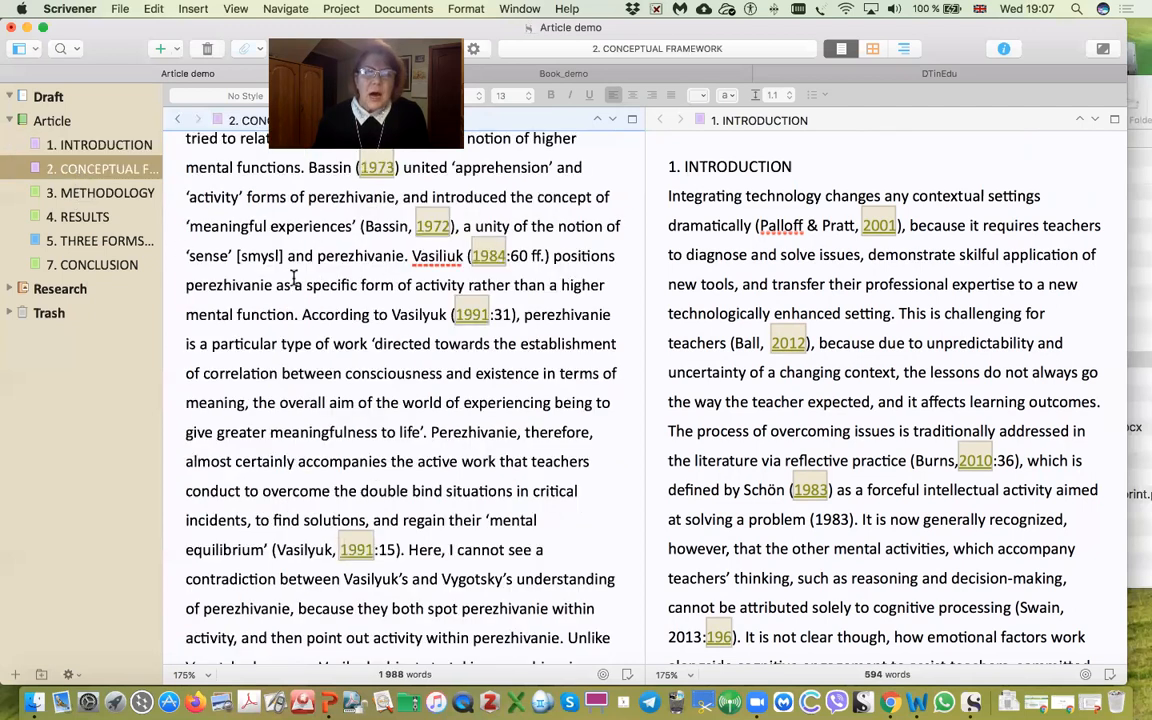
scroll(365, 250, "up", 5)
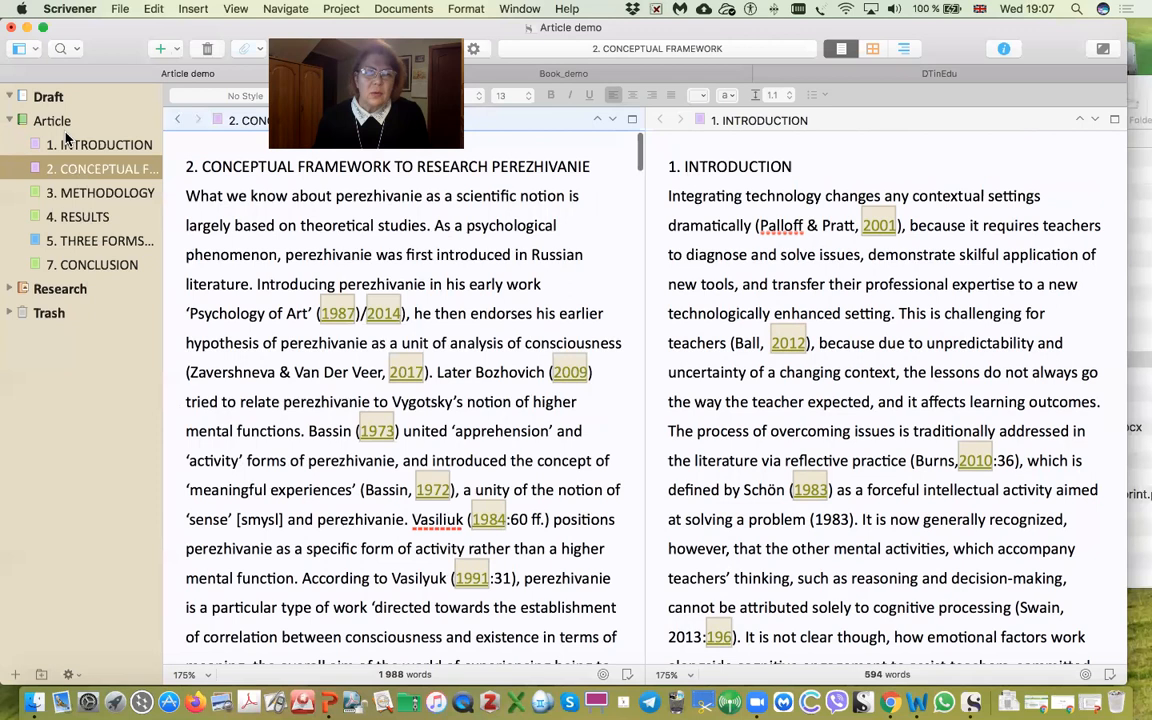
Step: Open 4. RESULTS beside 1. INTRODUCTION in the split editor and make the 4. RESULTS pane wider than its neighbour
left_click(65, 217)
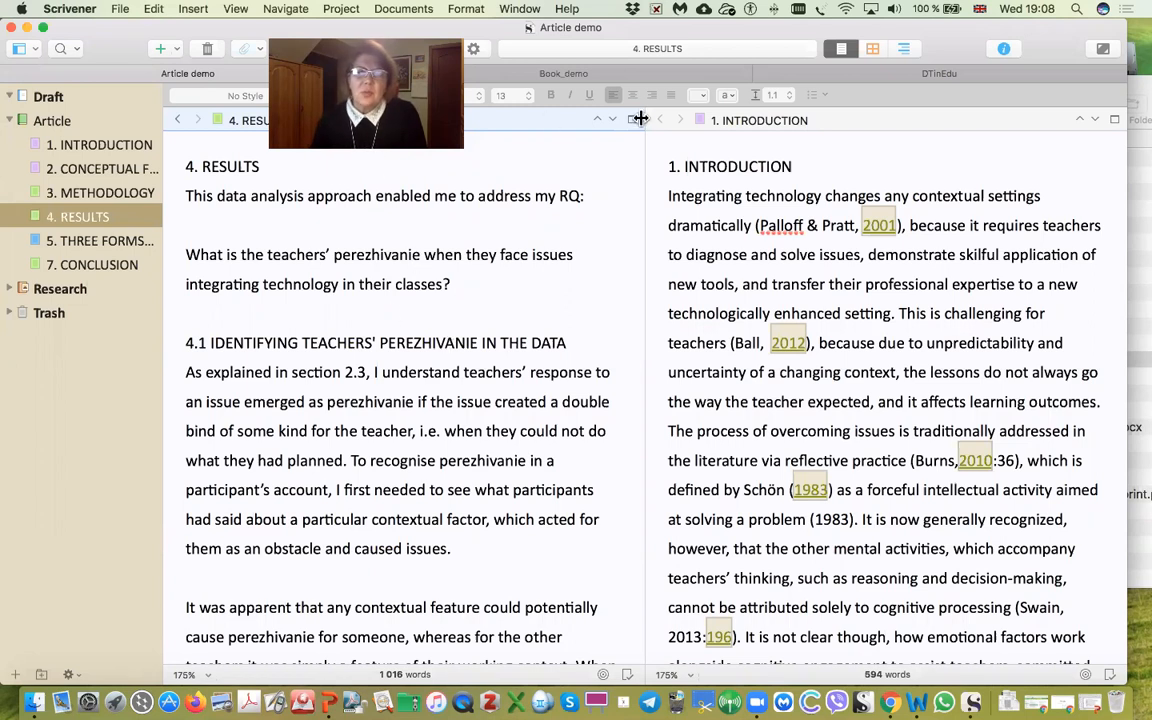
left_click_drag(640, 118, 864, 141)
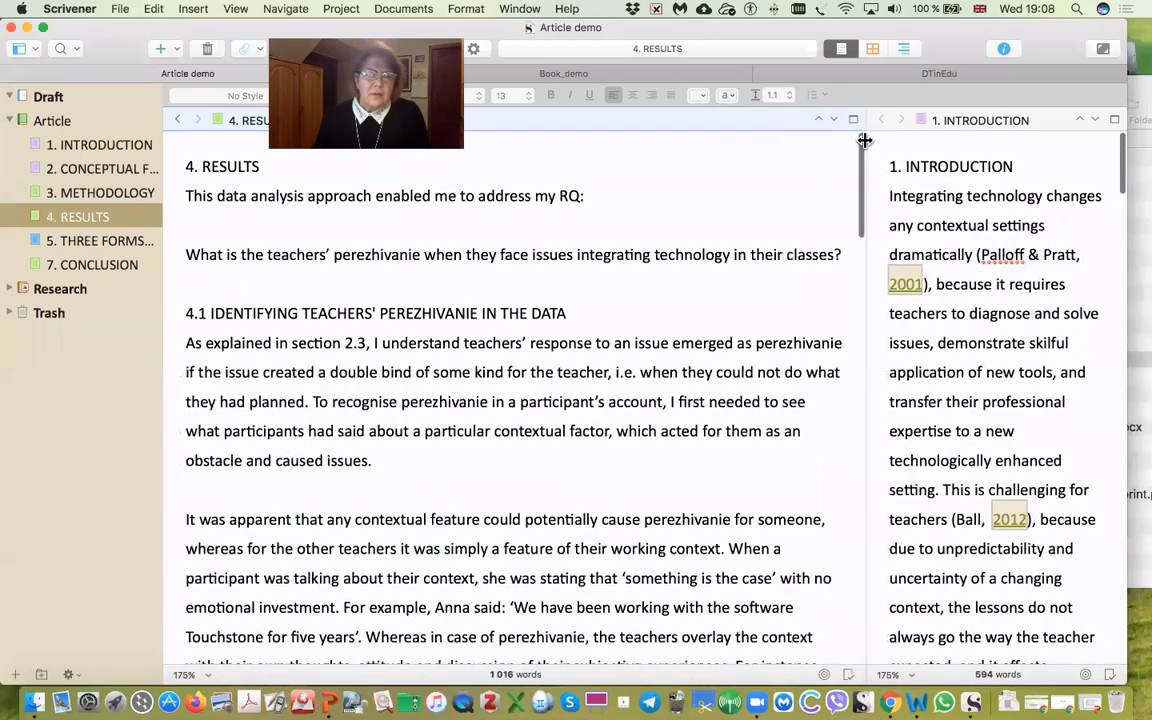
left_click_drag(864, 141, 779, 136)
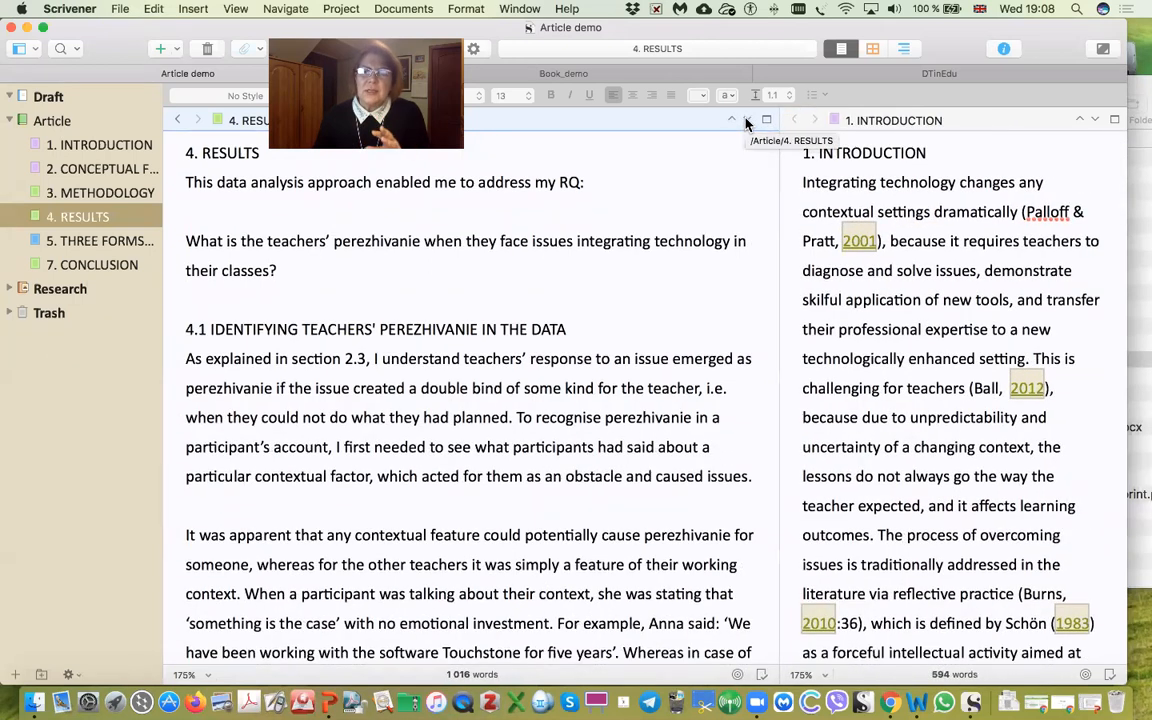
Step: Step back and forth between 4. RESULTS and 5. THREE FORMS OF PEREZHIVANIE in the wider pane and view the beginning of section 5
left_click(745, 121)
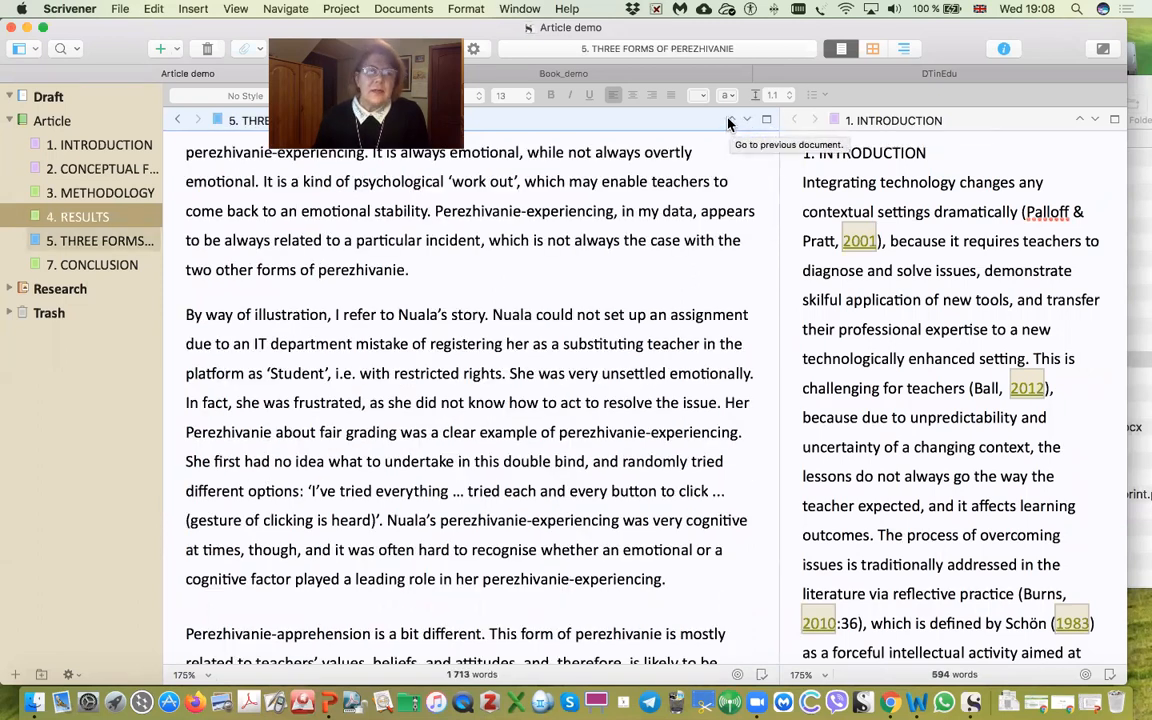
left_click(729, 122)
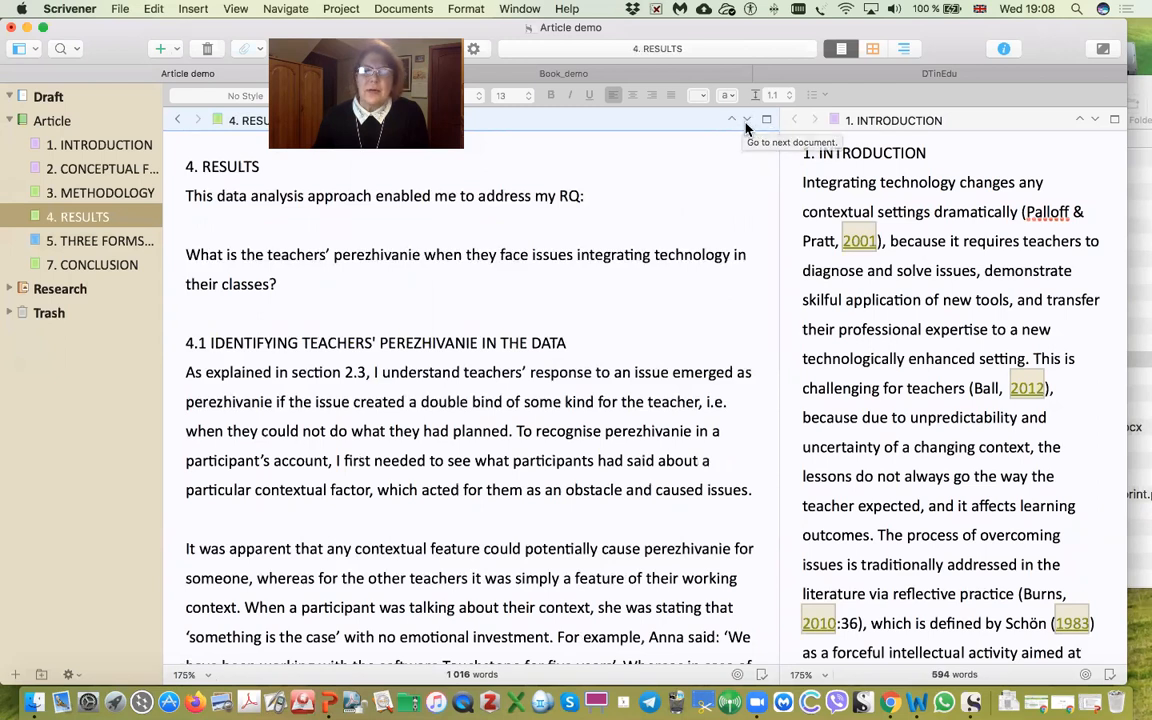
left_click(746, 121)
scroll(607, 306, "up", 5)
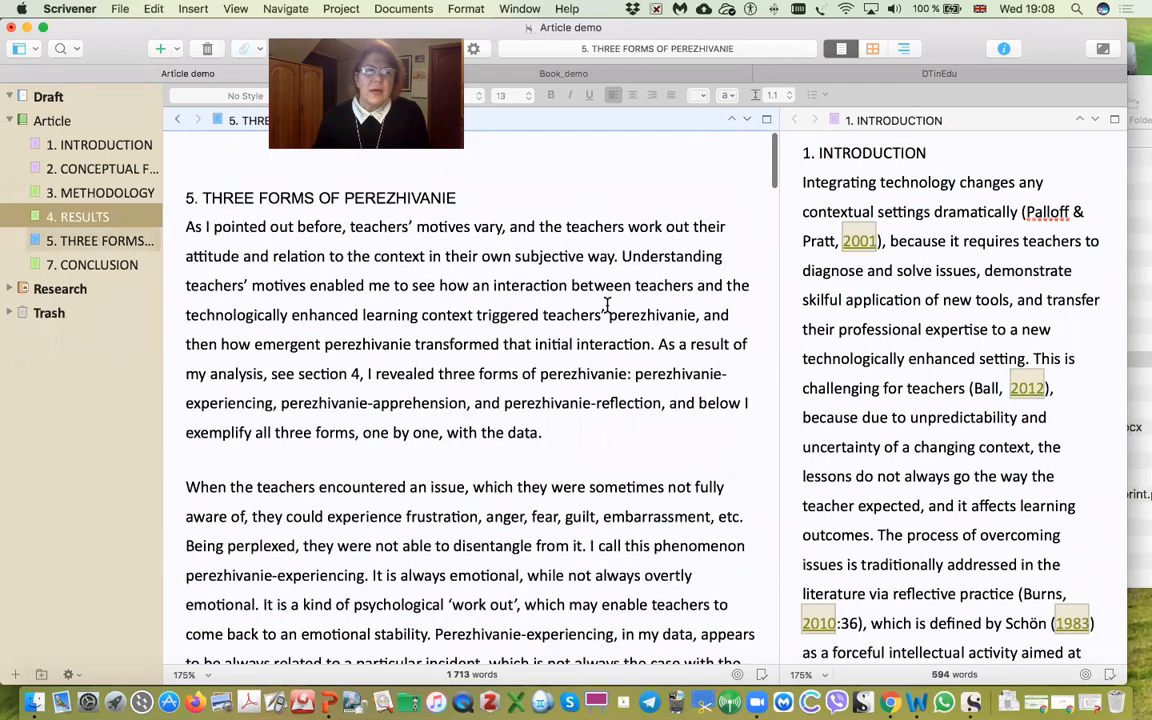
scroll(607, 306, "down", 1)
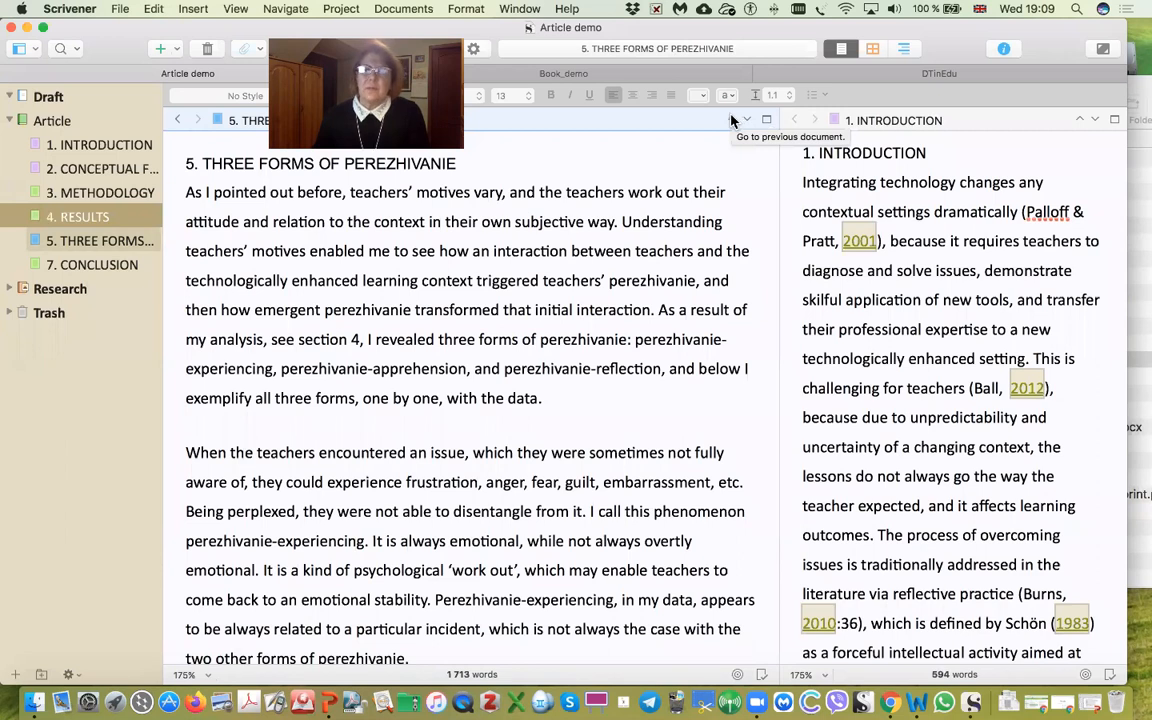
Step: Toggle the split editor off and on repeatedly, ending with 1. INTRODUCTION alone in a single pane
left_click(1115, 122)
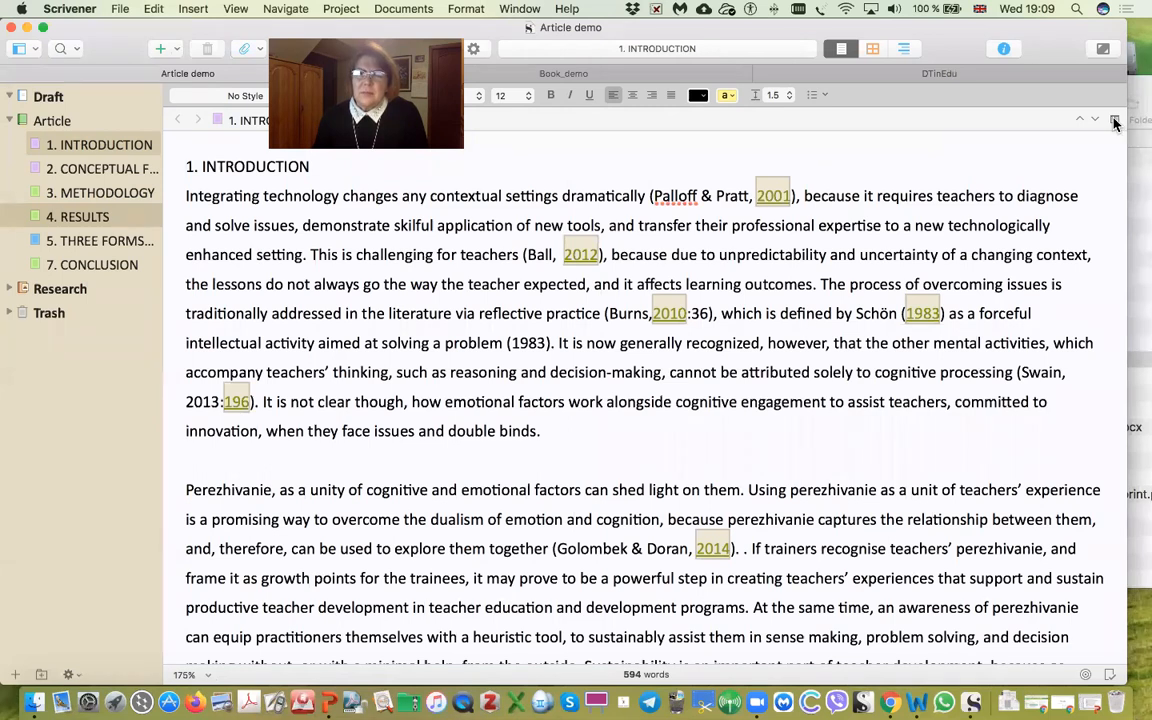
left_click(1115, 121)
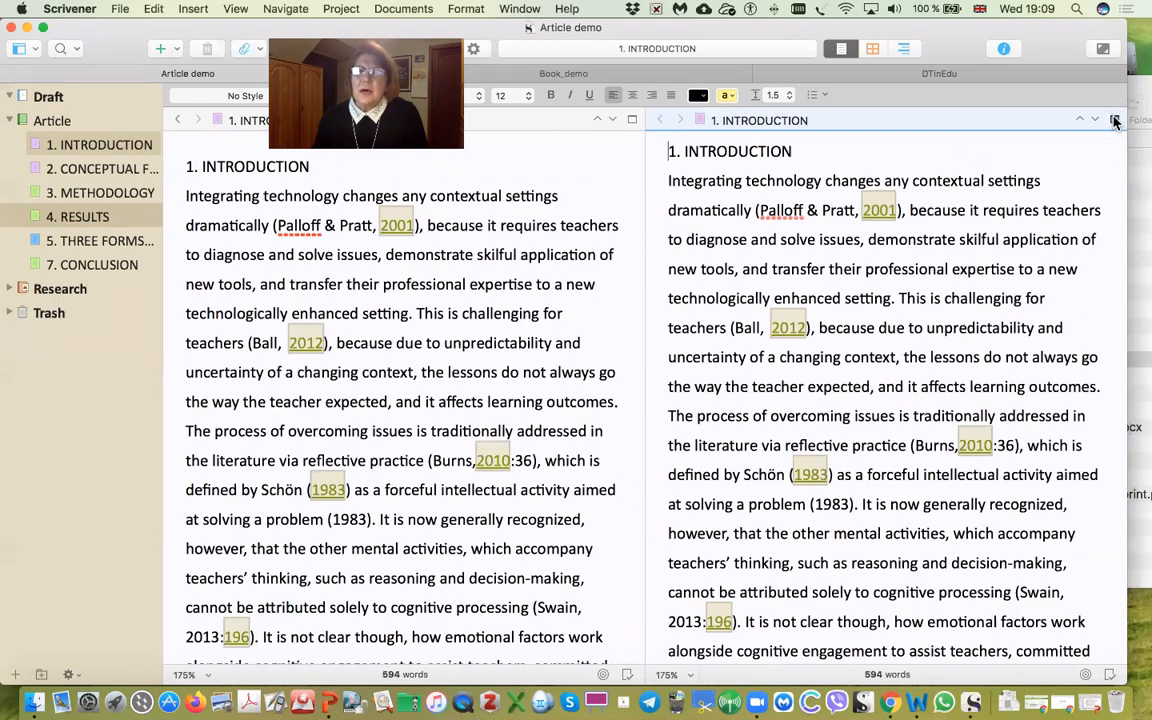
left_click(1115, 121)
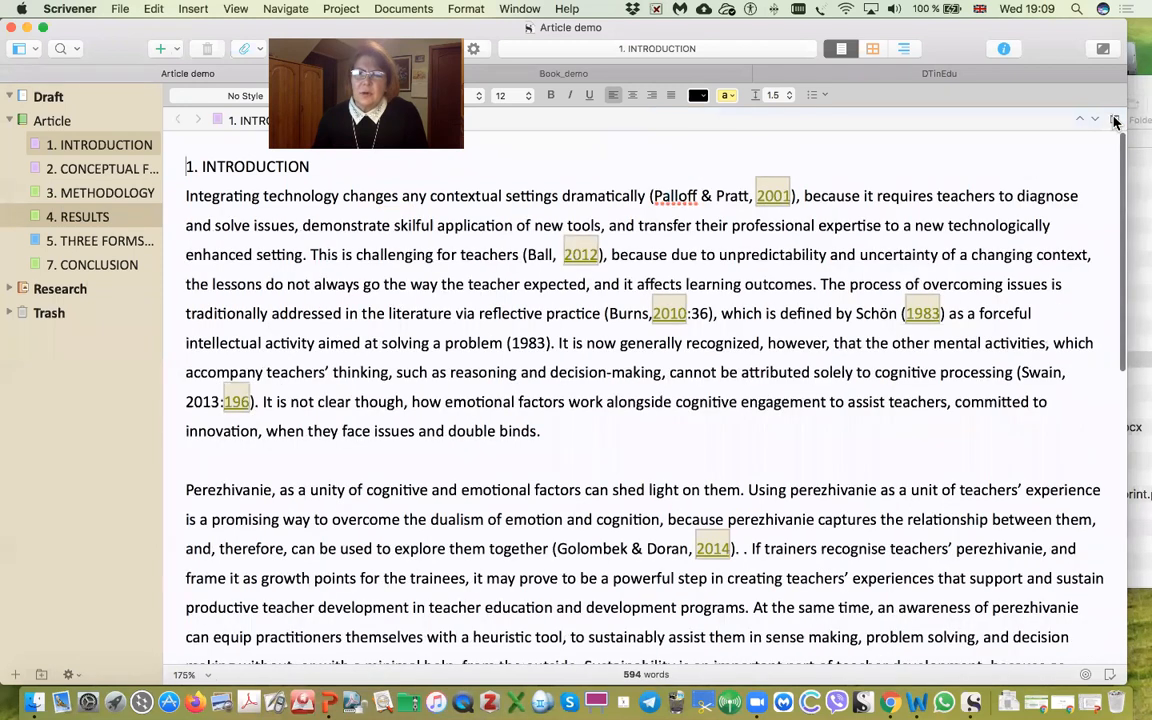
left_click(1115, 121)
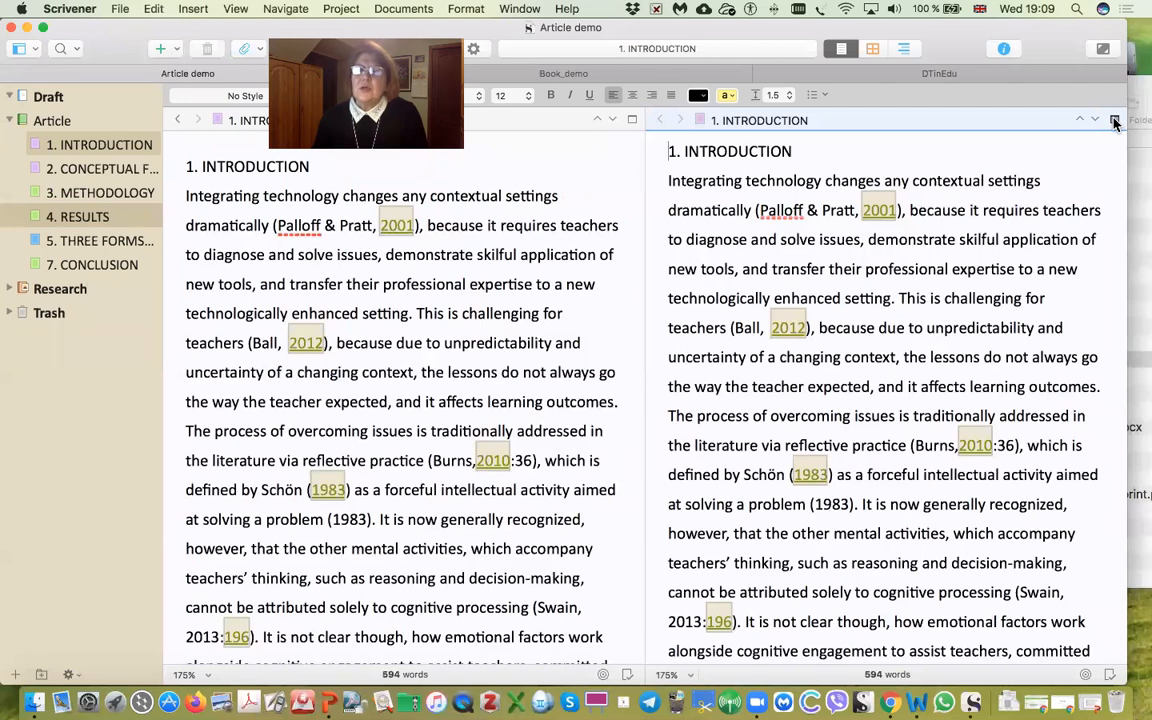
left_click(1115, 121)
right_click(1115, 121)
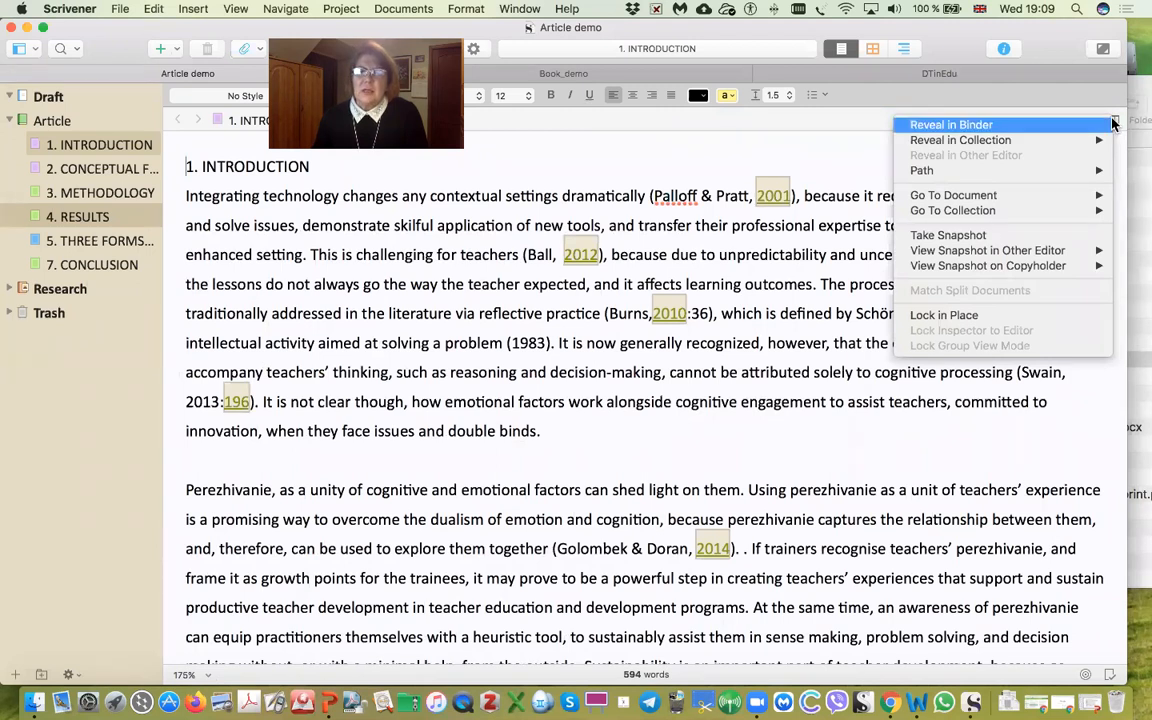
left_click(816, 152)
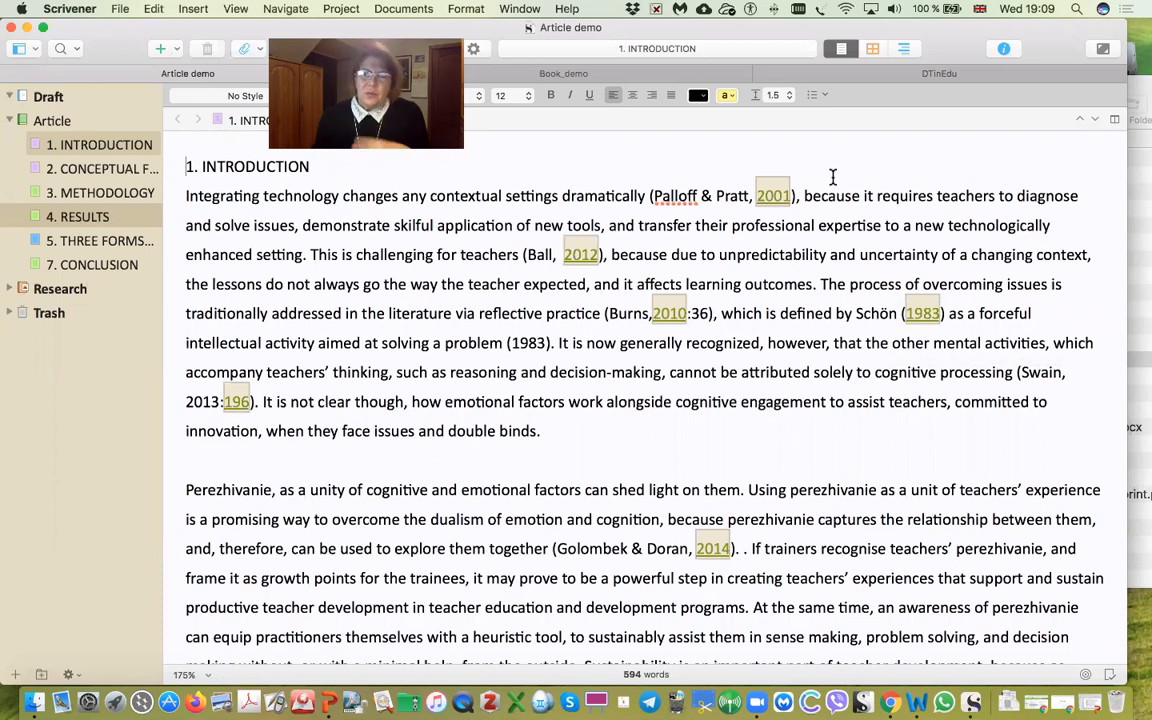
Step: Split the editor again, open 7. CONCLUSION beside 1. INTRODUCTION and make the 7. CONCLUSION pane the wider one
left_click(1114, 119)
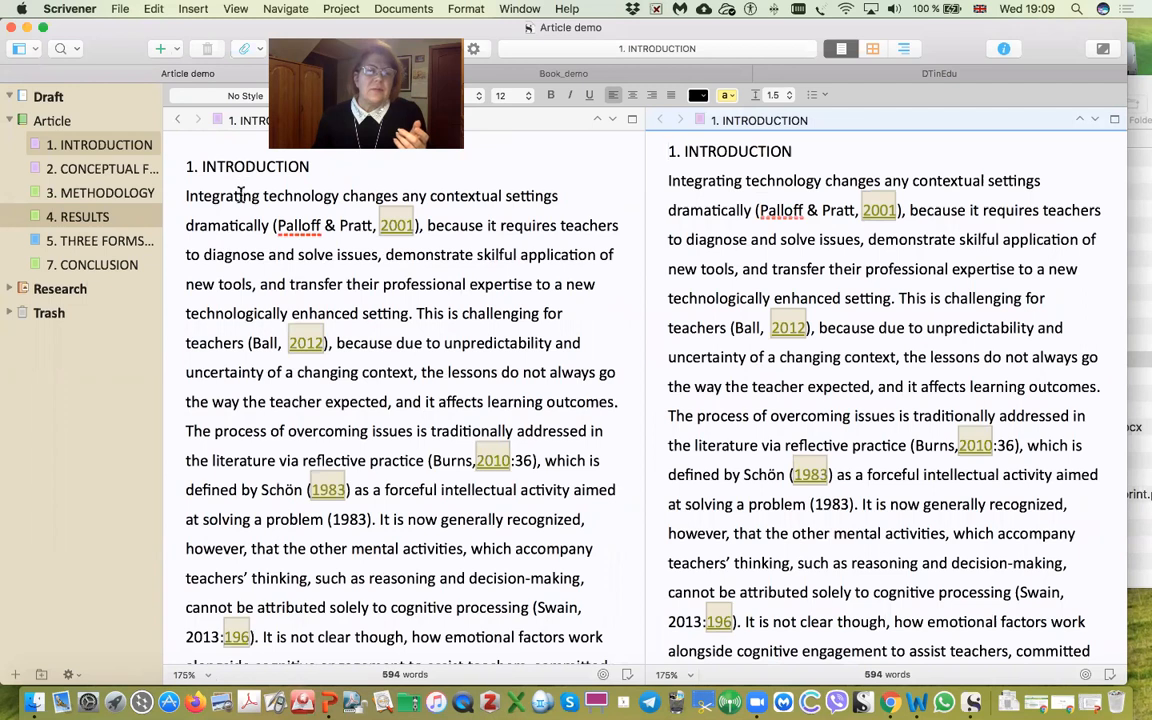
right_click(116, 263)
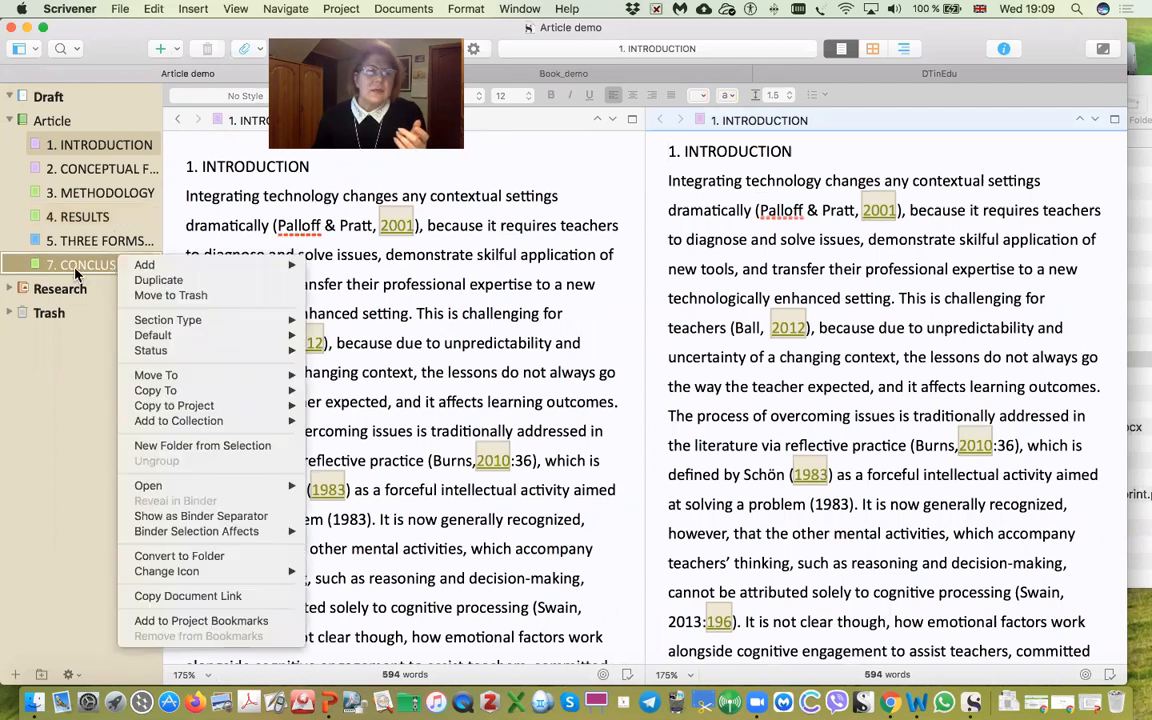
left_click(77, 266)
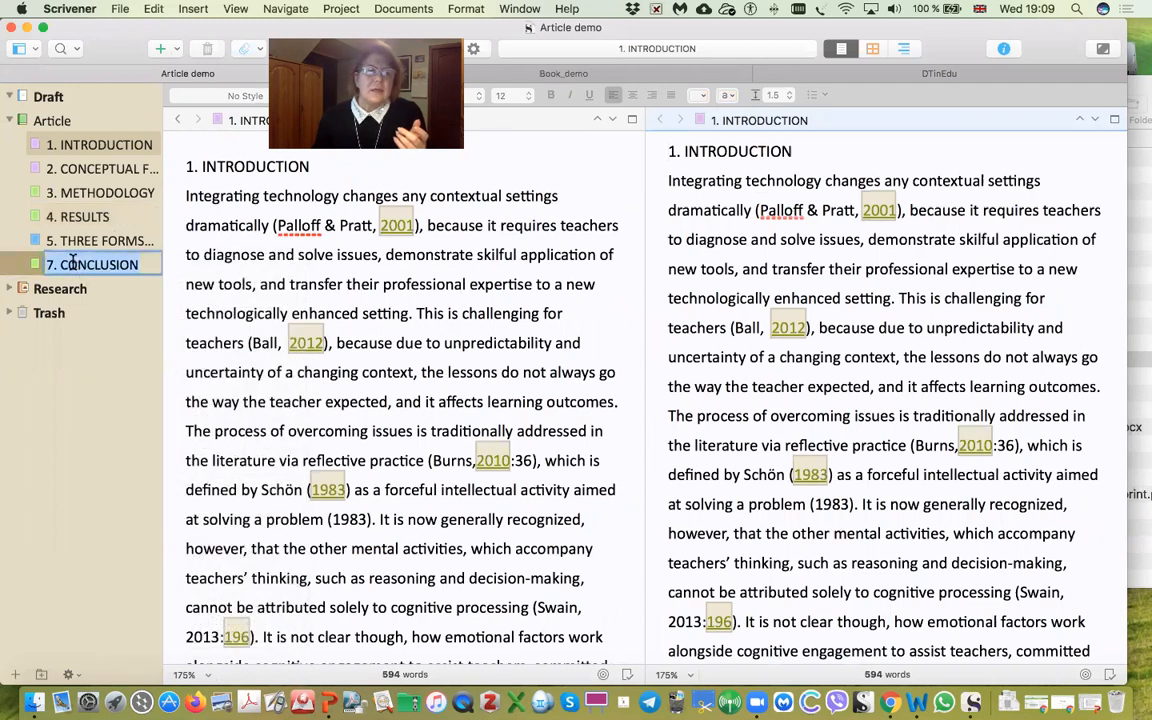
left_click(33, 265)
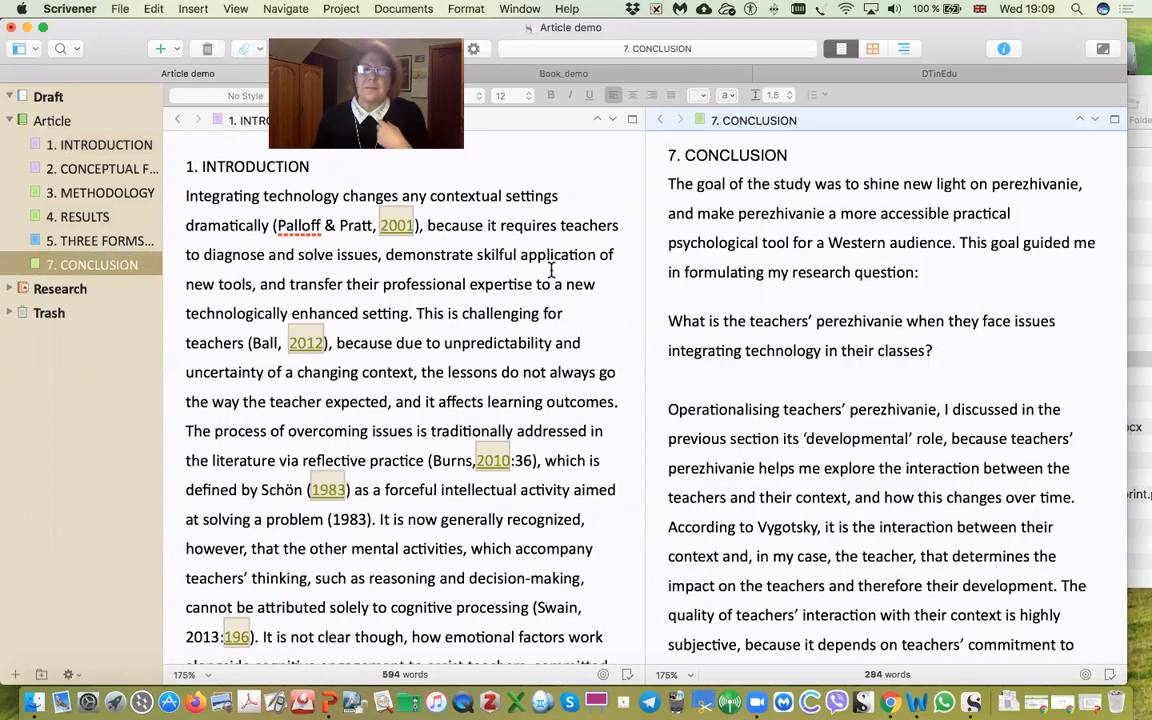
left_click_drag(645, 121, 415, 121)
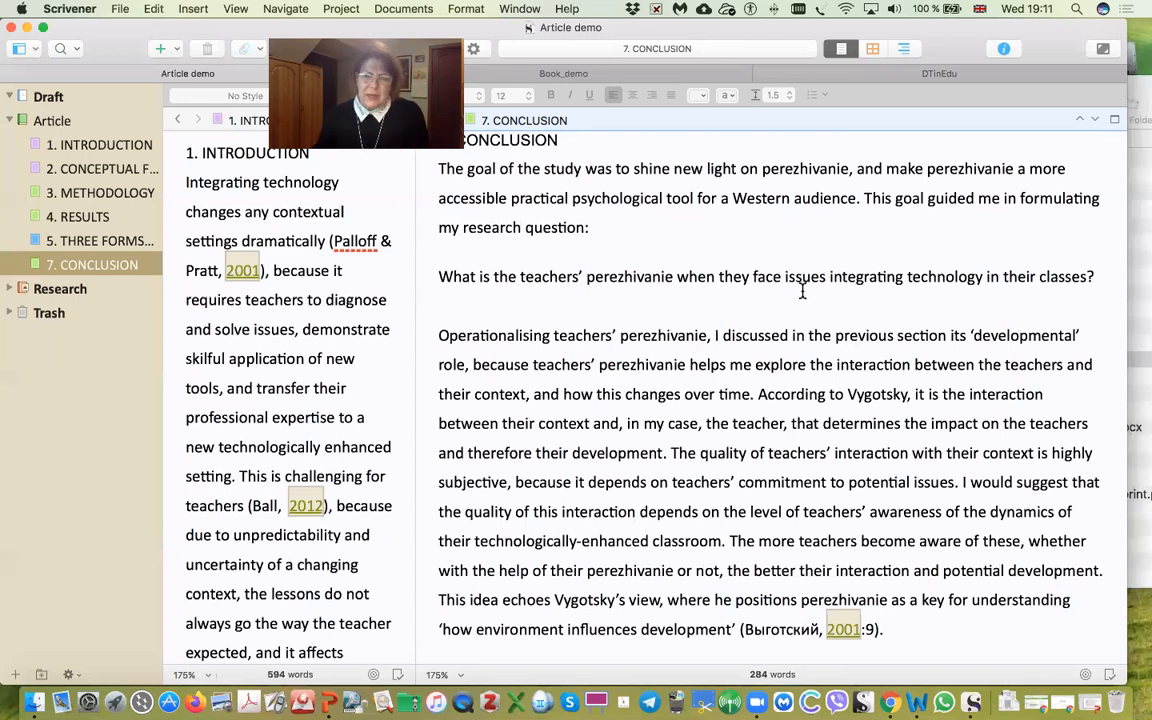
Step: Close the split to keep only 7. CONCLUSION, and highlight its adjectives with Linguistic Focus
left_click(1114, 120)
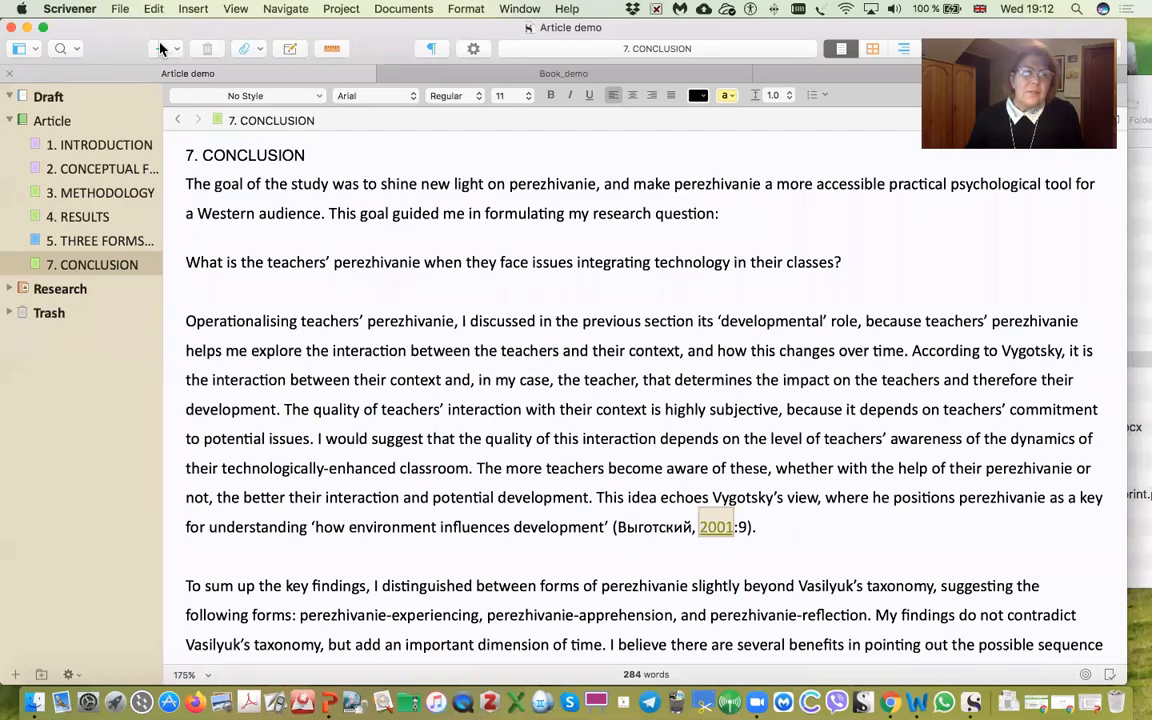
left_click(152, 9)
left_click(152, 9)
left_click(152, 9)
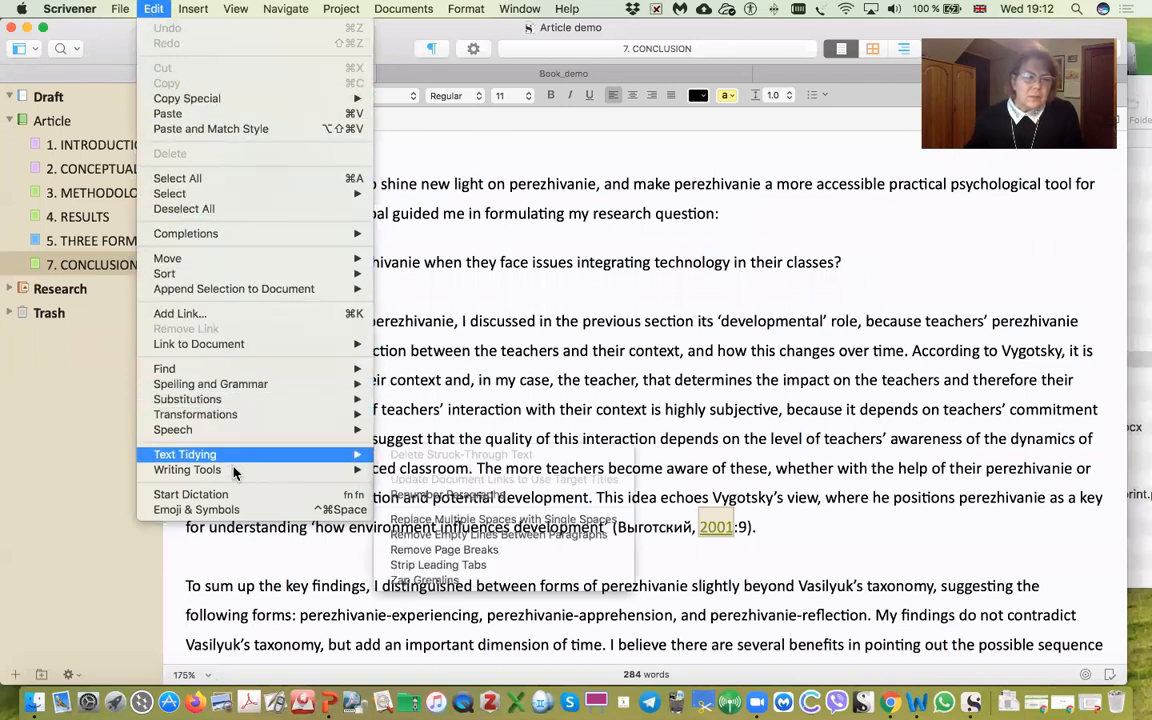
mouse_move(230, 475)
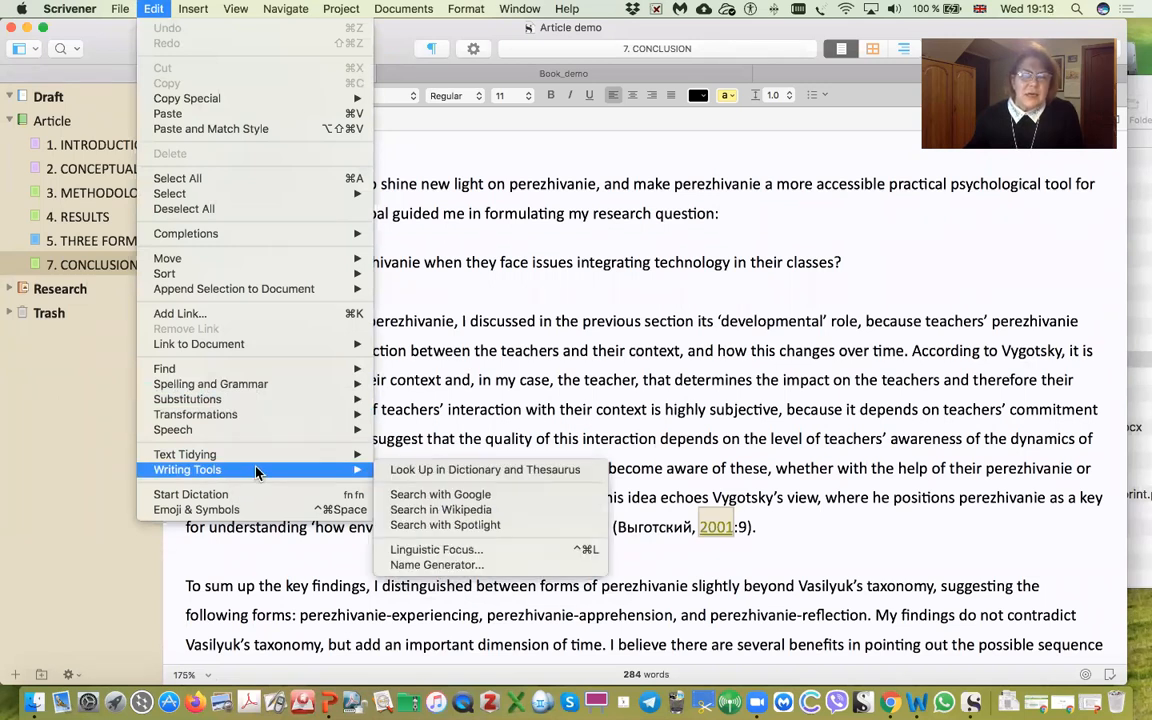
left_click(438, 552)
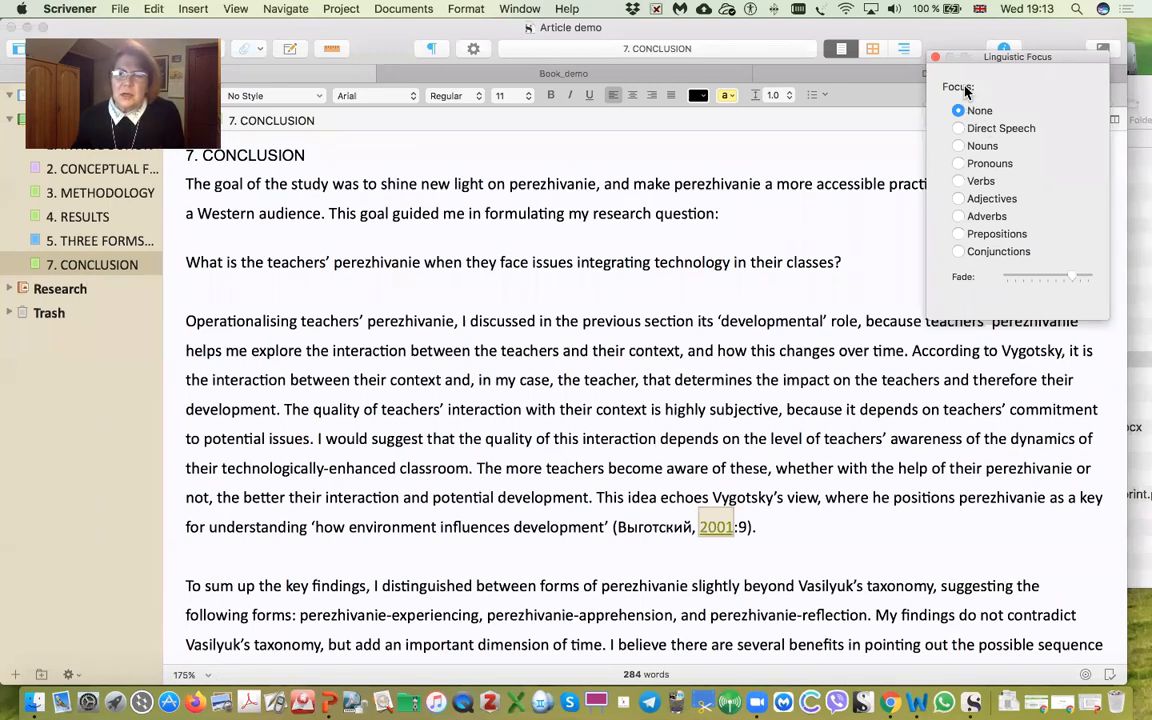
left_click(958, 199)
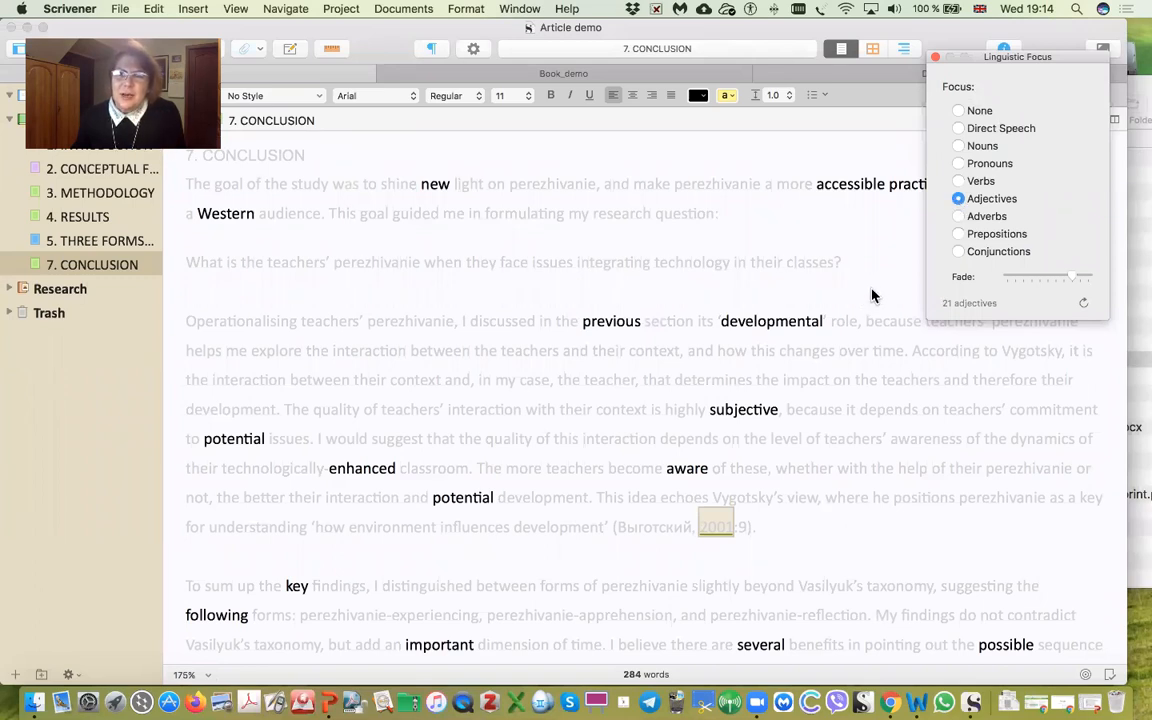
scroll(728, 285, "down", 1)
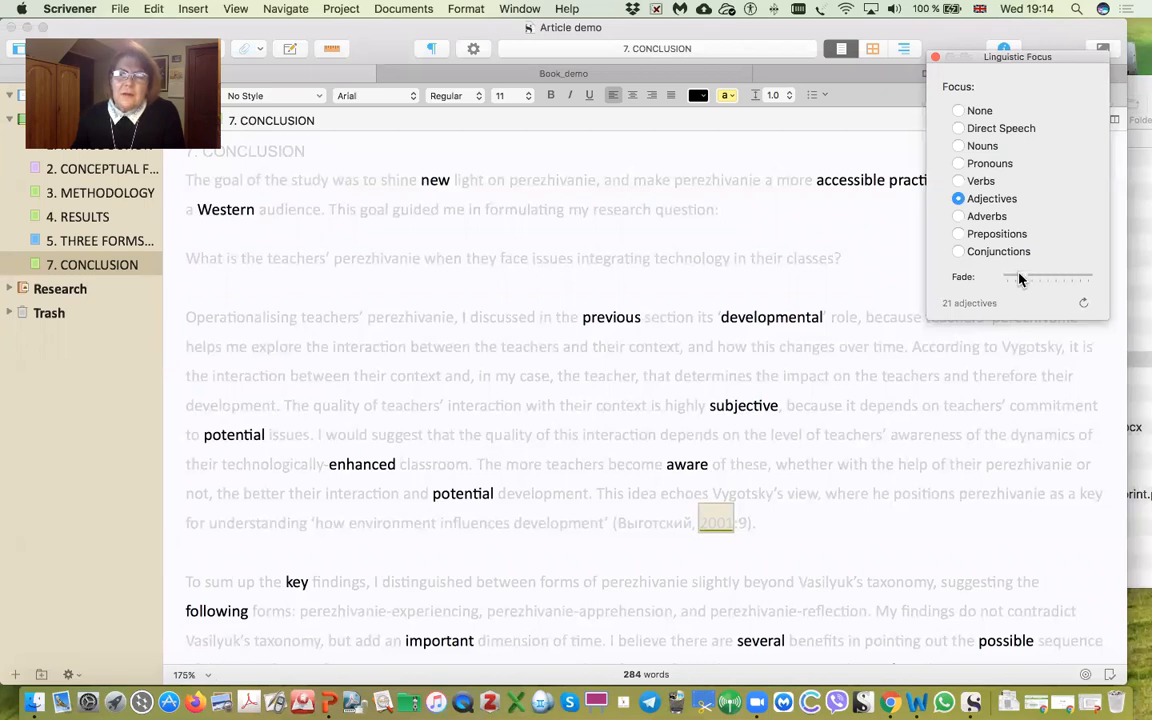
Step: Try weaker and stronger fade levels for the adjective focus up to the maximum, and close Linguistic Focus
left_click(1077, 278)
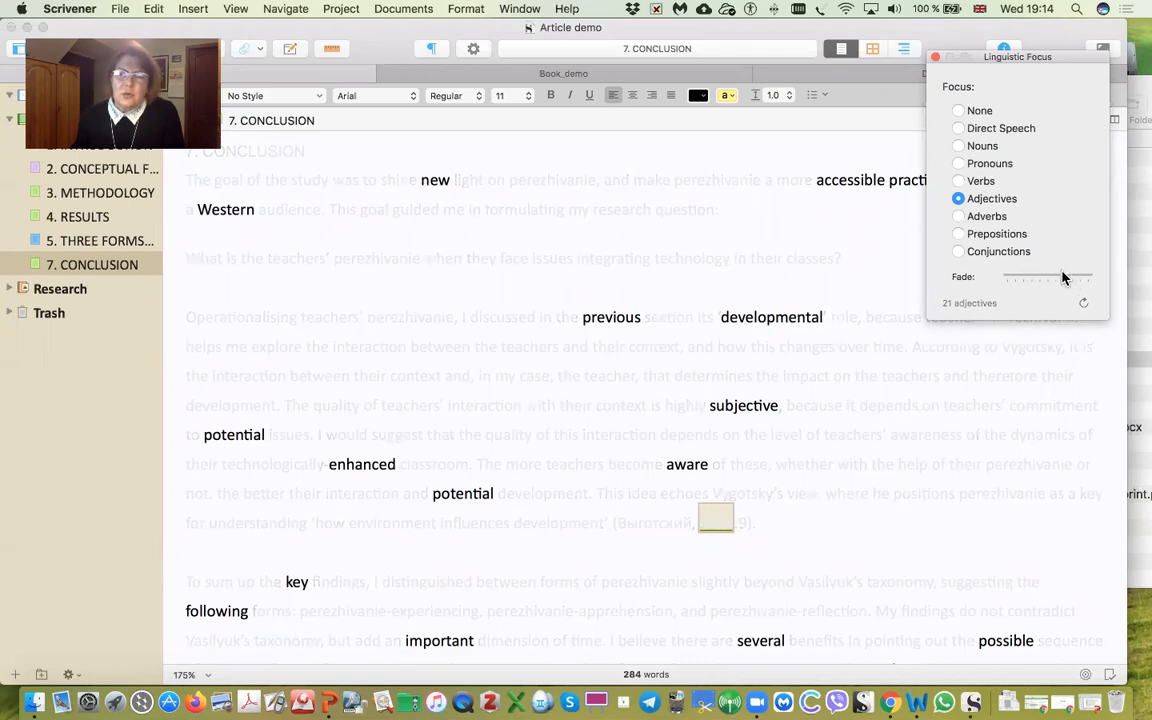
left_click(1040, 278)
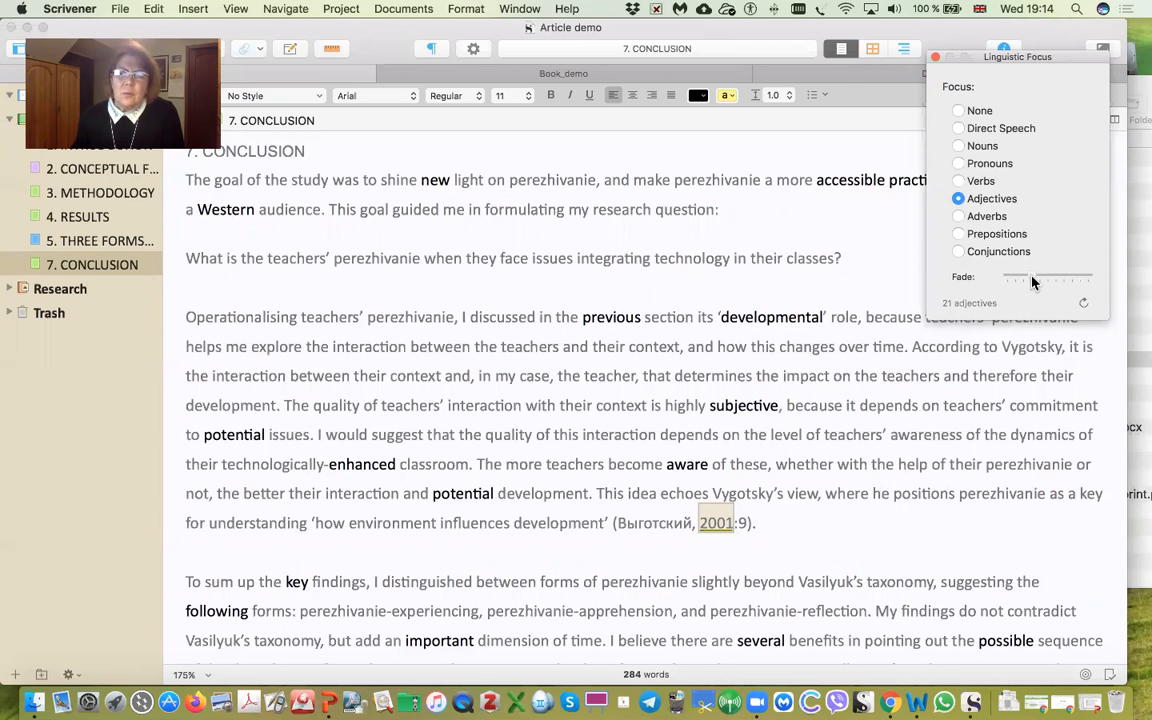
left_click(1069, 279)
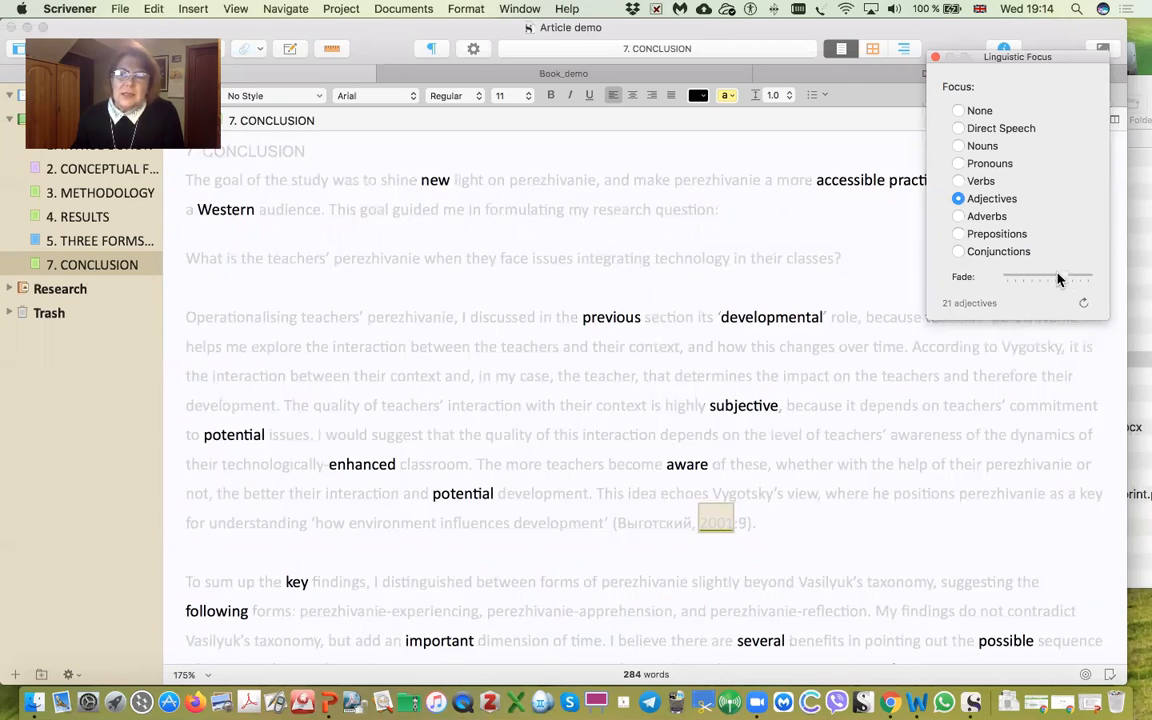
left_click(1039, 279)
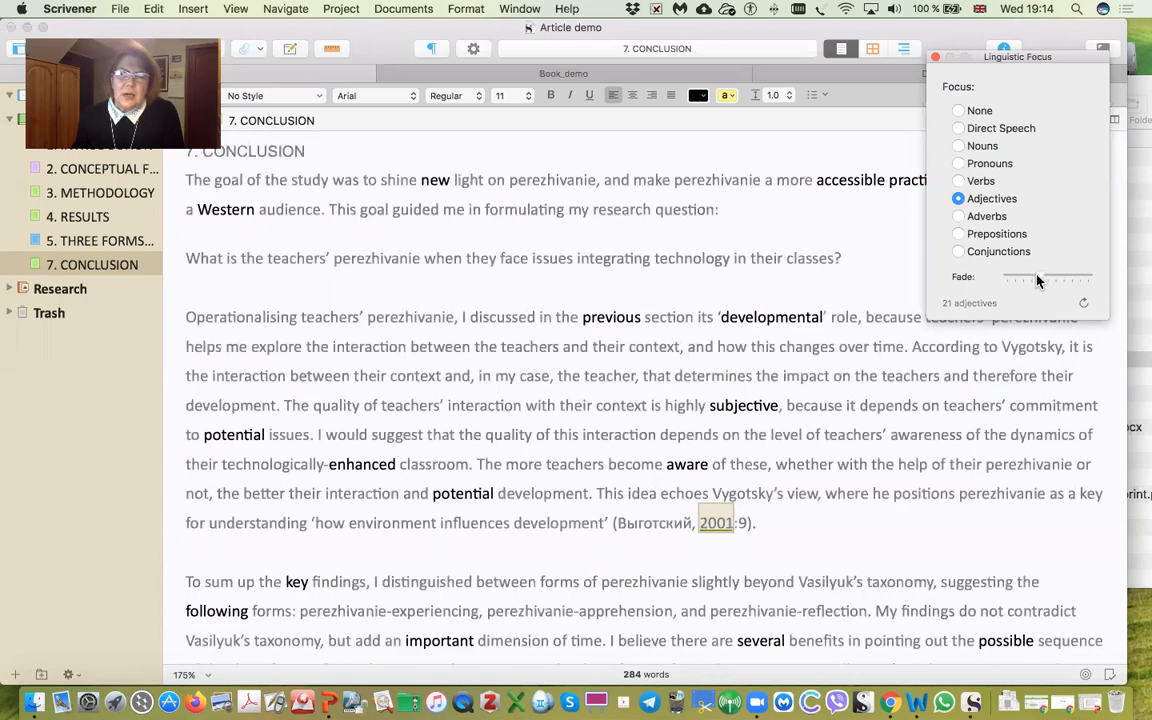
left_click_drag(1055, 280, 1083, 279)
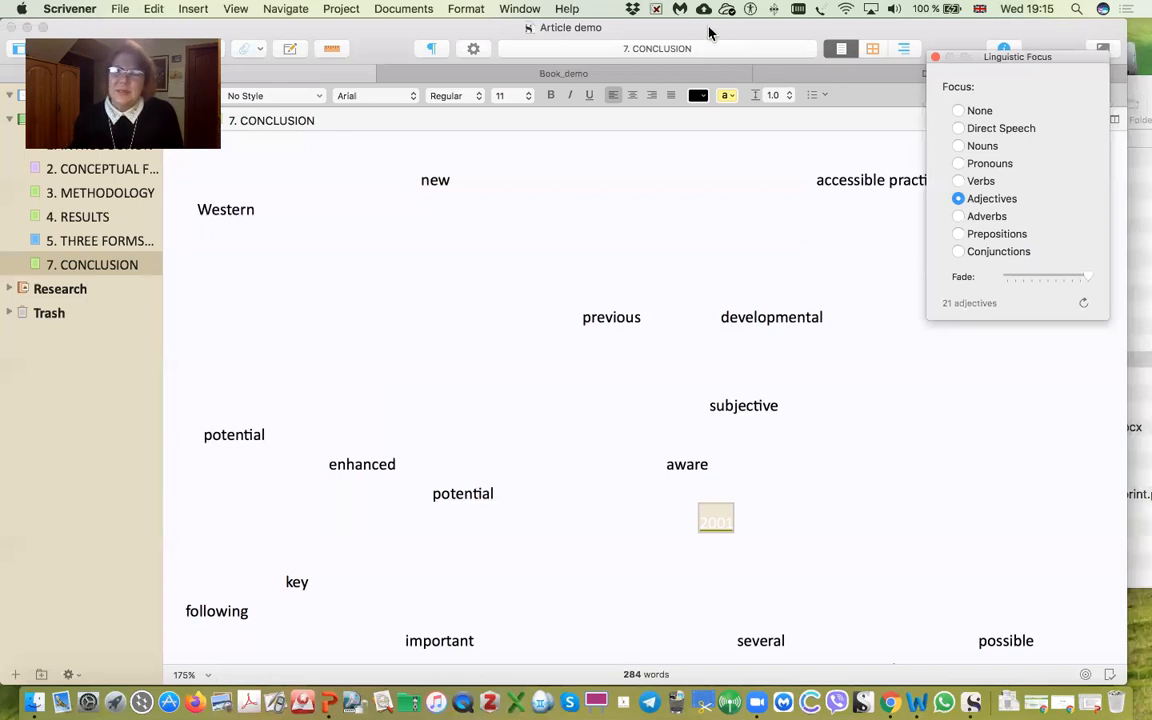
left_click(934, 57)
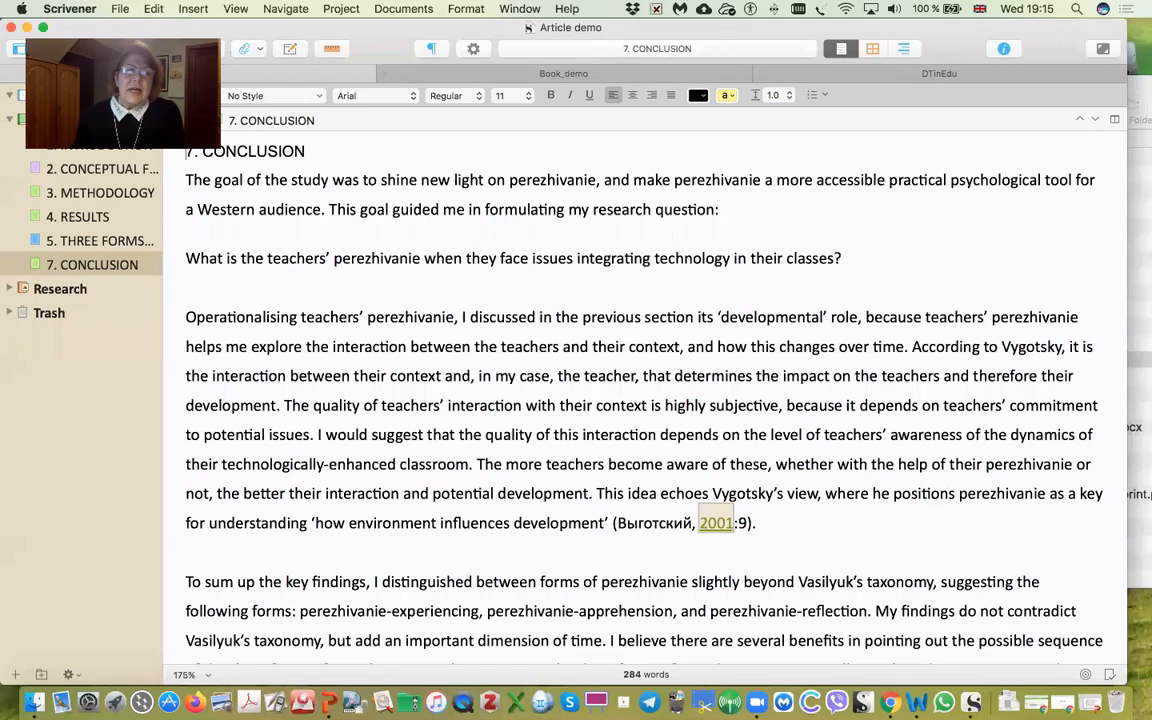
Step: Examine the Text Tidying commands available for 7. CONCLUSION without applying any of them
left_click(153, 11)
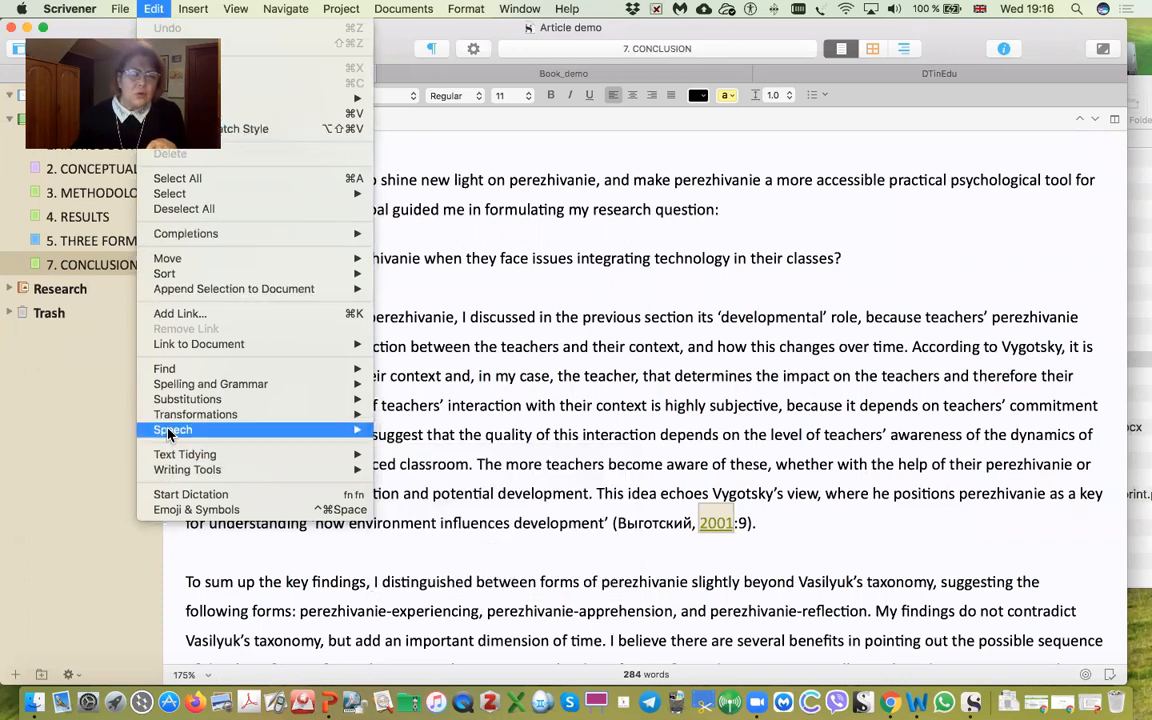
mouse_move(176, 456)
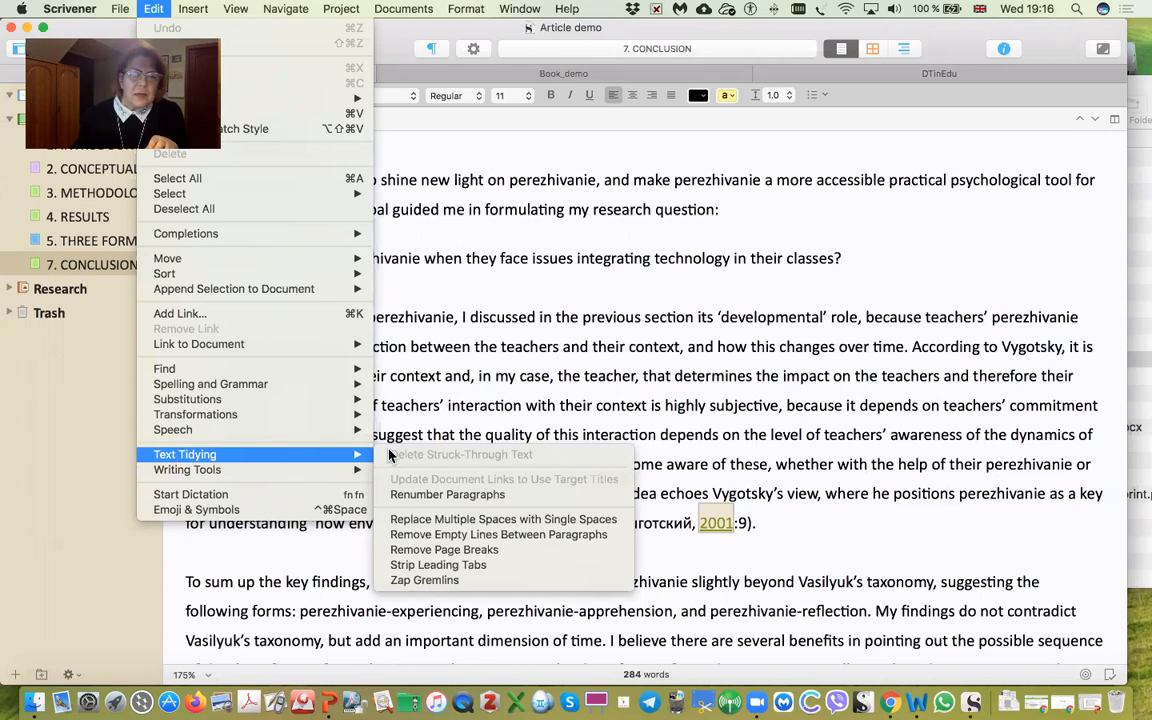
left_click(410, 418)
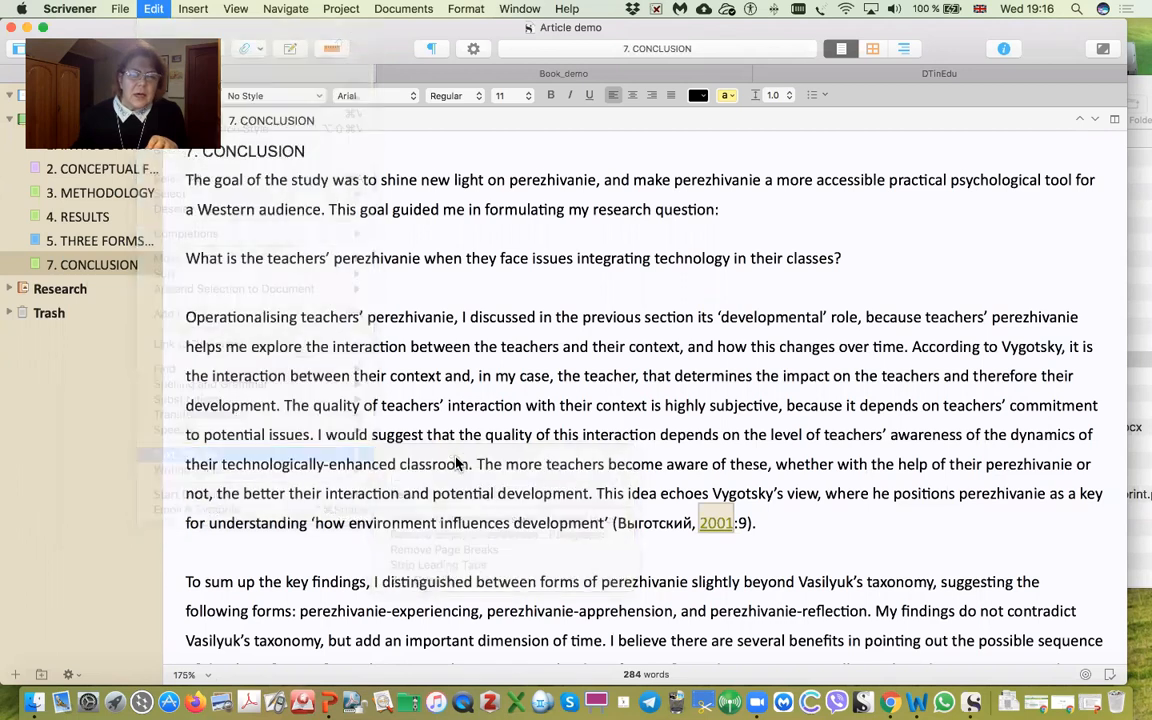
left_click(155, 10)
mouse_move(360, 456)
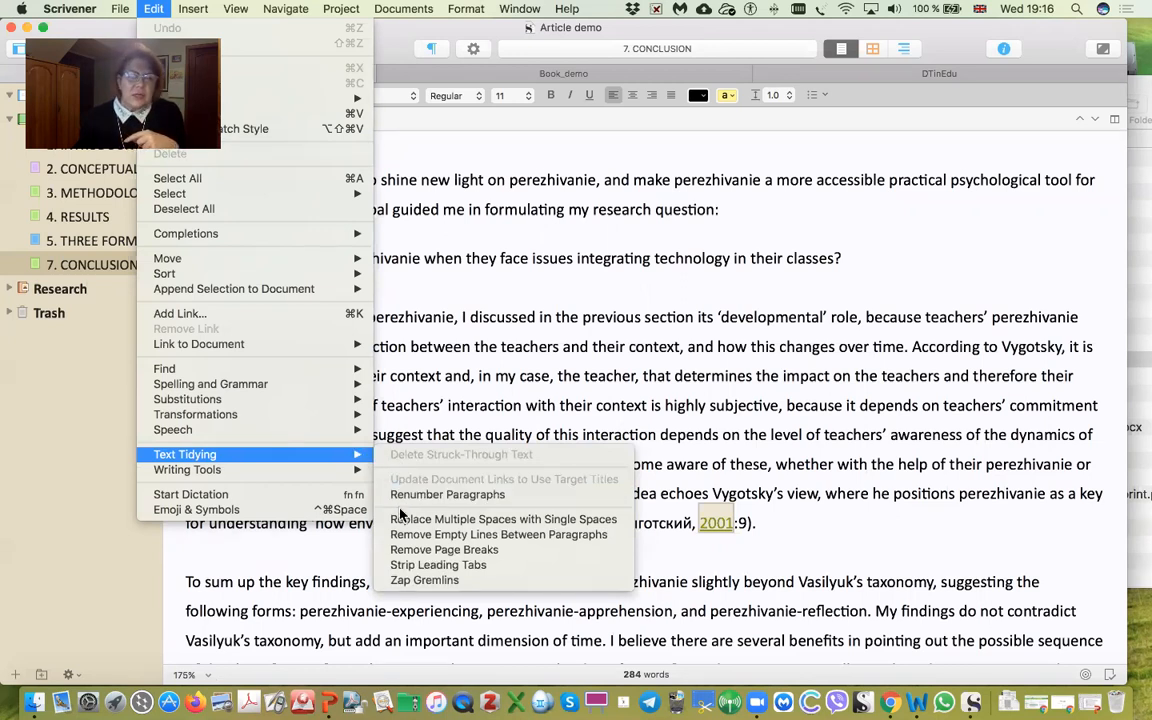
left_click(998, 6)
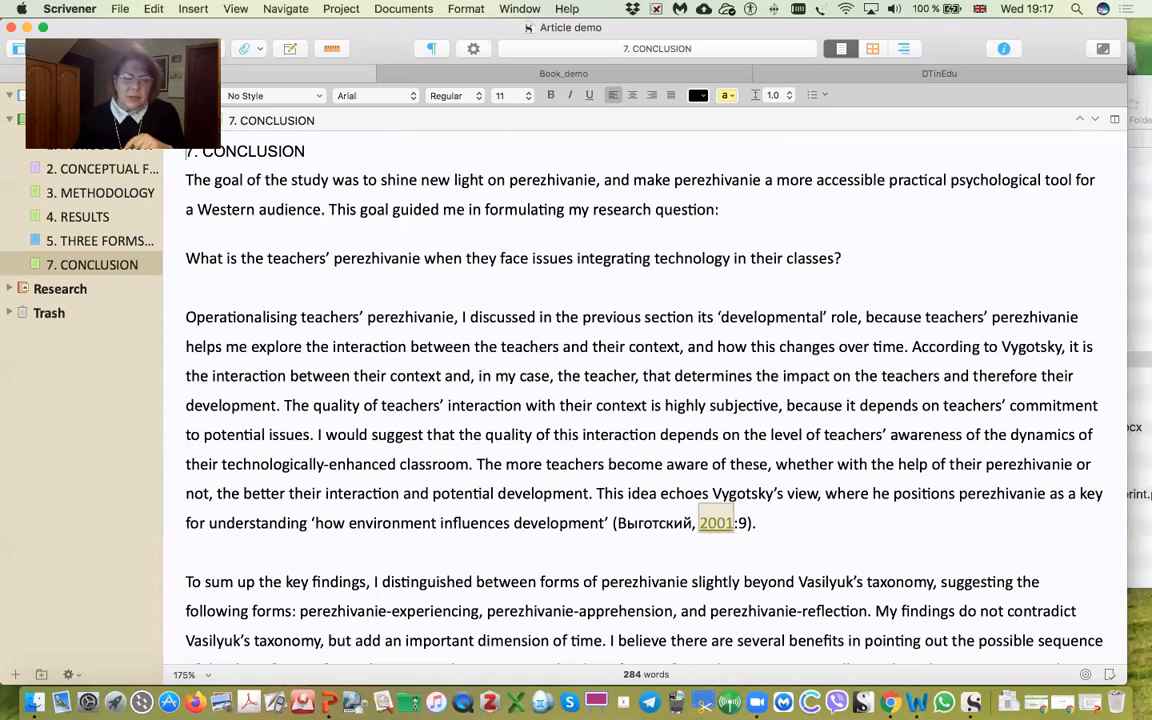
Step: Switch to Zotero, move its window clear of the Scrivener binder, and collapse the Russian and Teaching collections
left_click(489, 702)
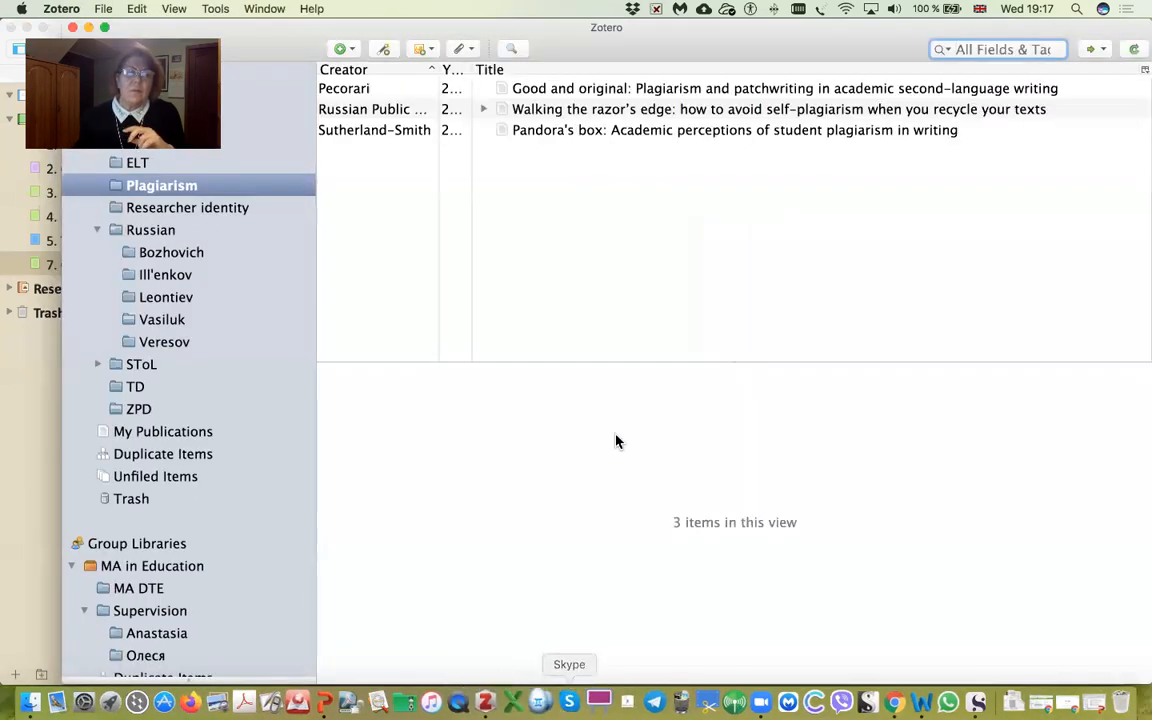
left_click_drag(230, 25, 475, 36)
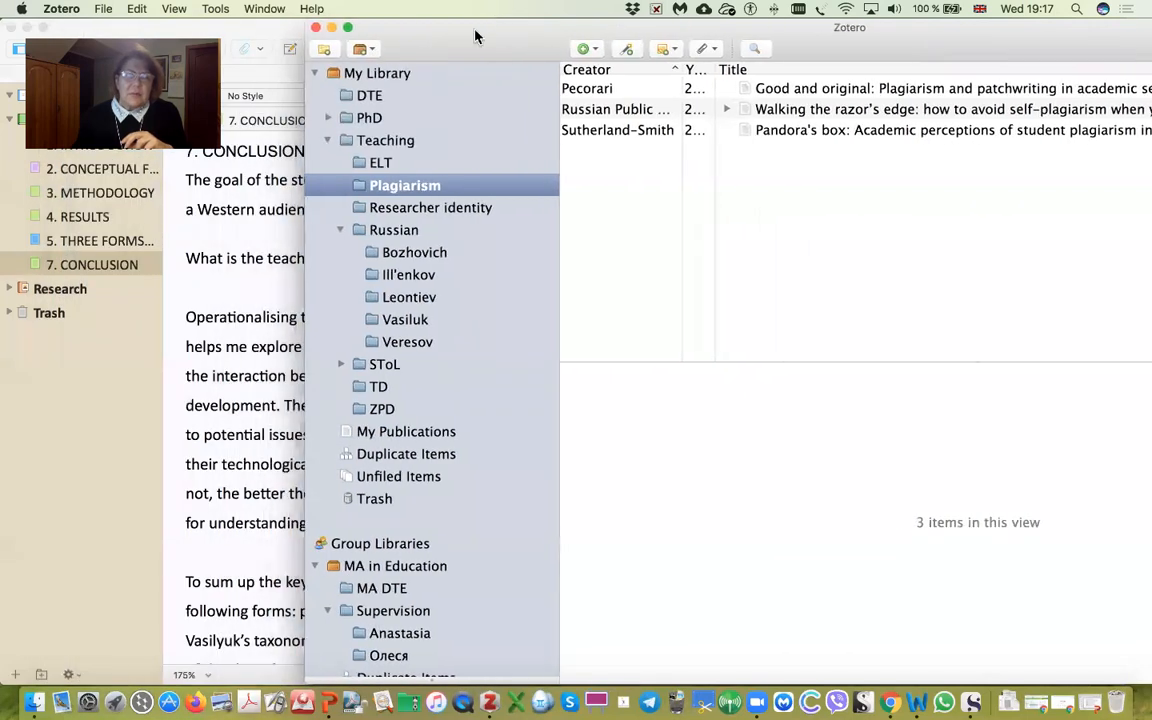
left_click(340, 229)
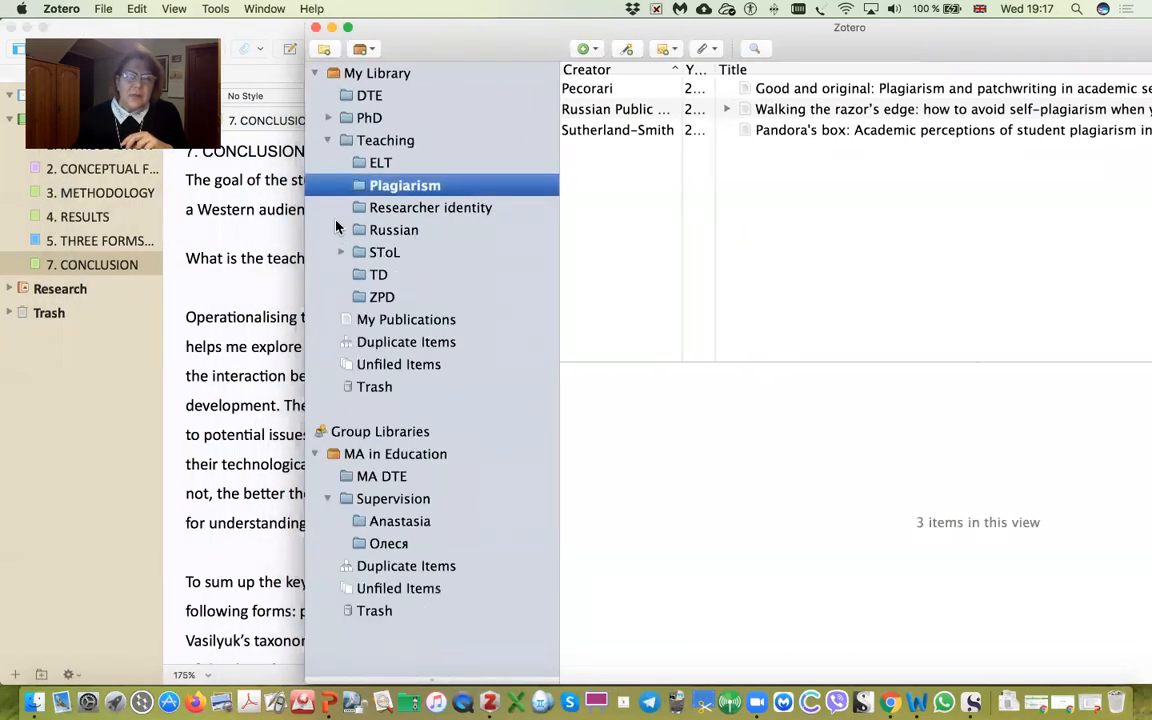
left_click(327, 141)
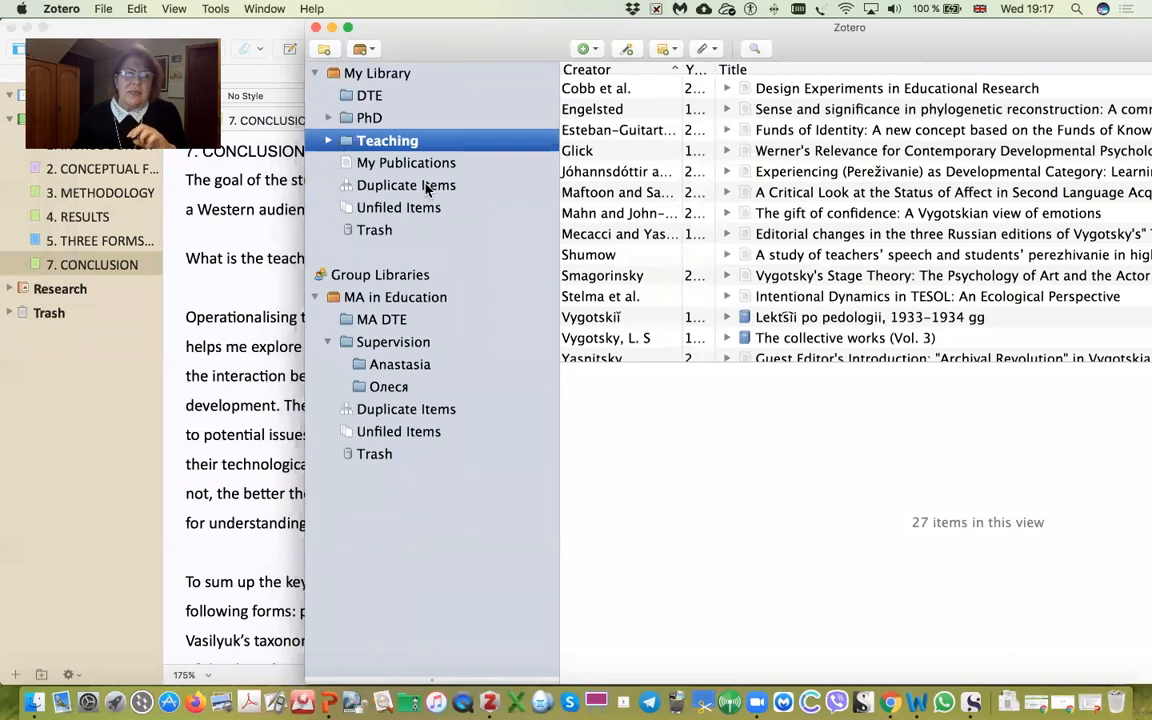
Step: Reposition the Zotero window so its library list sits beside the visible text of 7. CONCLUSION
left_click_drag(415, 41, 845, 41)
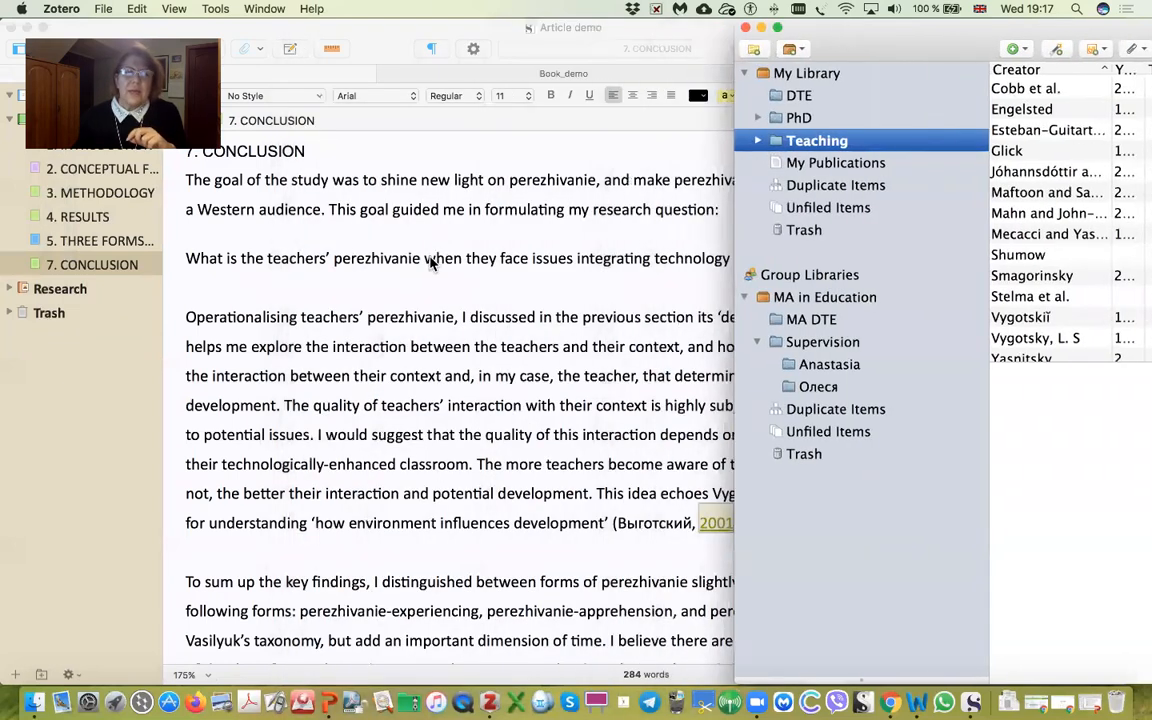
double_click(826, 36)
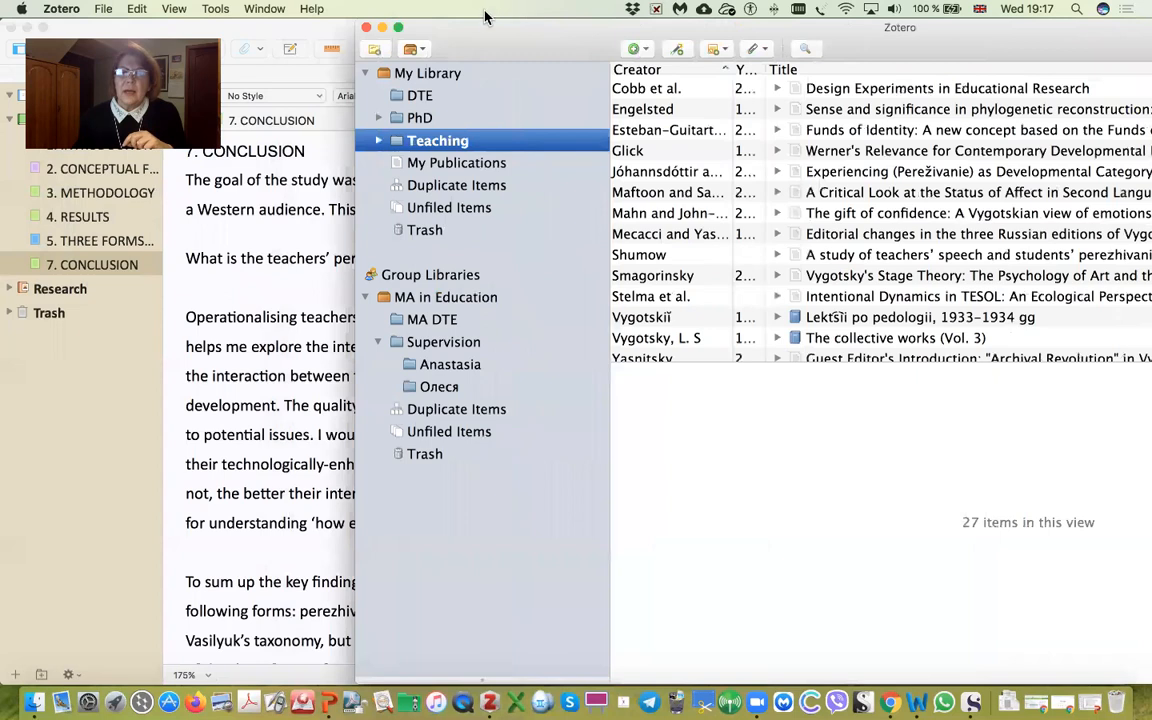
left_click_drag(831, 31, 1053, 10)
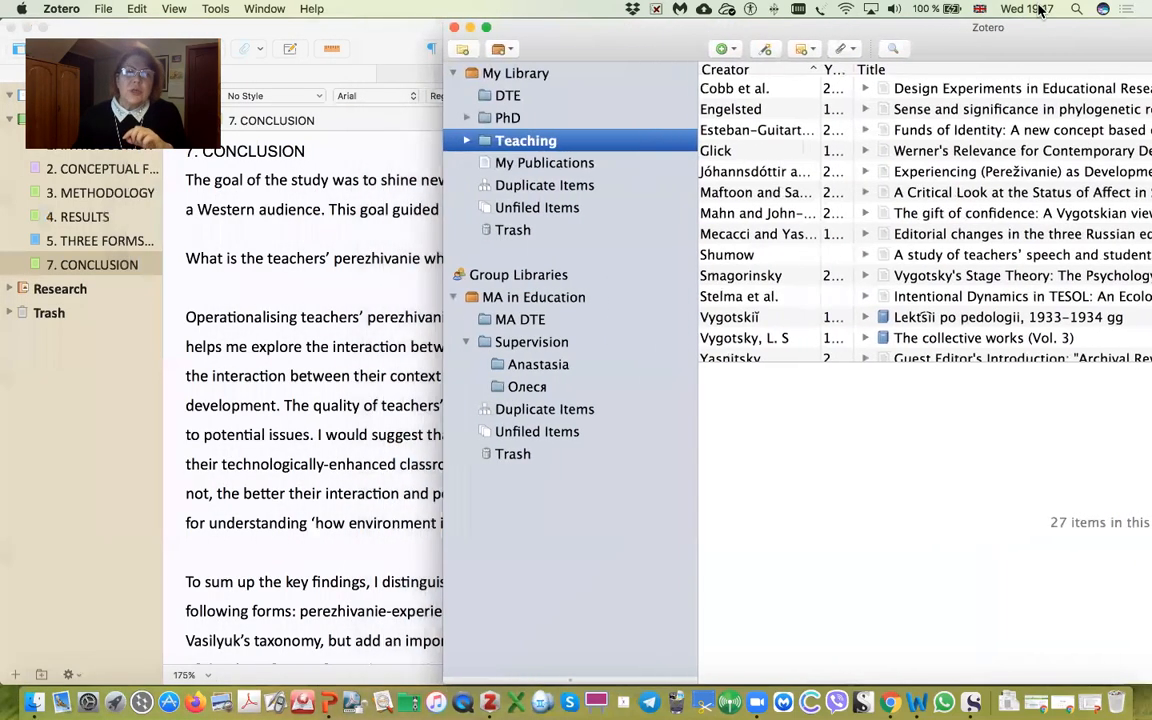
Step: Switch to Scrivener, place the cursor after "shine" in the conclusion's first sentence, and shift the window to uncover part of Zotero
left_click(373, 220)
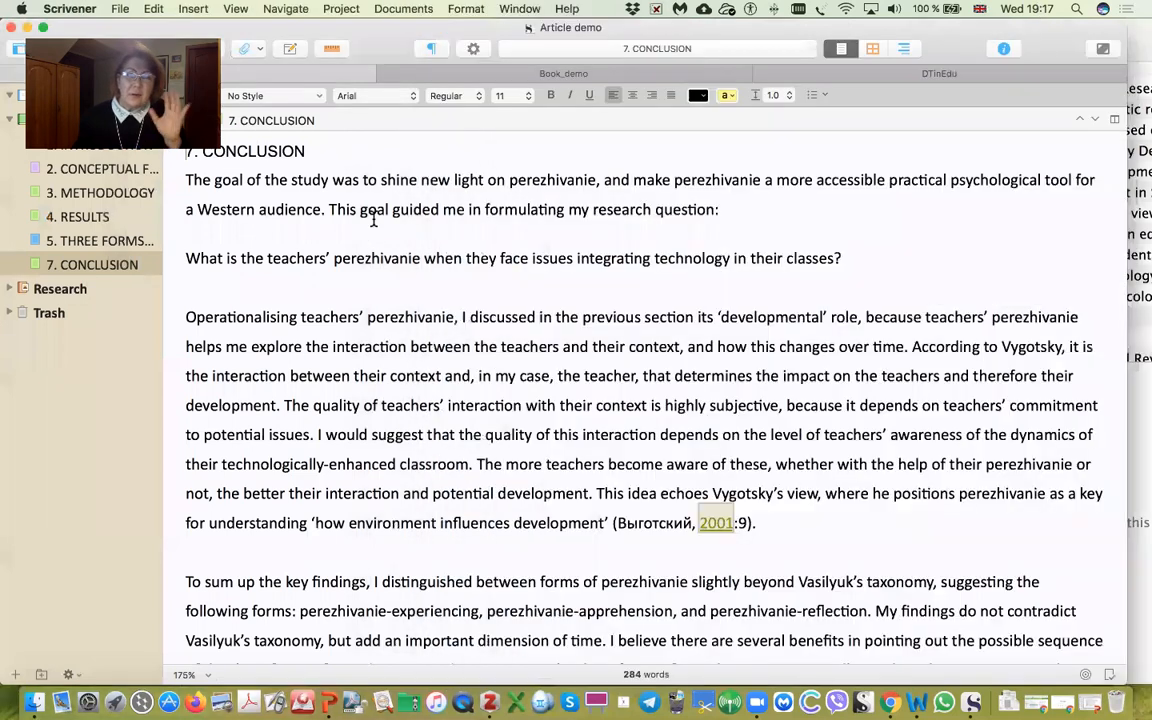
right_click(420, 180)
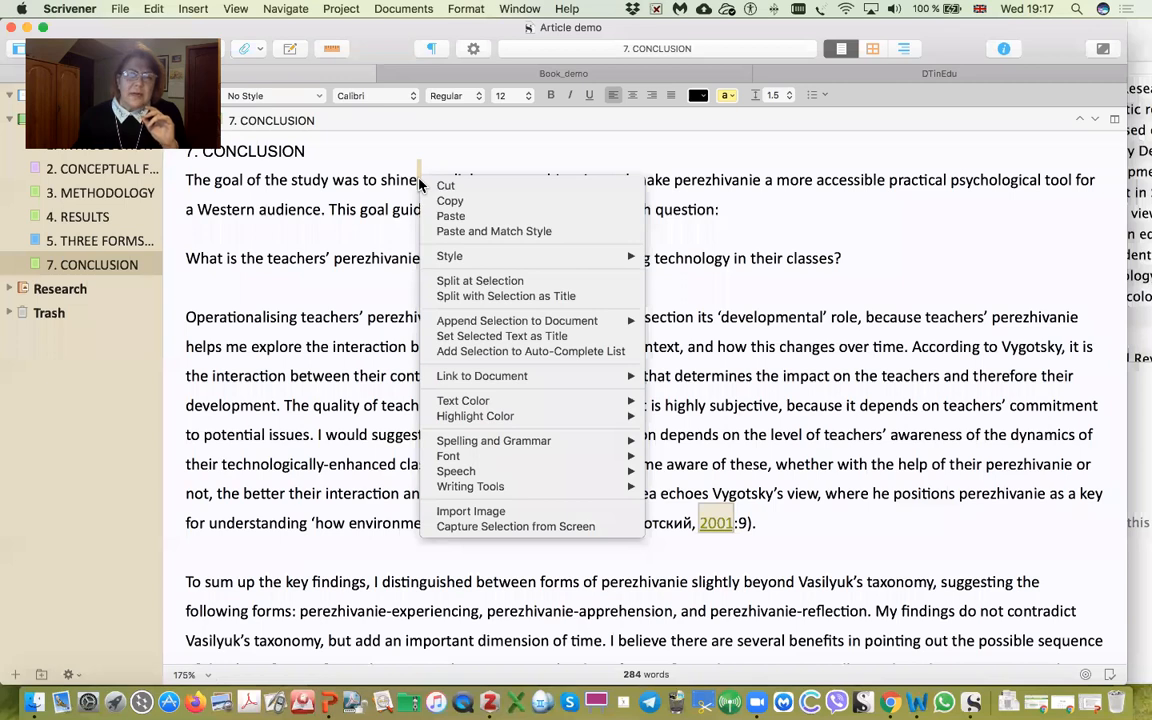
left_click(719, 196)
left_click_drag(868, 25, 811, 26)
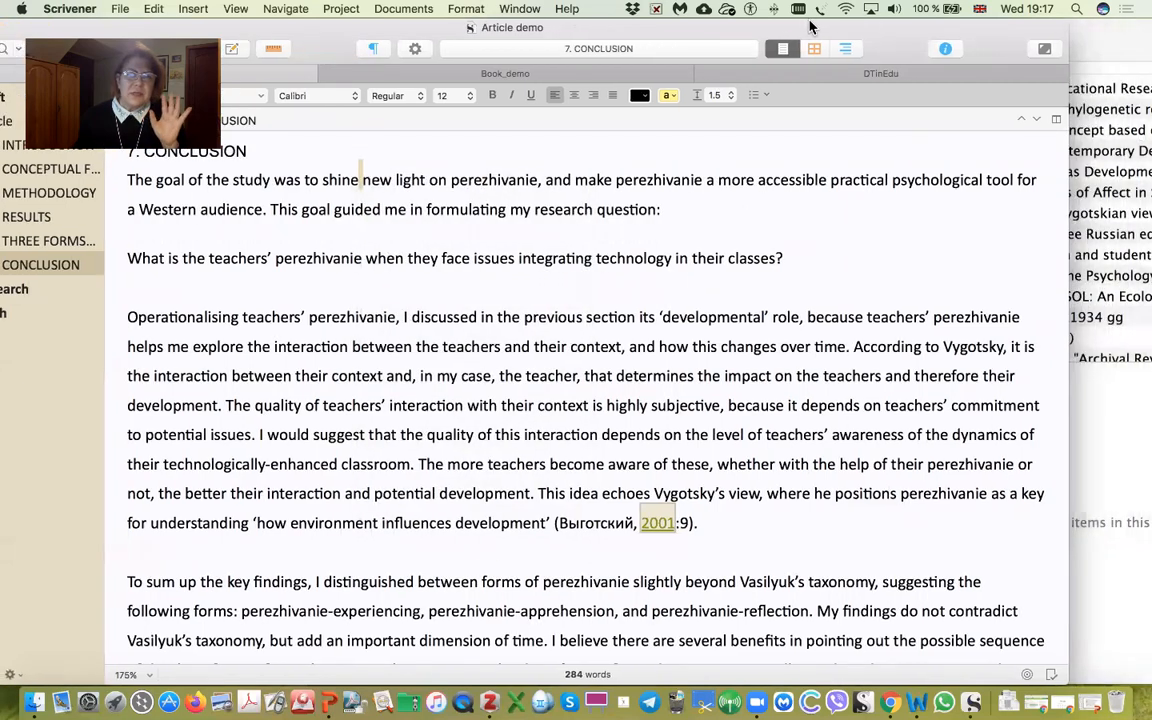
Step: Switch to Zotero, move its window further over the Scrivener text, and select the article Design Experiments in Educational Research
left_click(1120, 38)
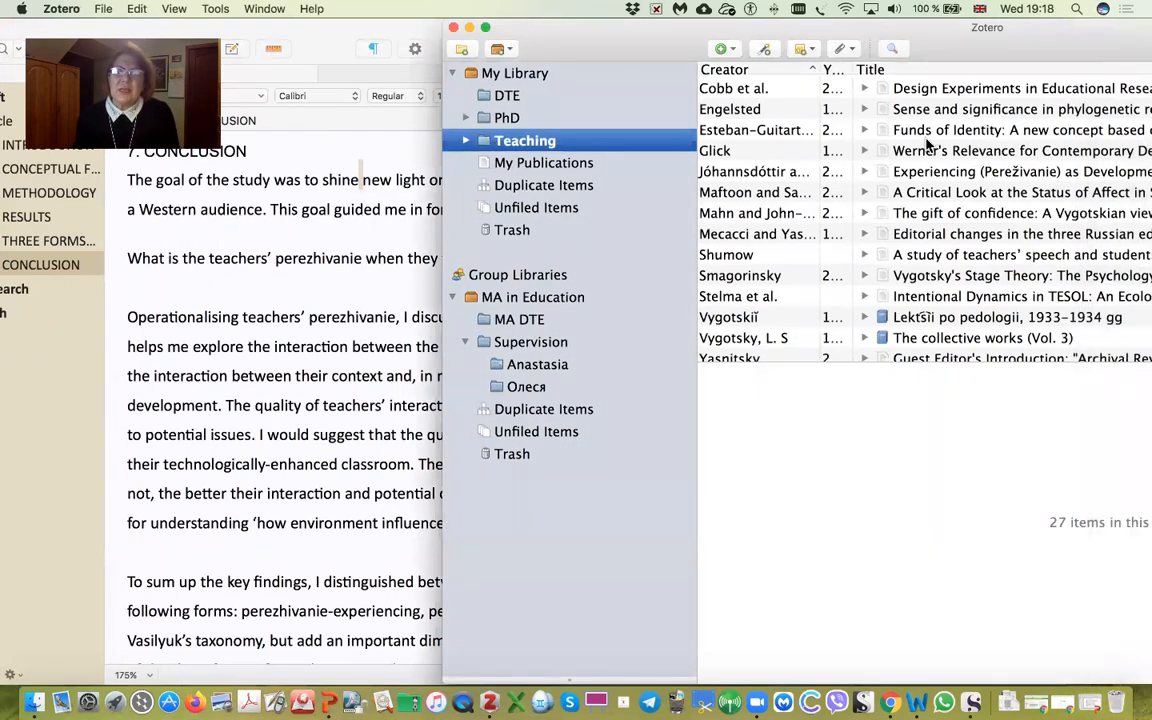
left_click_drag(690, 30, 588, 28)
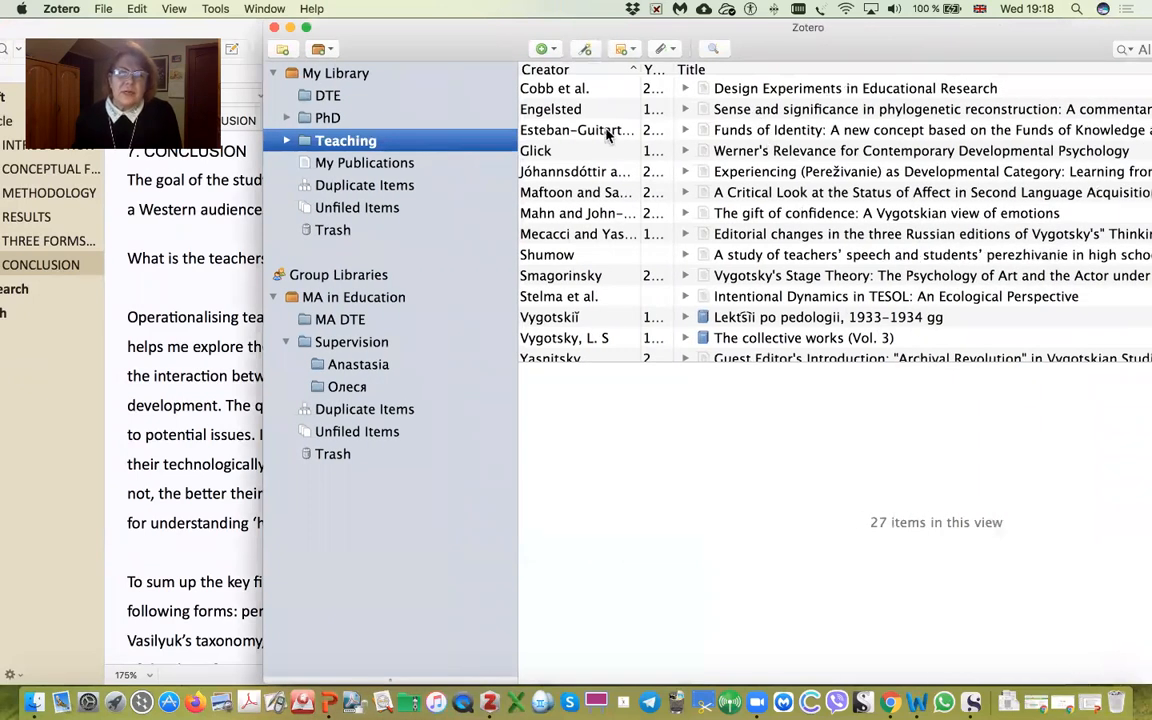
left_click(746, 93)
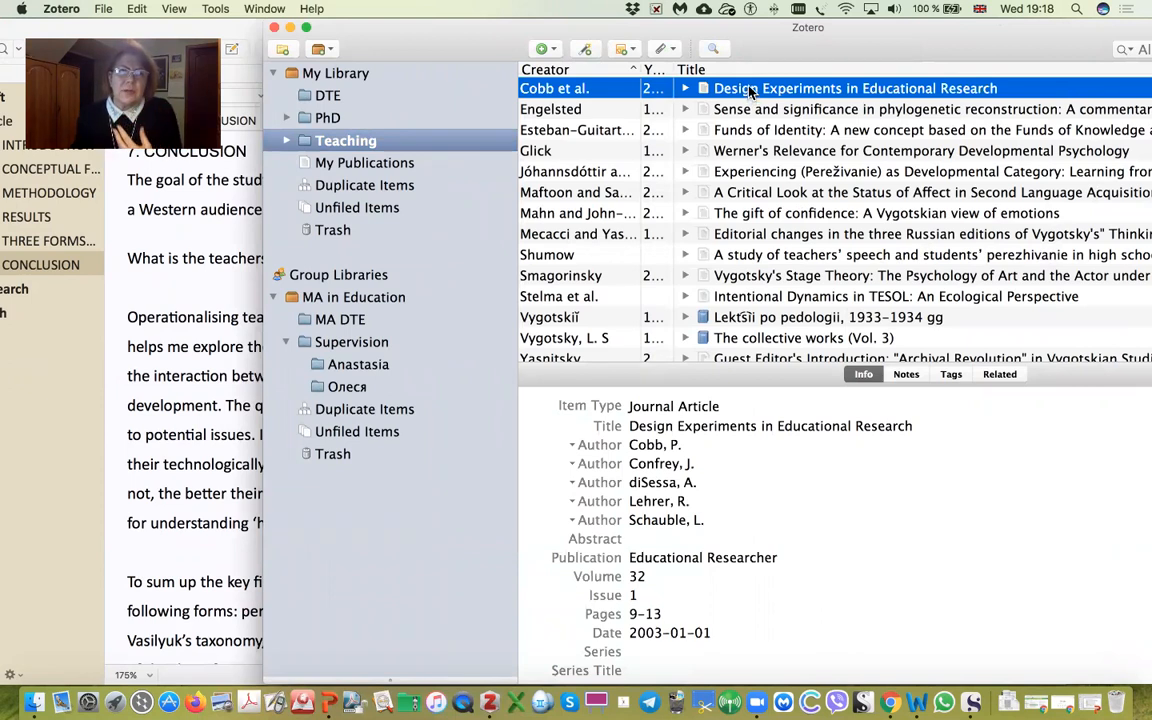
right_click(751, 87)
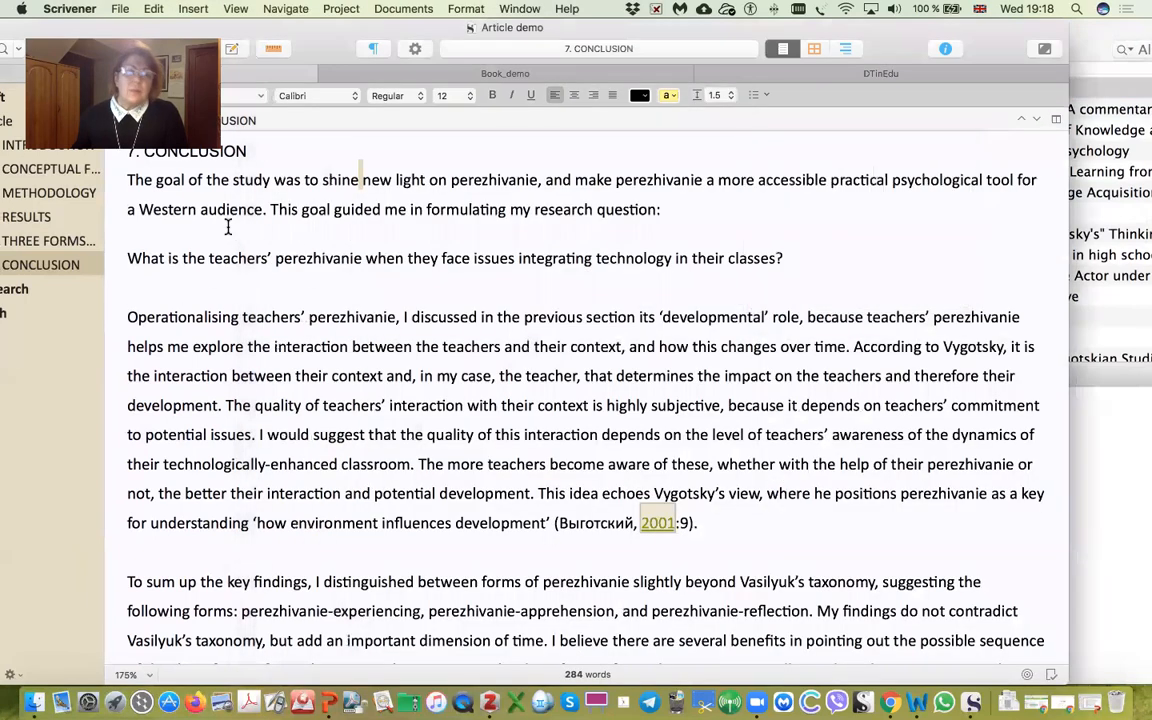
Step: Return to Scrivener and show the inspector's Comments & Footnotes for 7. CONCLUSION
left_click(207, 210)
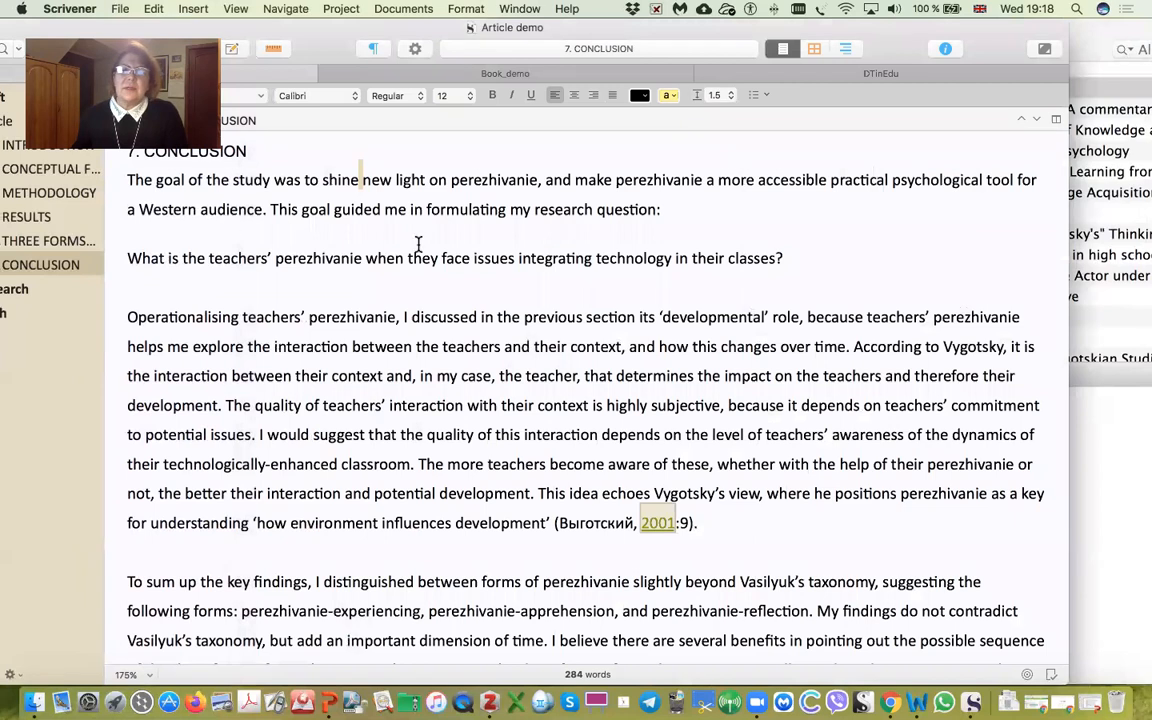
left_click(945, 49)
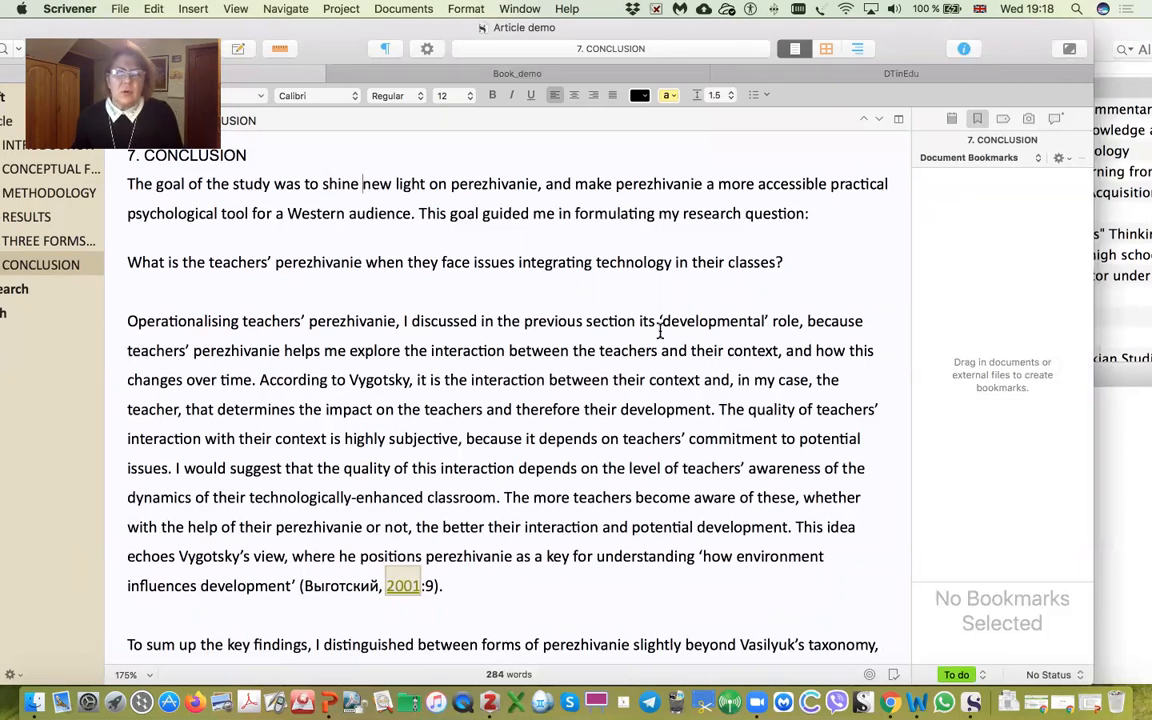
scroll(659, 330, "down", 2)
scroll(659, 330, "down", 5)
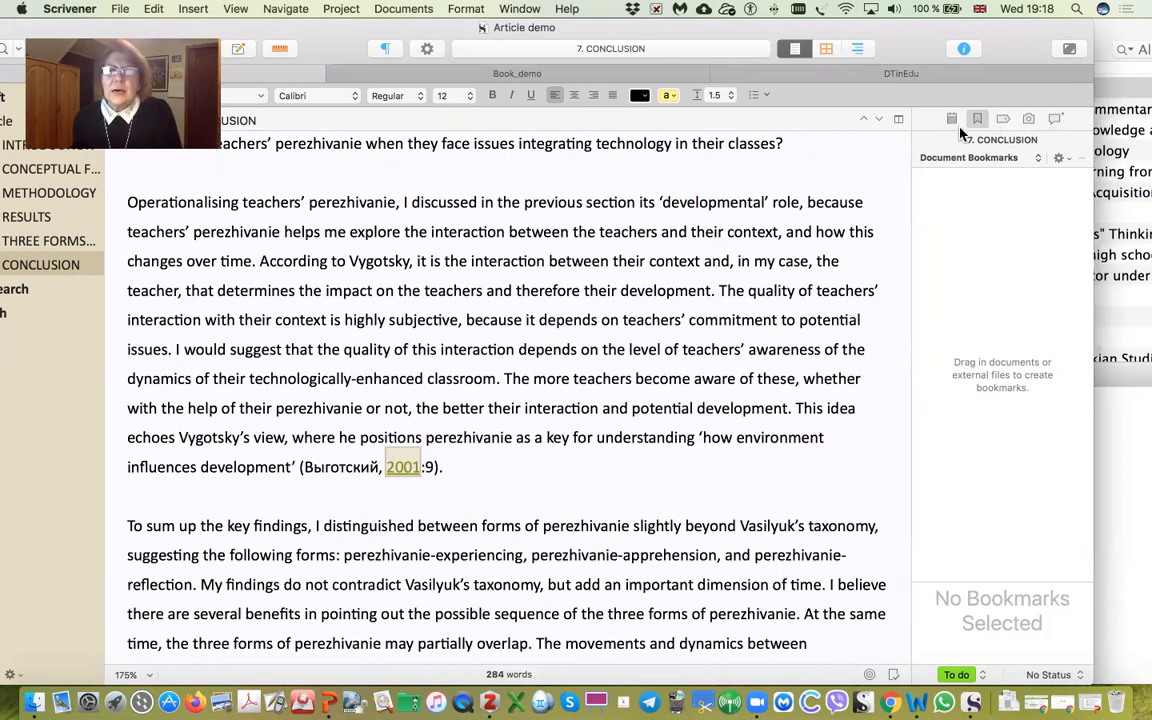
left_click(1054, 120)
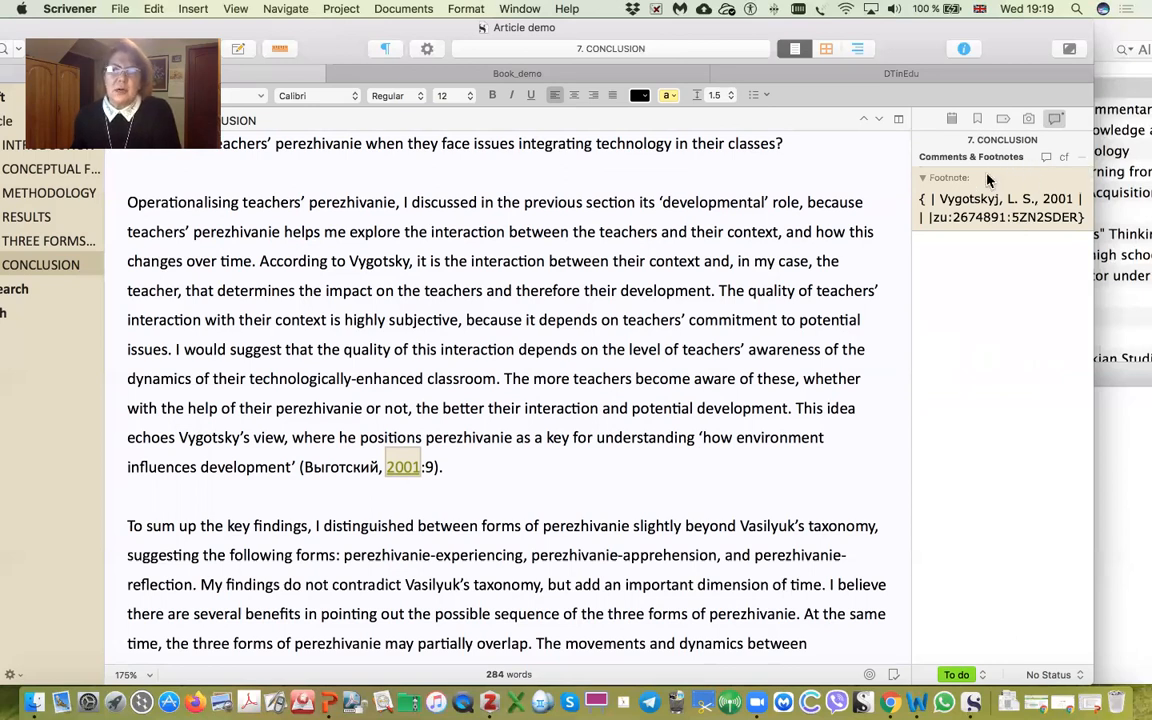
Step: Try adding a comment at the cursor and another on the word "whether", removing each one
left_click(1046, 158)
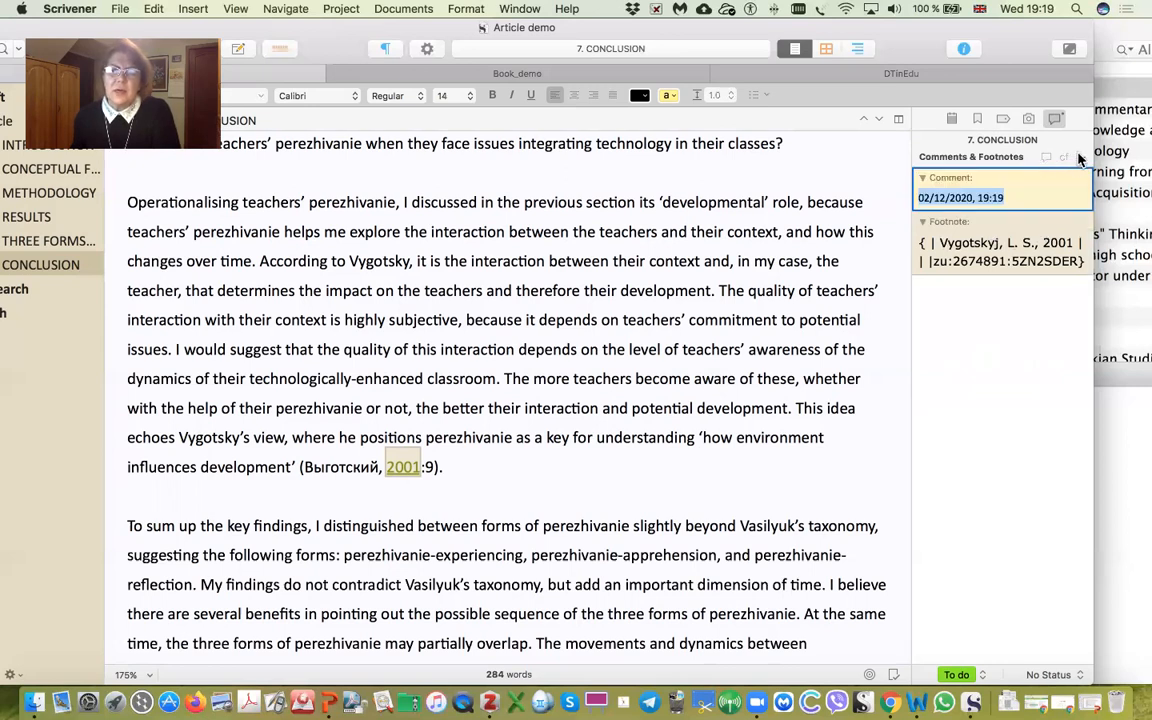
left_click(1078, 158)
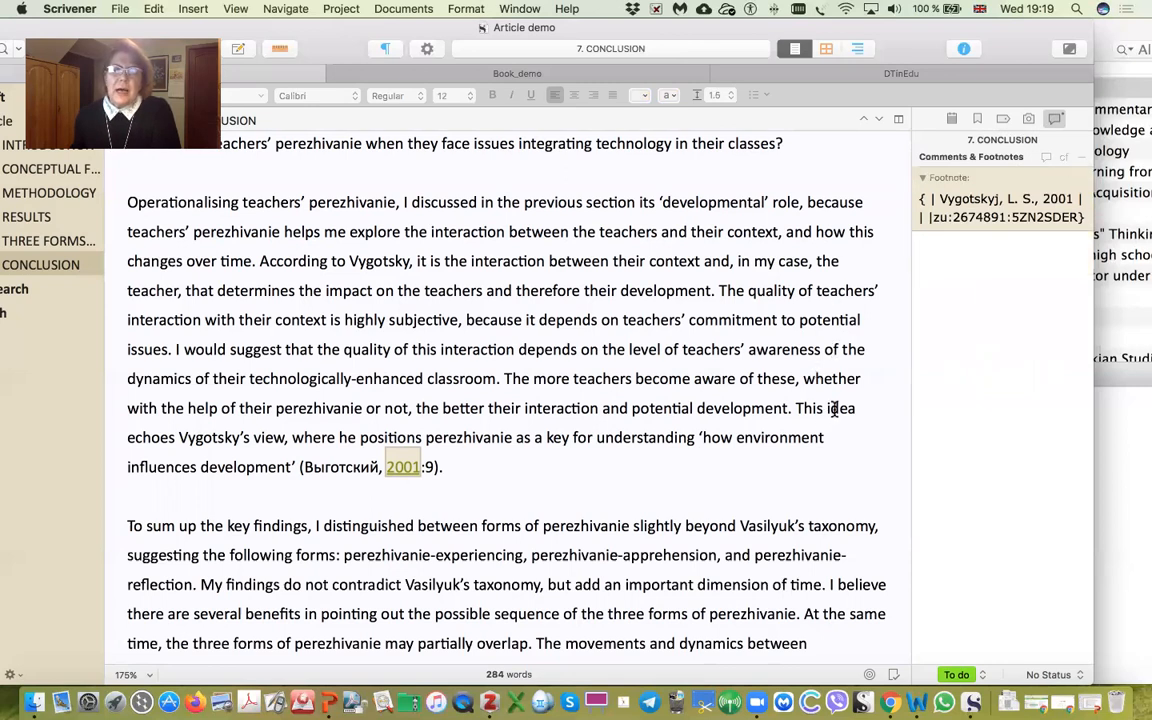
left_click_drag(825, 407, 852, 407)
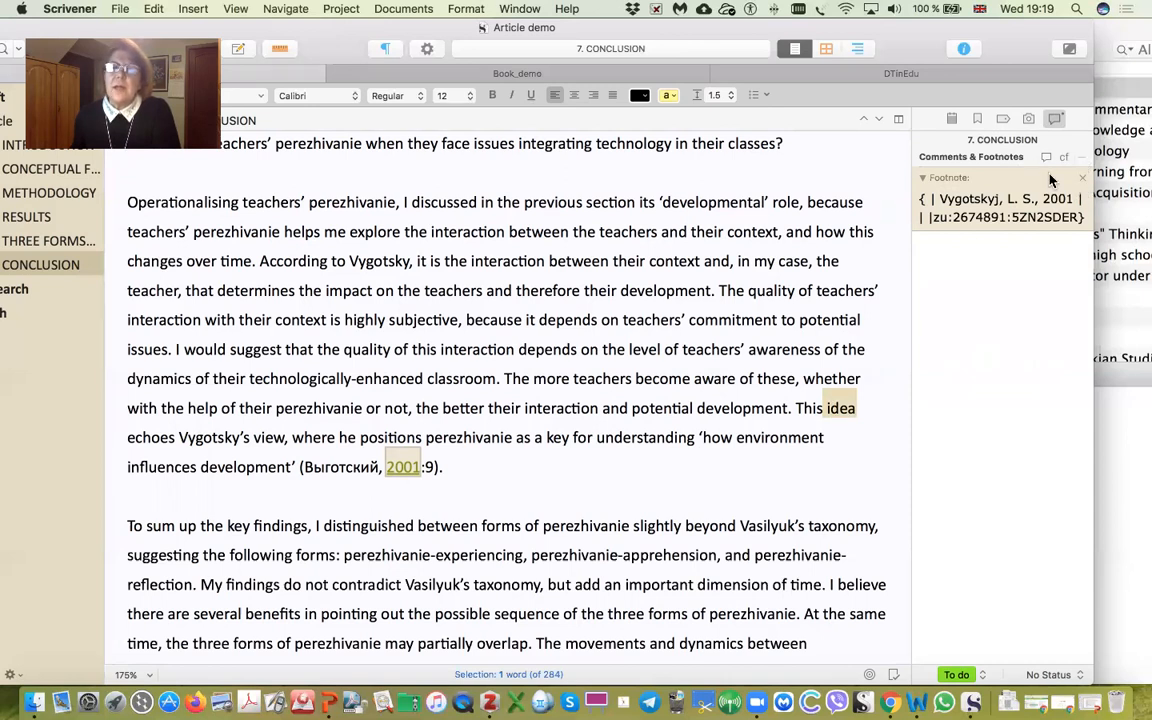
left_click(823, 407)
left_click_drag(823, 407, 866, 405)
left_click(812, 406)
left_click_drag(805, 378, 866, 378)
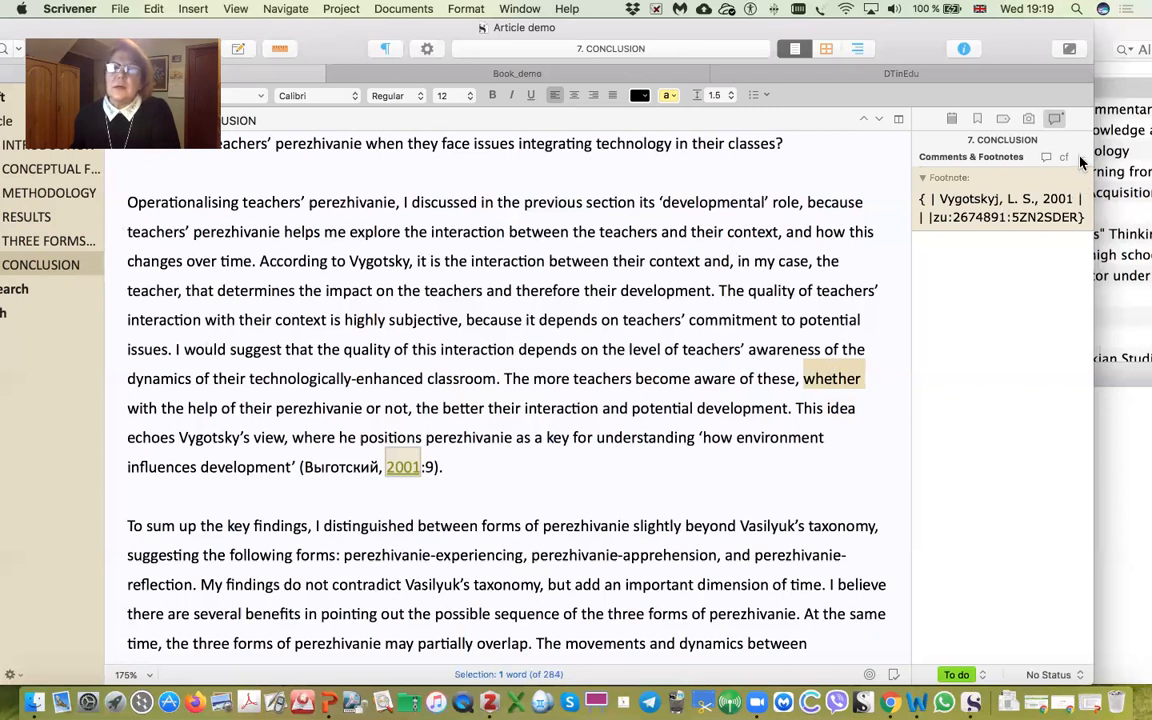
left_click(1046, 158)
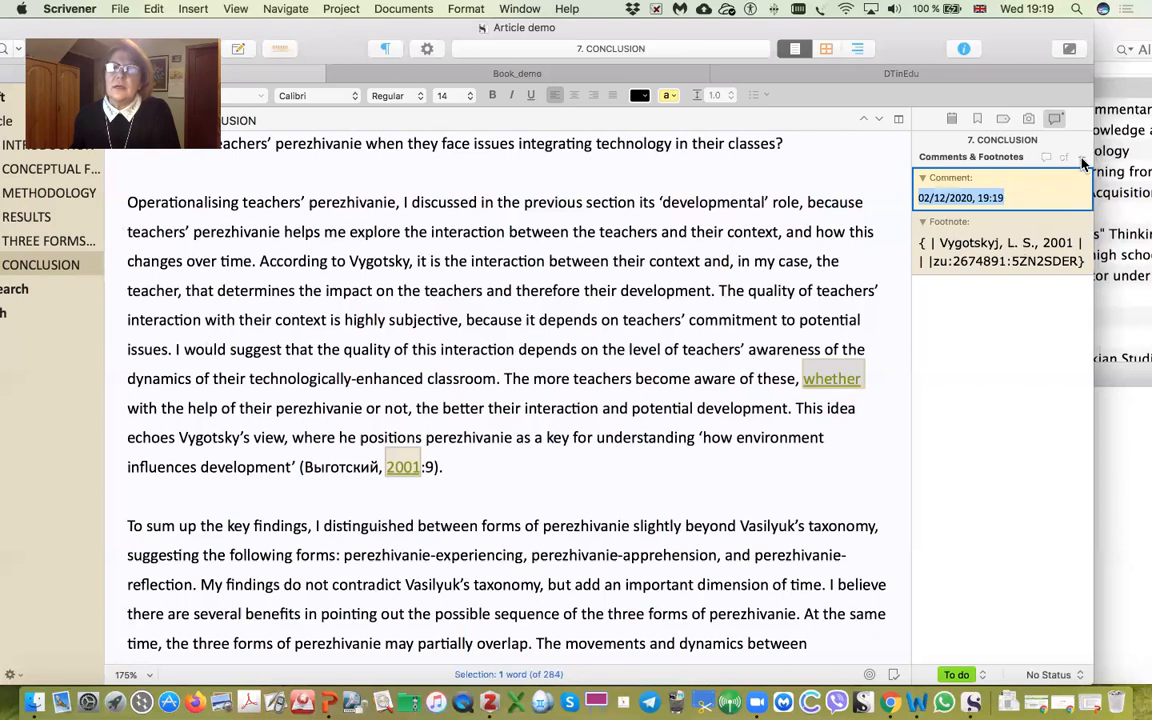
left_click(1080, 180)
left_click(1081, 158)
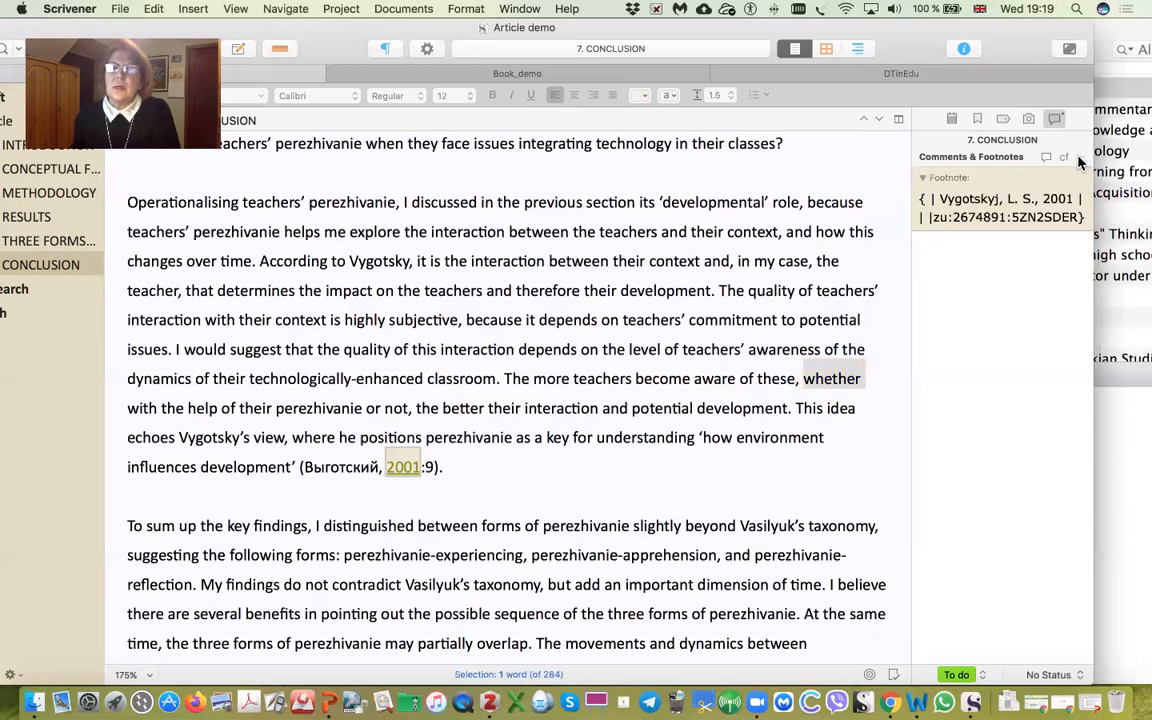
Step: Attach a footnote to the word "whether", fill it with the sample sentence about feeling thrilled, and clear that text again
left_click(1064, 157)
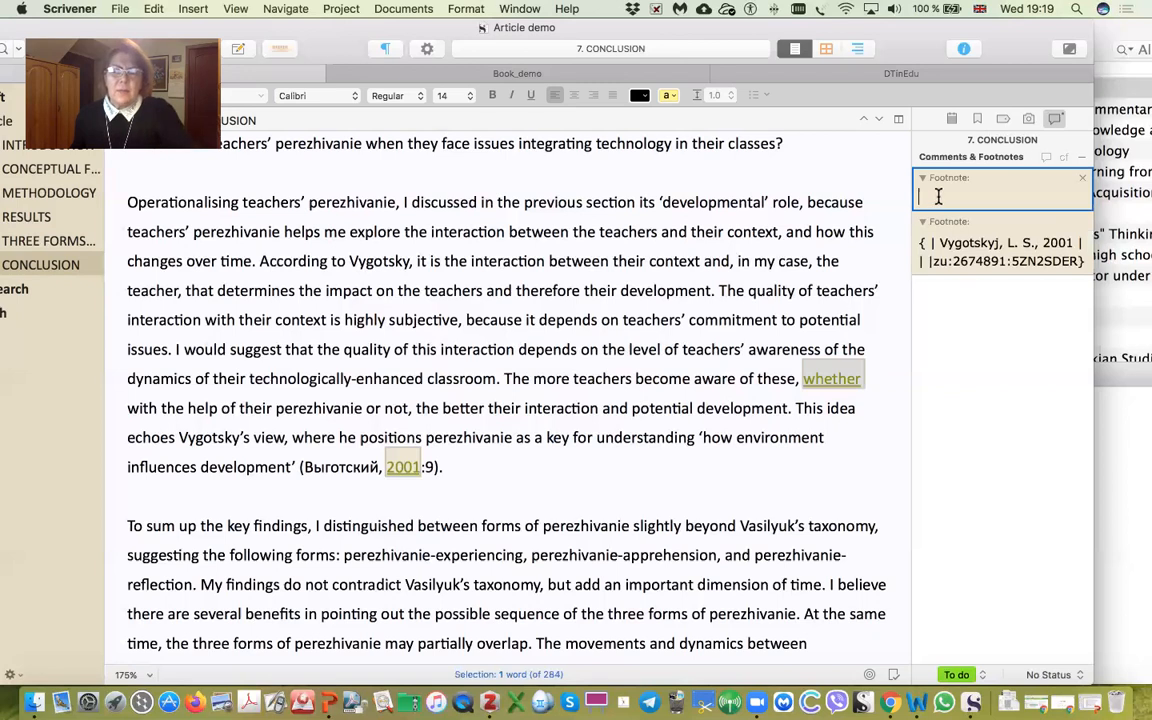
type("So, I'm feeling a bit thrilled now se you - the people whose lives are about to be revolutionized forever.")
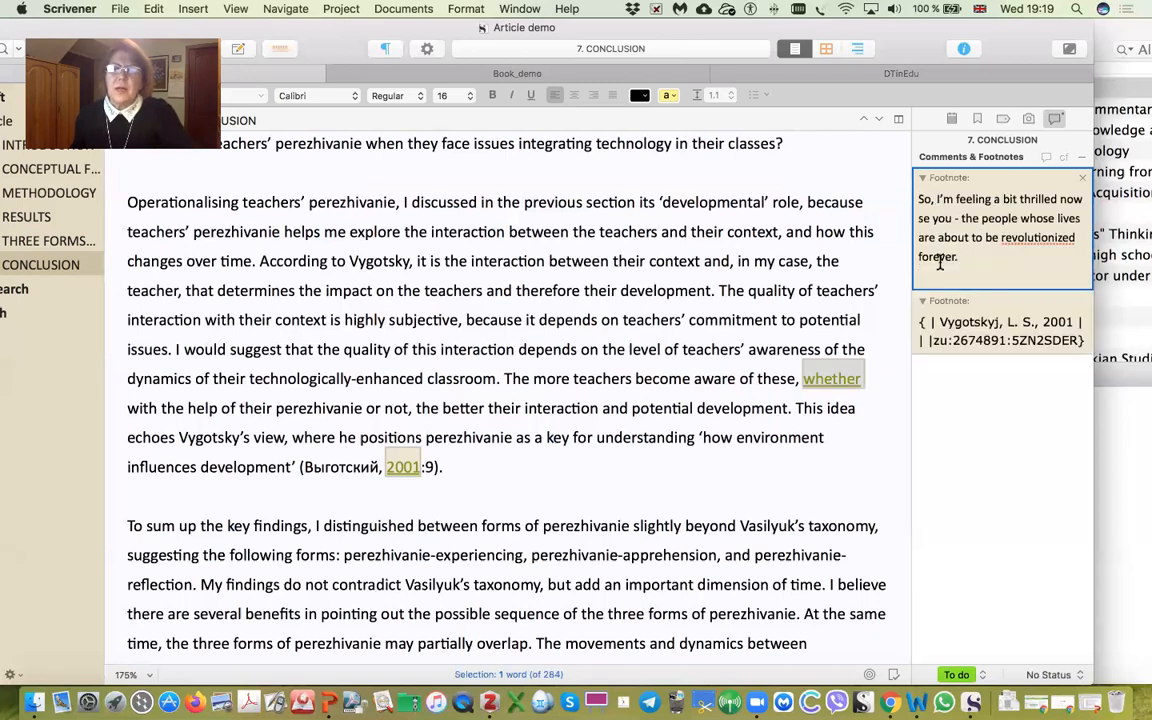
left_click_drag(958, 257, 913, 203)
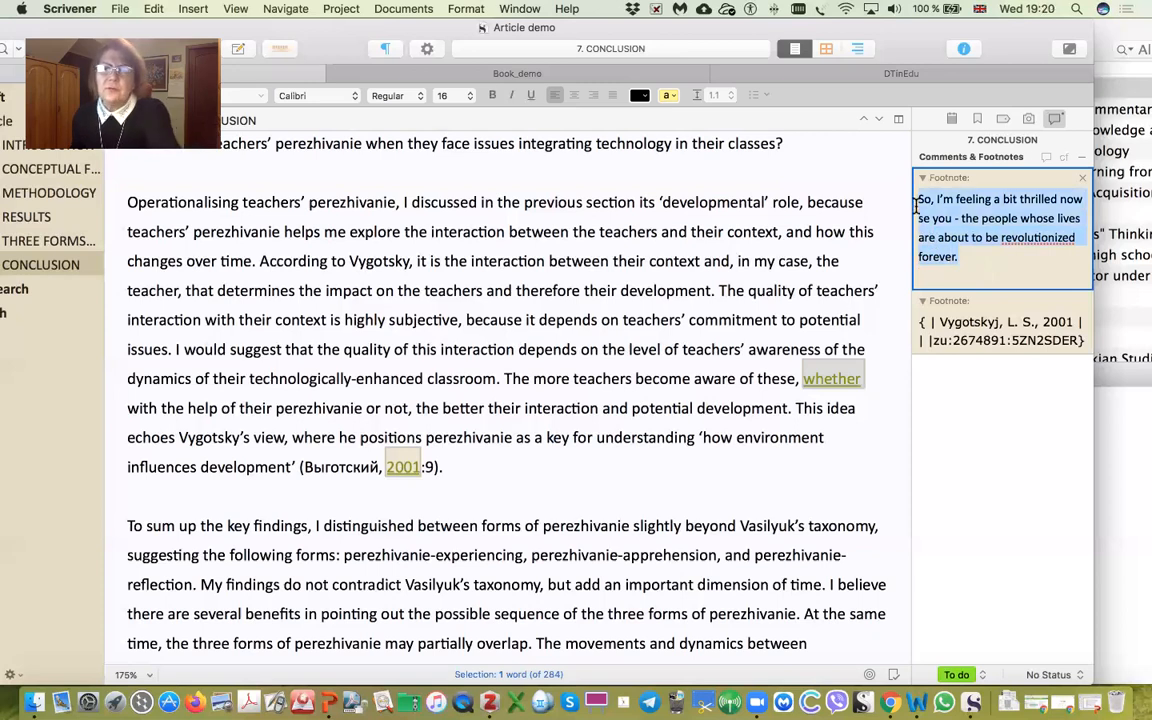
key("BackSpace")
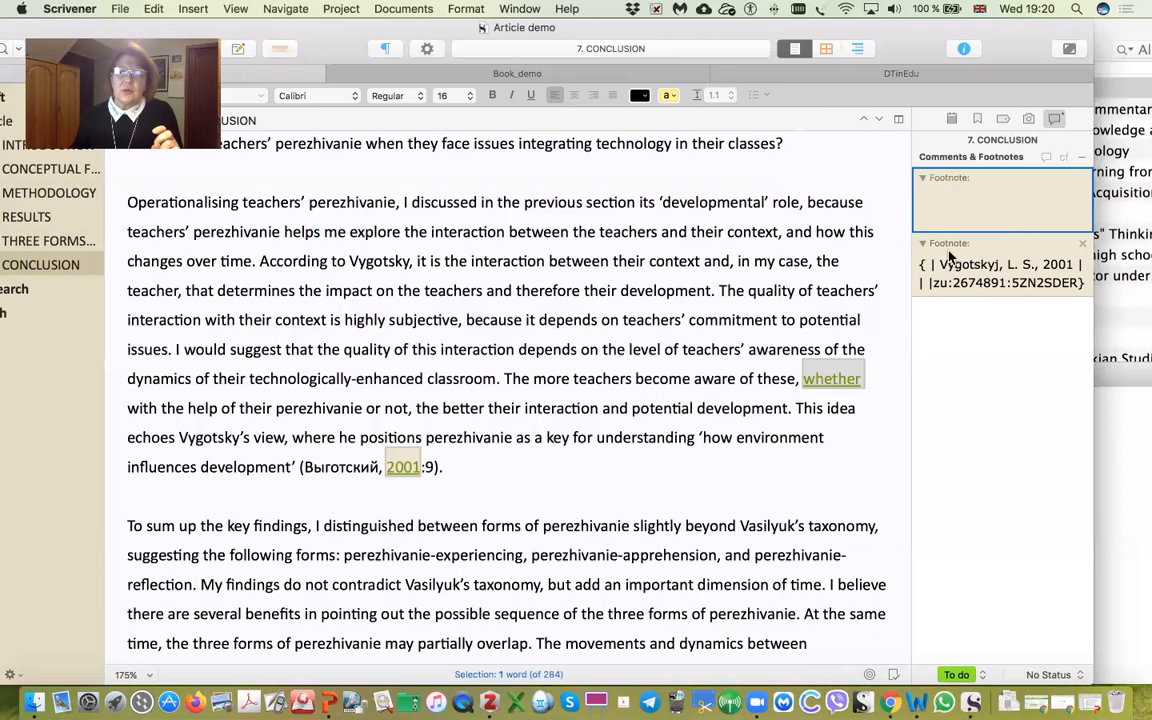
Step: Select the existing 2001 citation footnote and view its place in the text, and return to the empty footnote
left_click(919, 267)
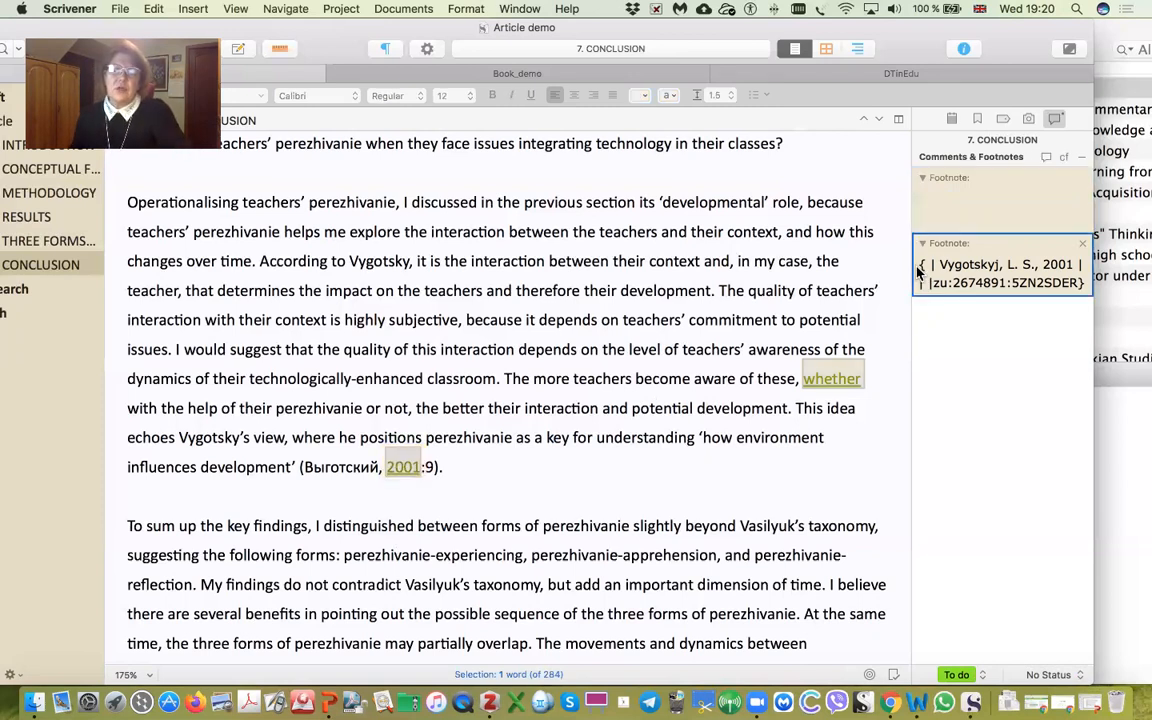
scroll(777, 319, "down", 3)
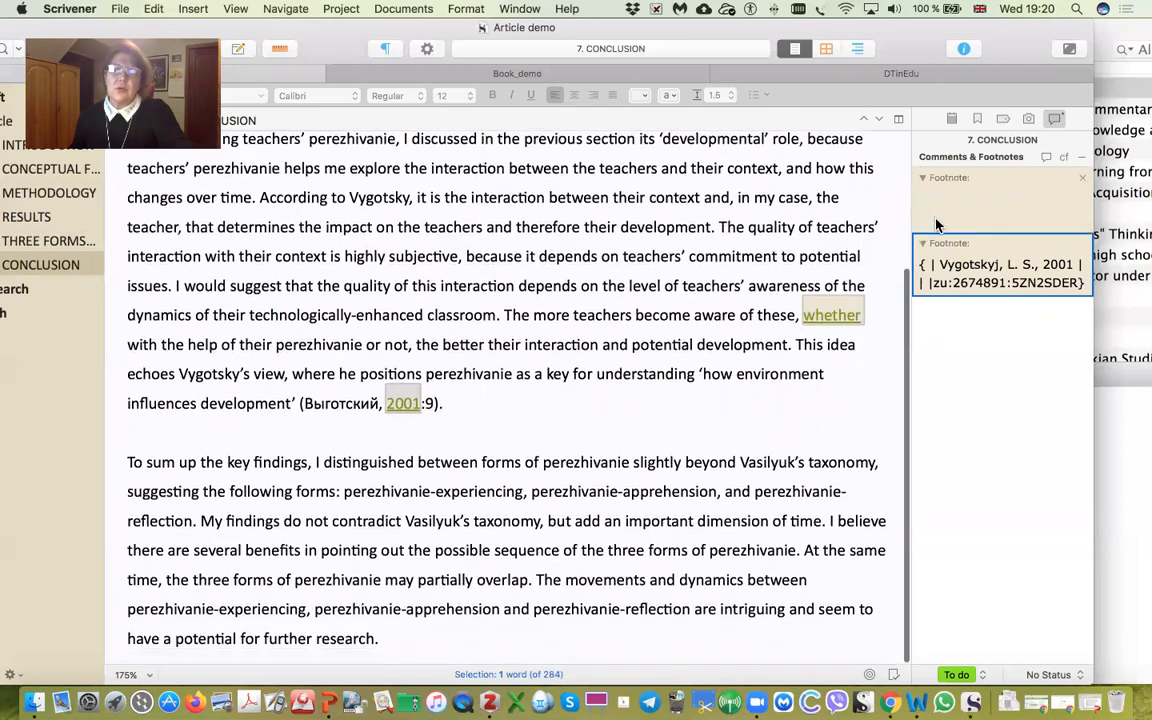
left_click(929, 208)
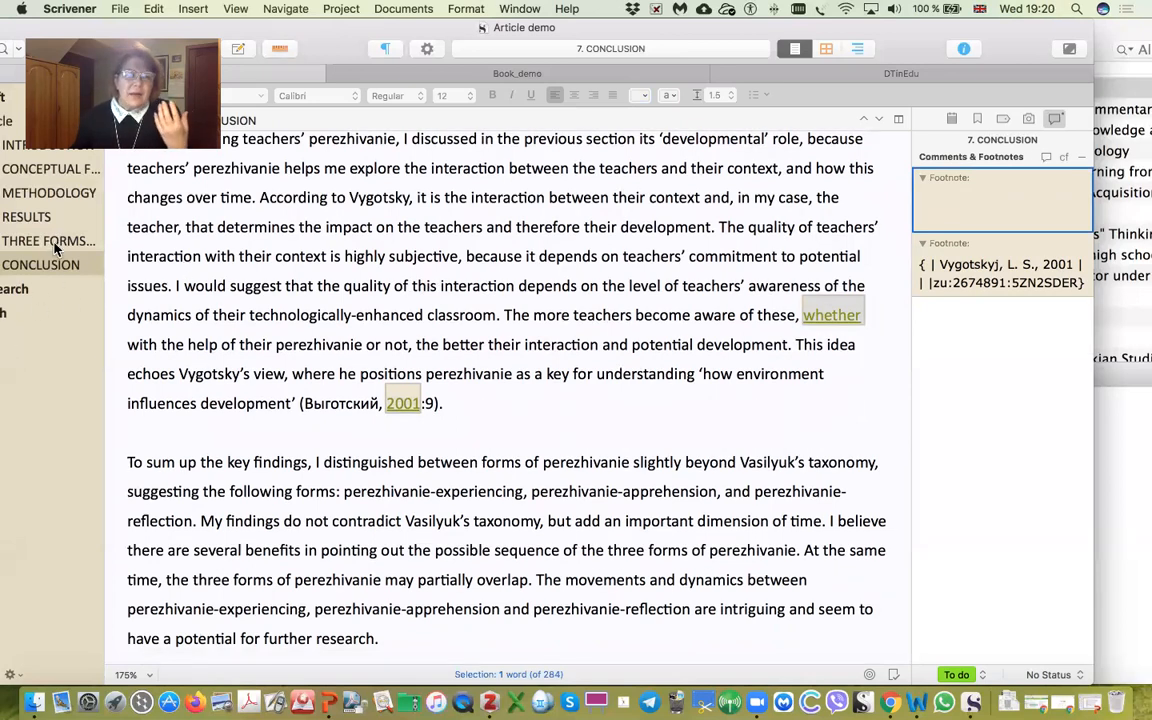
Step: Open 2. CONCEPTUAL FRAMEWORK and examine its citation footnotes alongside the linked years in the text
left_click(50, 170)
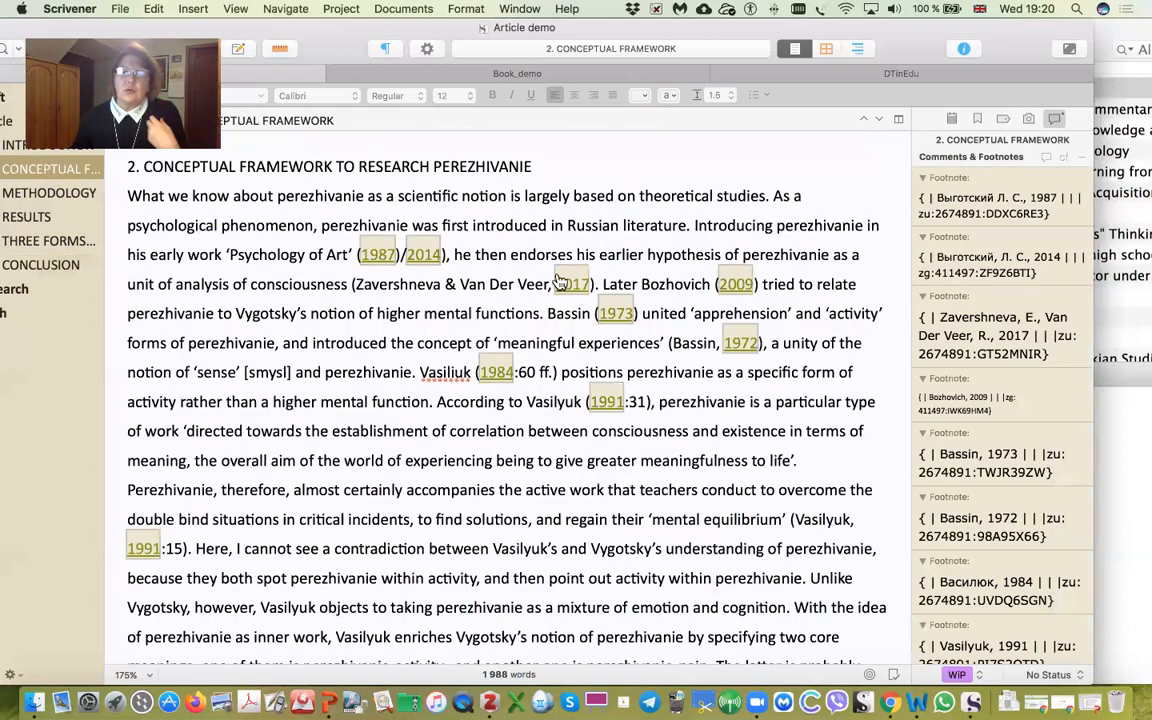
scroll(655, 215, "down", 5)
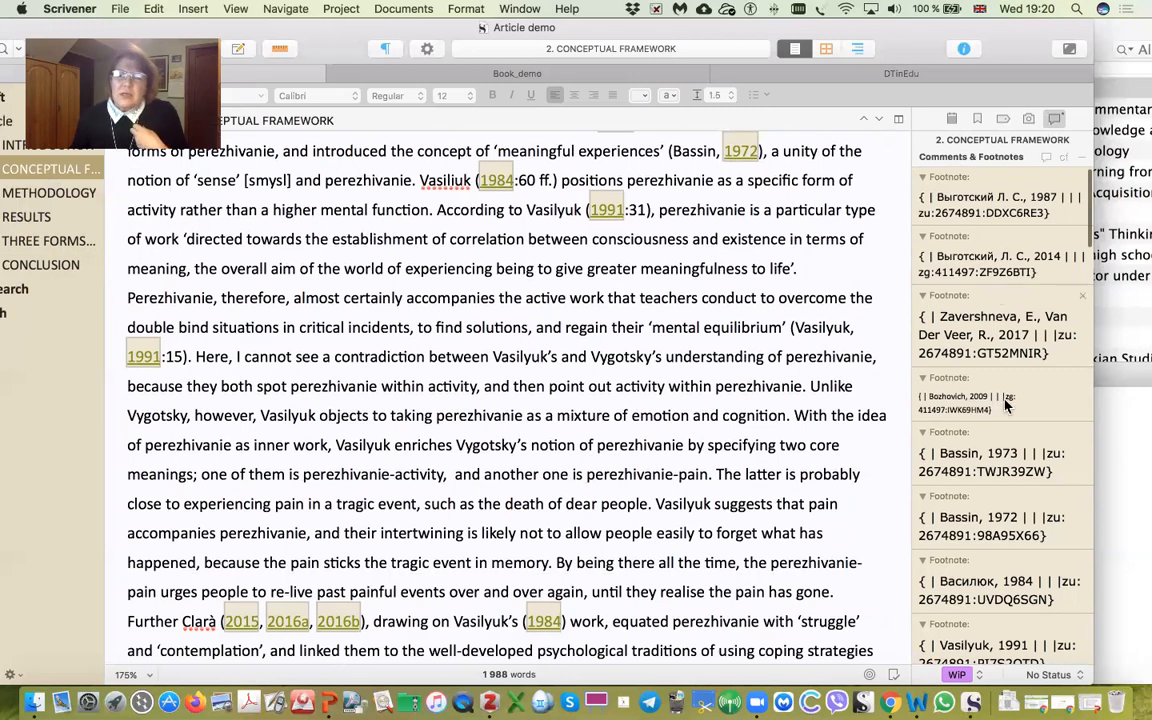
scroll(1006, 403, "down", 15)
scroll(1001, 420, "down", 6)
scroll(999, 421, "up", 15)
scroll(997, 422, "up", 10)
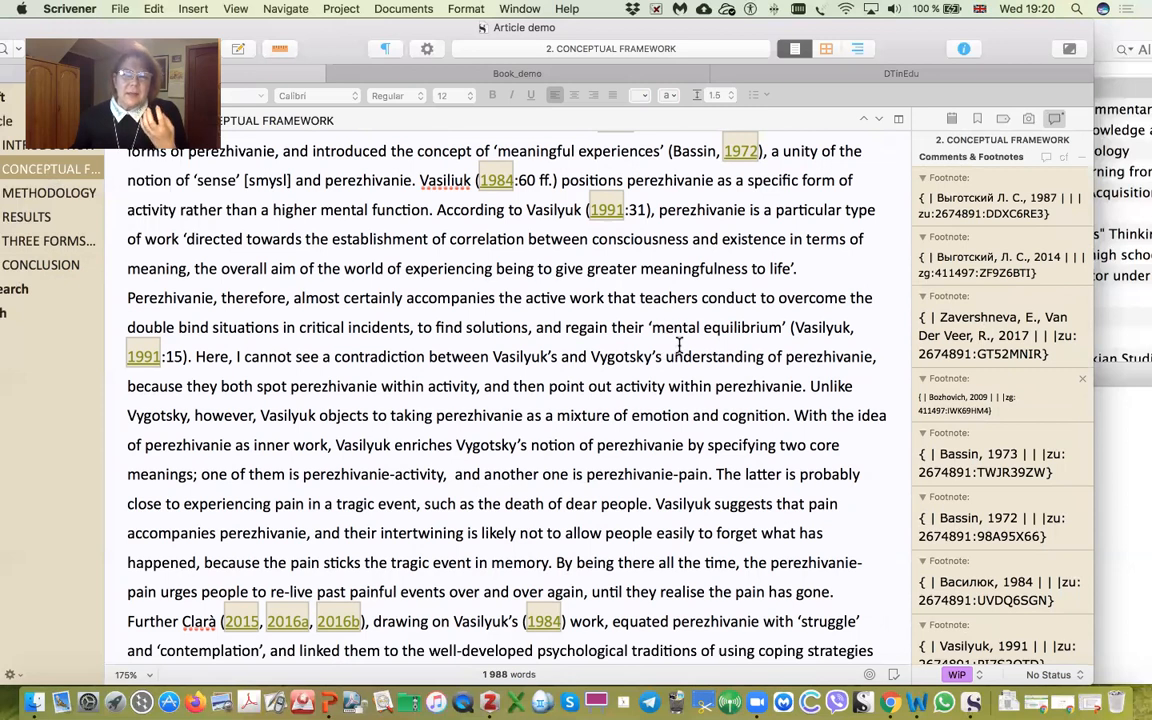
scroll(865, 320, "up", 1)
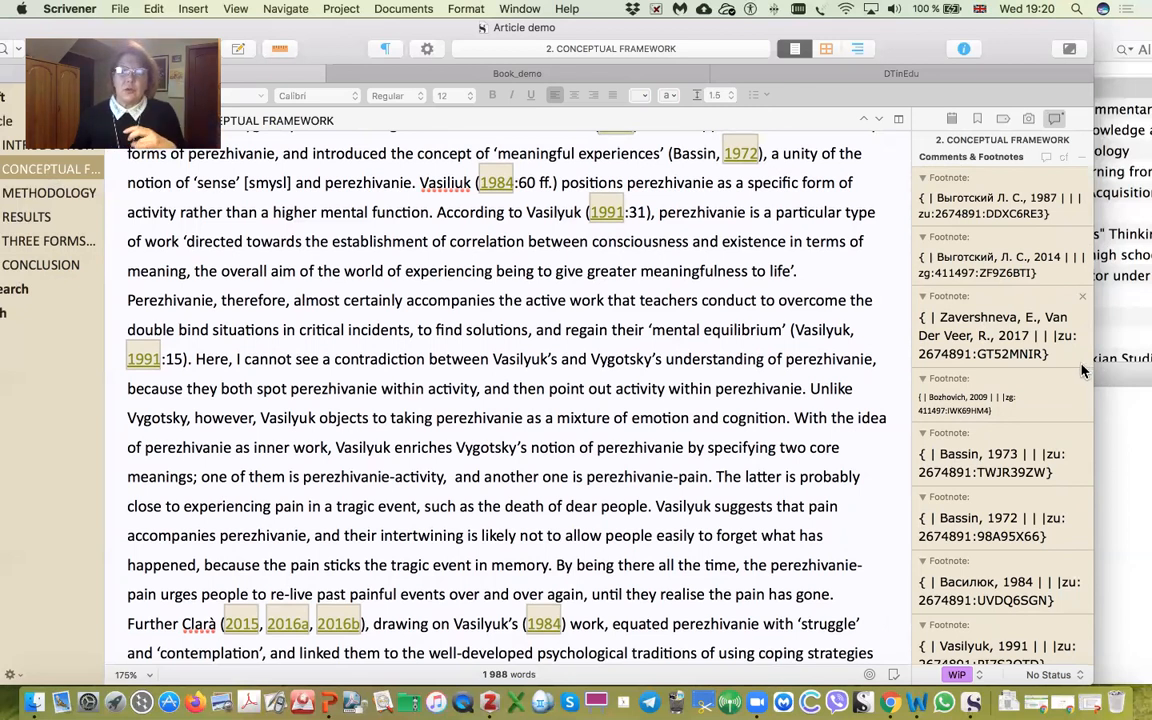
Step: Reposition the Article demo window so the whole binder is in view
left_click_drag(843, 29, 885, 27)
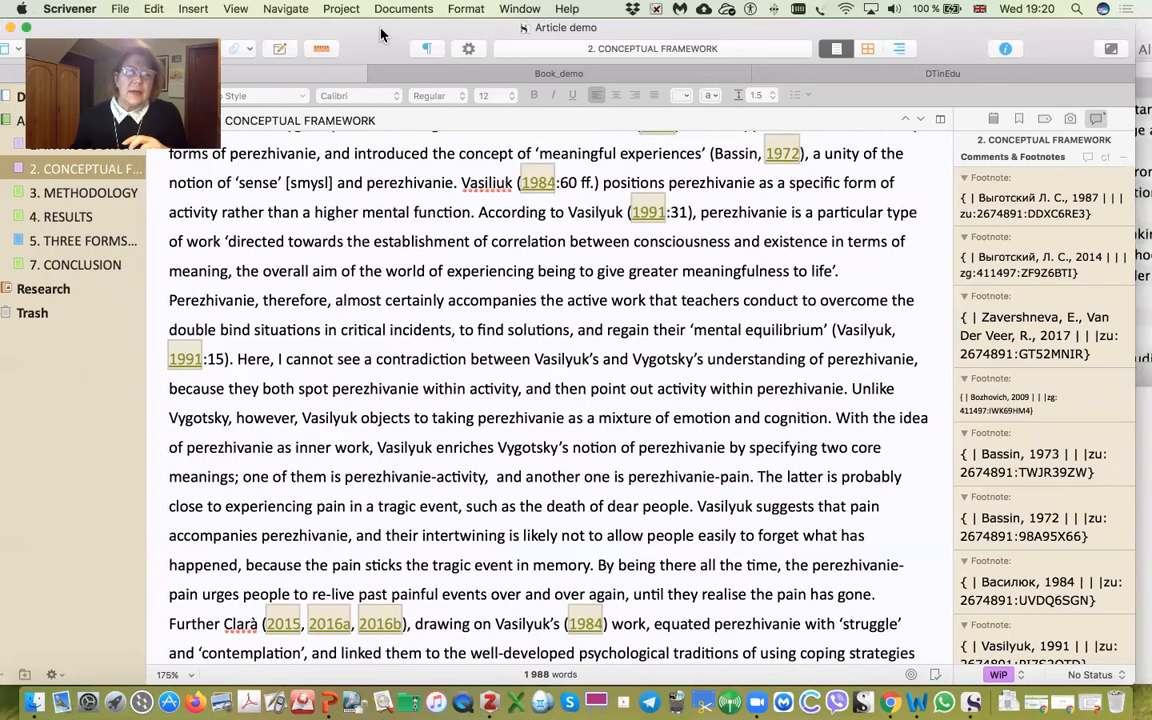
mouse_move(383, 28)
left_mouse_down()
mouse_move(475, 25)
mouse_move(398, 20)
left_mouse_up()
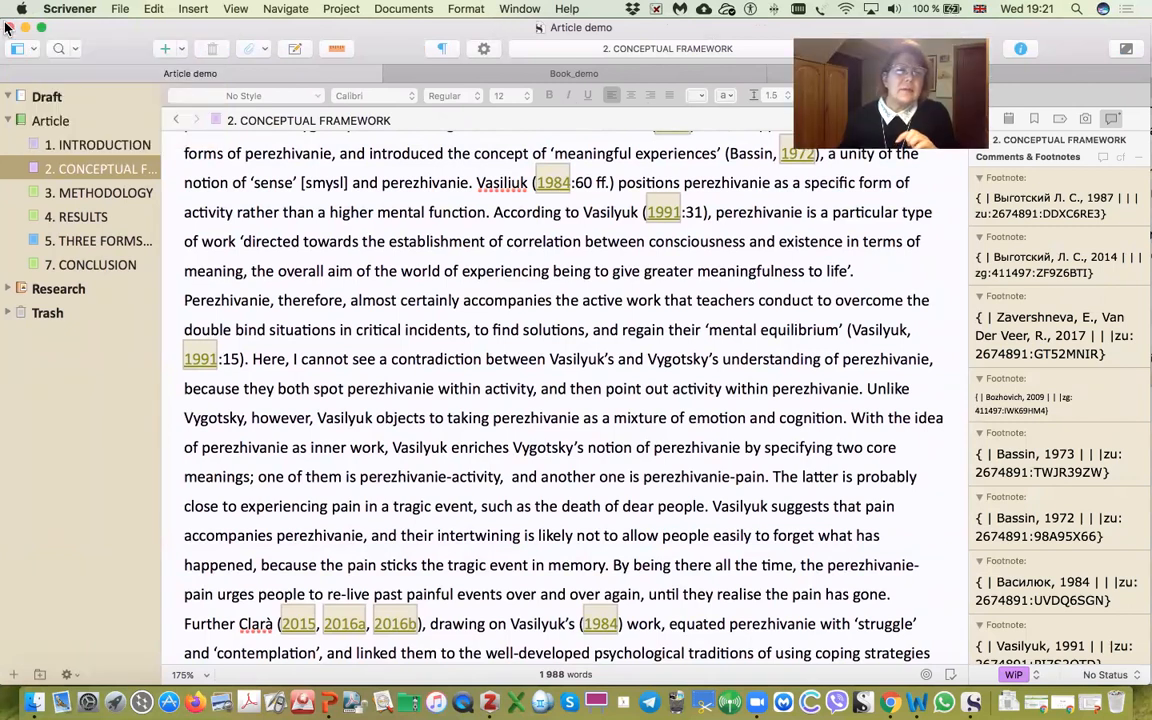
Step: Select the Article folder and examine the project's file commands, including the import options
left_click(118, 9)
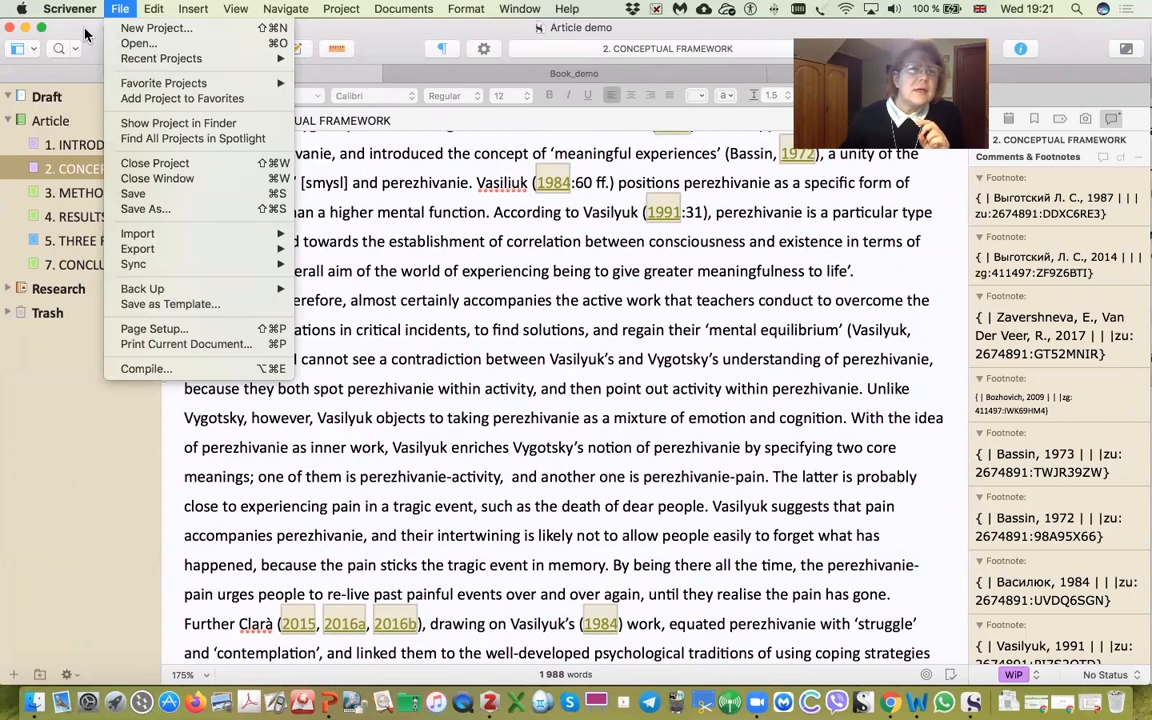
left_click(90, 40)
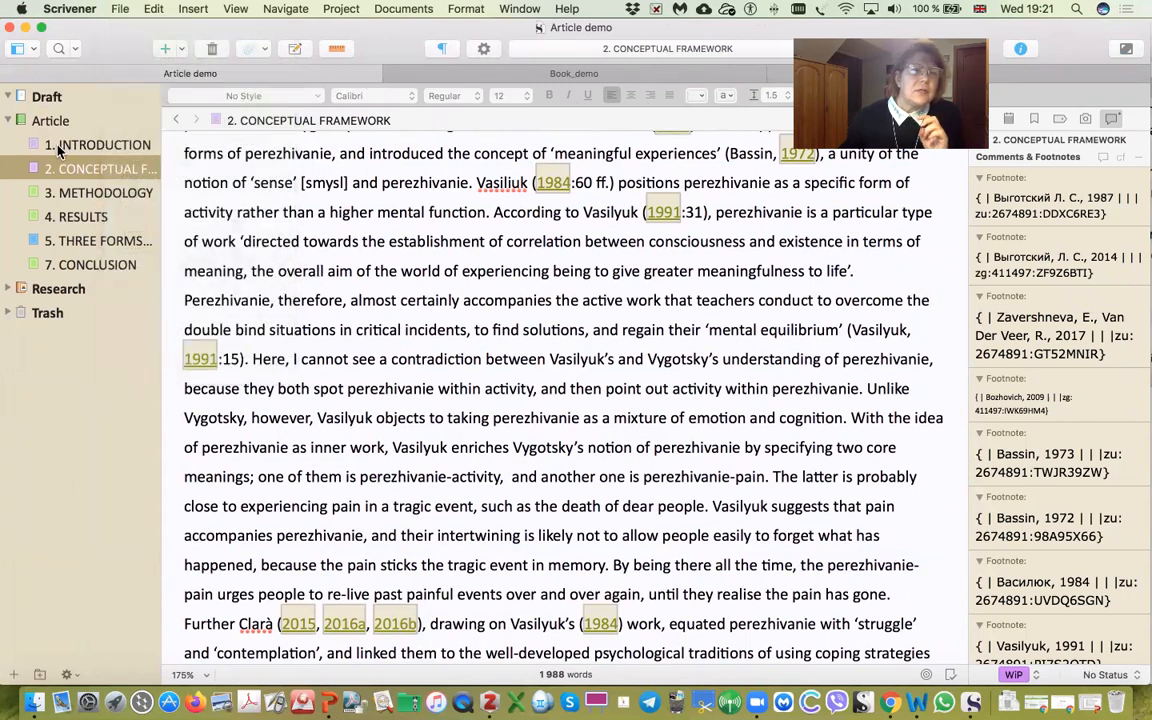
left_click(72, 121)
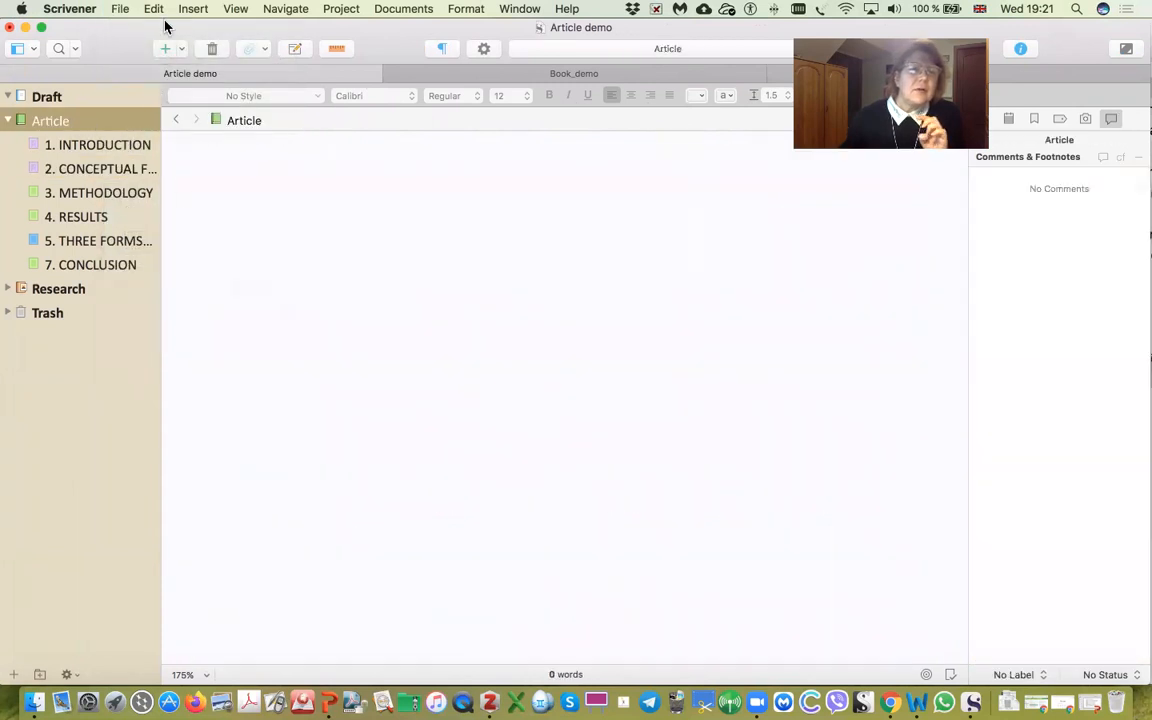
left_click(121, 9)
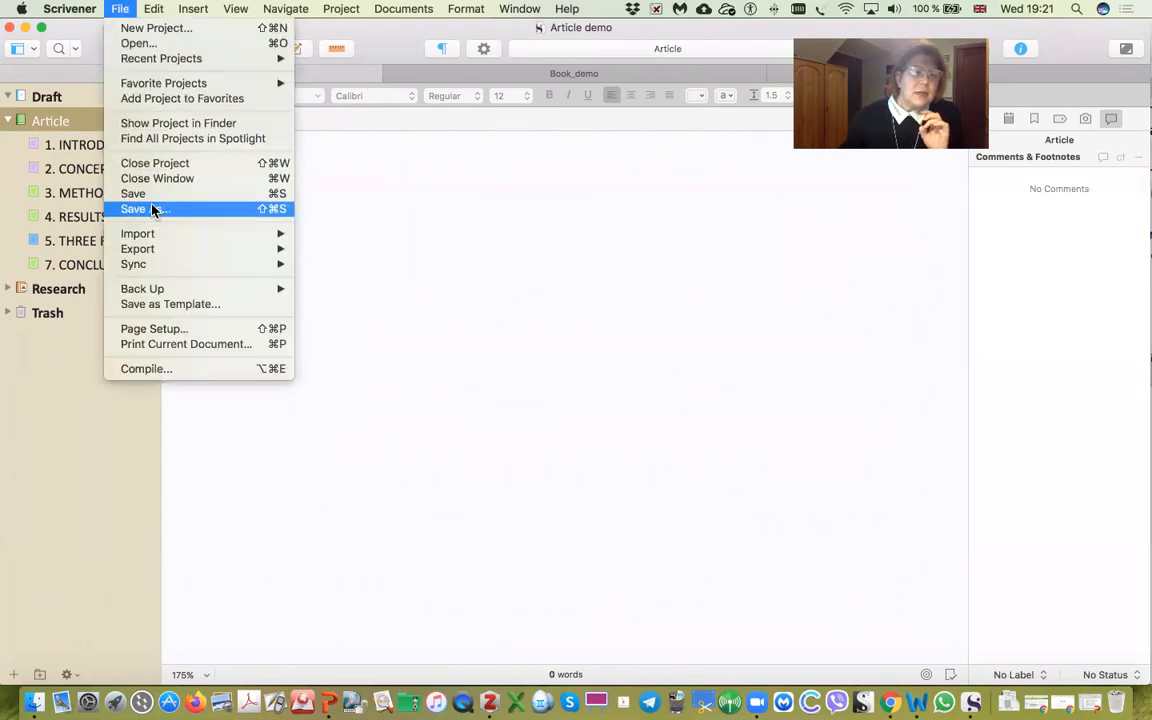
mouse_move(180, 240)
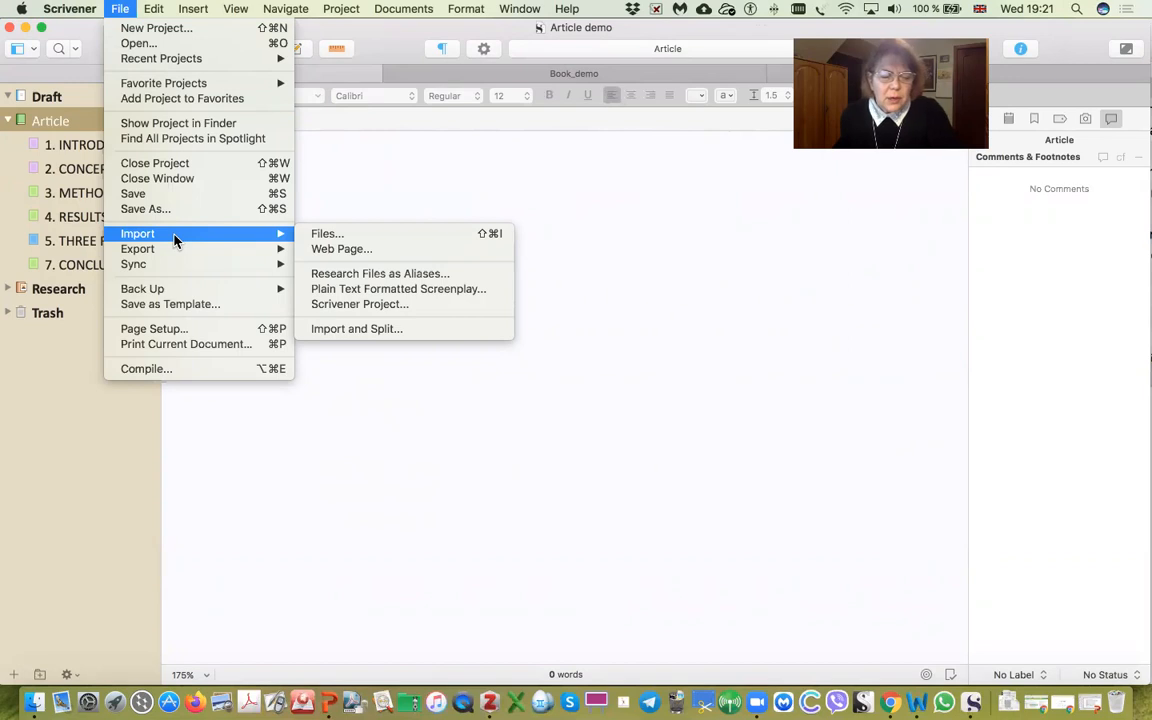
key("alt")
key("Escape")
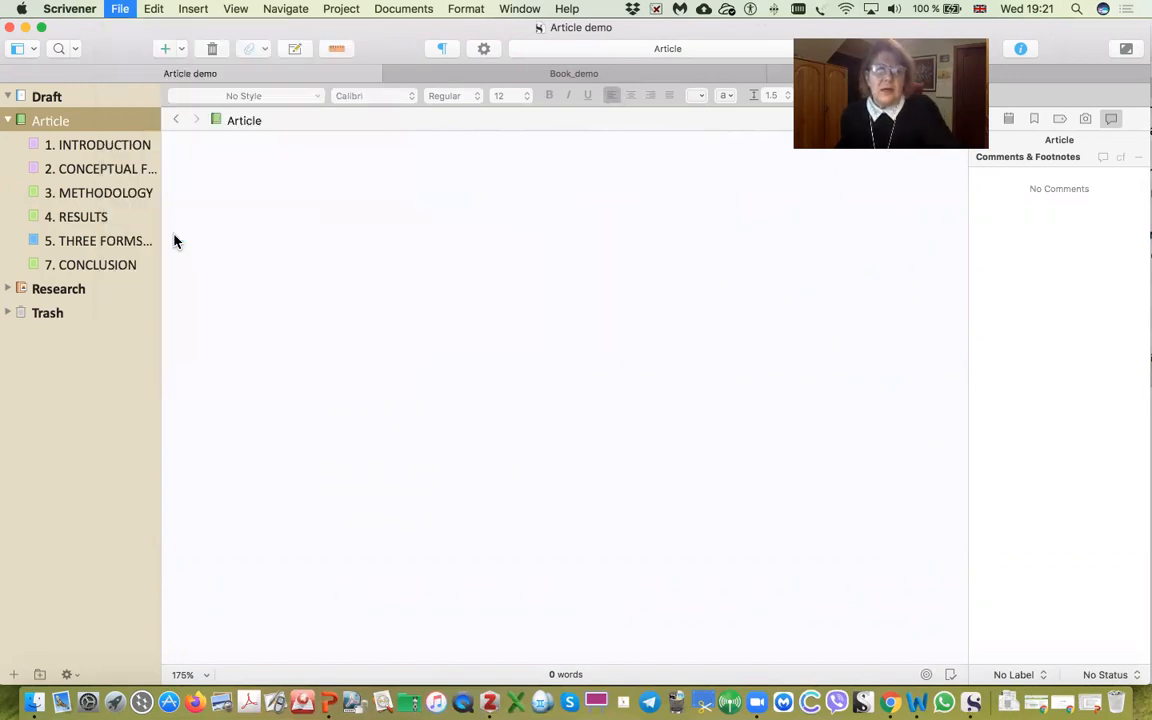
Step: Open the Compile settings for Print and examine the Heading, Sub-Heading and Section layouts of the Default format
key("super+alt+e")
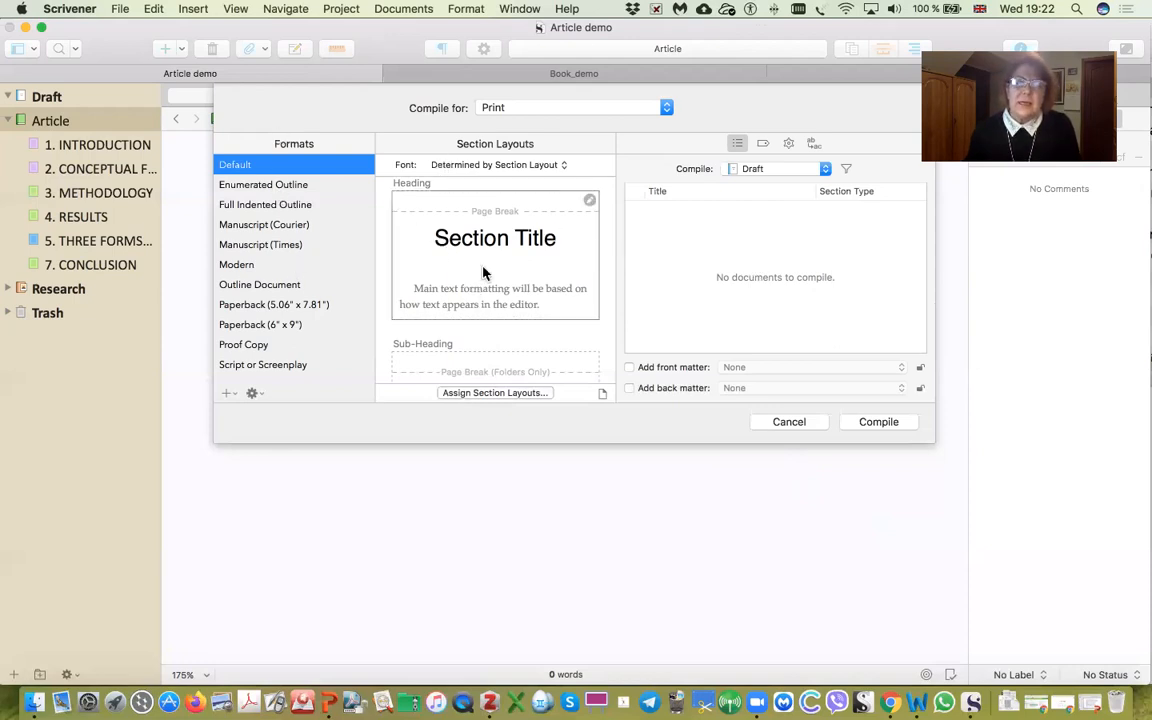
scroll(519, 289, "down", 5)
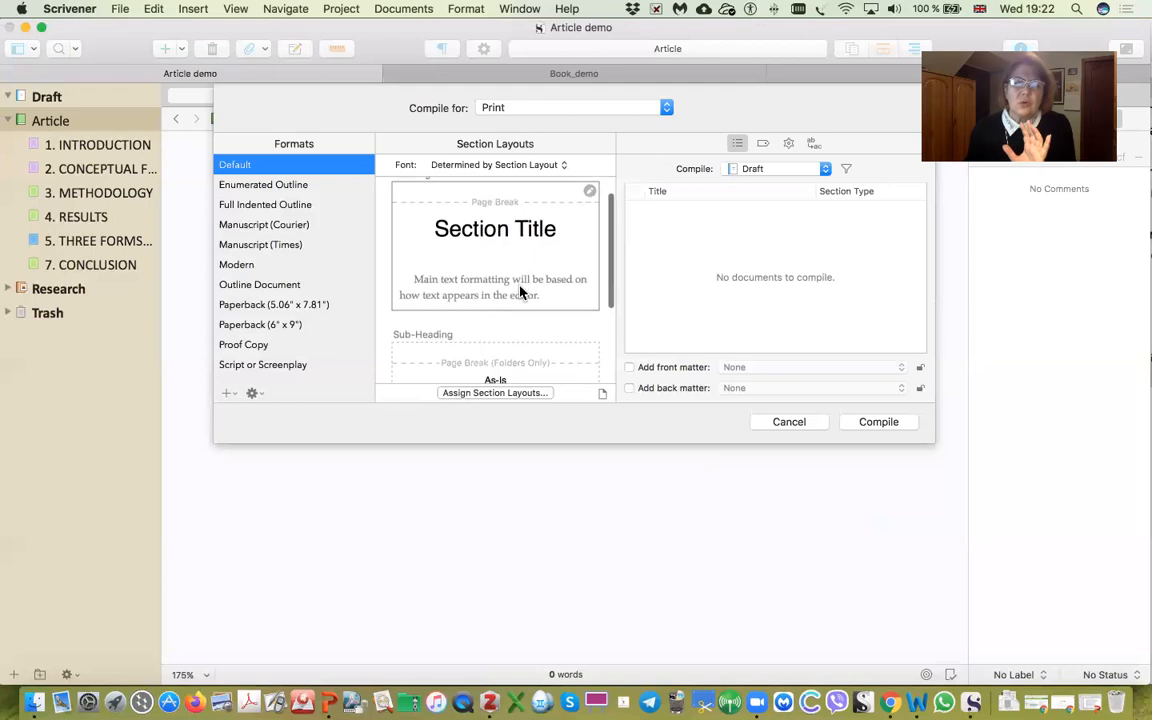
scroll(519, 289, "up", 5)
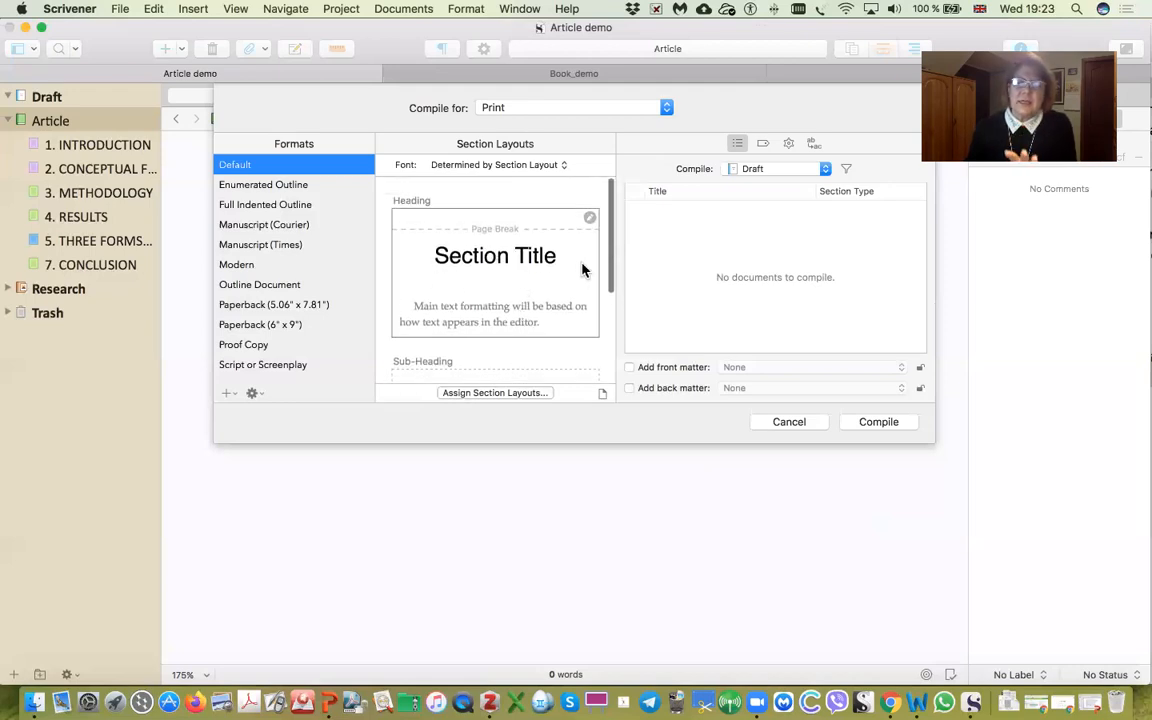
scroll(470, 240, "down", 2)
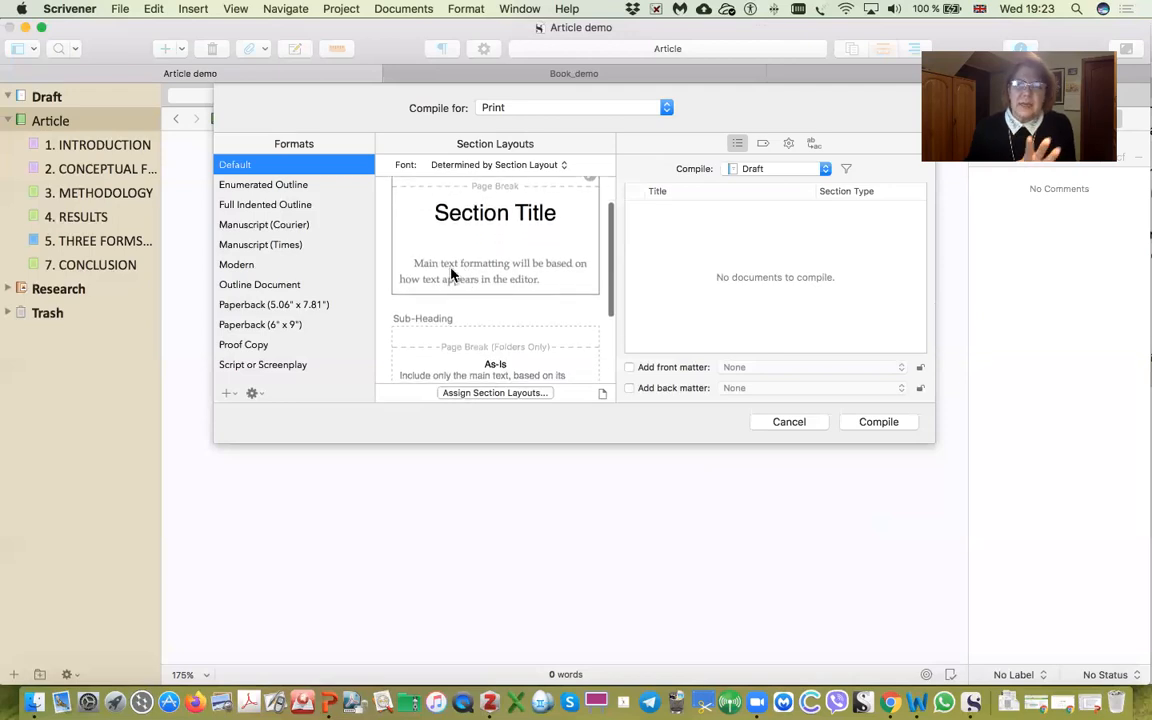
scroll(451, 275, "down", 5)
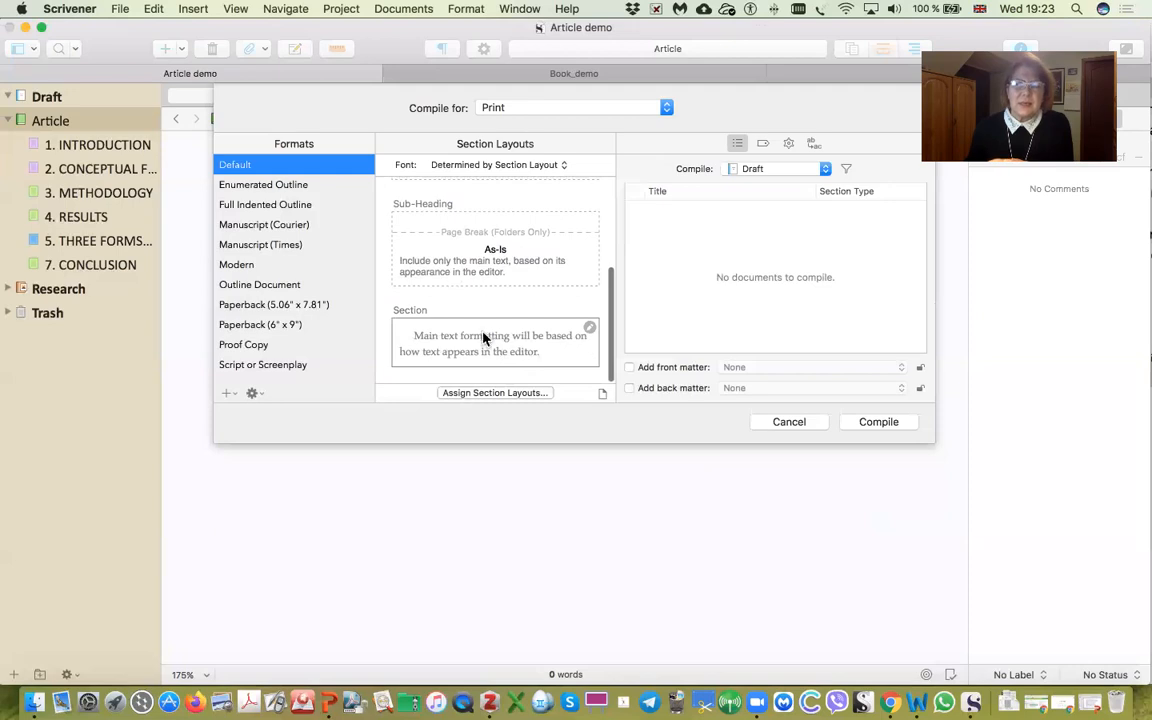
scroll(497, 265, "up", 3)
scroll(499, 272, "up", 4)
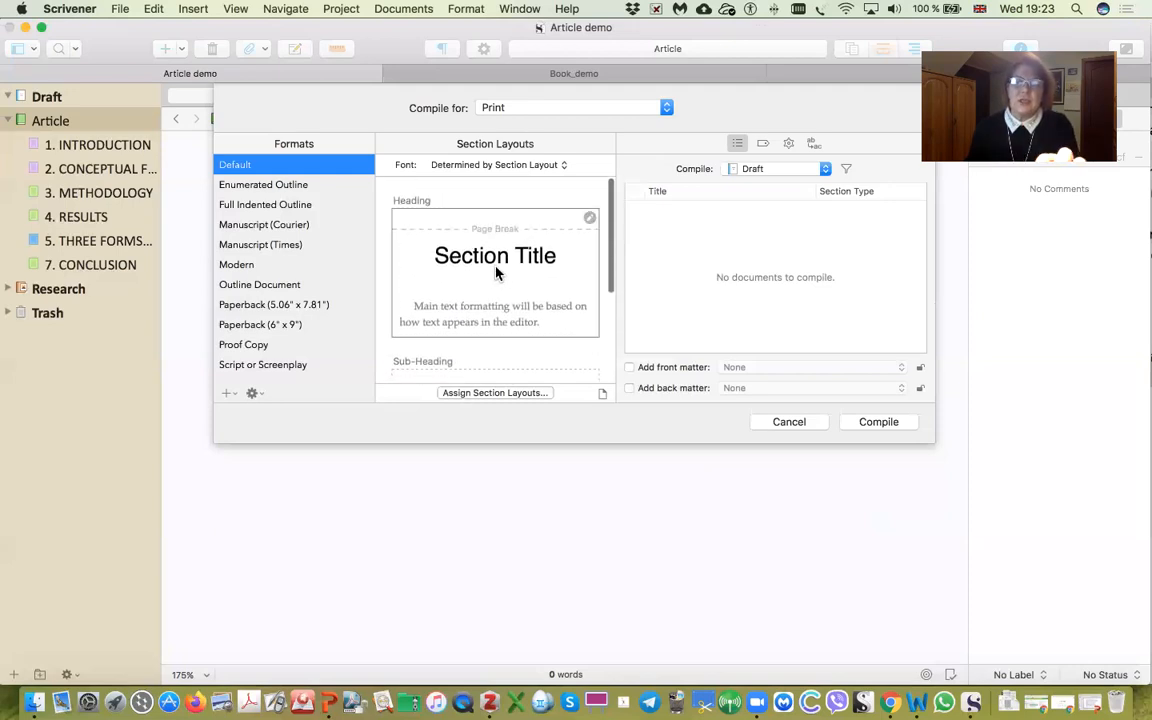
scroll(498, 300, "down", 5)
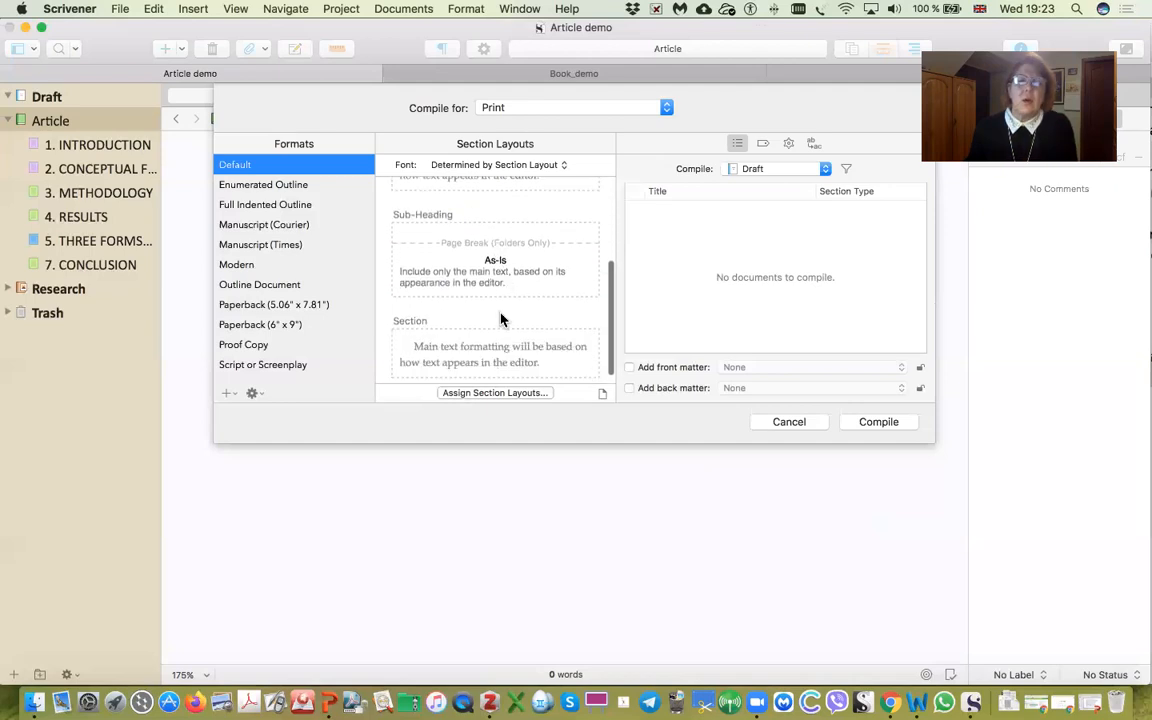
left_click(500, 335)
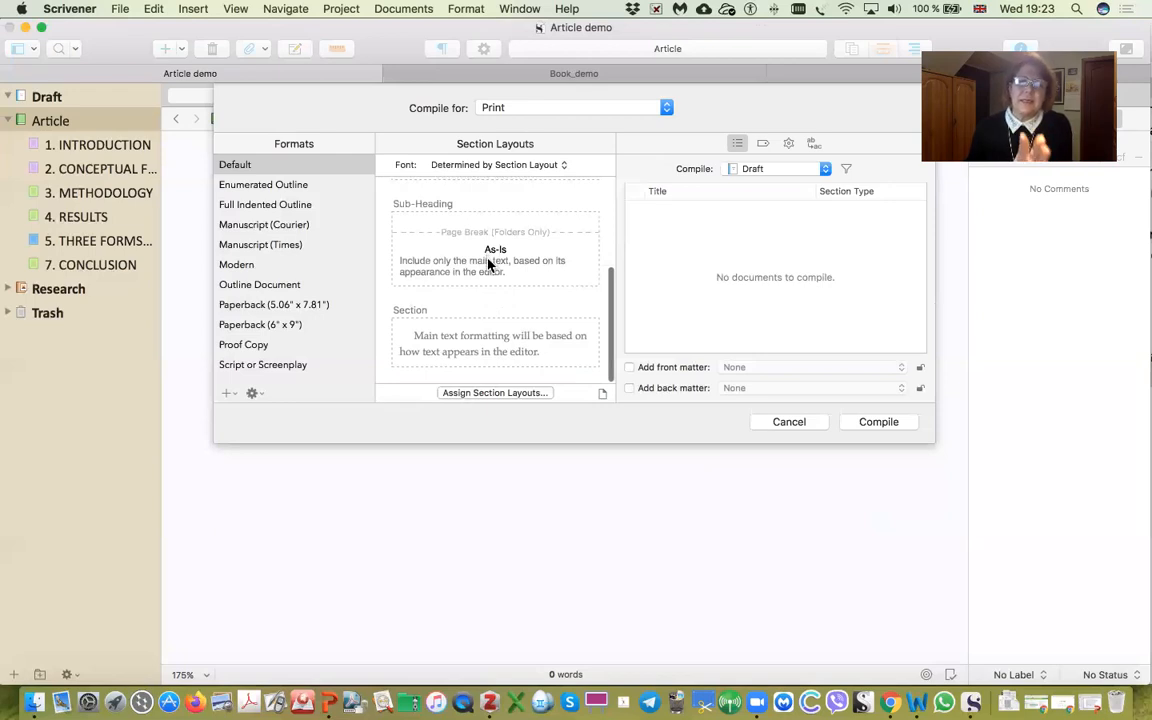
scroll(490, 263, "up", 5)
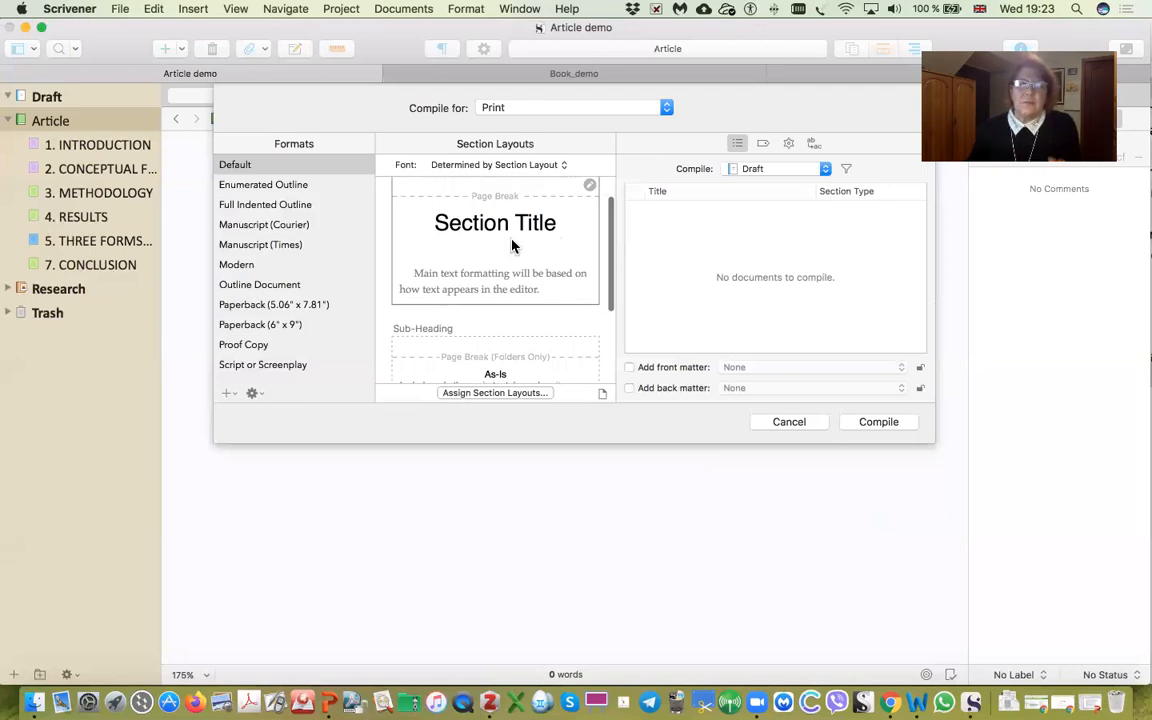
scroll(514, 242, "down", 1)
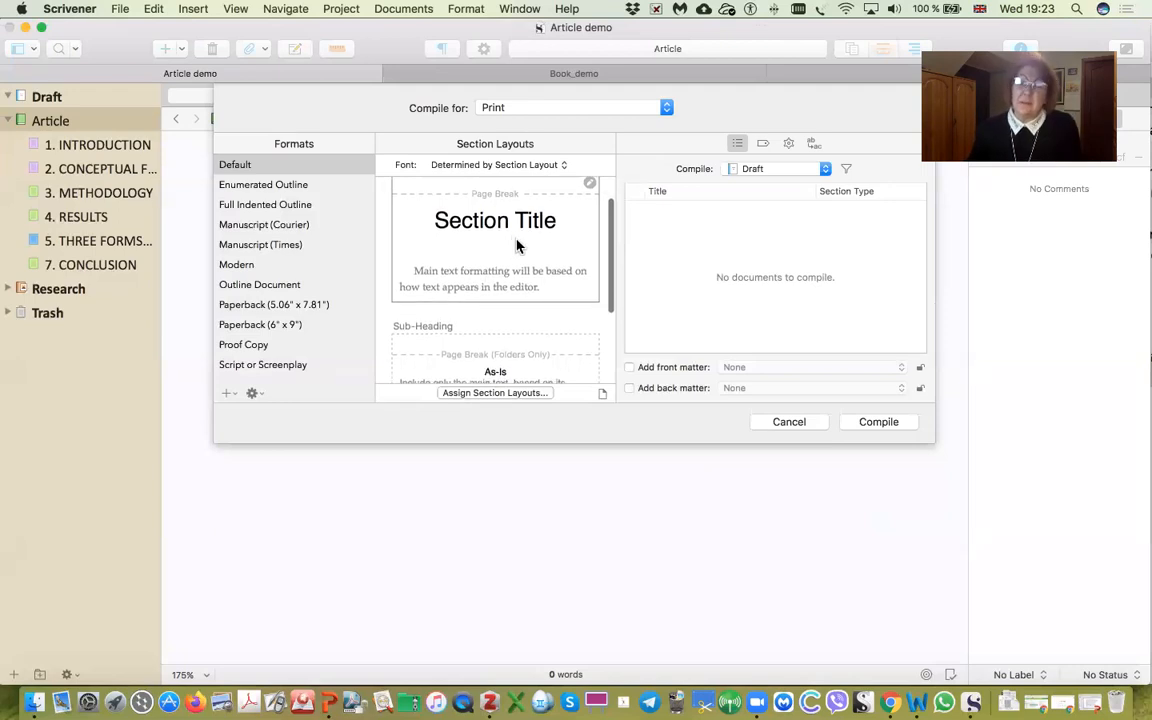
Step: Try to compile the Draft contents for Print, check which other contents can be compiled, and cancel the compile
left_click(874, 425)
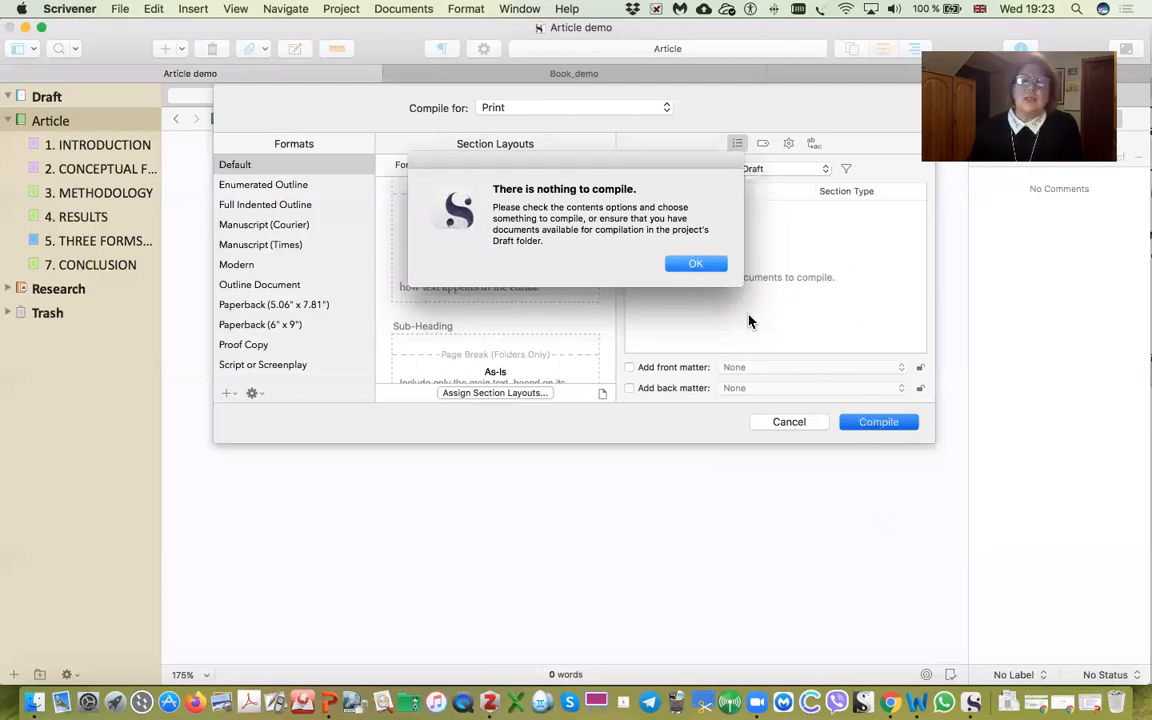
left_click(693, 263)
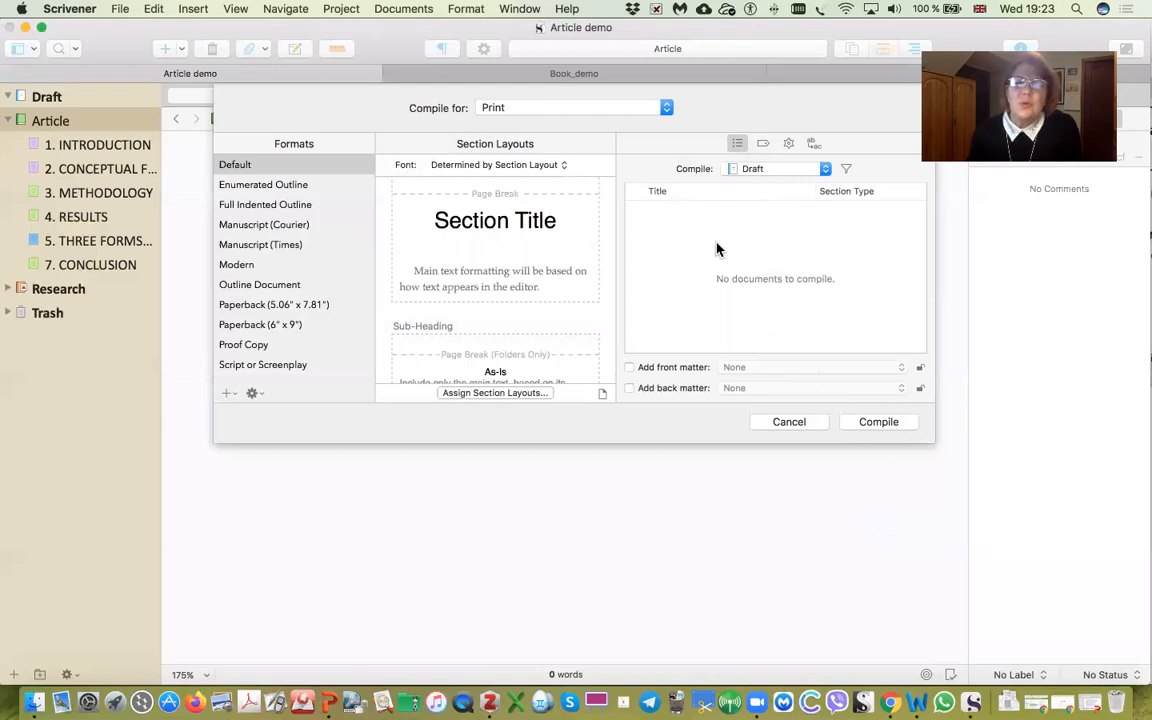
left_click(825, 169)
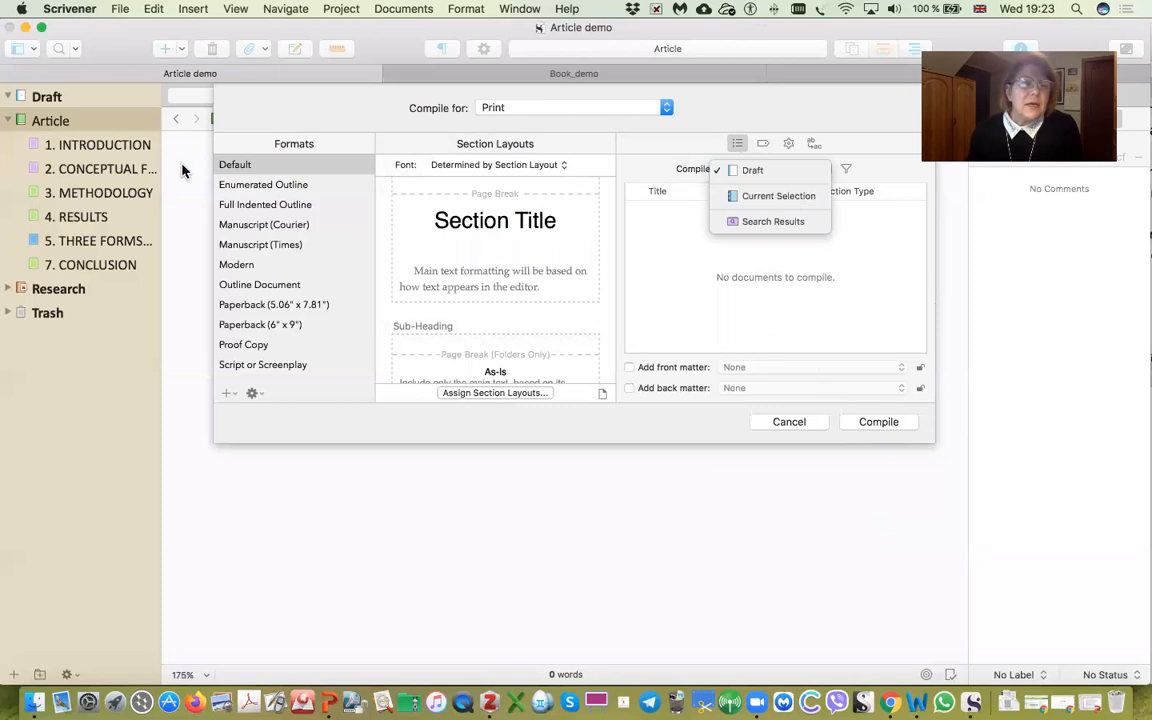
left_click(78, 145)
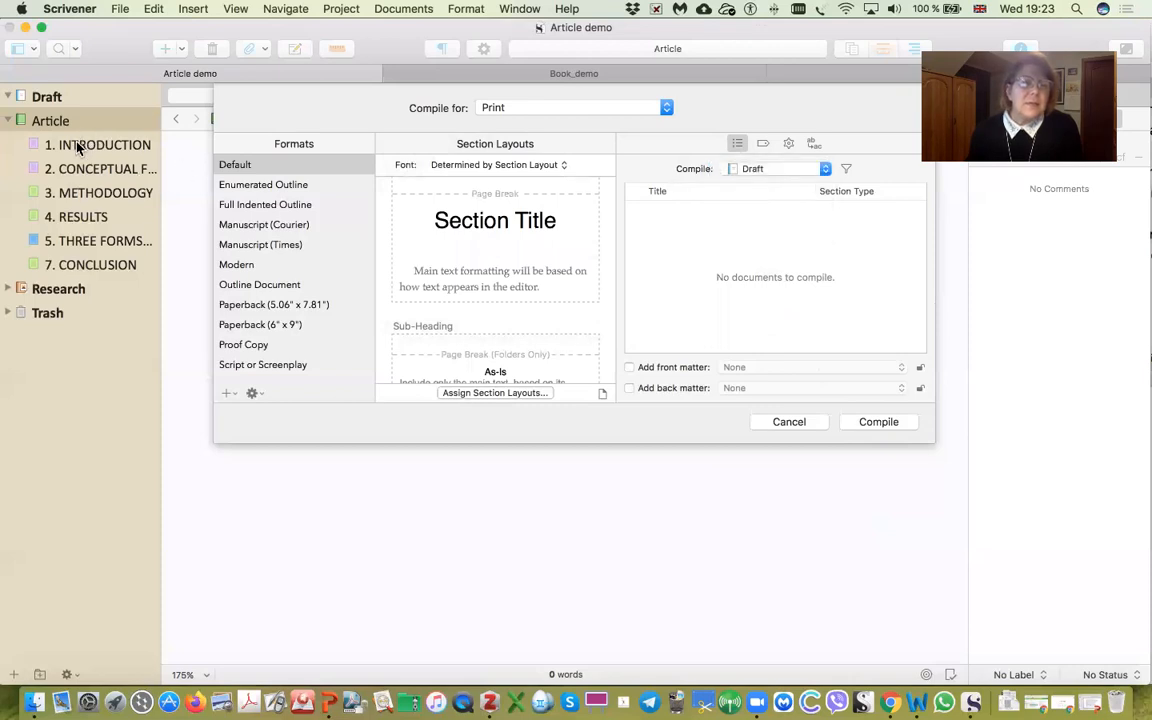
left_click(784, 422)
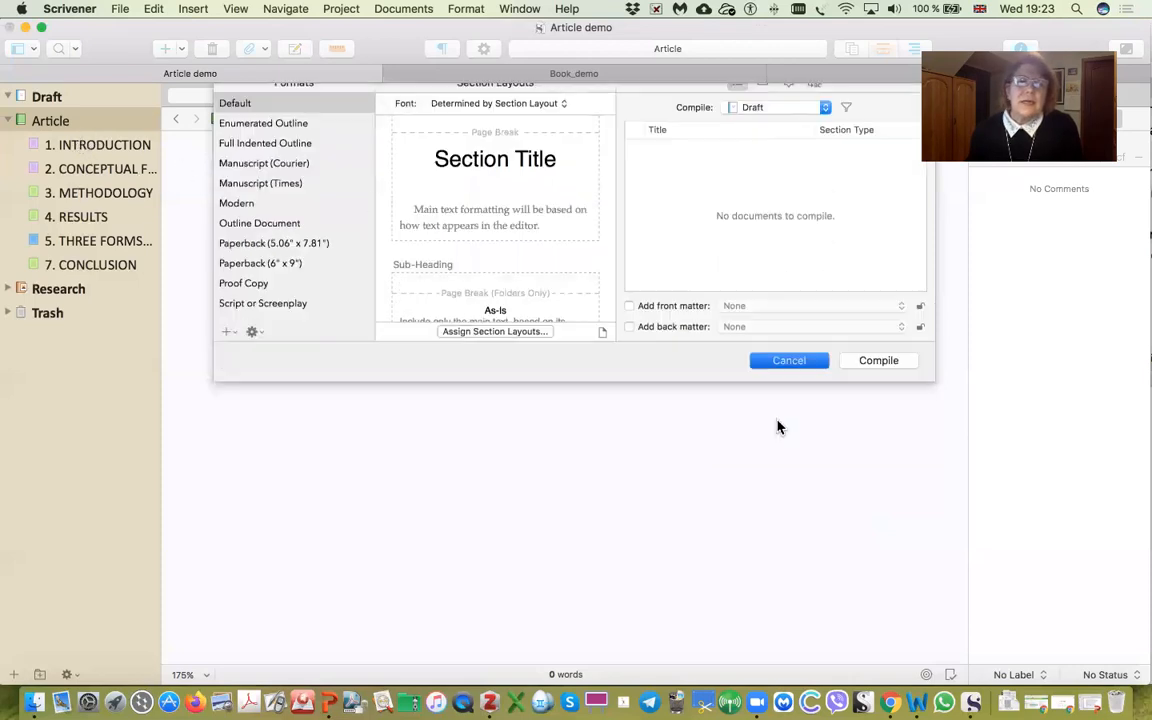
Step: Compile 1. INTRODUCTION alone for Print as the Current Selection, preview its pages, and cancel without printing
left_click(77, 150)
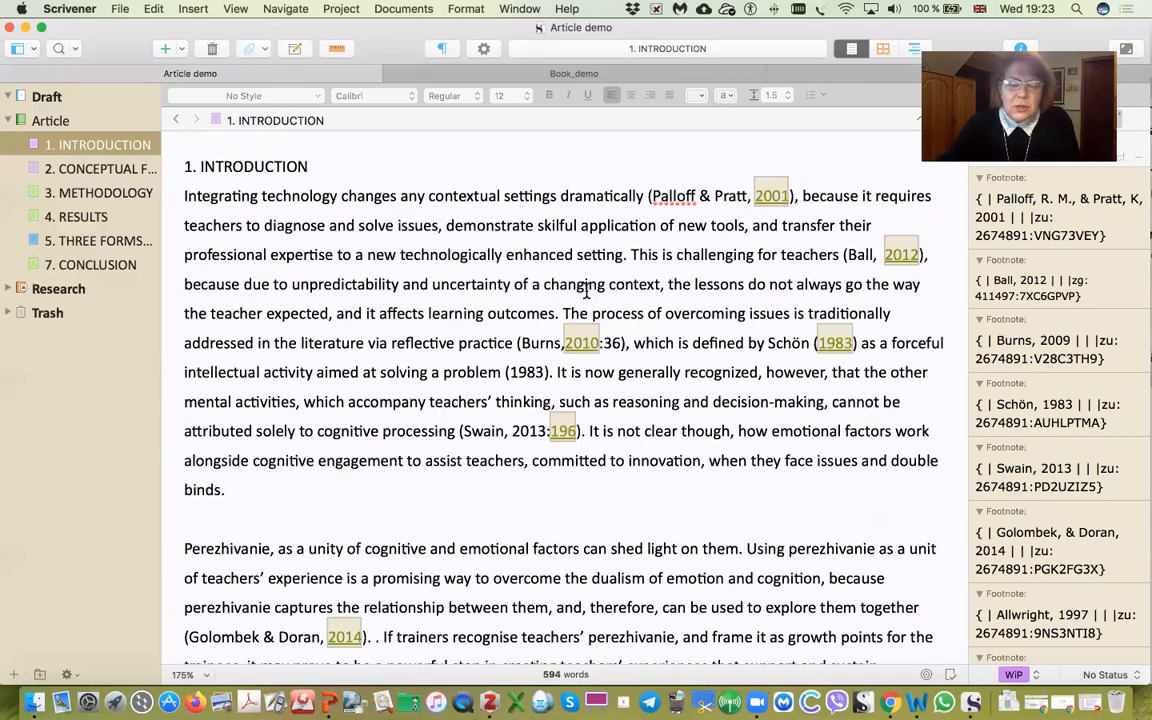
key("super+alt+e")
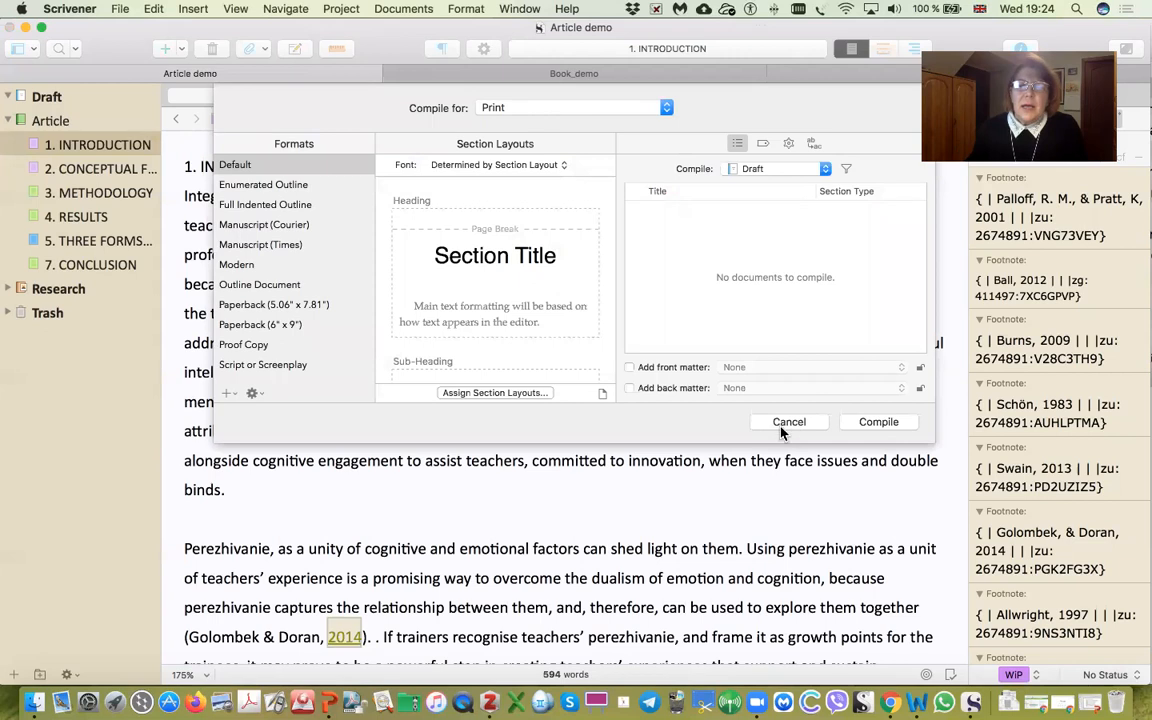
left_click(822, 168)
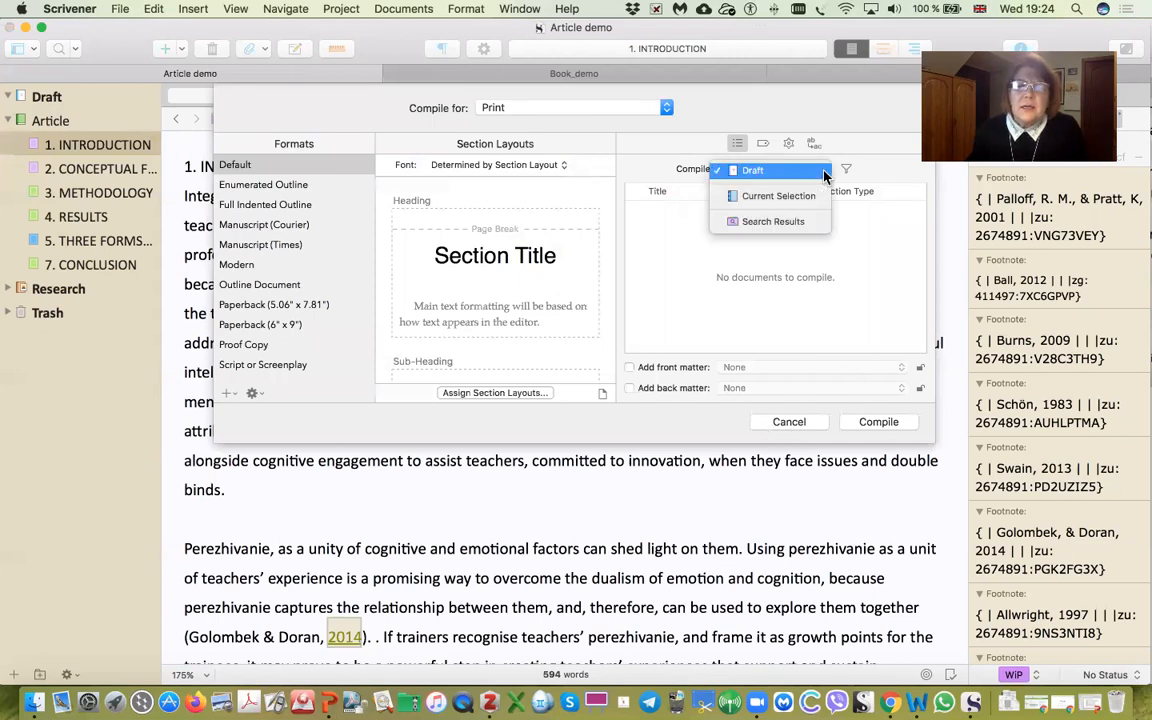
left_click(806, 195)
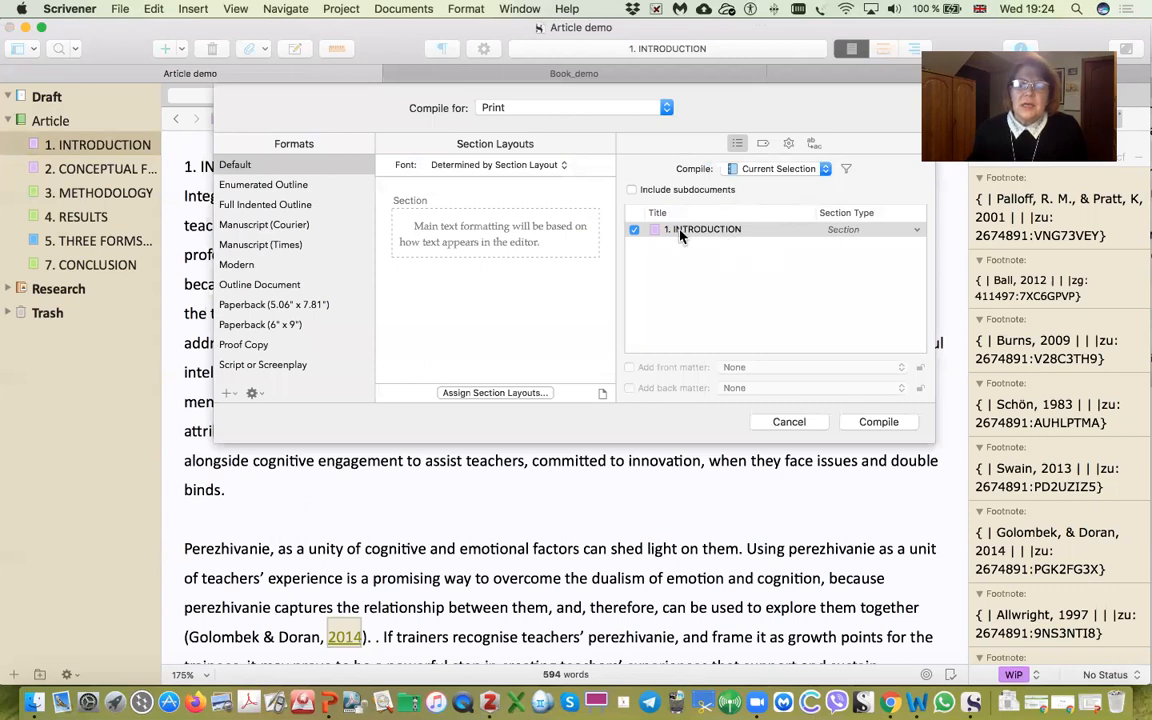
left_click(879, 422)
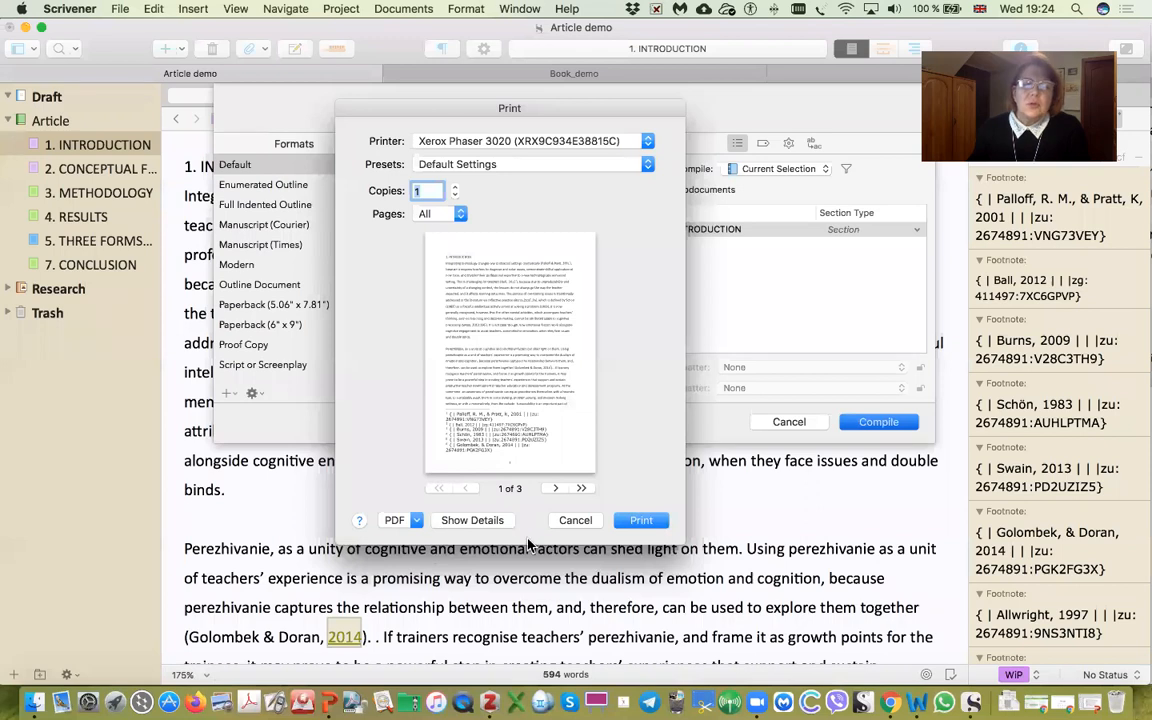
left_click(566, 521)
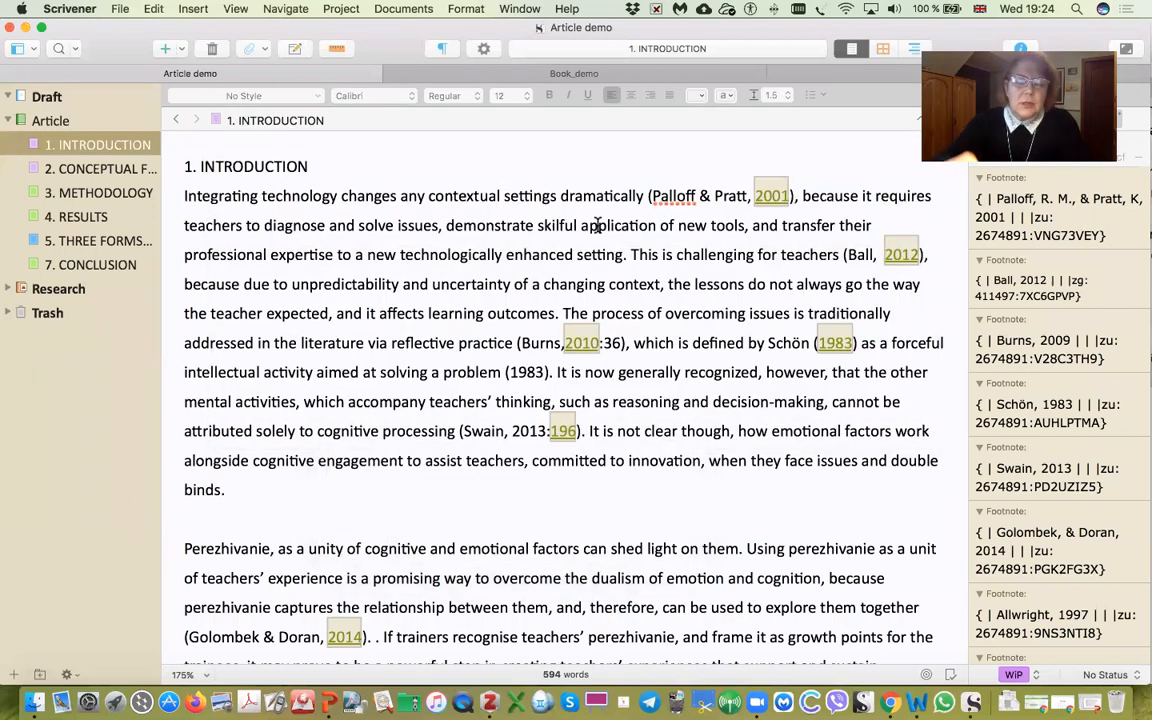
Step: Export 1. INTRODUCTION to the Documents folder as an Open Office (.odt) file
key("super+shift+e")
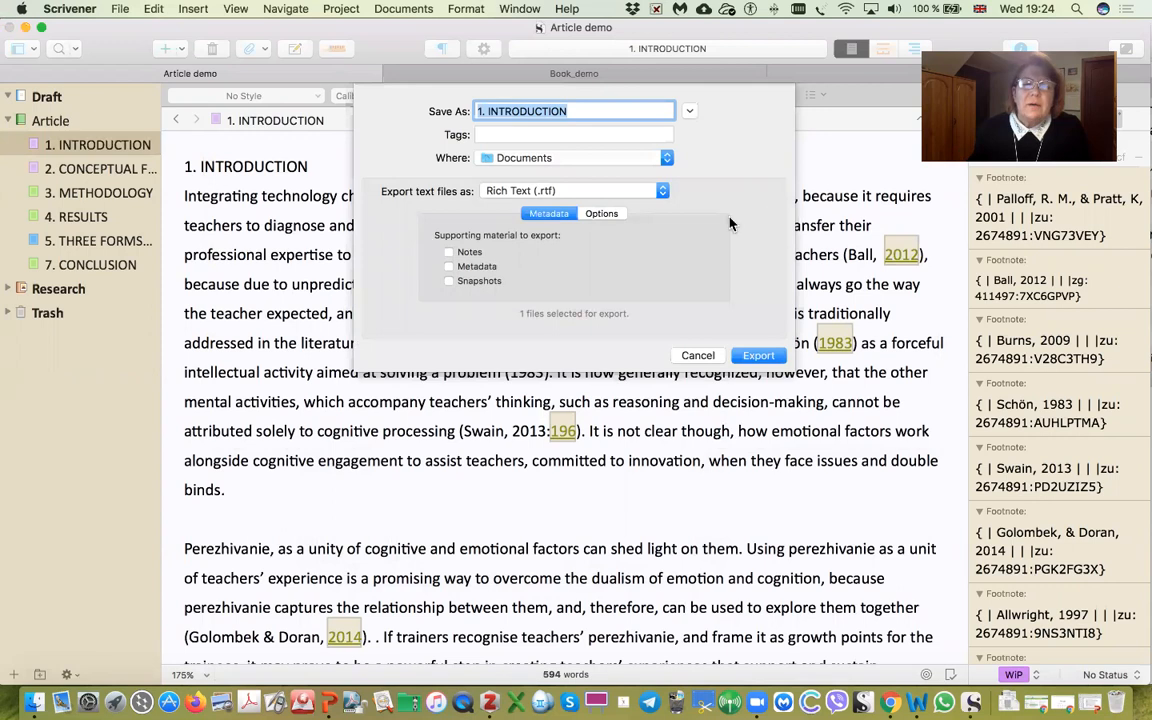
left_click(662, 191)
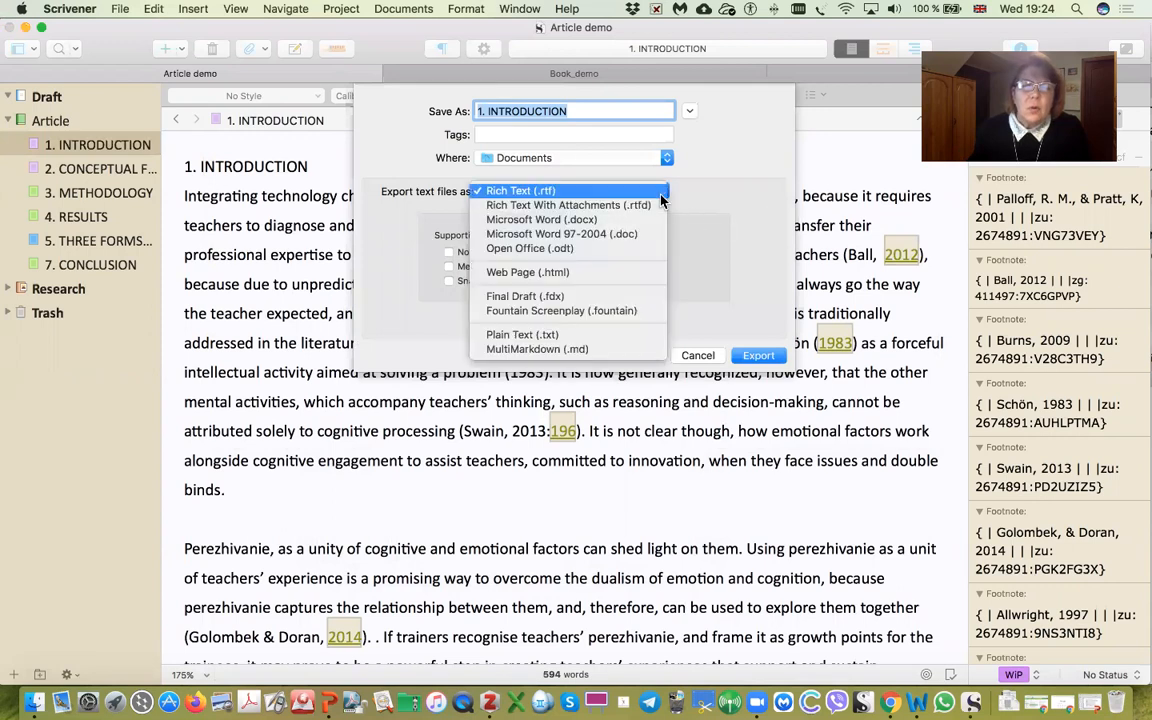
left_click(630, 248)
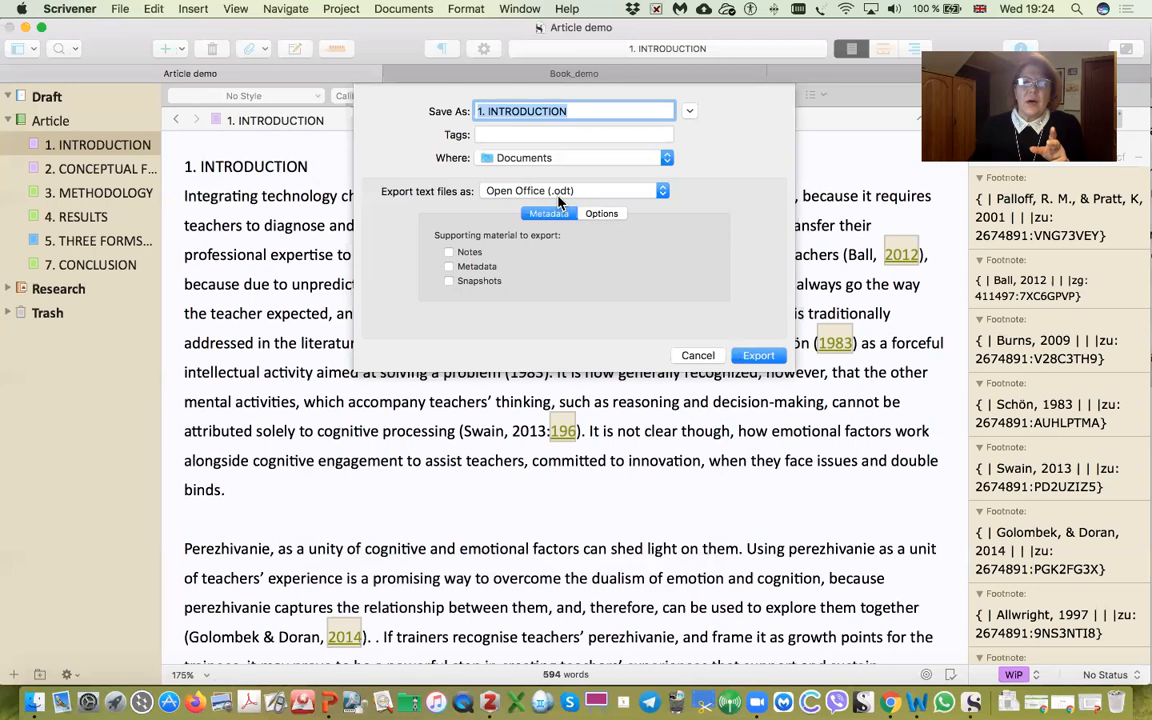
left_click(760, 356)
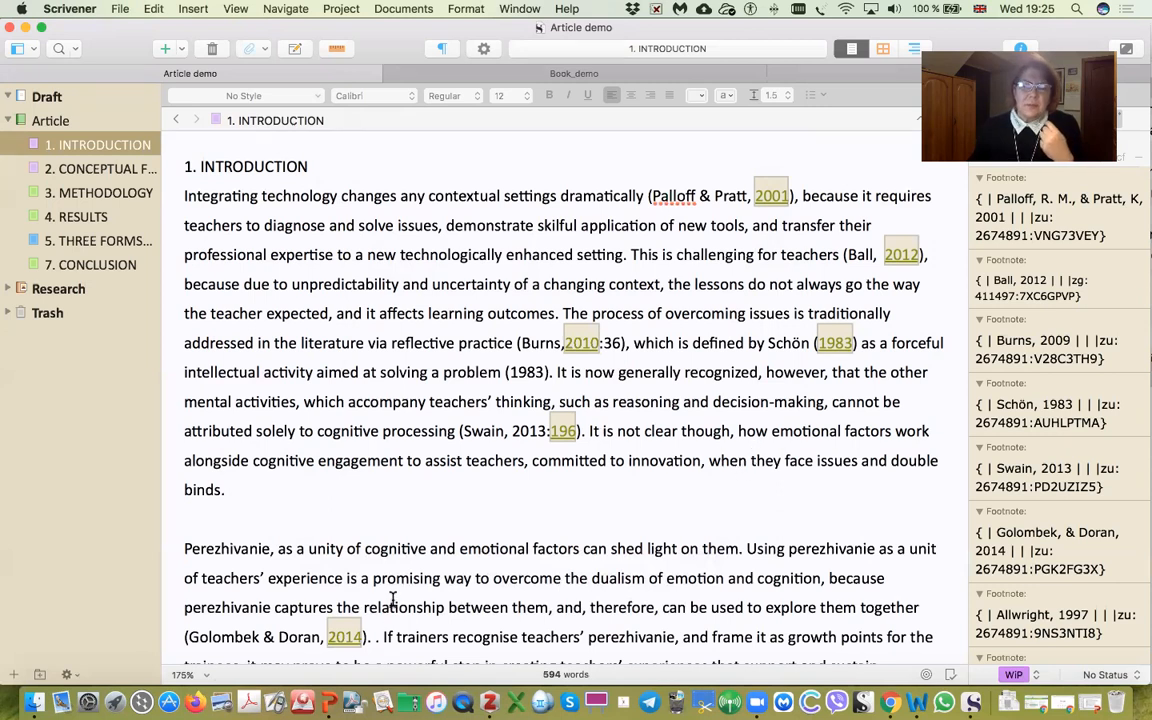
Step: Switch to Zotero, display My Library, and reposition the window so its full width is in view
scroll(352, 560, "down", 1)
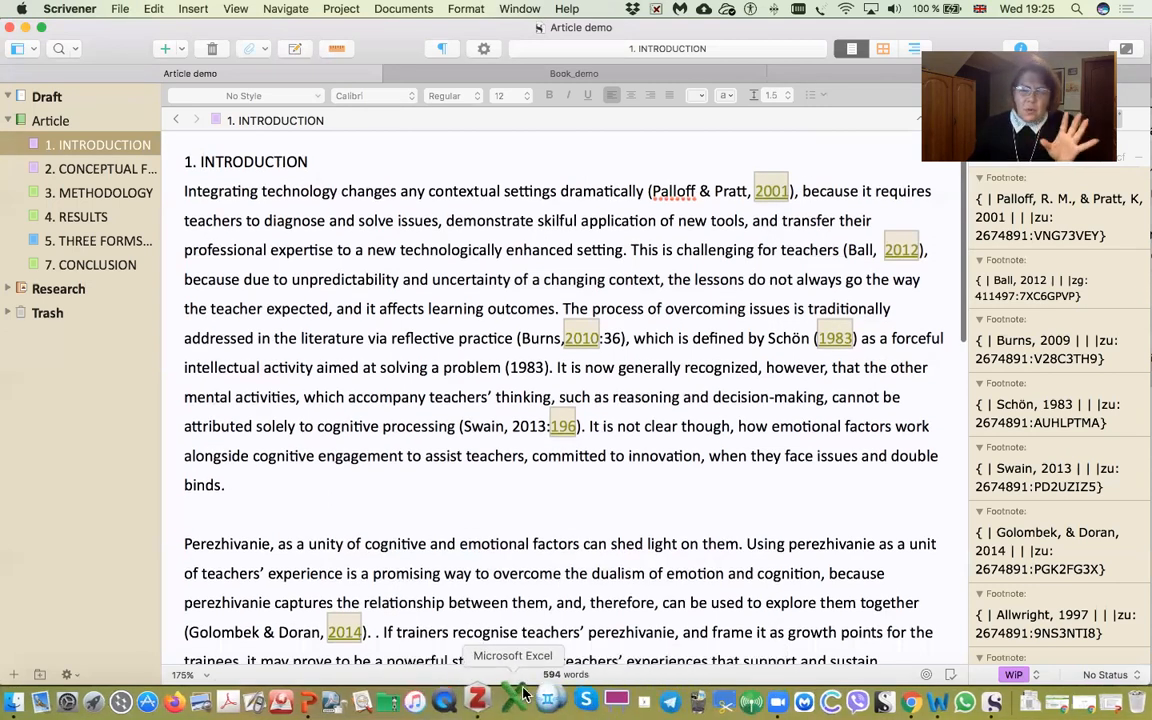
left_click(490, 697)
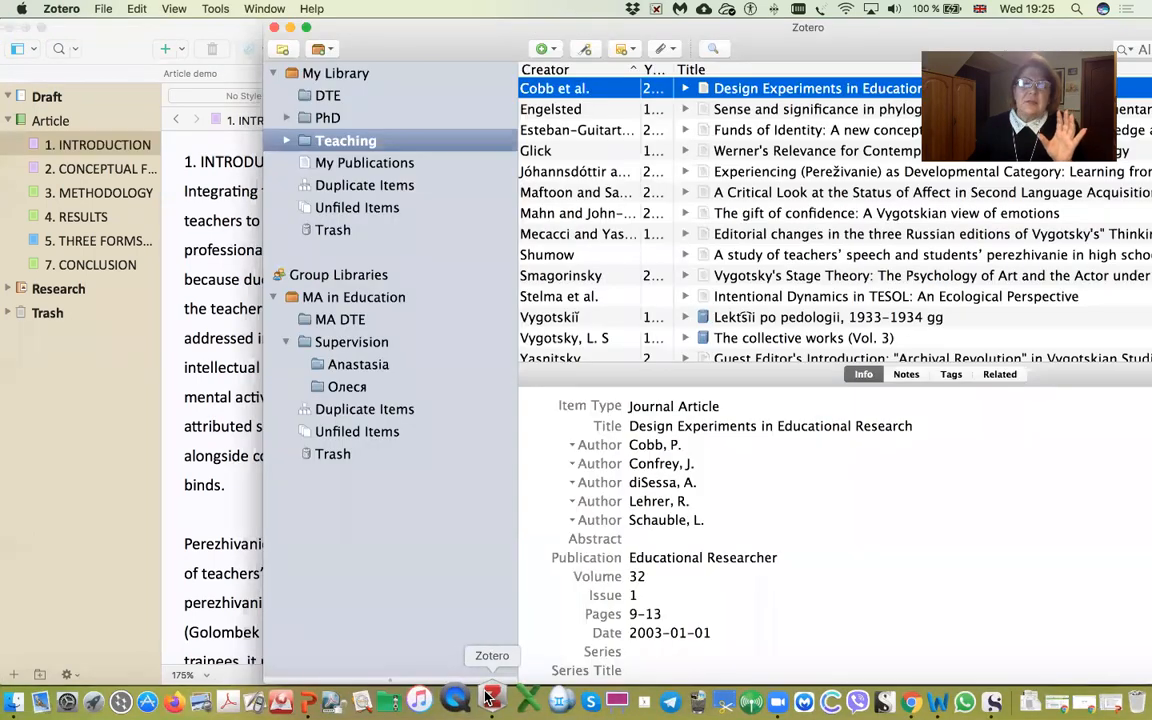
left_click(378, 76)
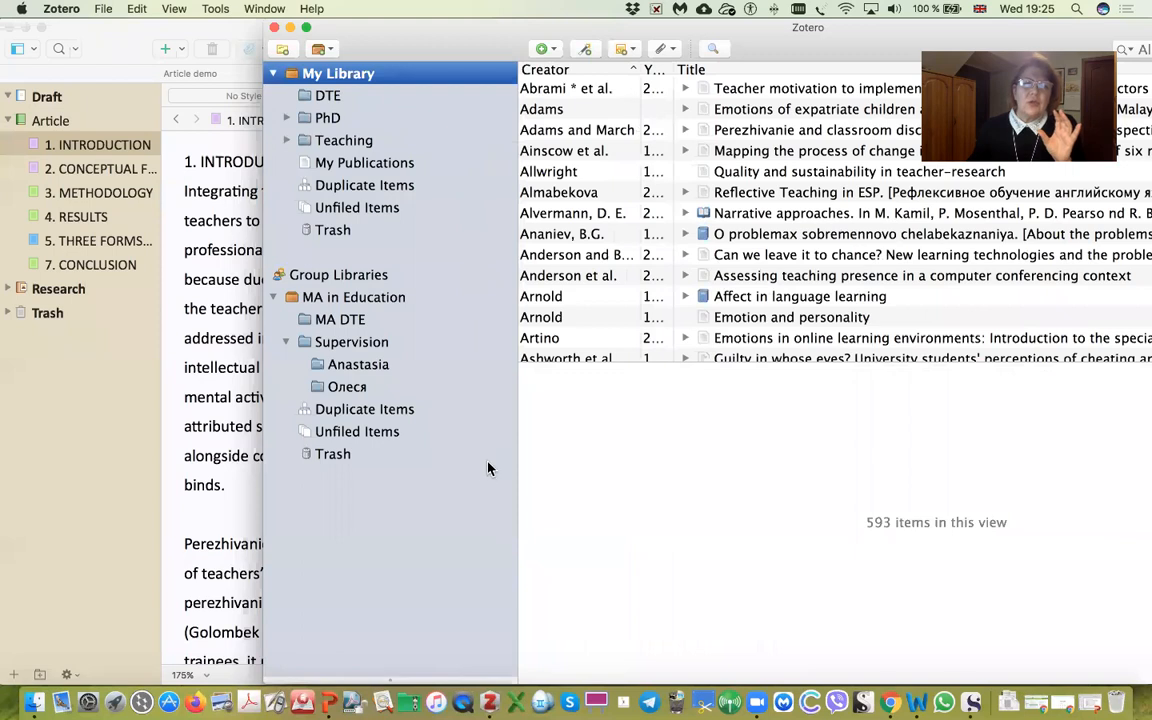
left_click_drag(448, 44, 270, 35)
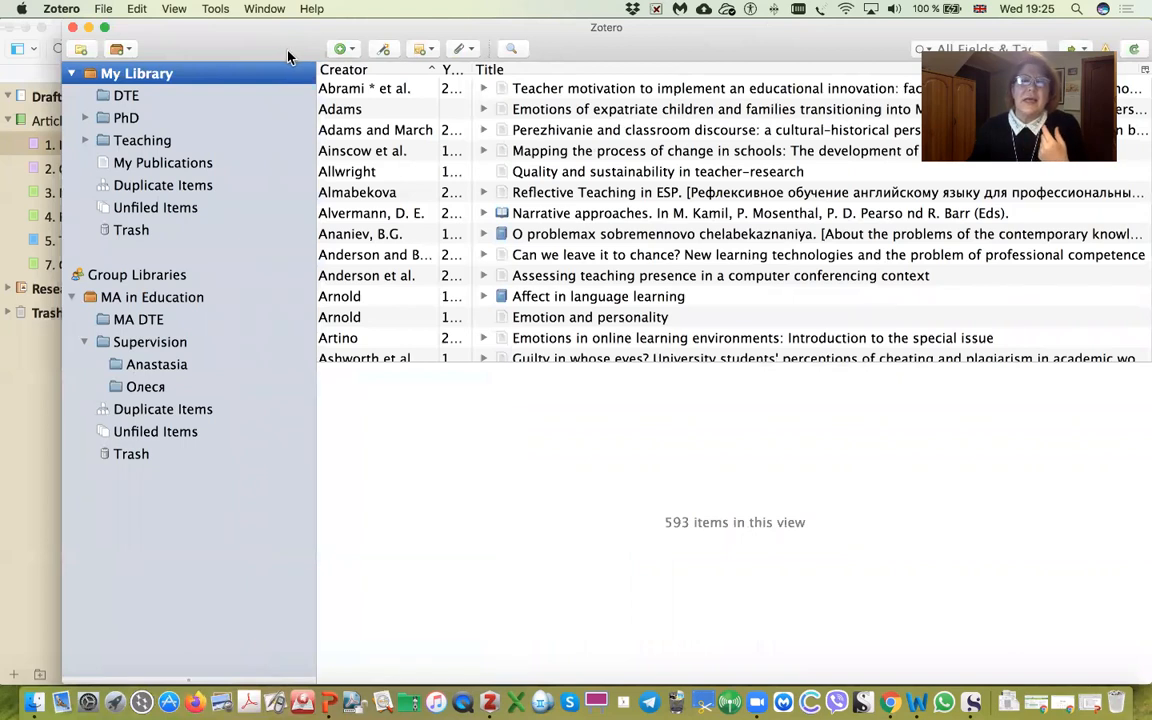
Step: Start an RTF Scan in Zotero, examine the input and output file paths, and proceed to verifying the cited items
left_click(214, 10)
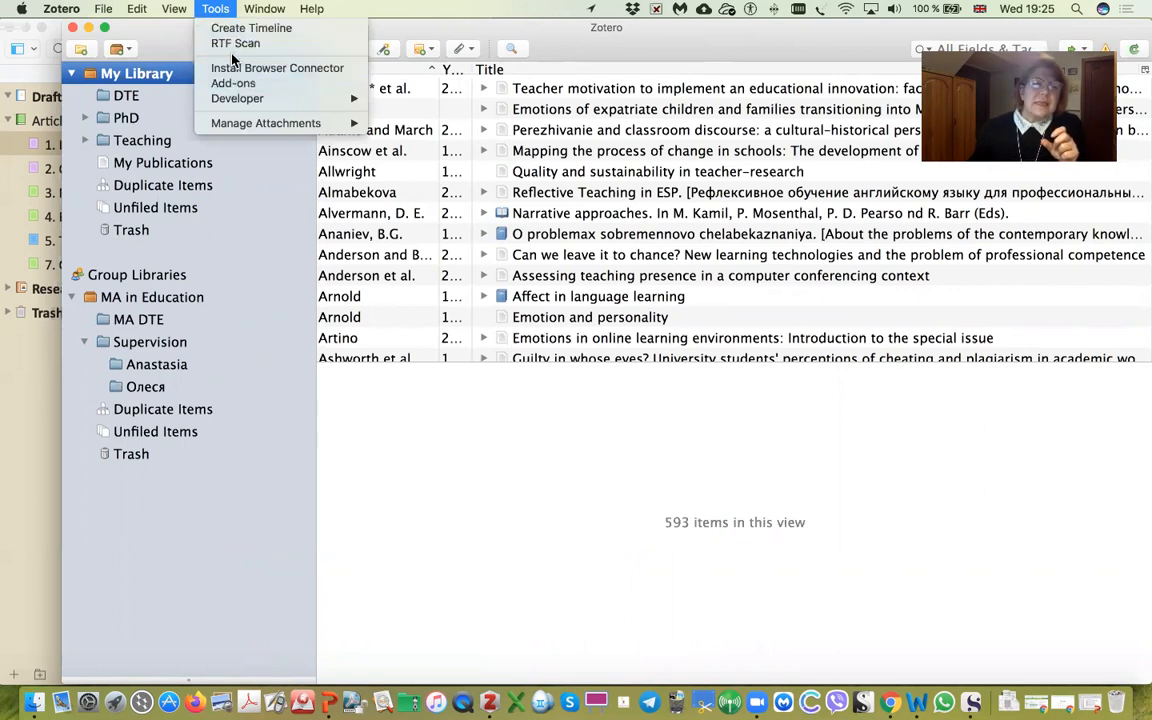
left_click(233, 44)
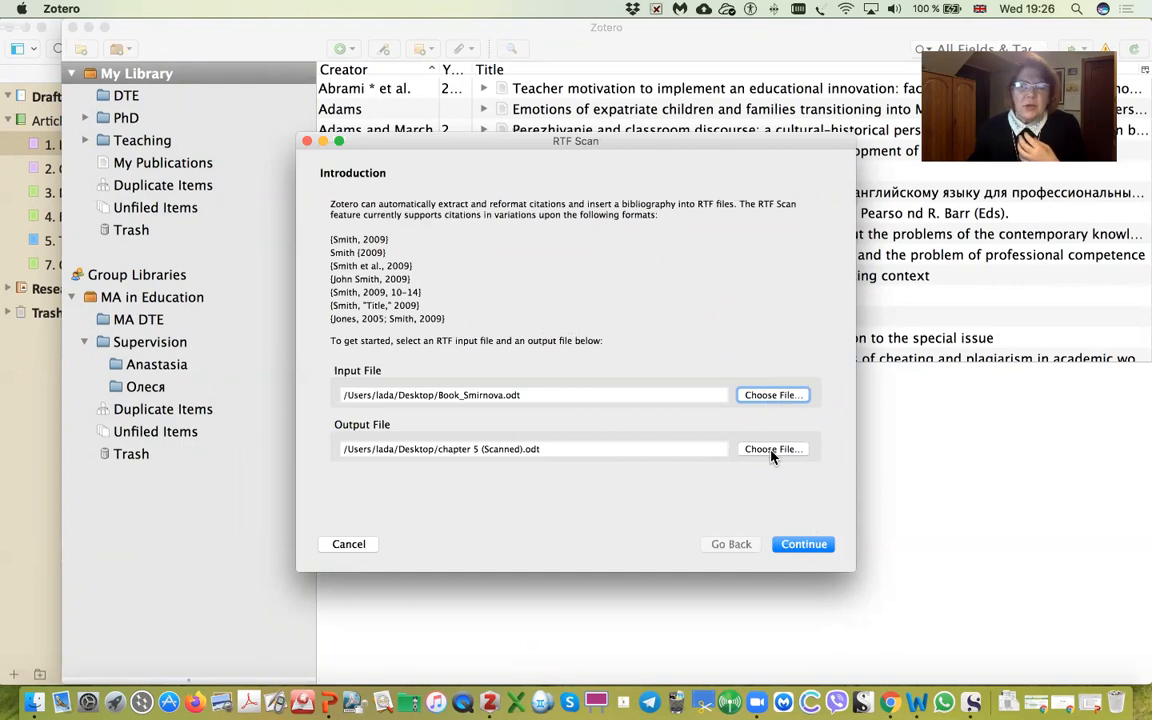
left_click(460, 395)
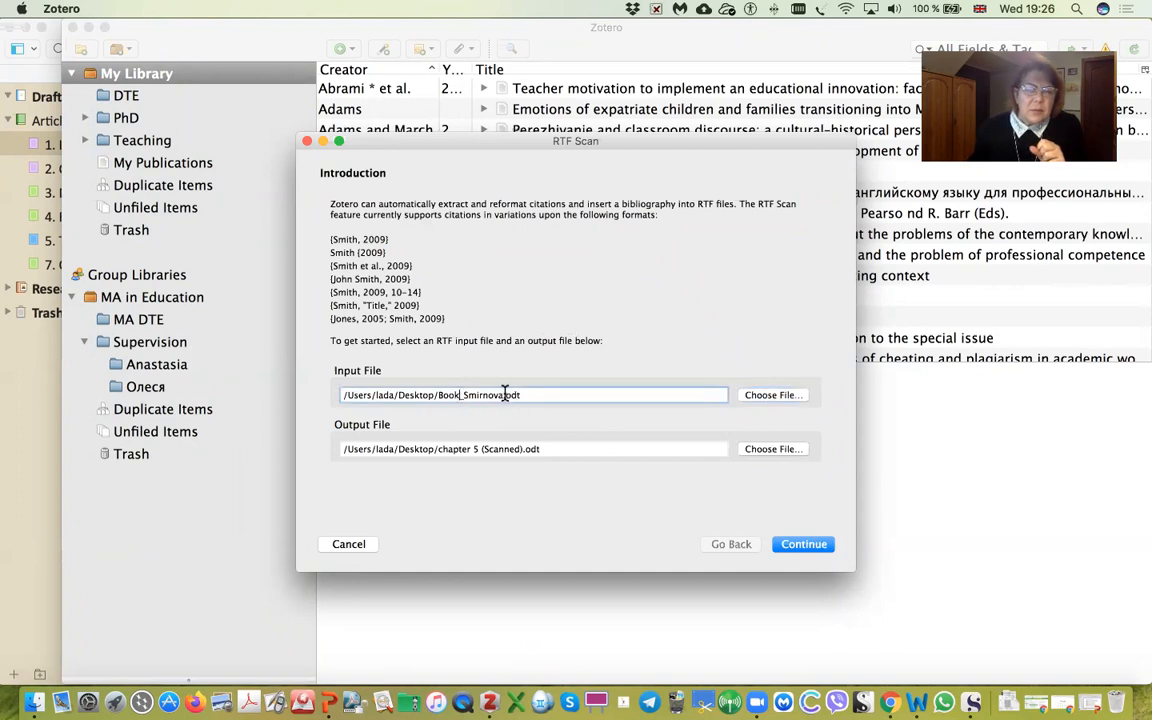
left_click_drag(505, 396, 439, 393)
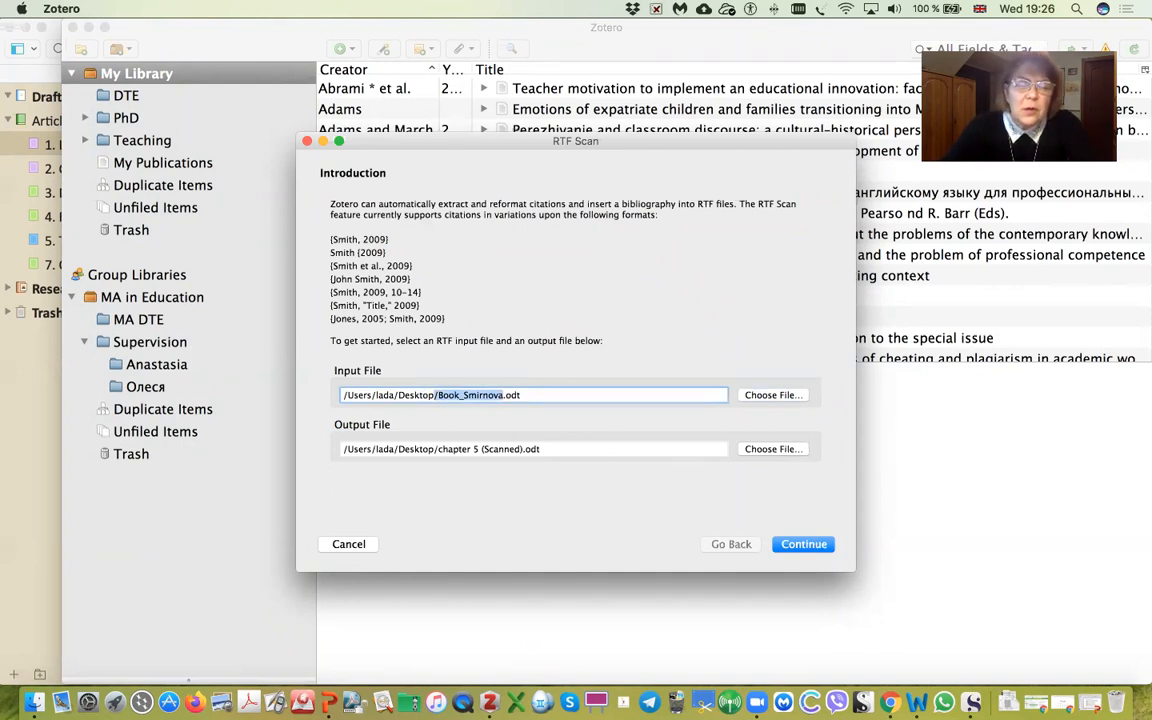
left_click(463, 395)
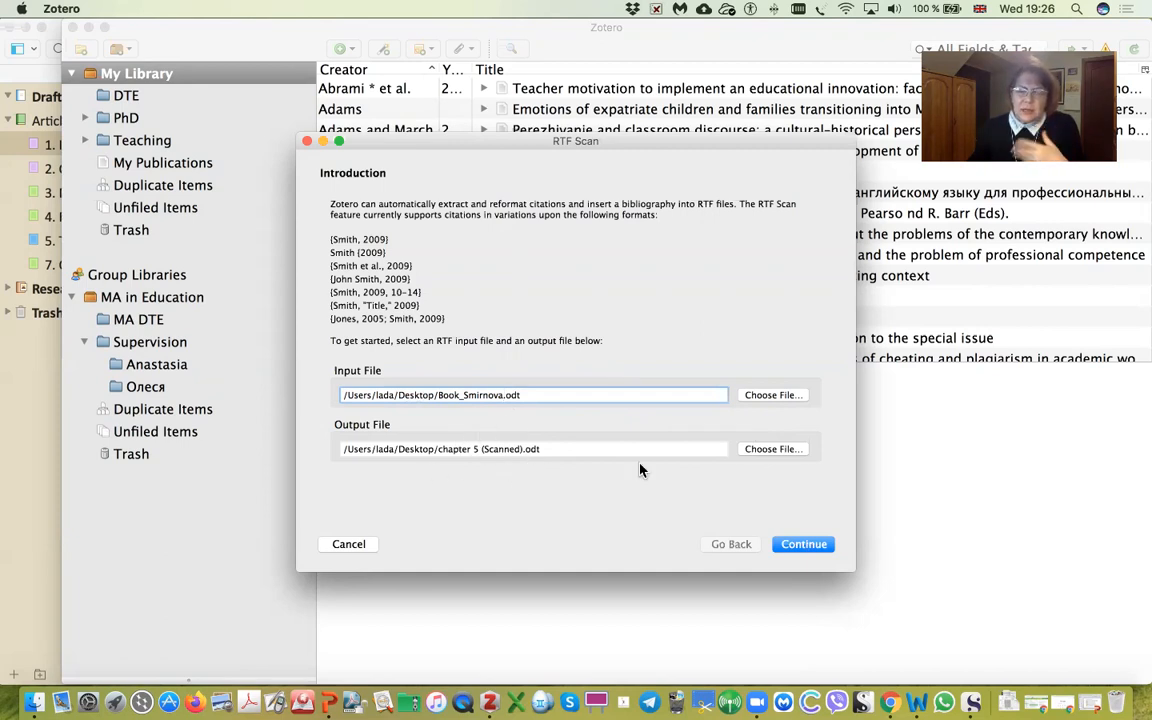
left_click(802, 552)
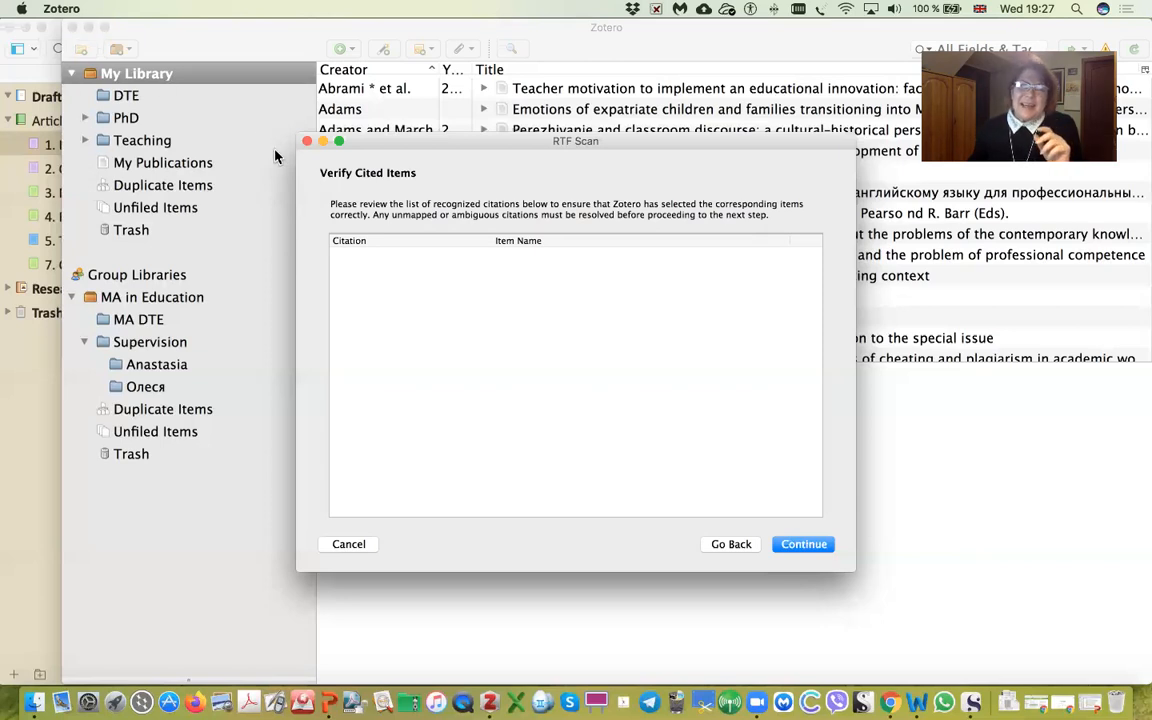
Step: Minimize the Zotero library and Article demo windows and close the RTF Scan without completing it
left_click(83, 33)
left_click(88, 29)
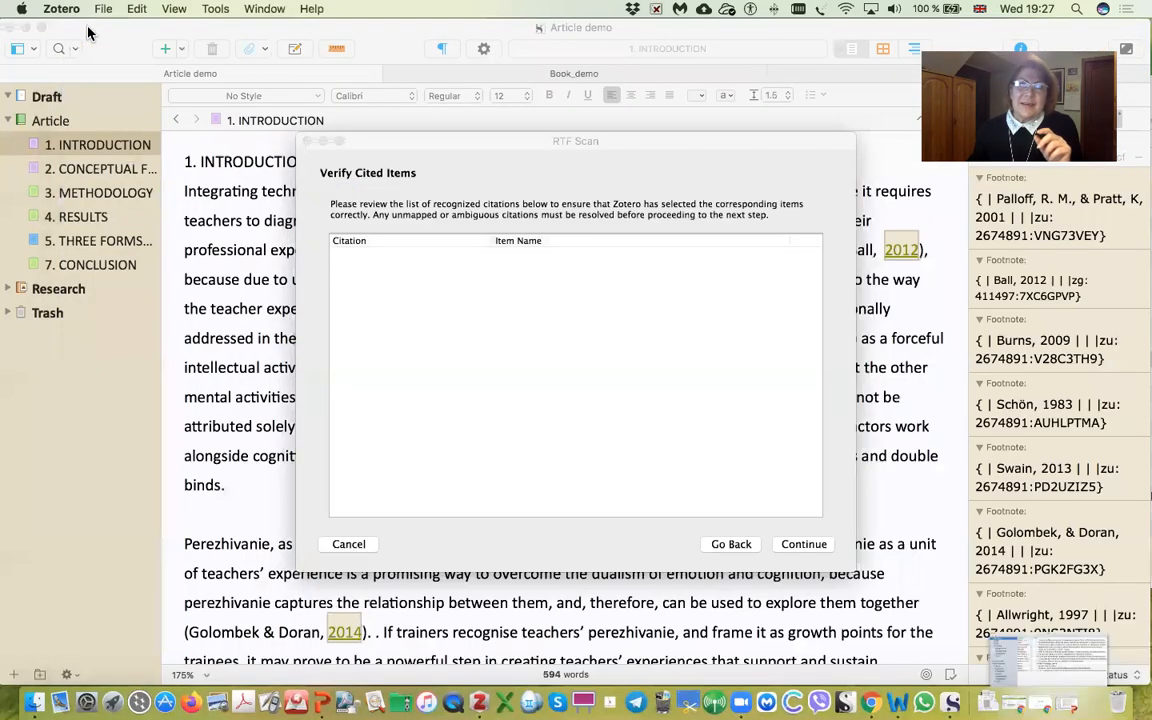
left_click(306, 142)
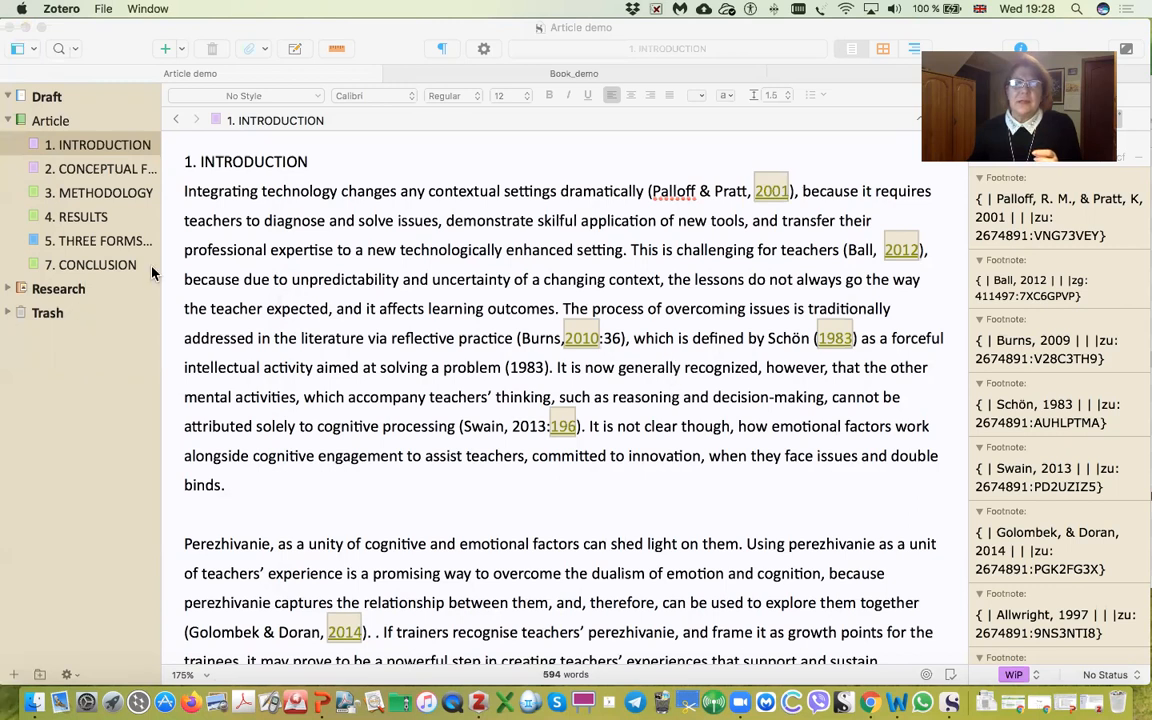
left_click(25, 28)
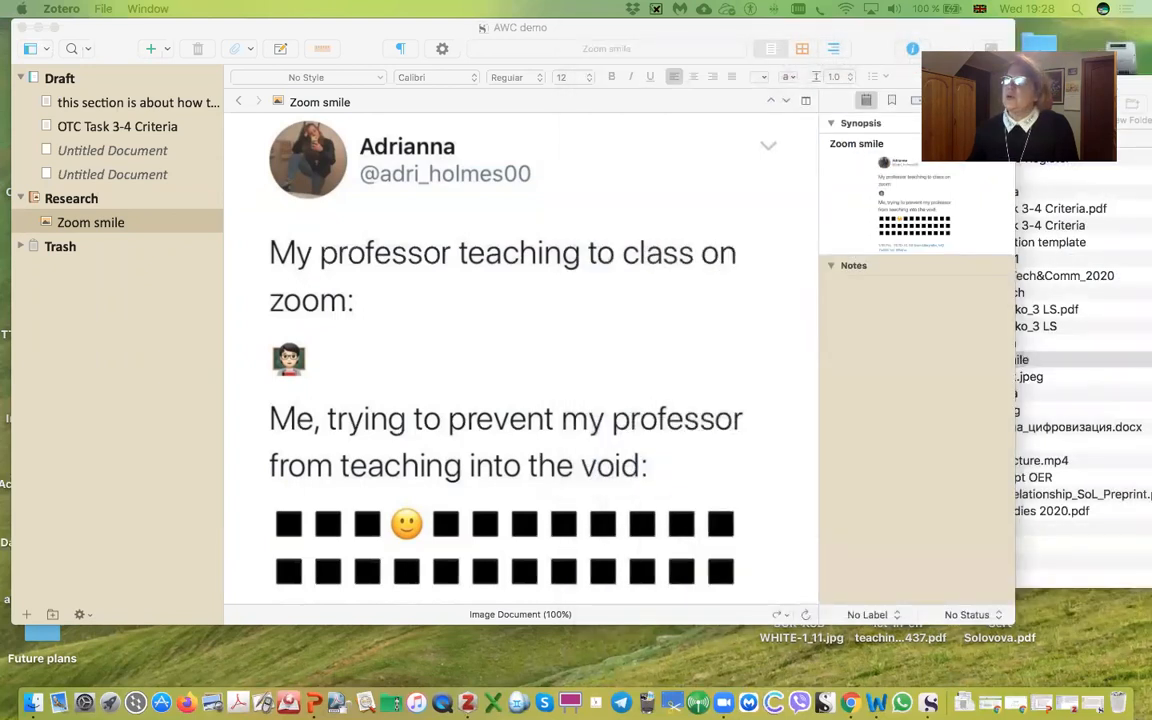
left_click(1042, 703)
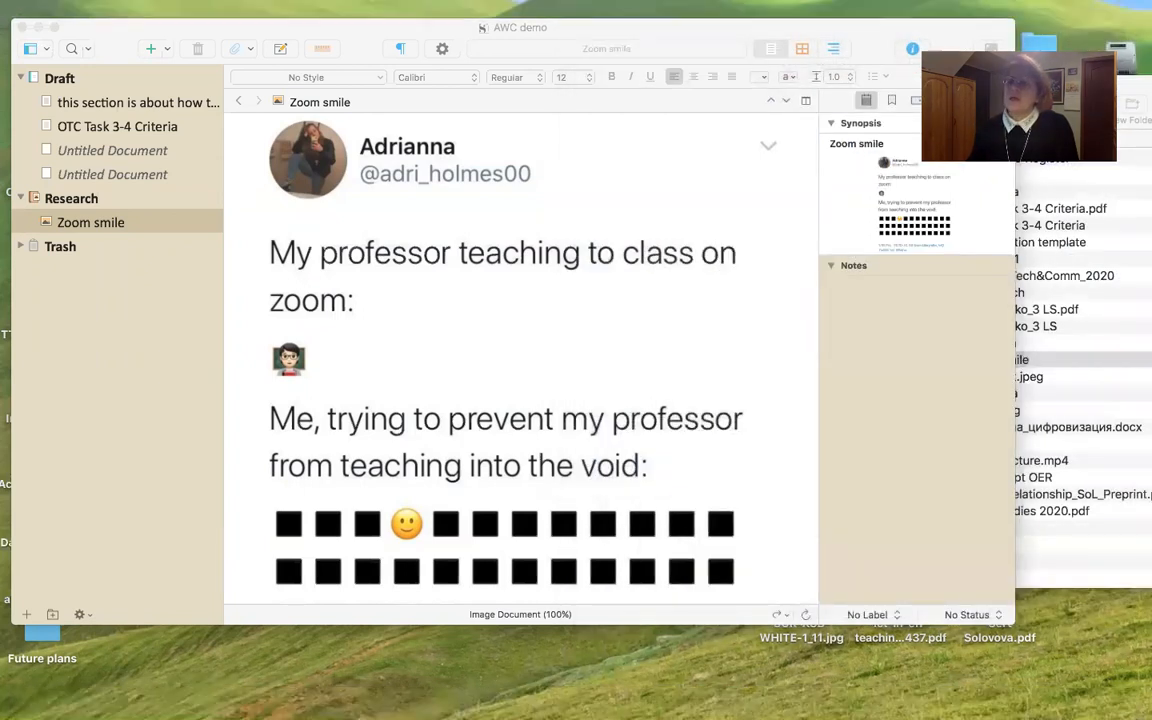